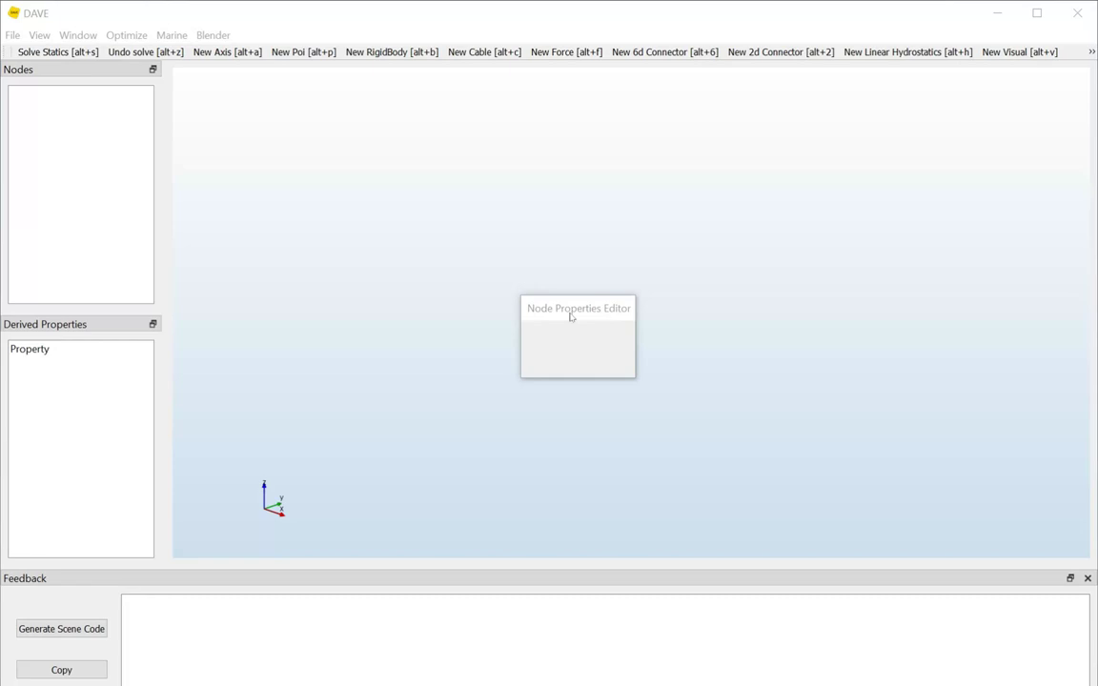
Step: Move the Node Properties Editor to the upper right to clear the viewport
{"action": "left_click_drag", "start_coordinate": [571, 315], "coordinate": [980, 130]}
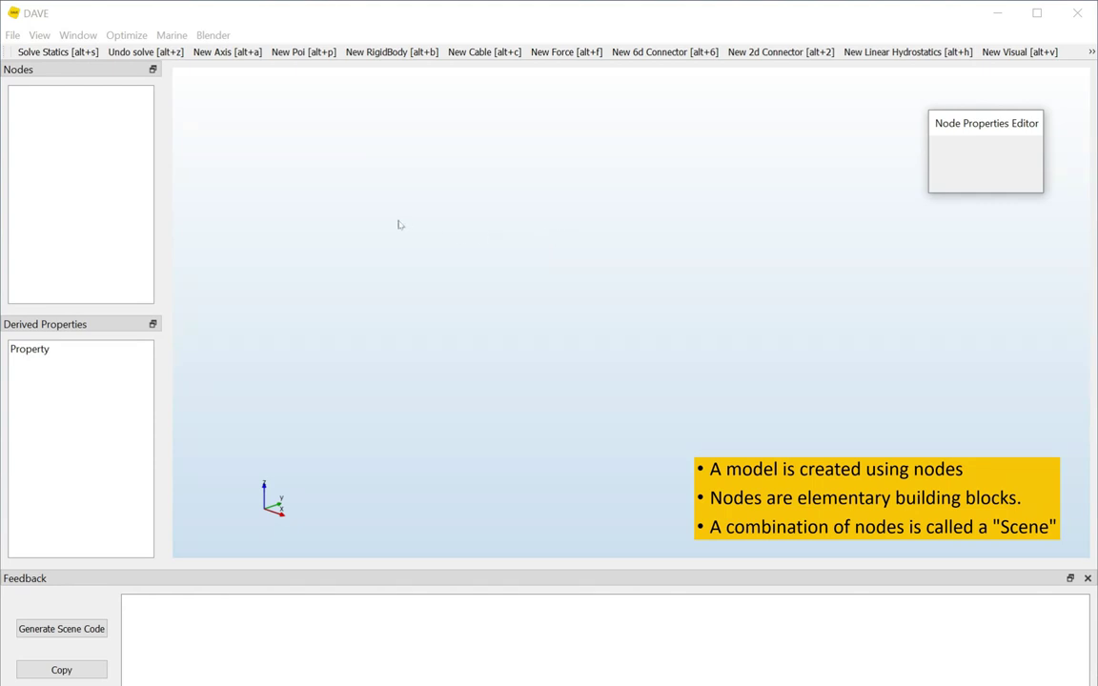
Step: Create a New Axis node, keeping the default name Axis and an empty Parent
{"action": "right_click", "coordinate": [366, 219]}
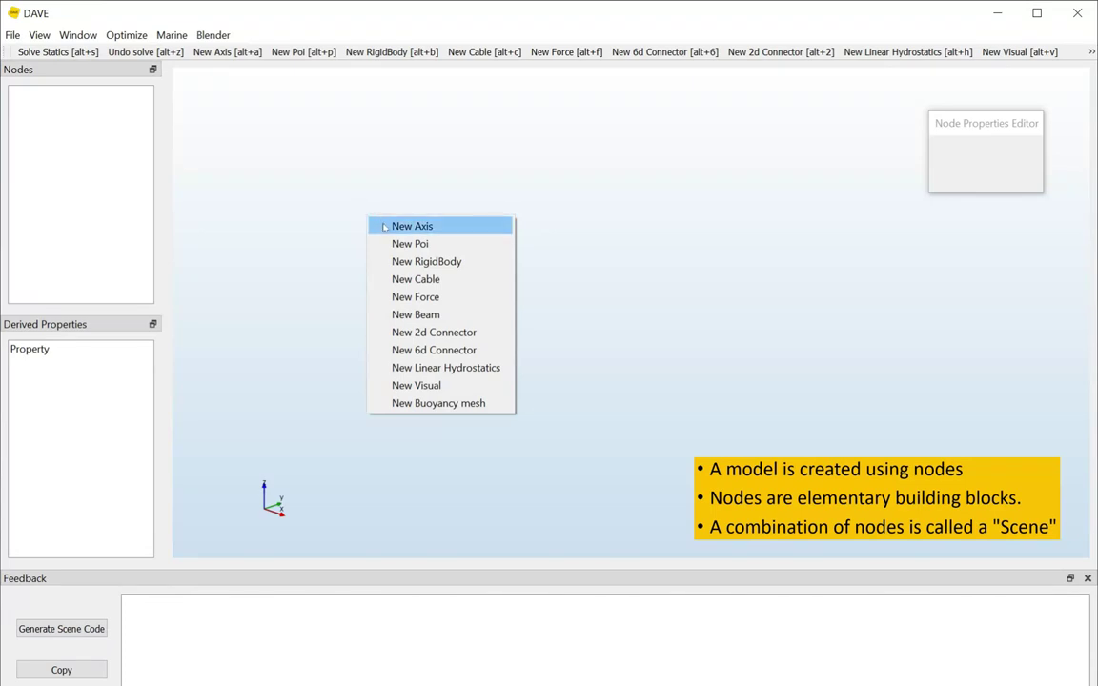
{"action": "left_click", "coordinate": [412, 227]}
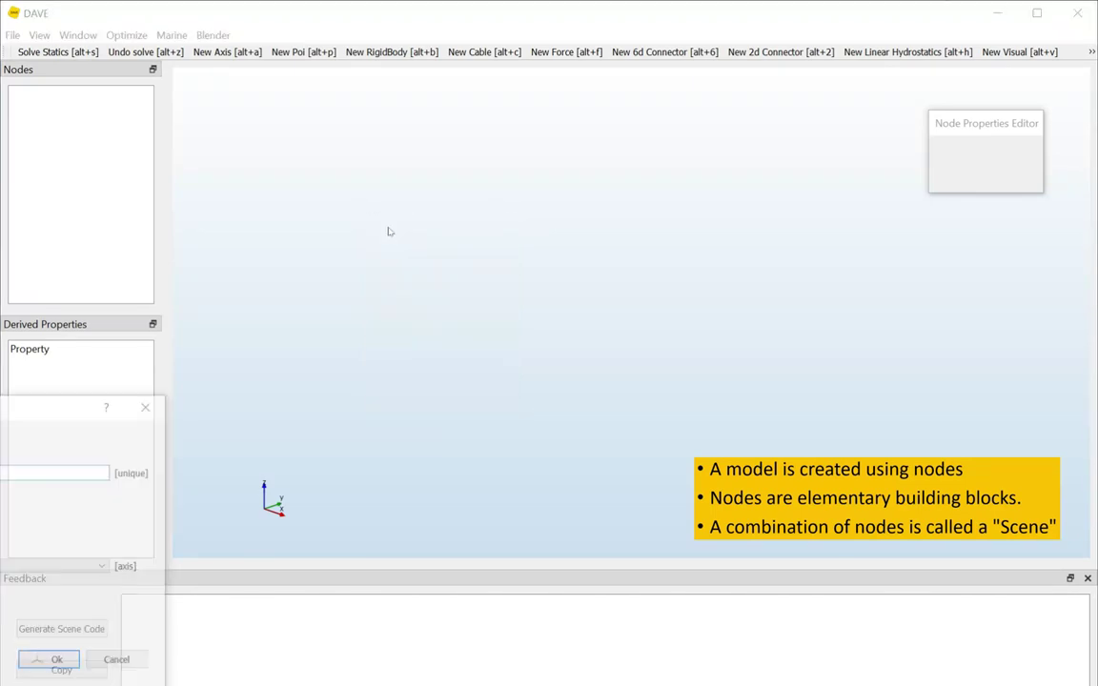
{"action": "left_click_drag", "start_coordinate": [51, 410], "coordinate": [493, 190]}
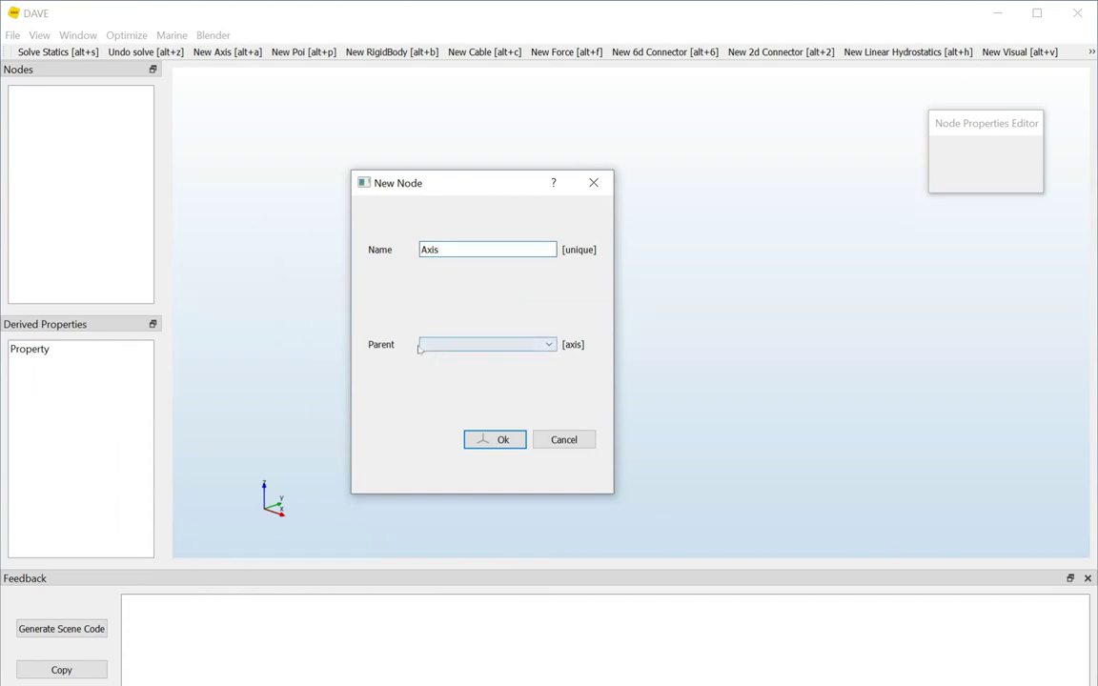
{"action": "left_click_drag", "start_coordinate": [446, 247], "coordinate": [420, 248]}
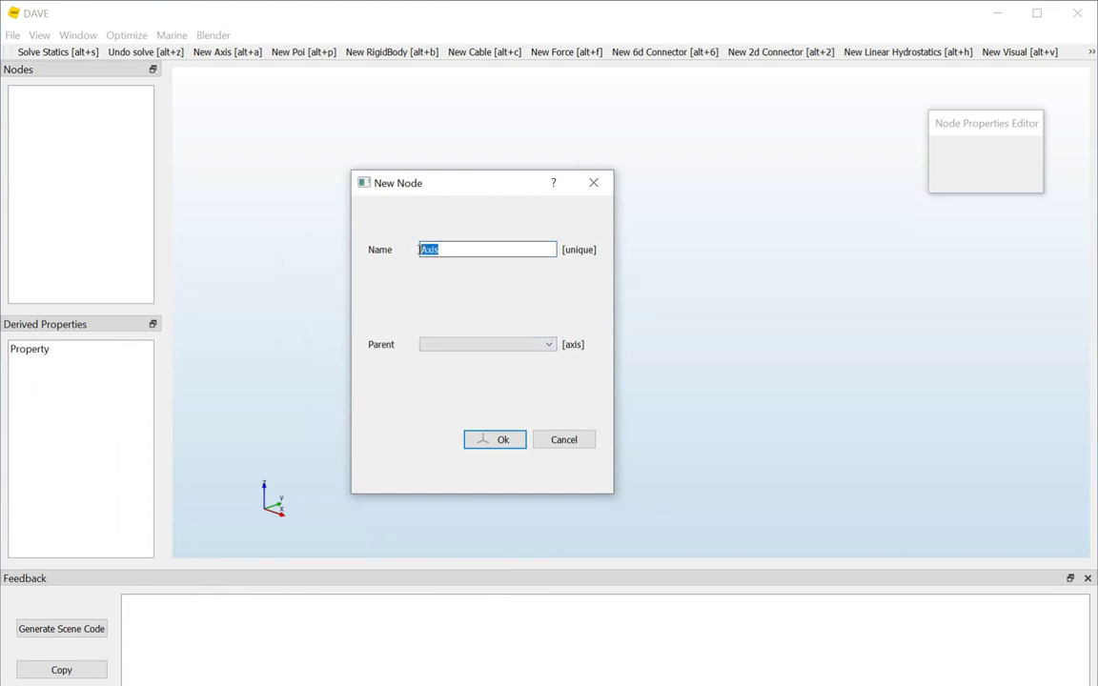
{"action": "left_click", "coordinate": [468, 256]}
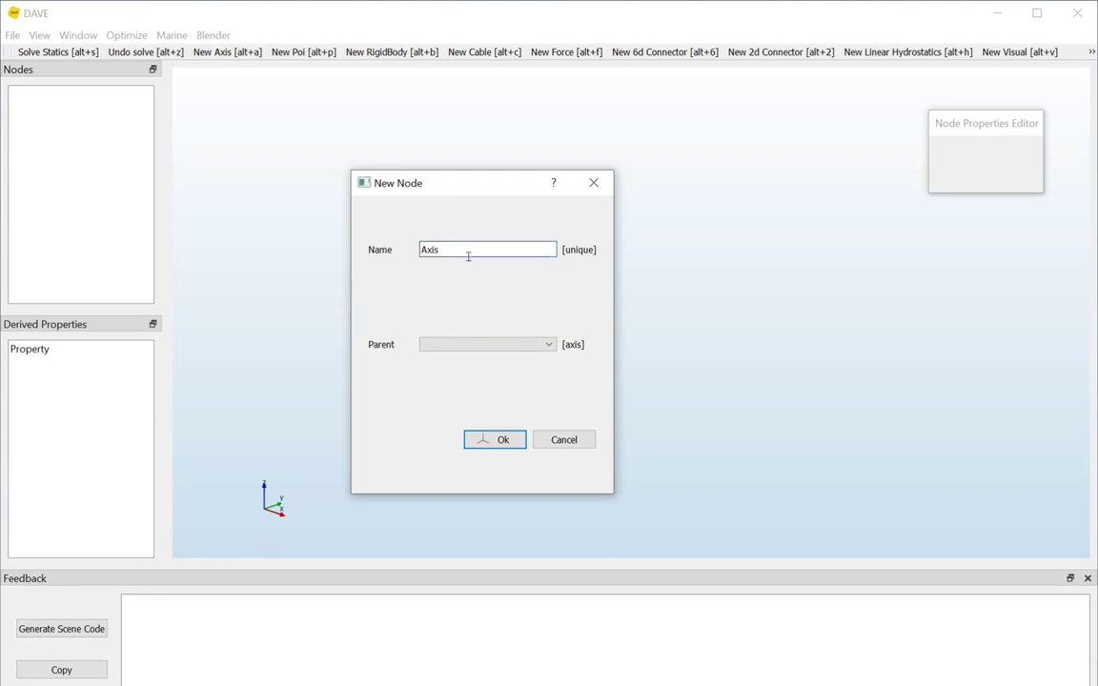
{"action": "left_click", "coordinate": [492, 441]}
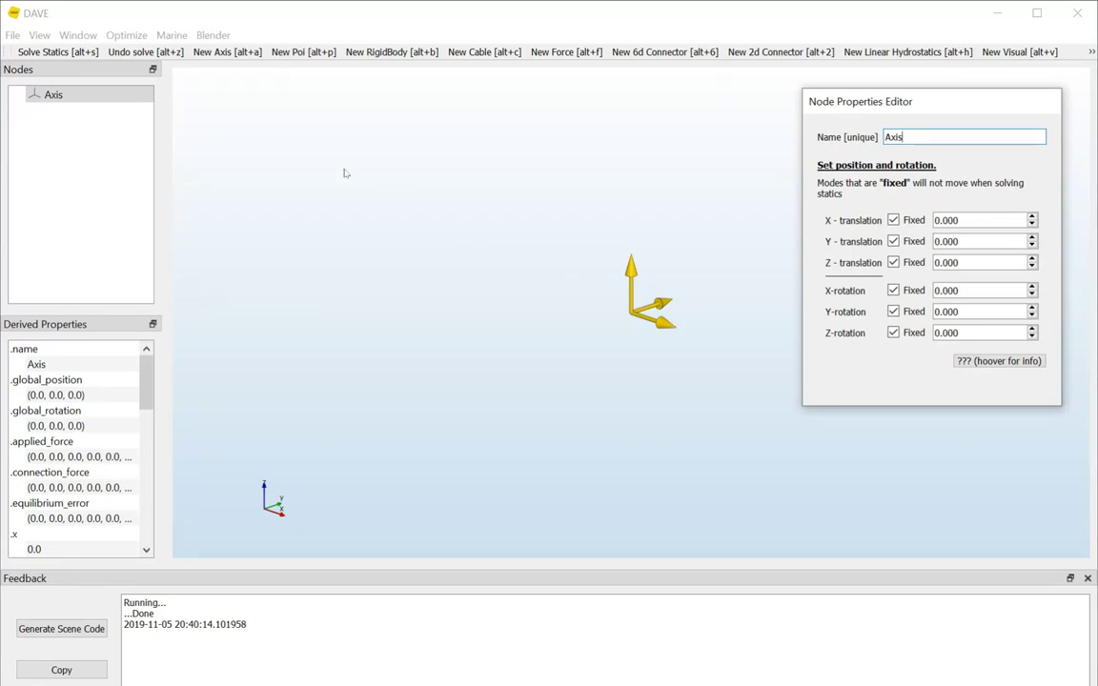
{"action": "left_click", "coordinate": [88, 102]}
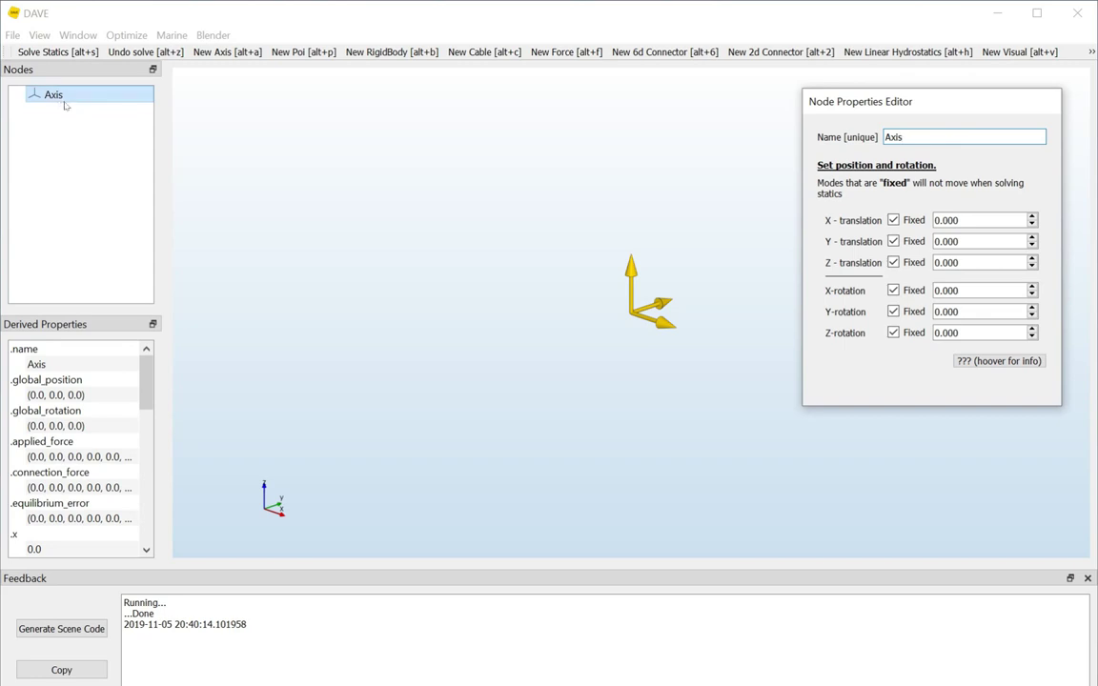
{"action": "left_click", "coordinate": [867, 111]}
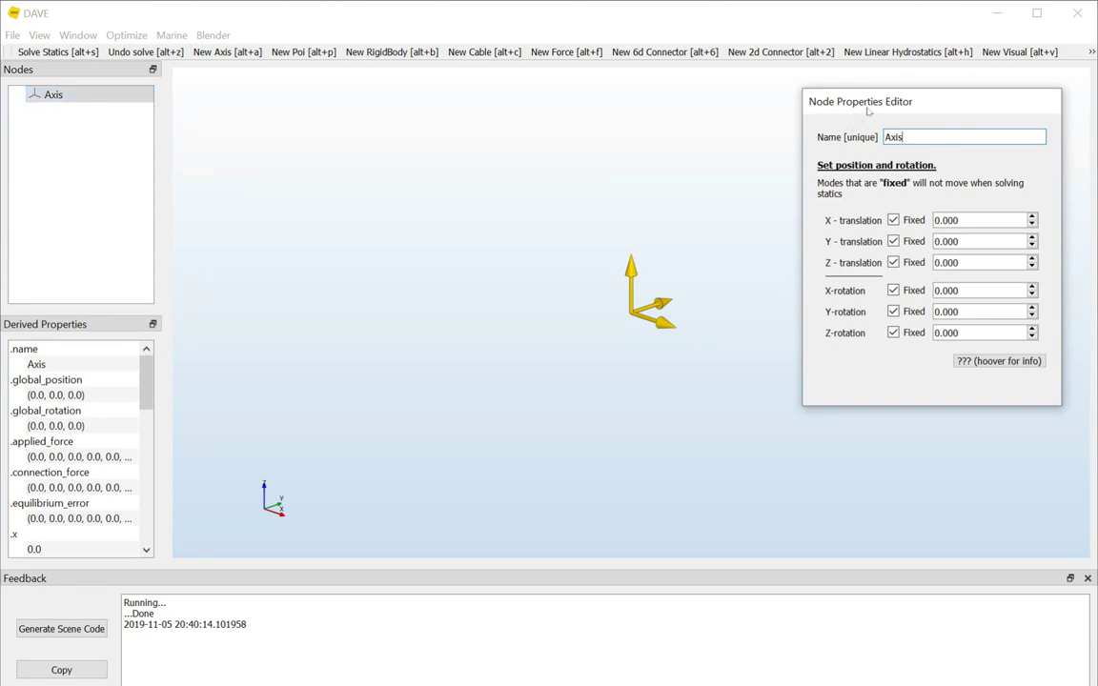
{"action": "left_click", "coordinate": [621, 324]}
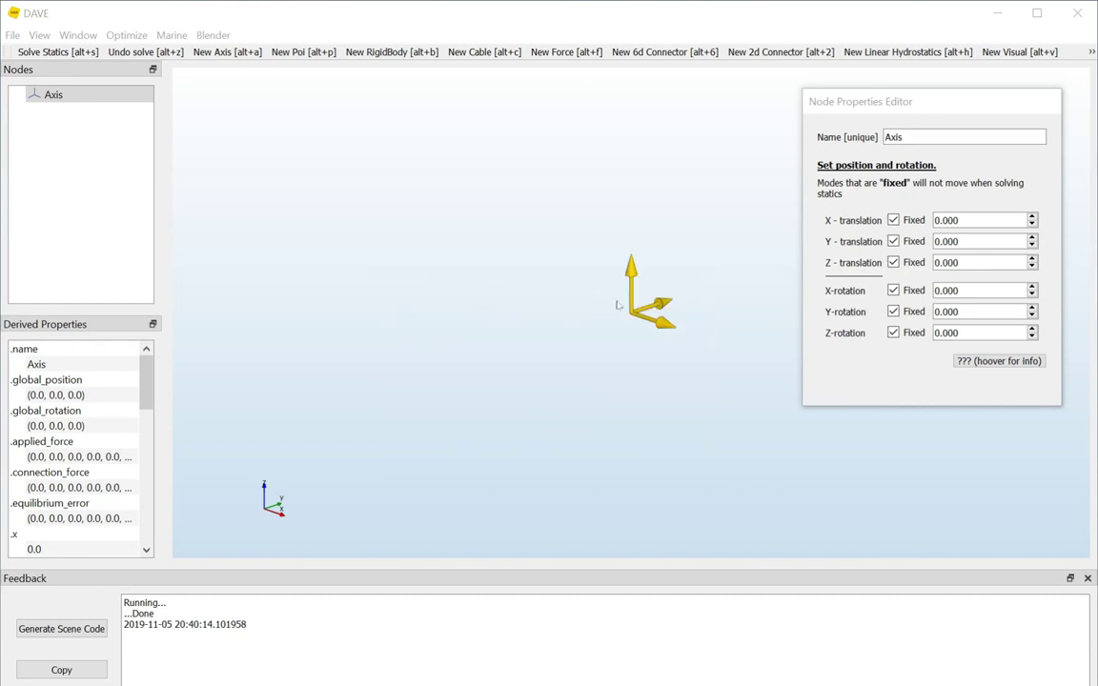
{"action": "left_click", "coordinate": [631, 274]}
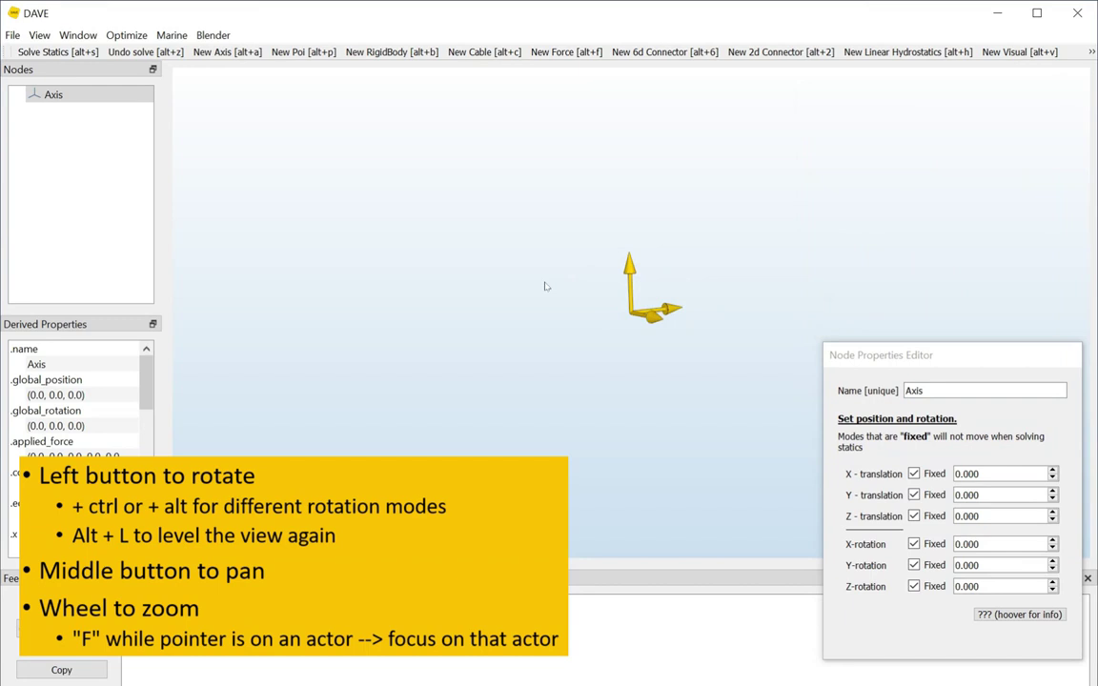
{"action": "left_click_drag", "start_coordinate": [544, 287], "coordinate": [535, 233]}
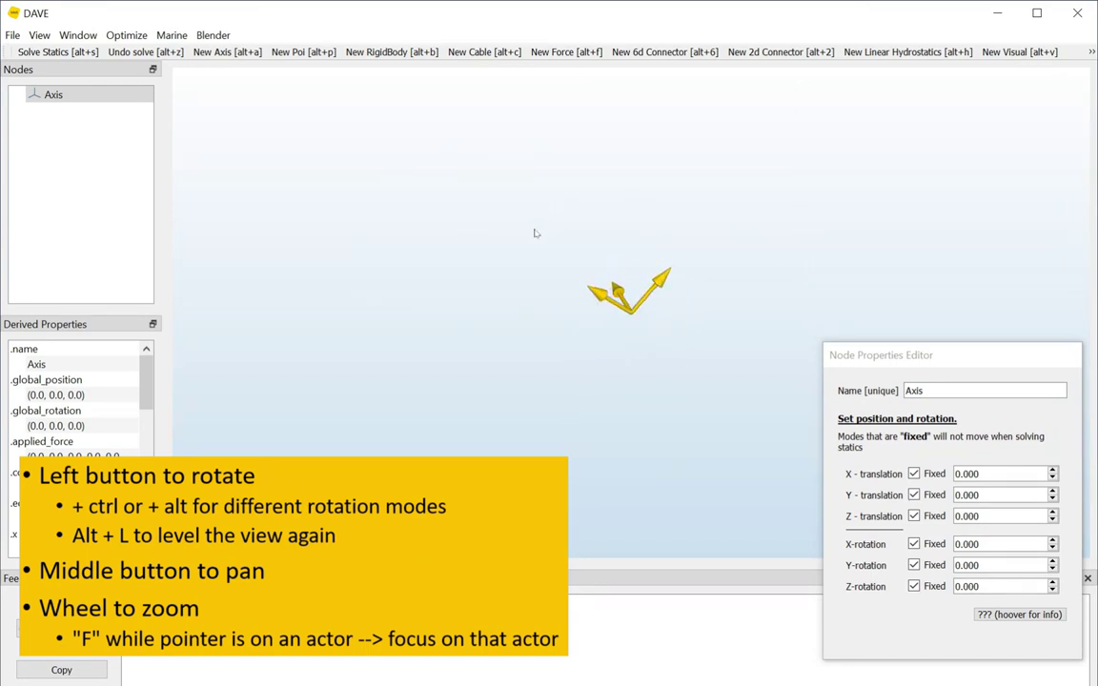
{"action": "left_click_drag", "start_coordinate": [601, 309], "coordinate": [473, 367]}
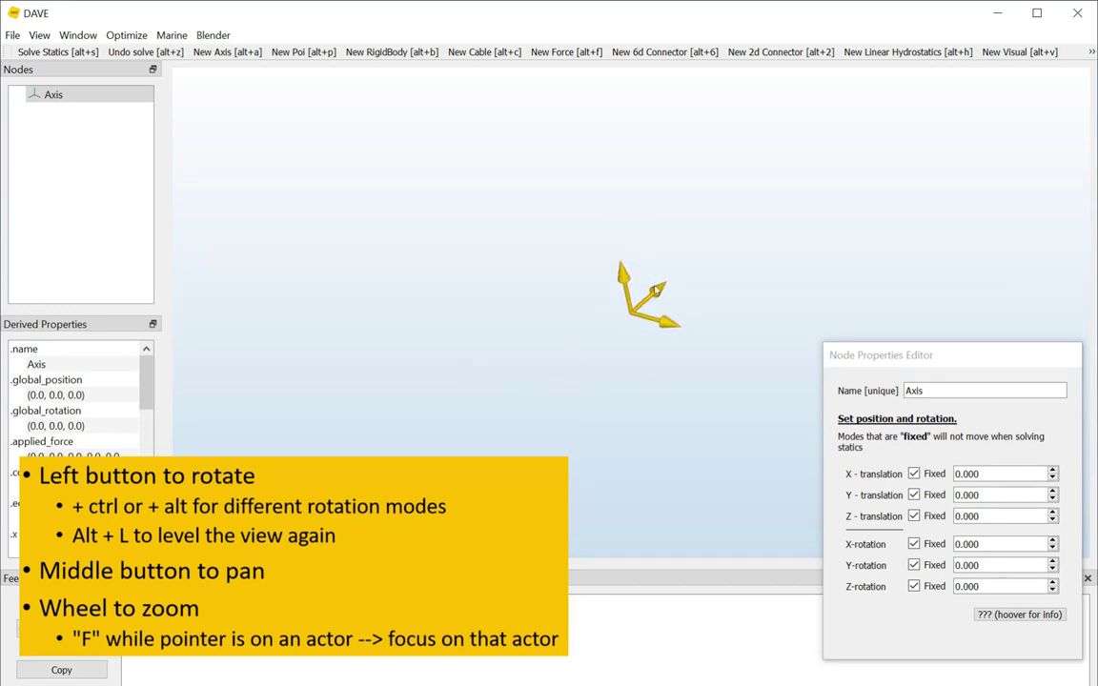
{"action": "middle_click_drag", "start_coordinate": [652, 299], "coordinate": [509, 286]}
{"action": "scroll", "coordinate": [503, 331], "scroll_direction": "up", "scroll_amount": 3}
{"action": "scroll", "coordinate": [504, 331], "scroll_direction": "down", "scroll_amount": 5}
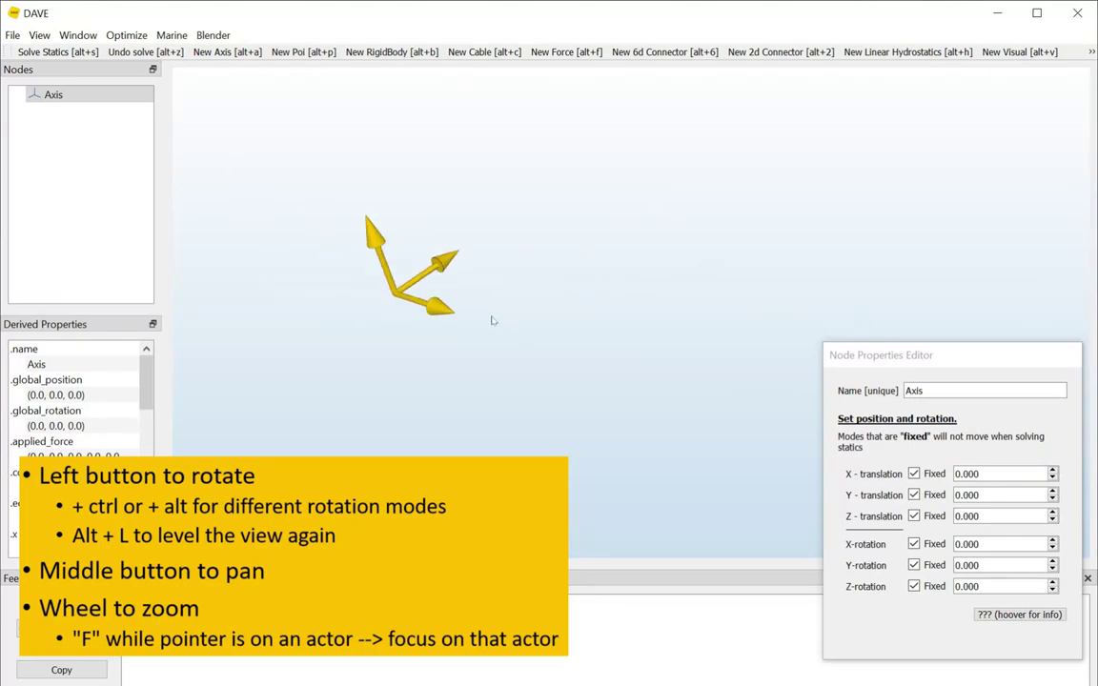
{"action": "scroll", "coordinate": [507, 321], "scroll_direction": "up", "scroll_amount": 3}
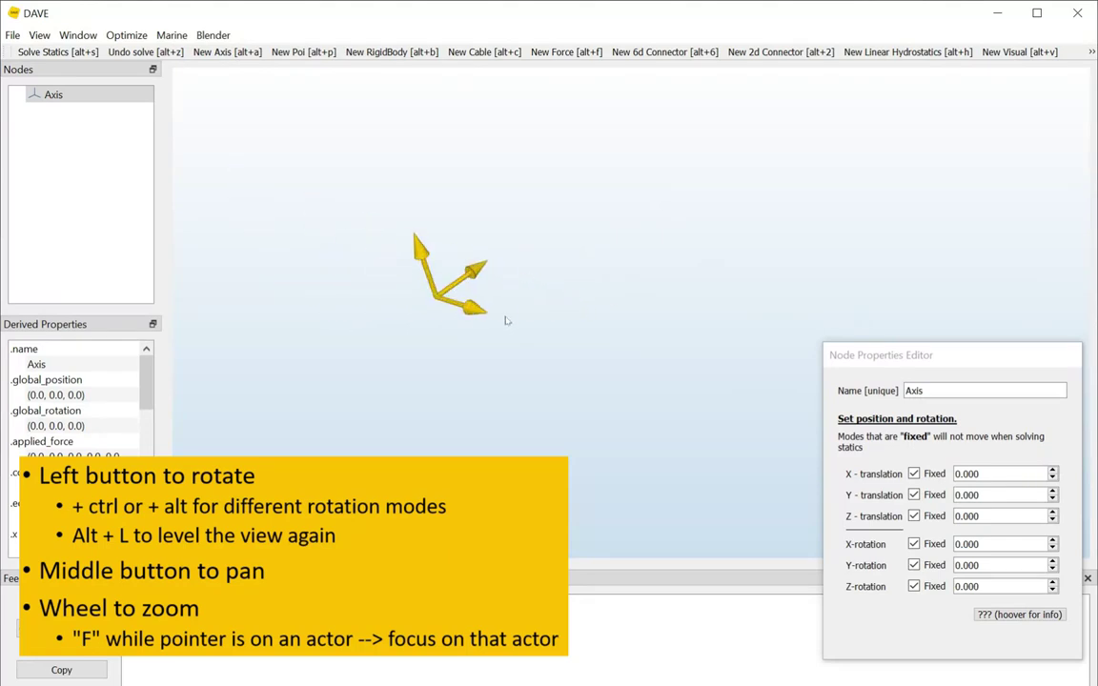
{"action": "scroll", "coordinate": [507, 320], "scroll_direction": "down", "scroll_amount": 3}
{"action": "scroll", "coordinate": [507, 321], "scroll_direction": "up", "scroll_amount": 5}
{"action": "scroll", "coordinate": [508, 320], "scroll_direction": "down", "scroll_amount": 5}
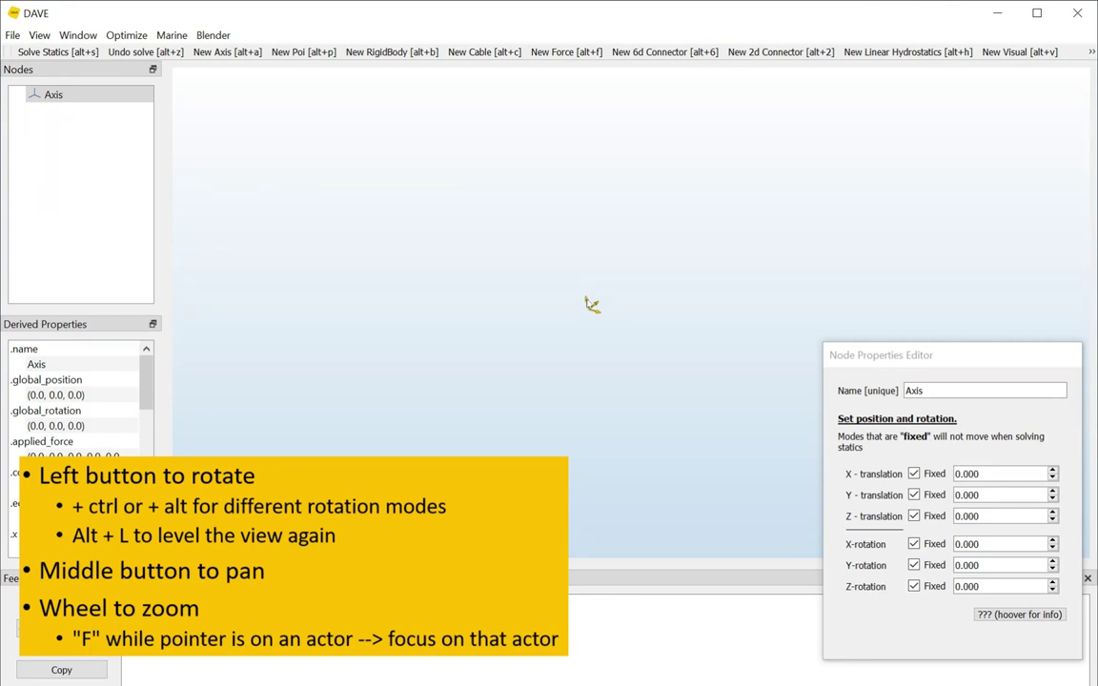
{"action": "left_click_drag", "start_coordinate": [588, 303], "coordinate": [661, 271]}
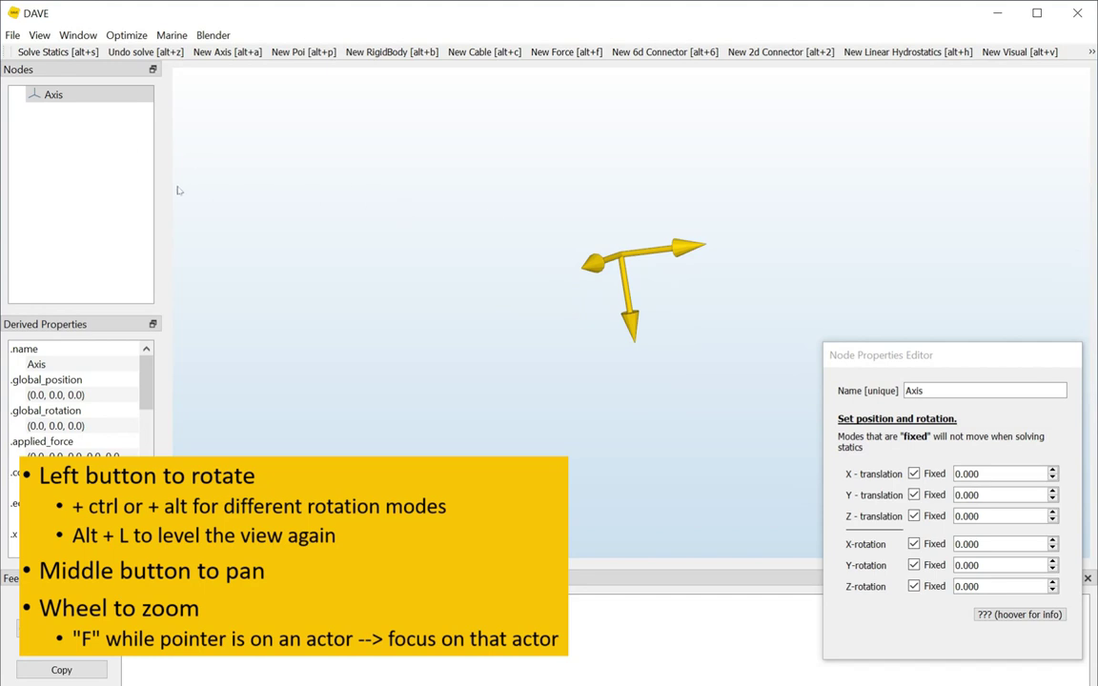
Step: Level the camera with View > Level camera, then rotate and zoom the view of the axis
{"action": "left_click", "coordinate": [40, 38]}
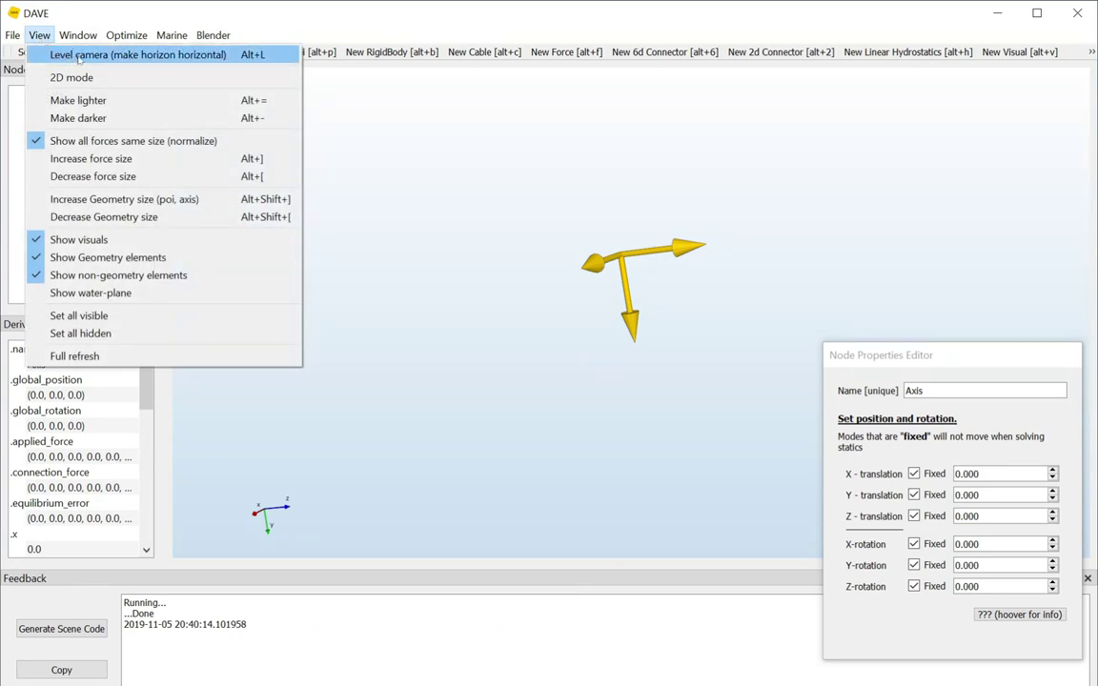
{"action": "left_click", "coordinate": [200, 57]}
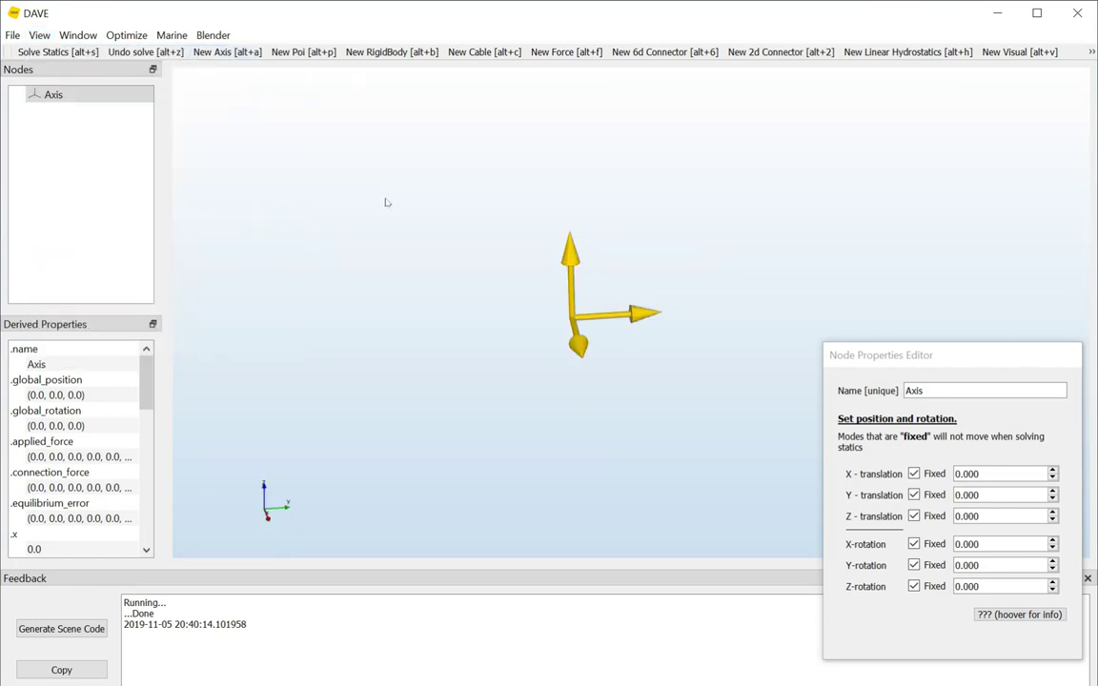
{"action": "left_click_drag", "start_coordinate": [437, 207], "coordinate": [482, 374]}
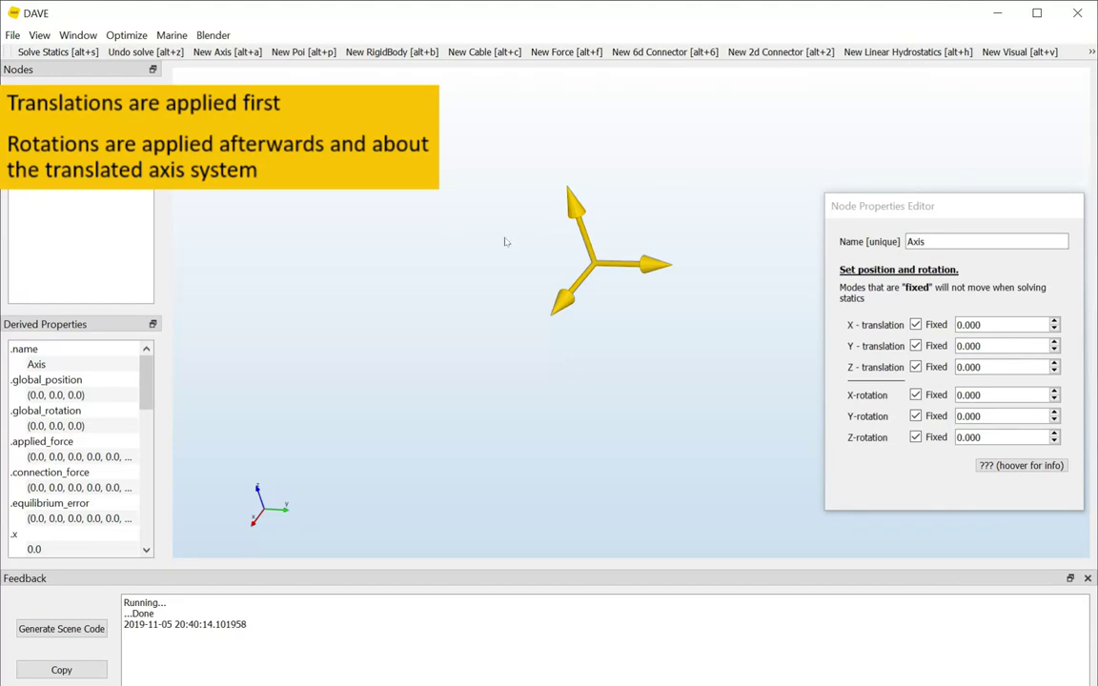
{"action": "scroll", "coordinate": [445, 238], "scroll_direction": "up", "scroll_amount": 3}
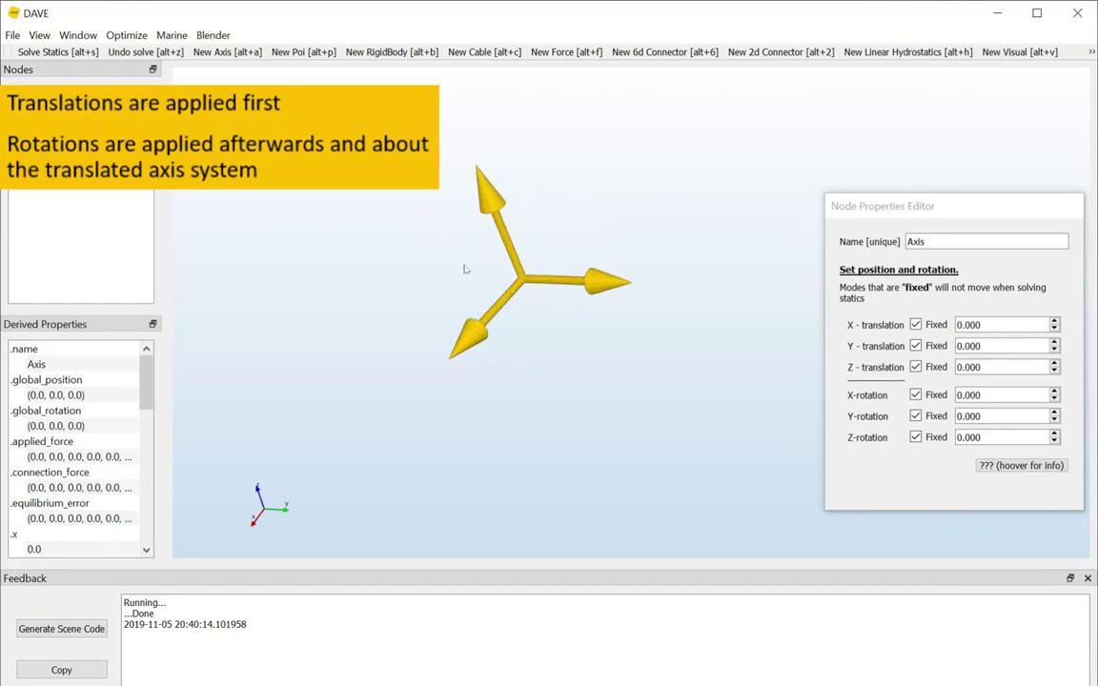
{"action": "scroll", "coordinate": [464, 269], "scroll_direction": "down", "scroll_amount": 5}
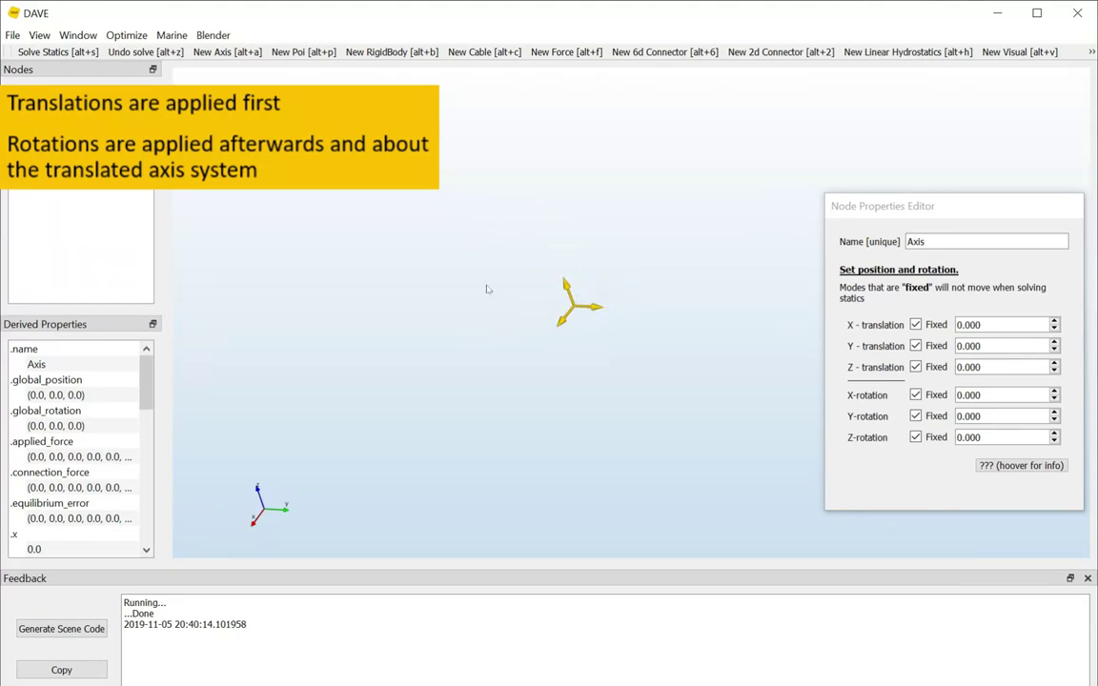
Step: Create another New Axis node named Axis 2 with its Parent set to none
{"action": "right_click", "coordinate": [487, 289]}
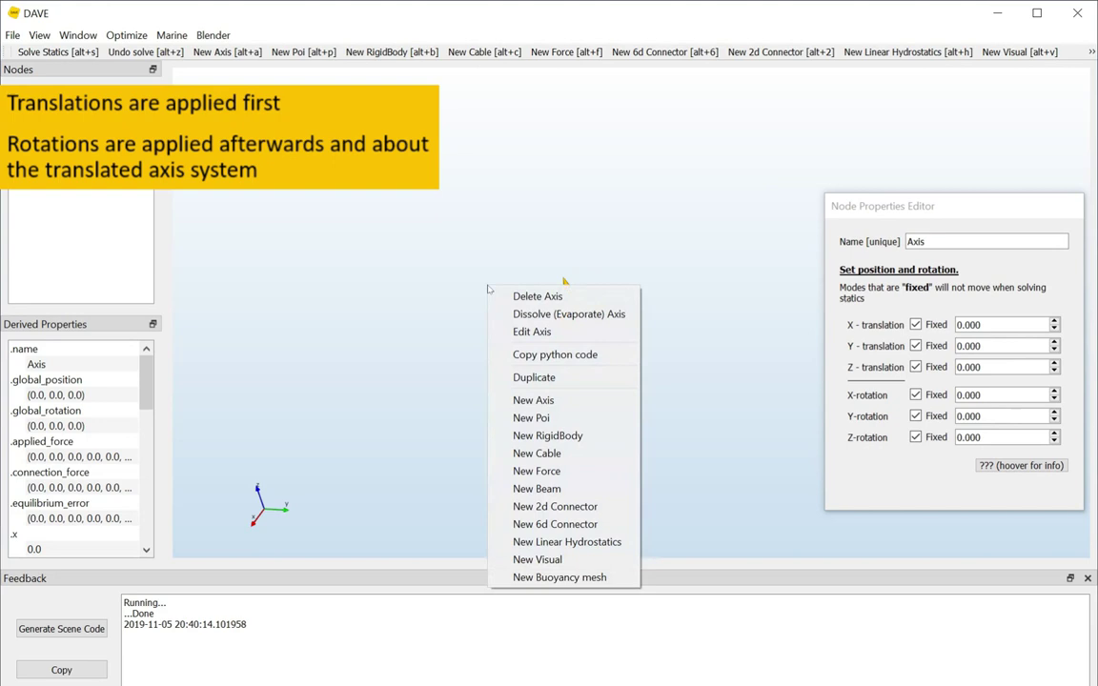
{"action": "left_click", "coordinate": [538, 401]}
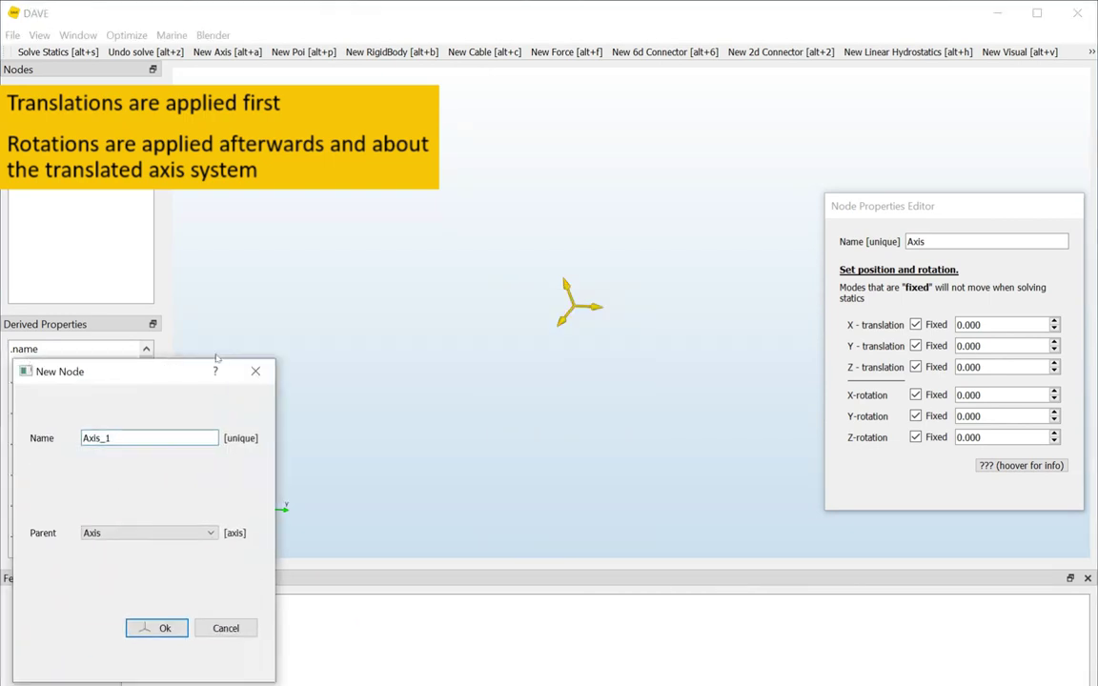
{"action": "left_click_drag", "start_coordinate": [216, 362], "coordinate": [489, 245]}
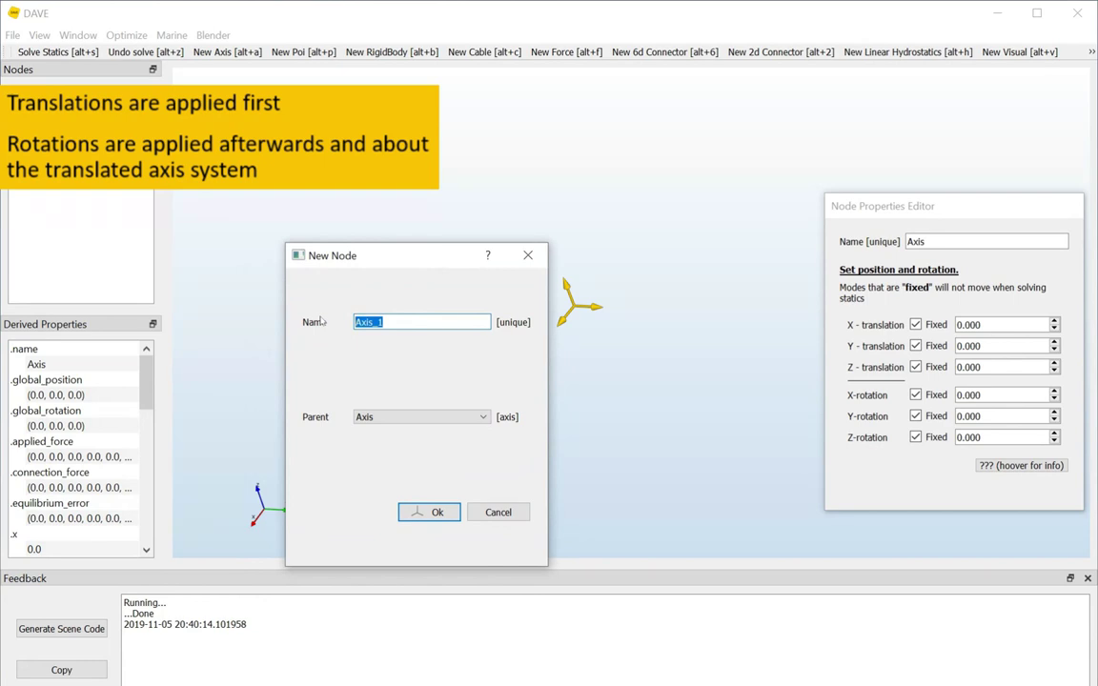
{"action": "type", "text": "is"}
{"action": "key", "text": "BackSpace"}
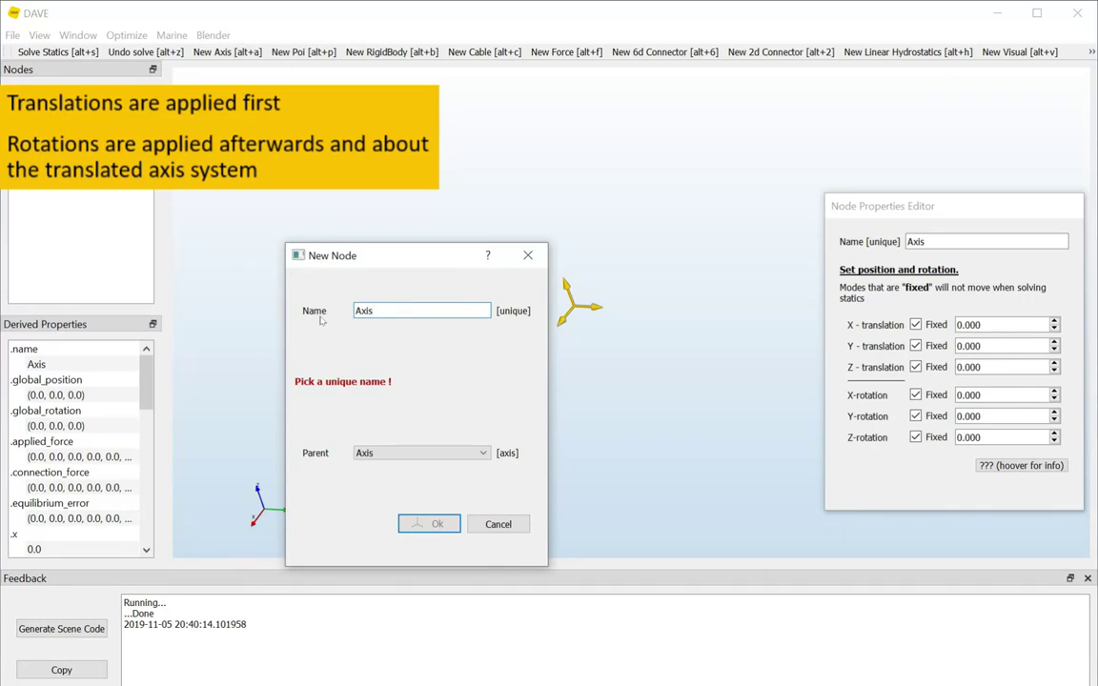
{"action": "type", "text": "_1"}
{"action": "key", "text": "BackSpace"}
{"action": "key", "text": "BackSpace"}
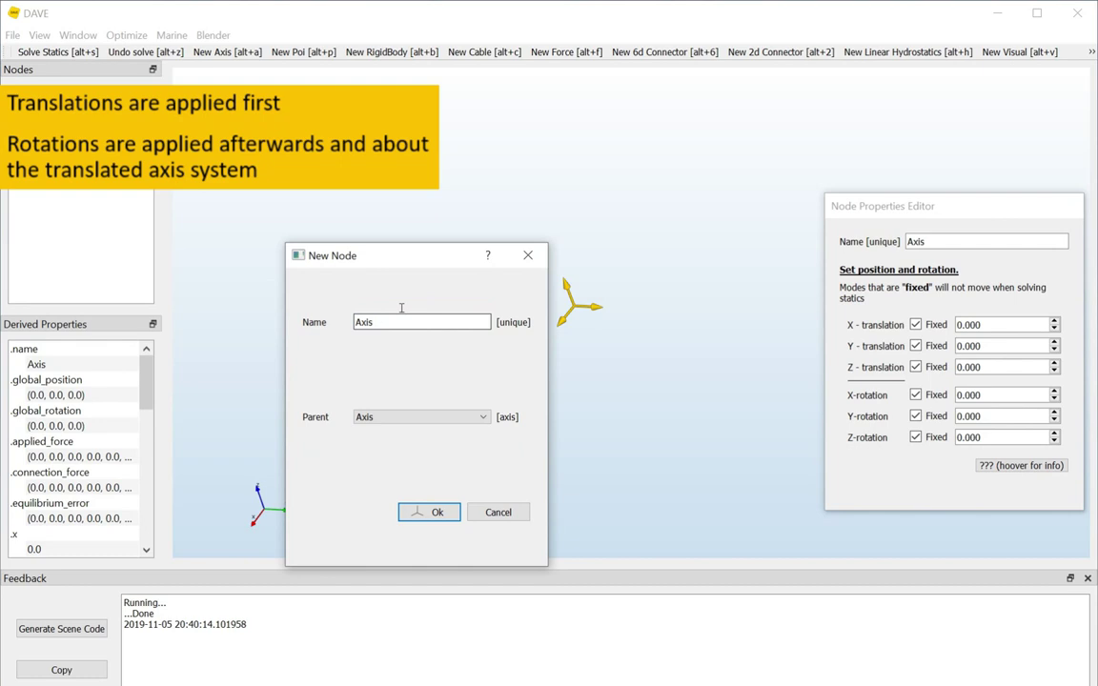
{"action": "left_click", "coordinate": [417, 417]}
{"action": "left_click", "coordinate": [417, 430]}
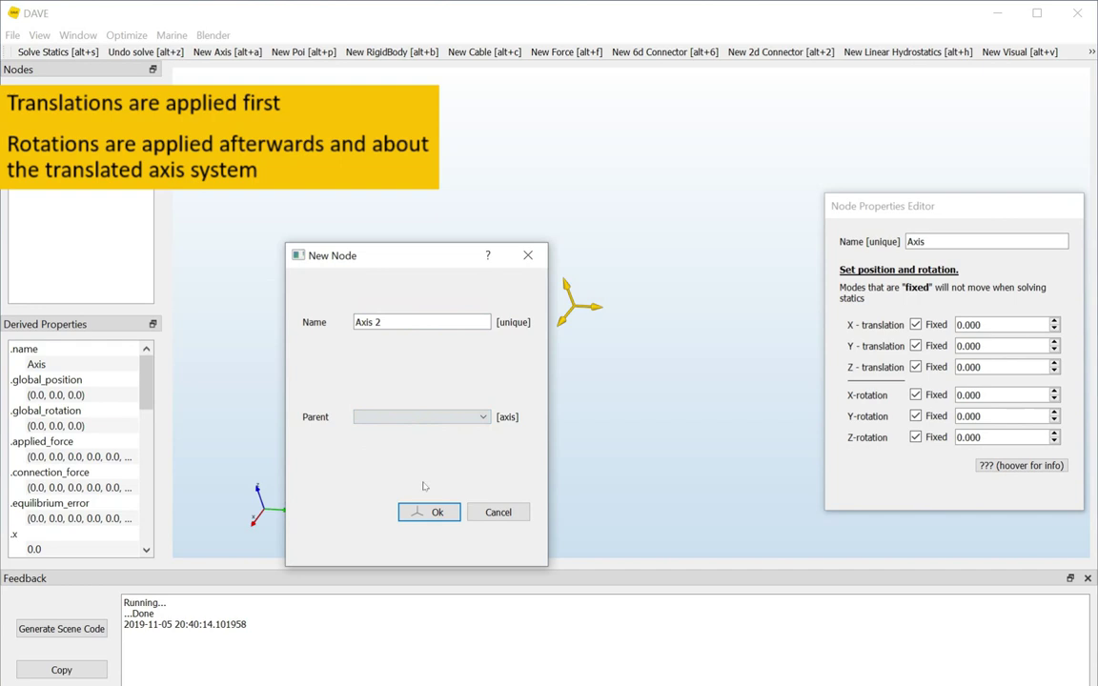
{"action": "left_click", "coordinate": [428, 512]}
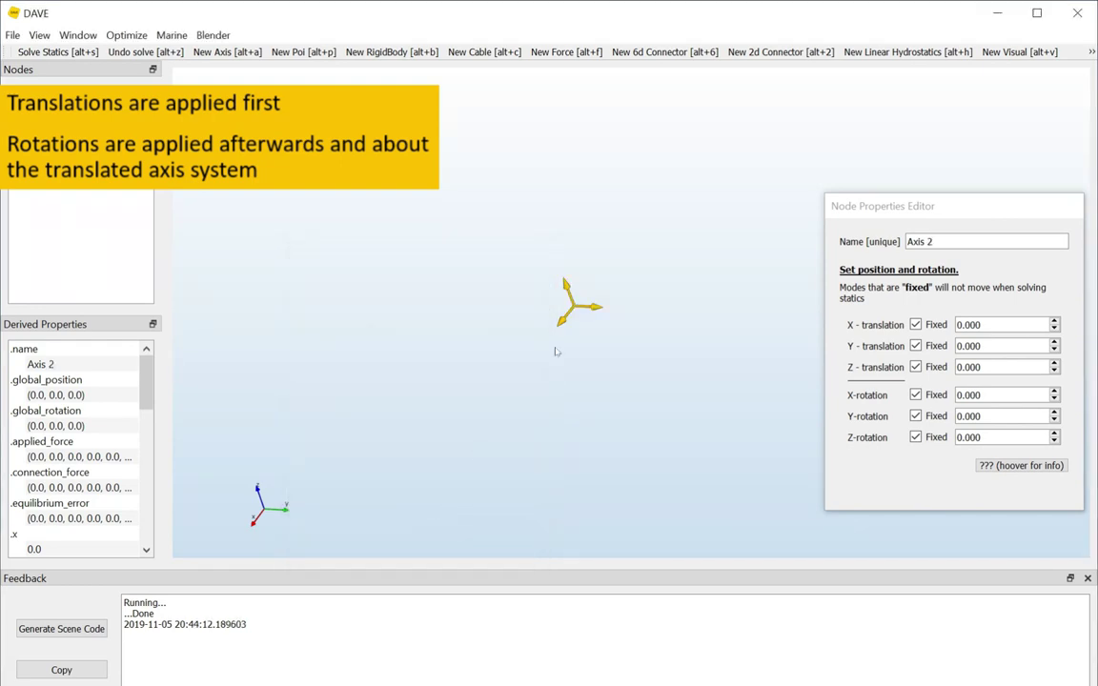
Step: Select Axis 2 and set its X translation to 4
{"action": "left_click", "coordinate": [61, 111]}
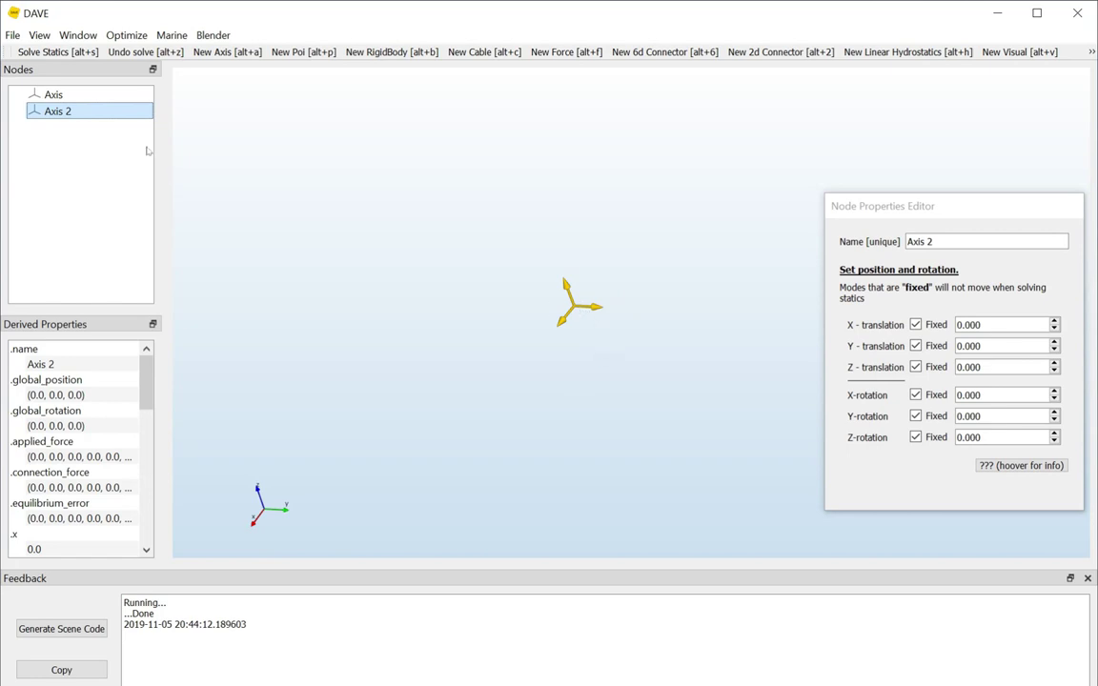
{"action": "left_click", "coordinate": [1010, 324]}
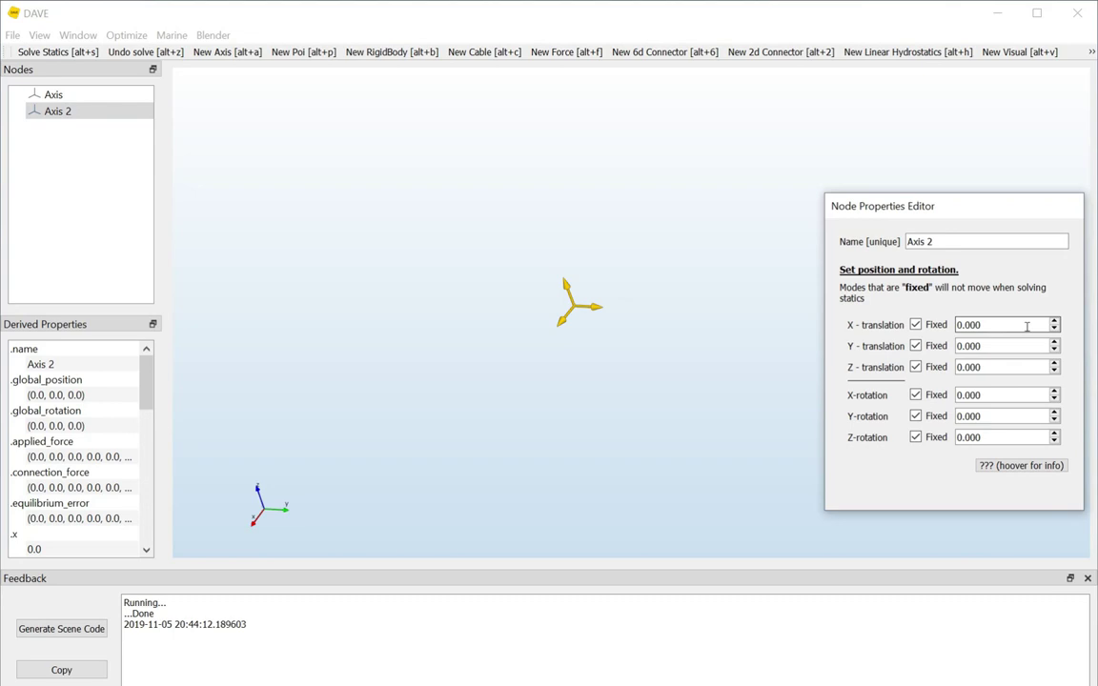
{"action": "type", "text": "4"}
{"action": "key", "text": "Return"}
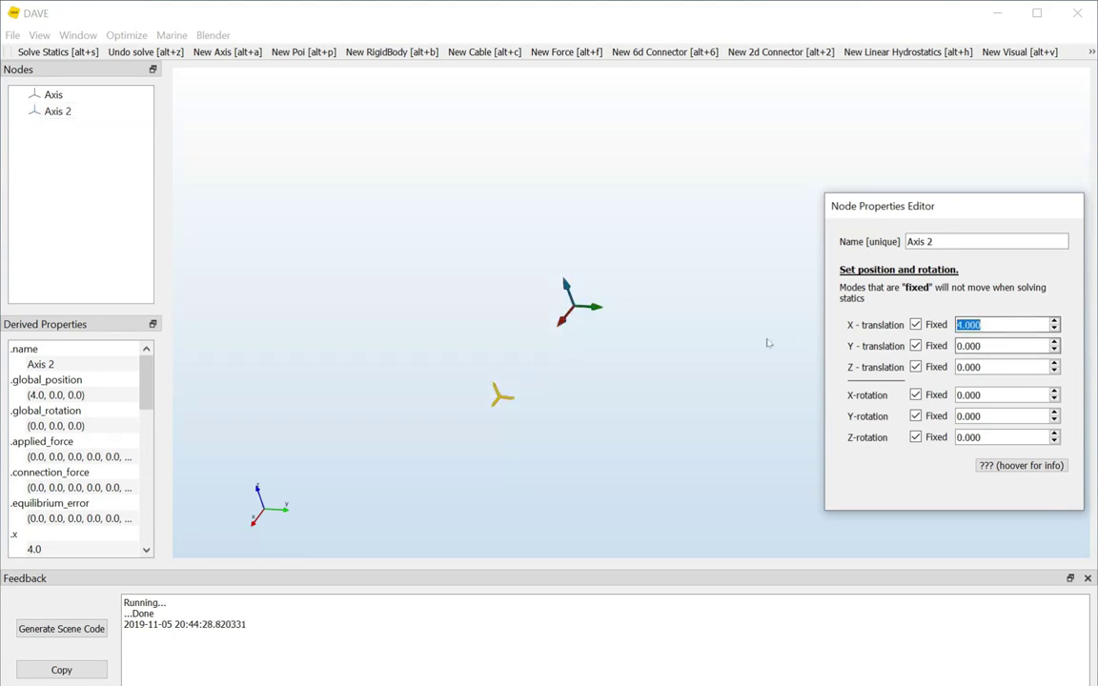
Step: Raise Axis 2's X translation from 4.000 to 5.000
{"action": "left_click", "coordinate": [513, 395]}
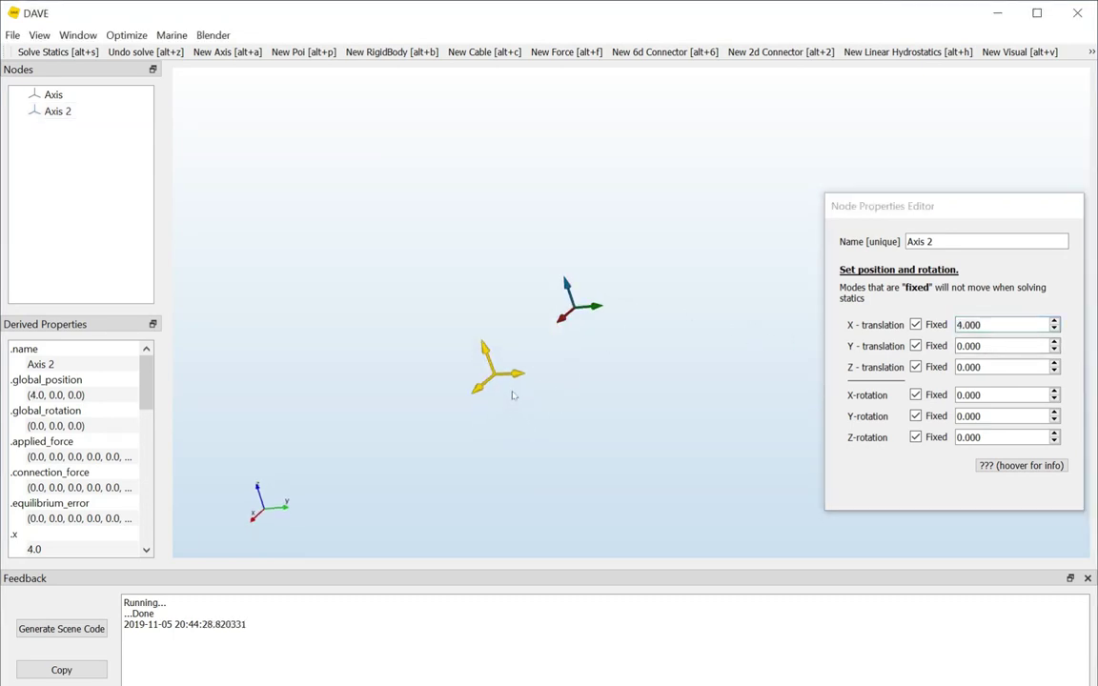
{"action": "left_click_drag", "start_coordinate": [513, 395], "coordinate": [655, 356]}
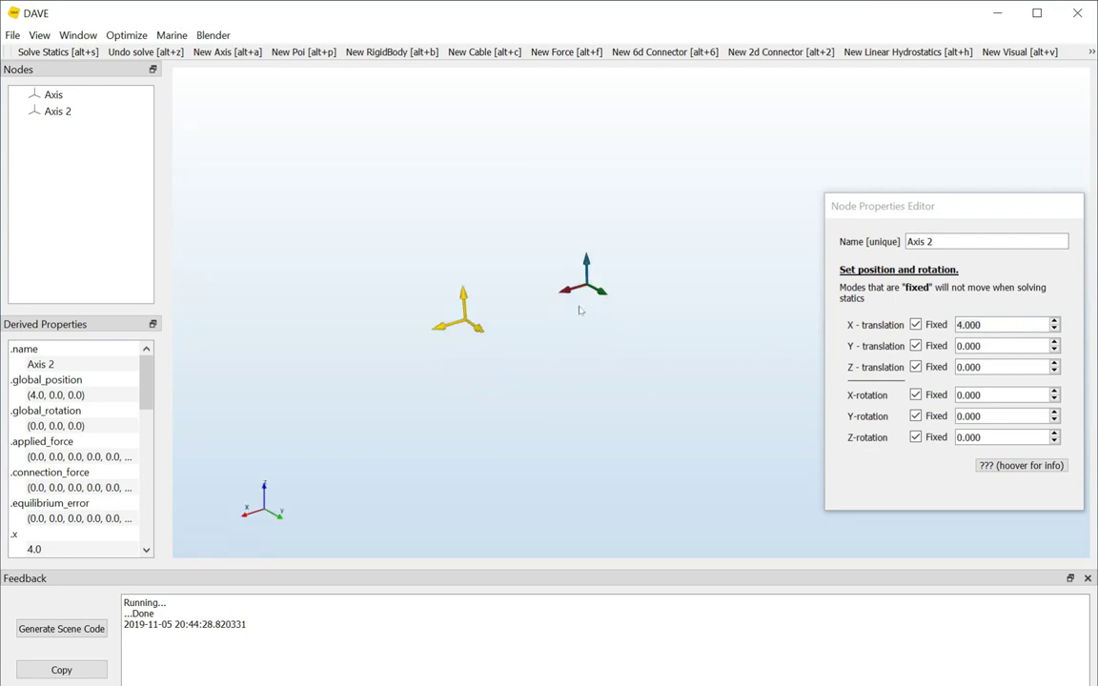
{"action": "left_click", "coordinate": [994, 323]}
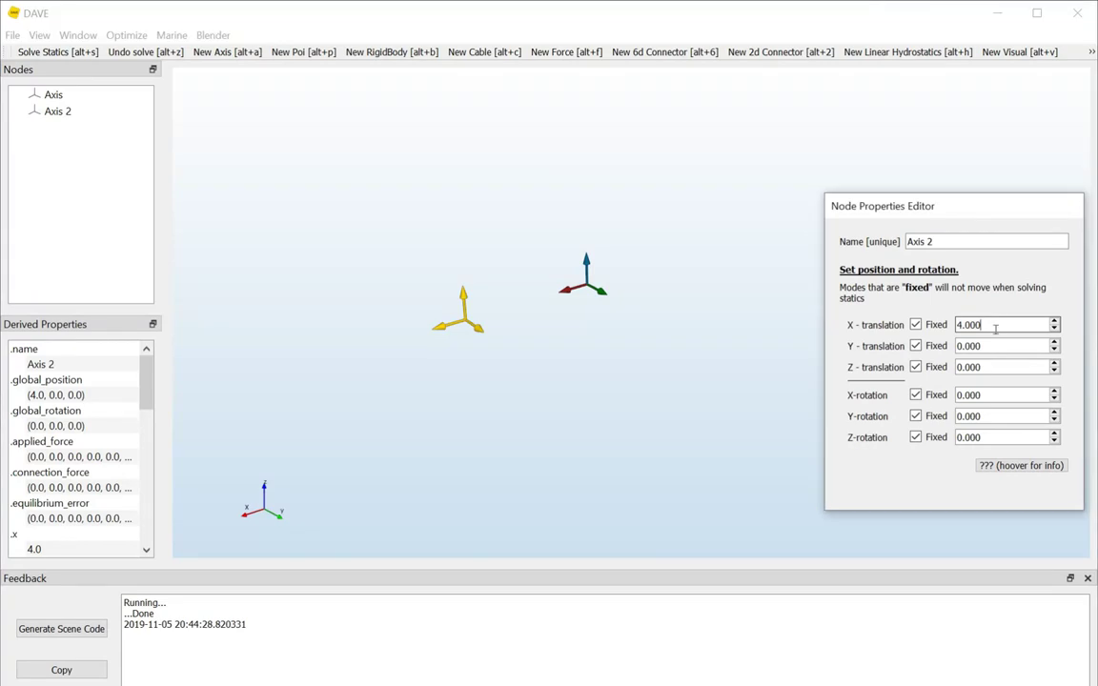
{"action": "double_click", "coordinate": [994, 329]}
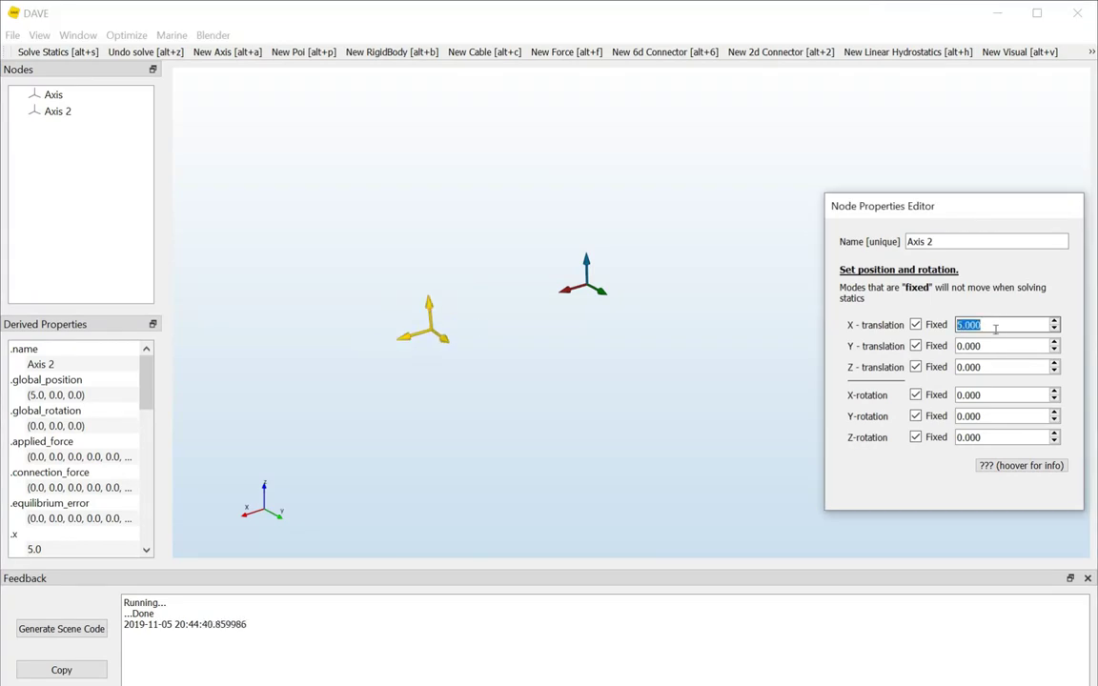
{"action": "scroll", "coordinate": [995, 327], "scroll_direction": "up", "scroll_amount": 1}
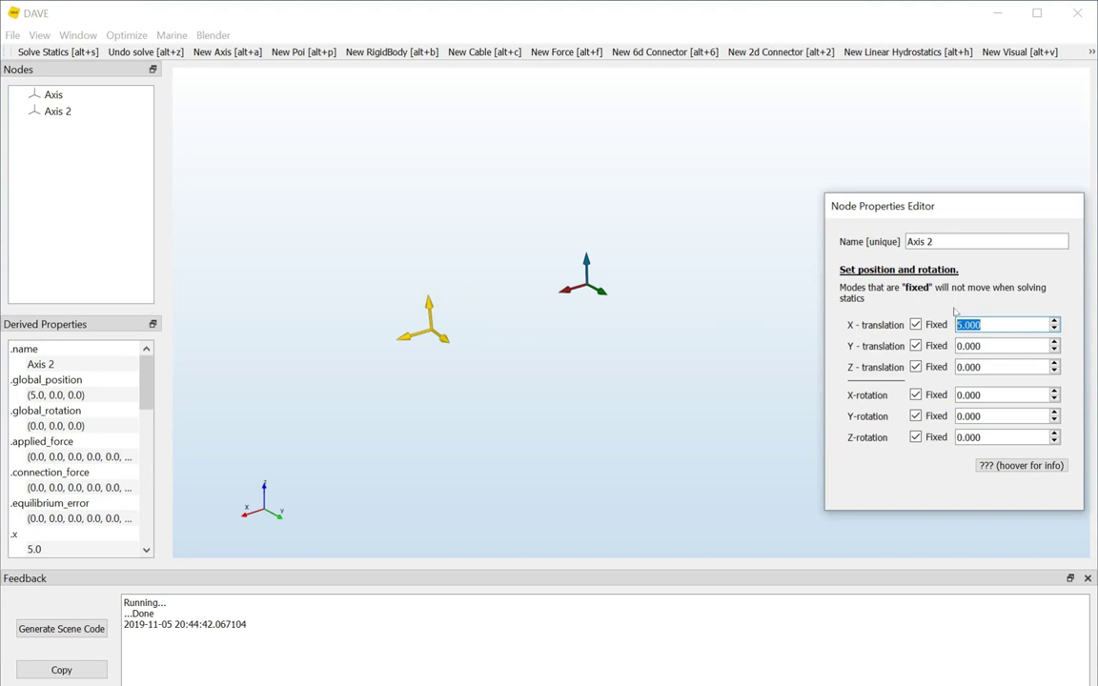
{"action": "scroll", "coordinate": [1010, 325], "scroll_direction": "down", "scroll_amount": 1}
{"action": "scroll", "coordinate": [1006, 326], "scroll_direction": "up", "scroll_amount": 1}
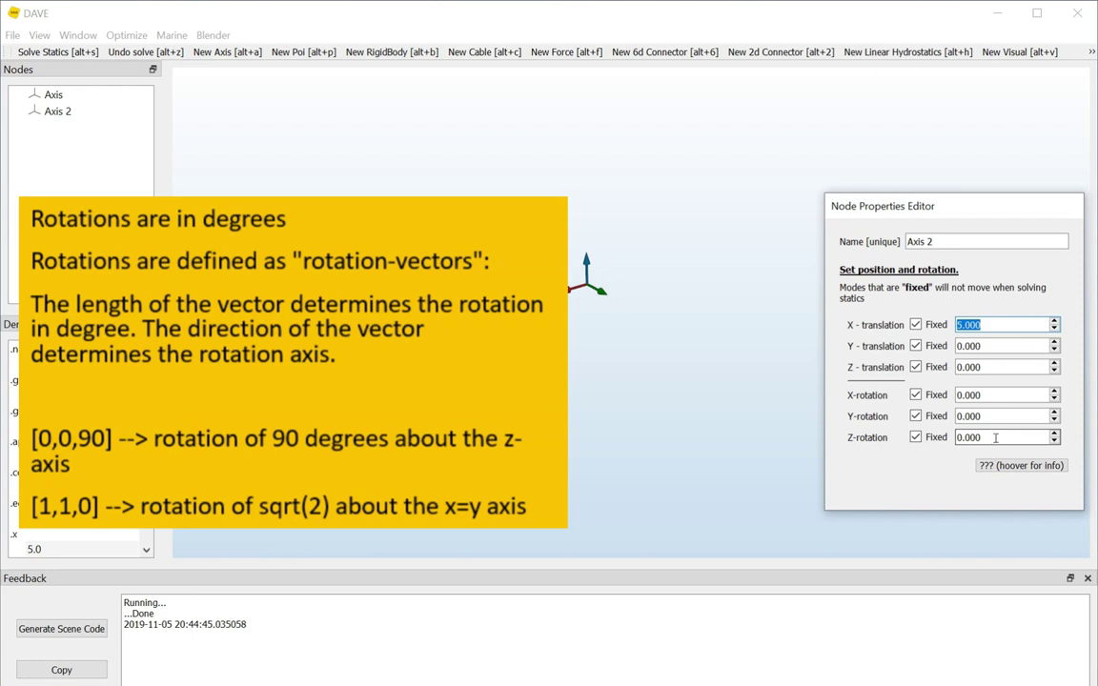
Step: Set Axis 2's Z rotation to 40° and its X translation to 6
{"action": "left_click", "coordinate": [994, 437]}
{"action": "key", "text": "ctrl+a"}
{"action": "type", "text": "30"}
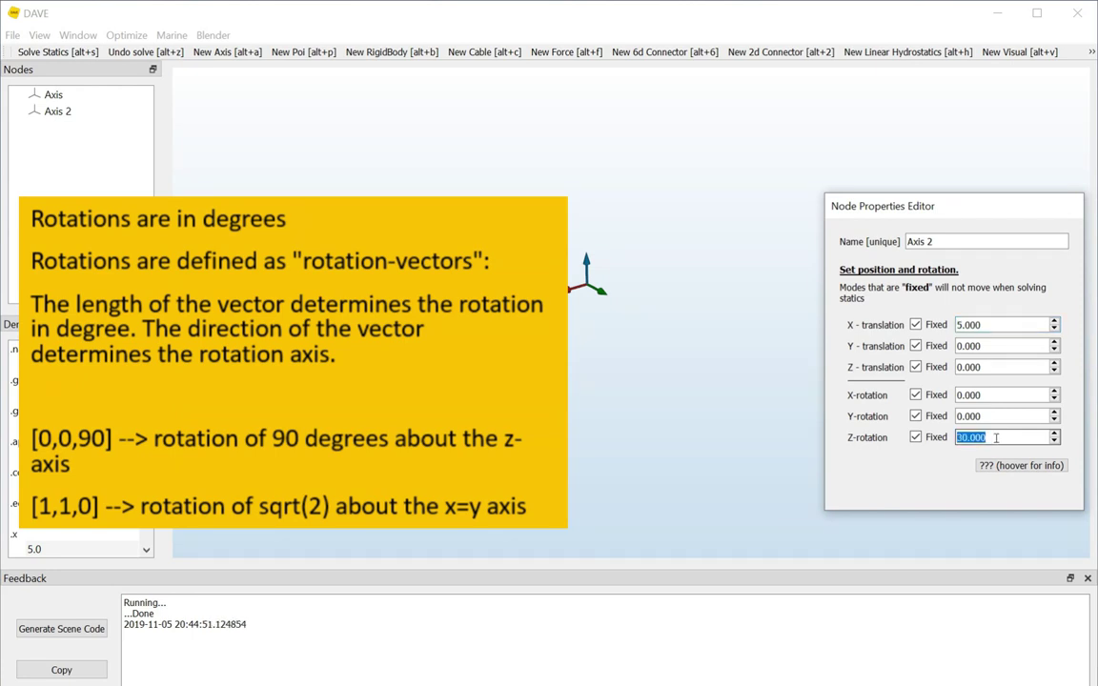
{"action": "key", "text": "Return"}
{"action": "type", "text": "40"}
{"action": "key", "text": "Return"}
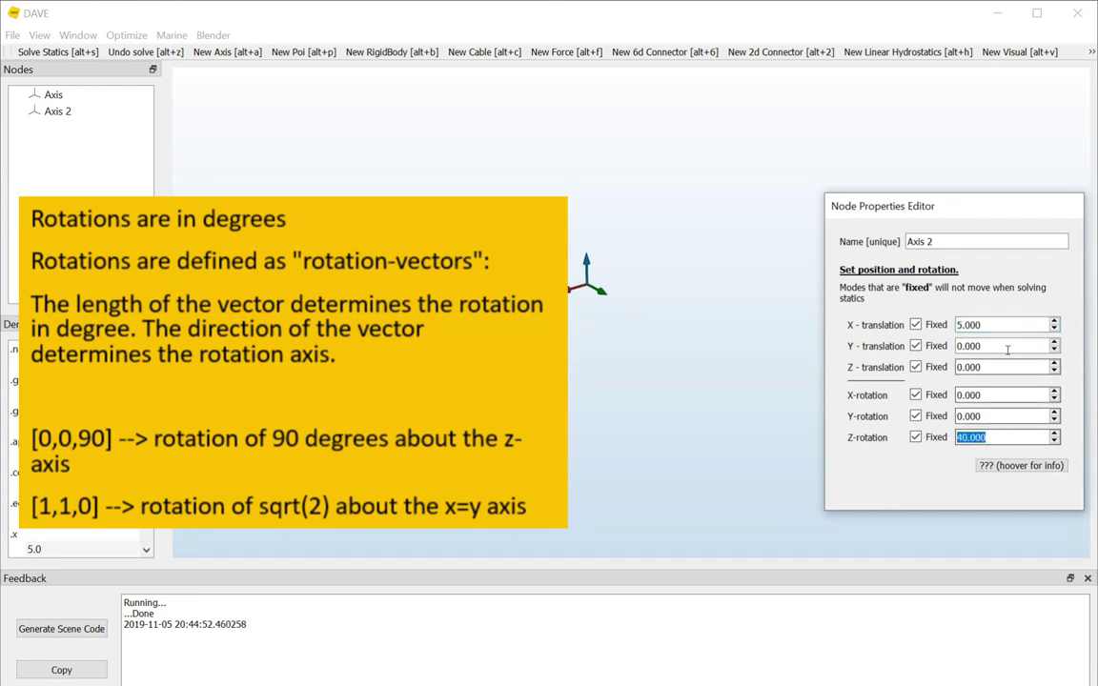
{"action": "left_click", "coordinate": [995, 324]}
{"action": "key", "text": "ctrl+a"}
{"action": "type", "text": "3"}
{"action": "key", "text": "Return"}
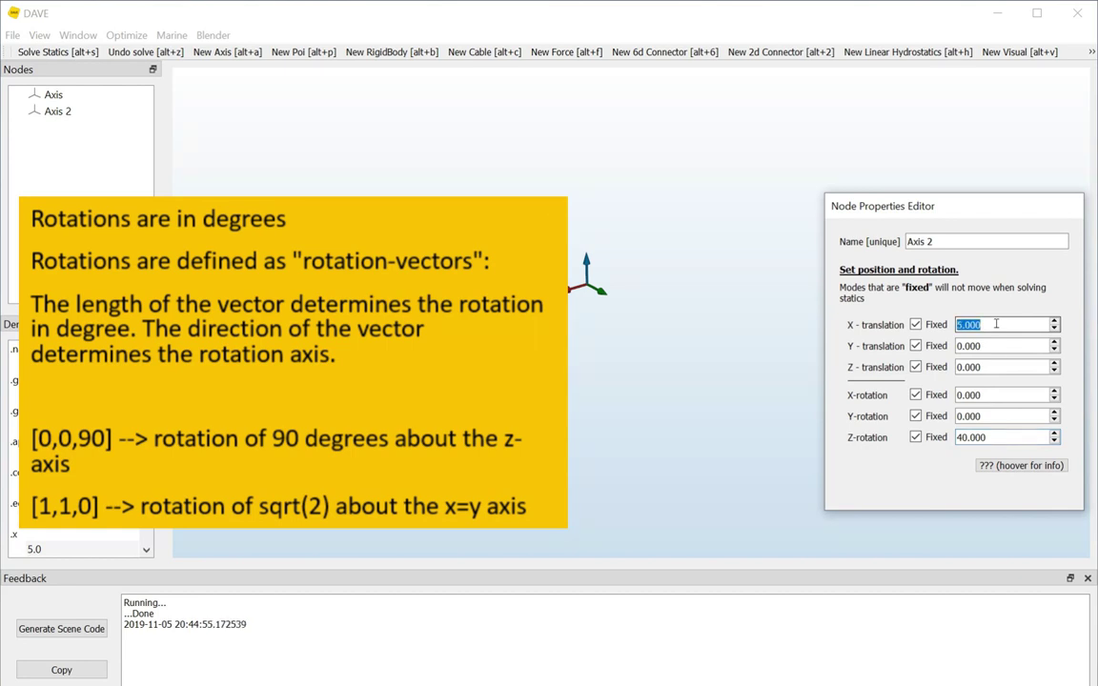
{"action": "type", "text": "6"}
{"action": "key", "text": "Return"}
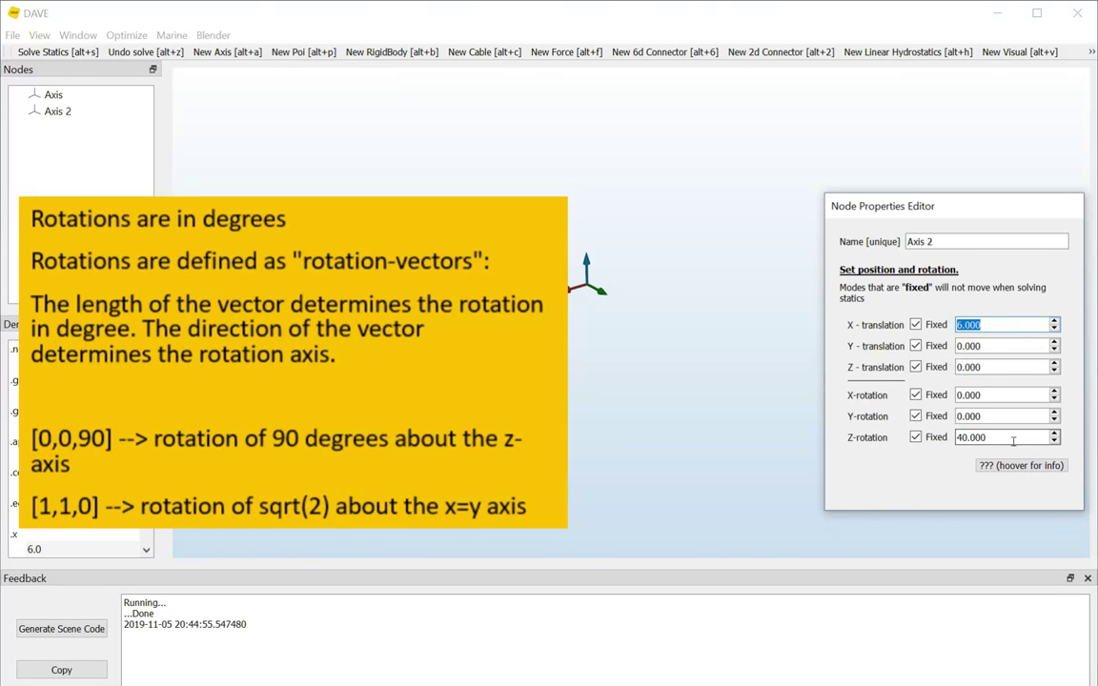
Step: Set Axis 2's Y translation to -1, Z translation to 2 and X rotation to -15°
{"action": "left_click", "coordinate": [990, 347]}
{"action": "double_click", "coordinate": [990, 346]}
{"action": "type", "text": "-1"}
{"action": "key", "text": "Return"}
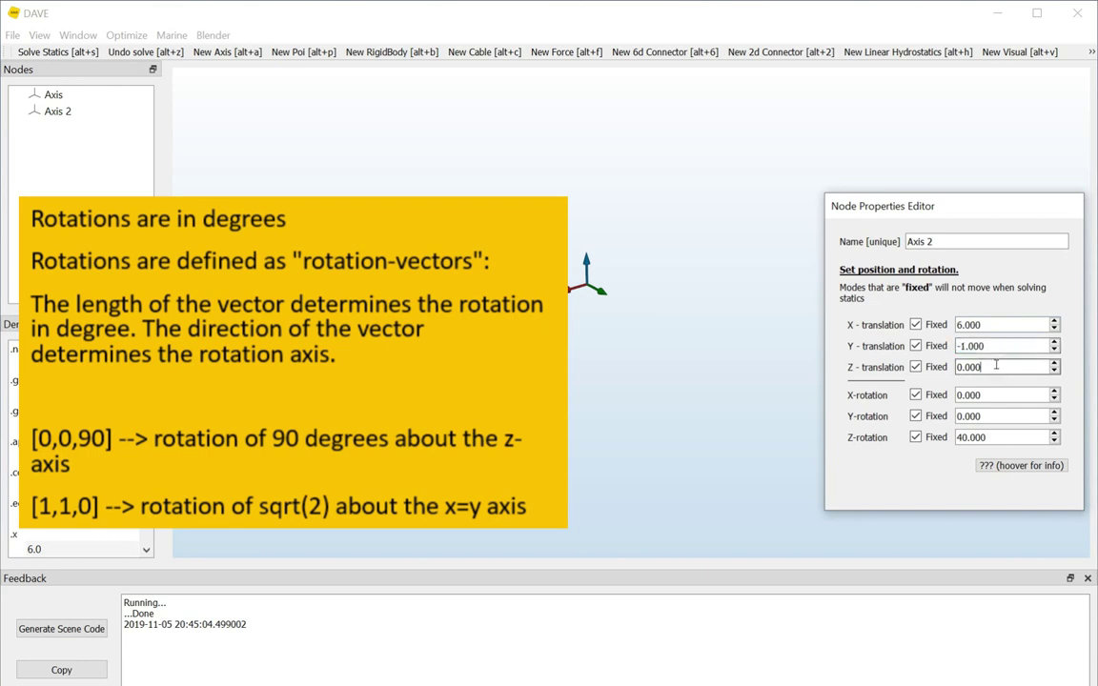
{"action": "key", "text": "Tab"}
{"action": "type", "text": "2"}
{"action": "key", "text": "Return"}
{"action": "double_click", "coordinate": [998, 394]}
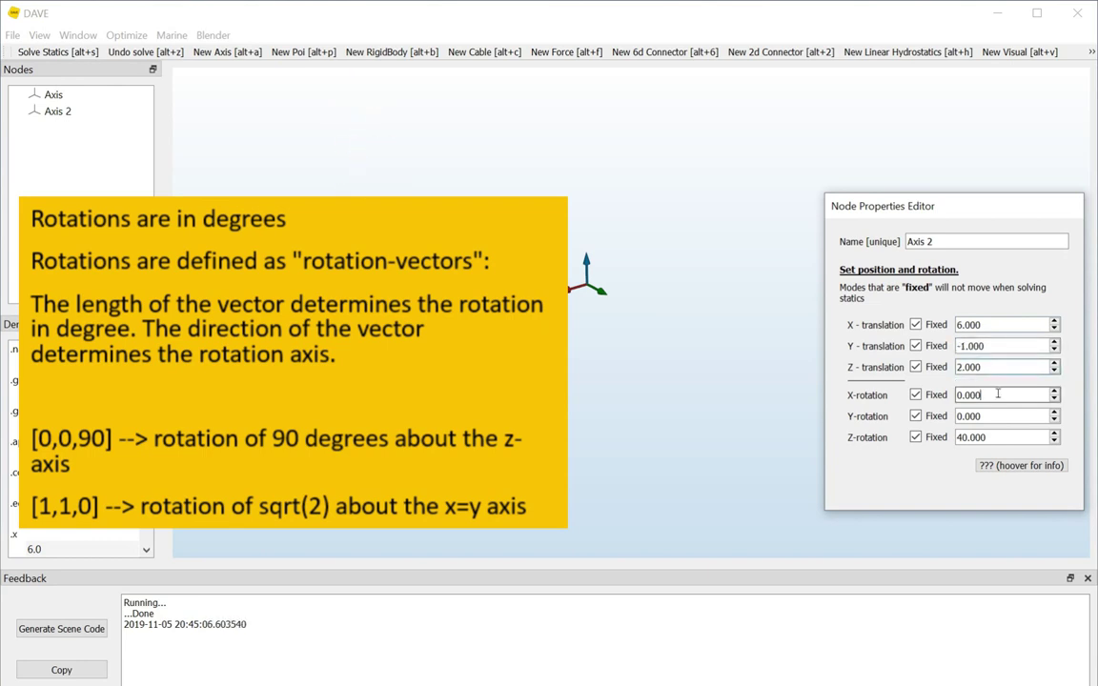
{"action": "type", "text": "10"}
{"action": "key", "text": "Return"}
{"action": "type", "text": "-15"}
{"action": "key", "text": "Return"}
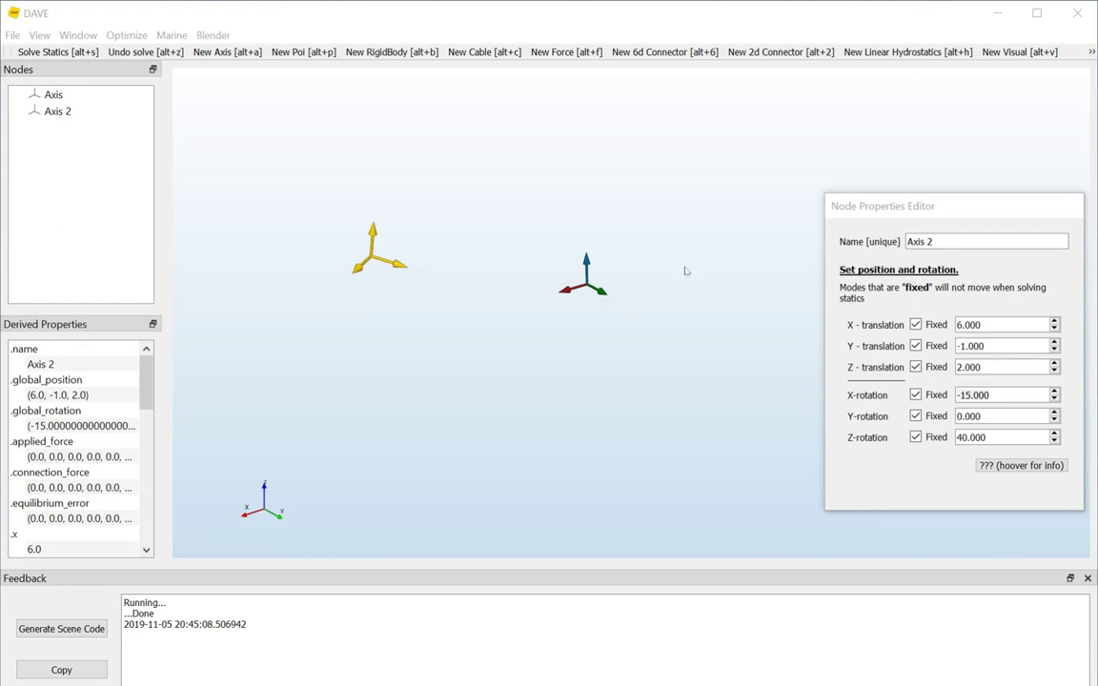
Step: Compare Axis and Axis 2 by selecting each in turn, ending with Axis selected
{"action": "left_click", "coordinate": [530, 241]}
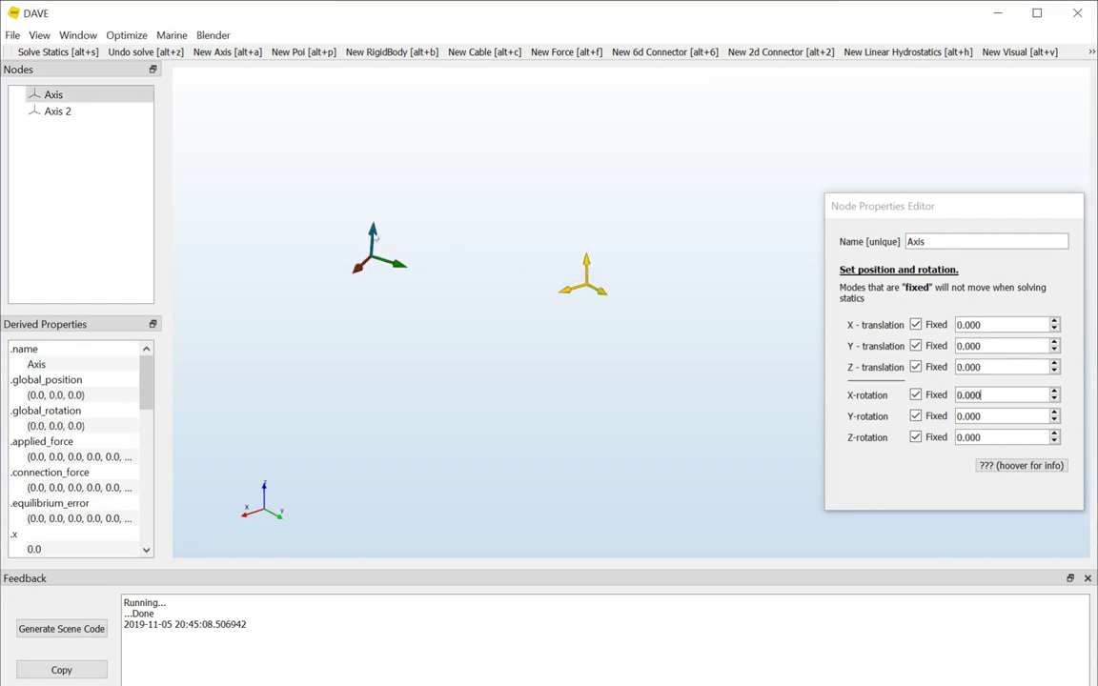
{"action": "left_click", "coordinate": [345, 213]}
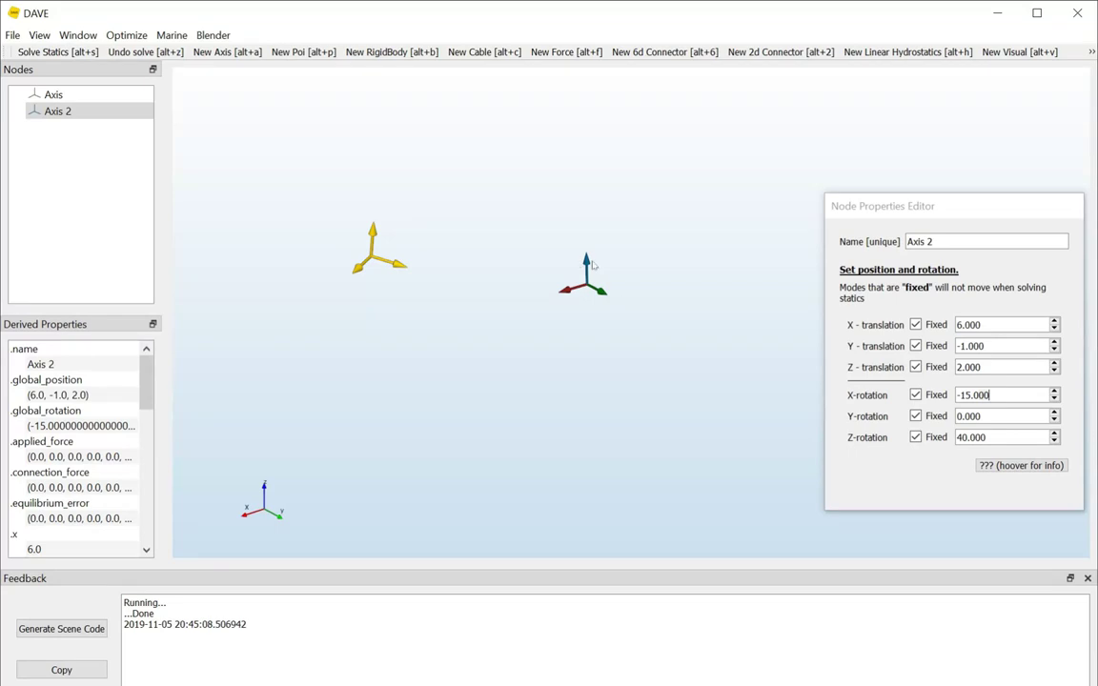
{"action": "left_click", "coordinate": [527, 238]}
{"action": "left_click", "coordinate": [374, 235]}
{"action": "left_click", "coordinate": [586, 264]}
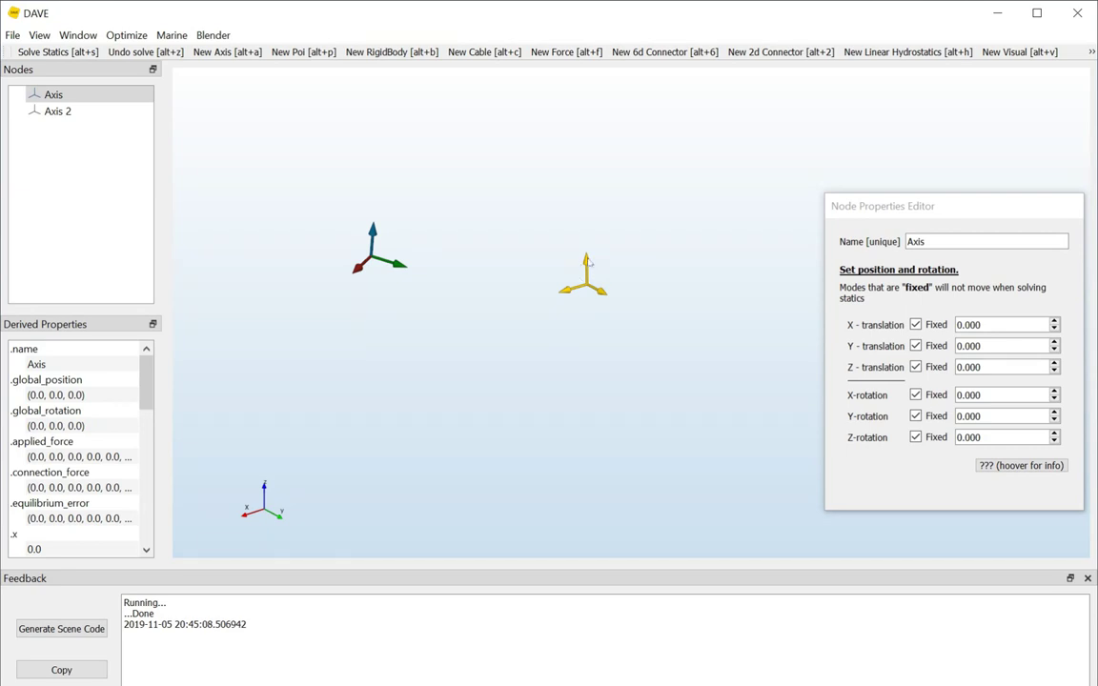
Step: Add a child axis of Axis named 'axis on top of Axis' and select it
{"action": "right_click", "coordinate": [587, 262]}
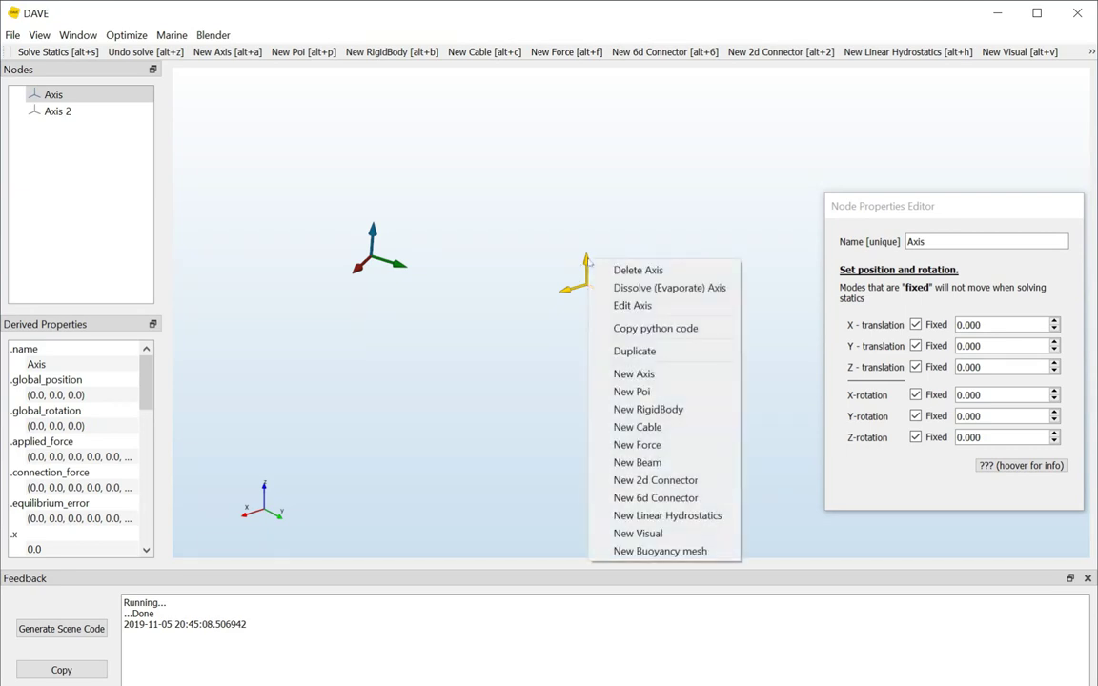
{"action": "left_click", "coordinate": [661, 374]}
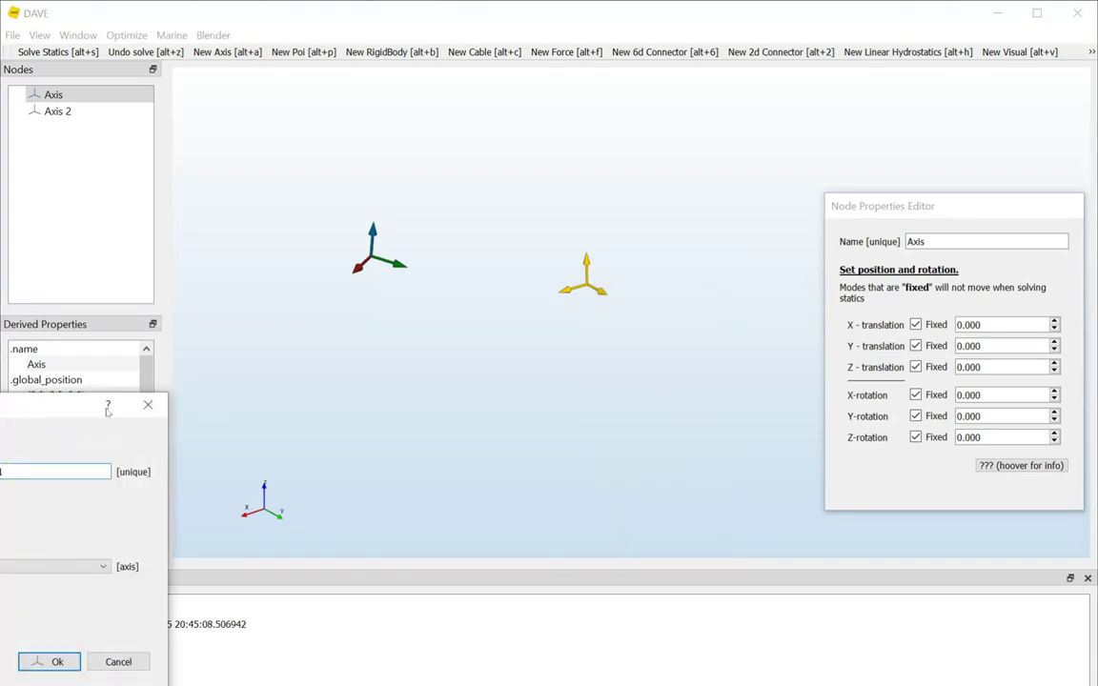
{"action": "left_click_drag", "start_coordinate": [52, 407], "coordinate": [576, 310]}
{"action": "left_click_drag", "start_coordinate": [551, 376], "coordinate": [450, 377]}
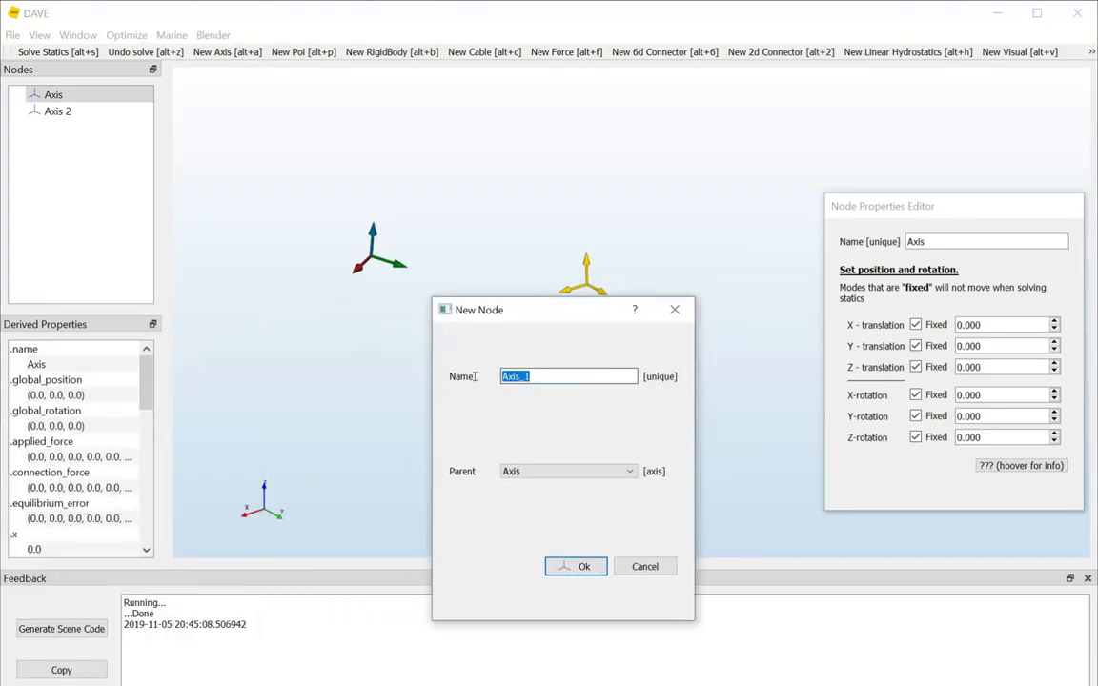
{"action": "type", "text": "axis "}
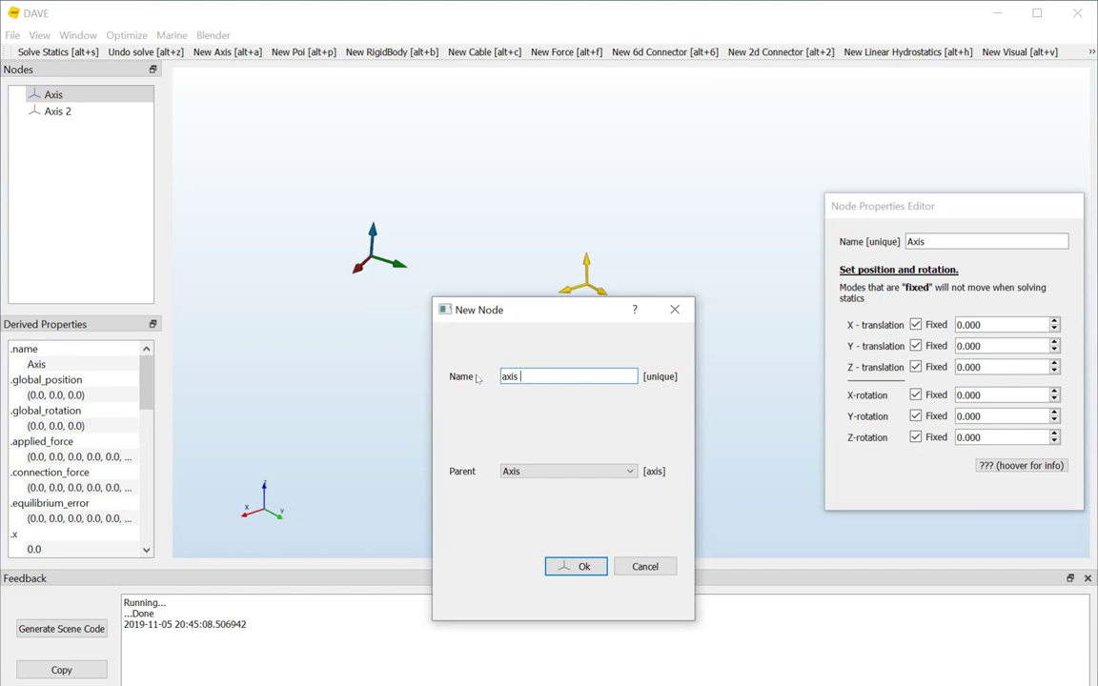
{"action": "type", "text": "on op"}
{"action": "key", "text": "BackSpace"}
{"action": "key", "text": "BackSpace"}
{"action": "type", "text": "top of Axis"}
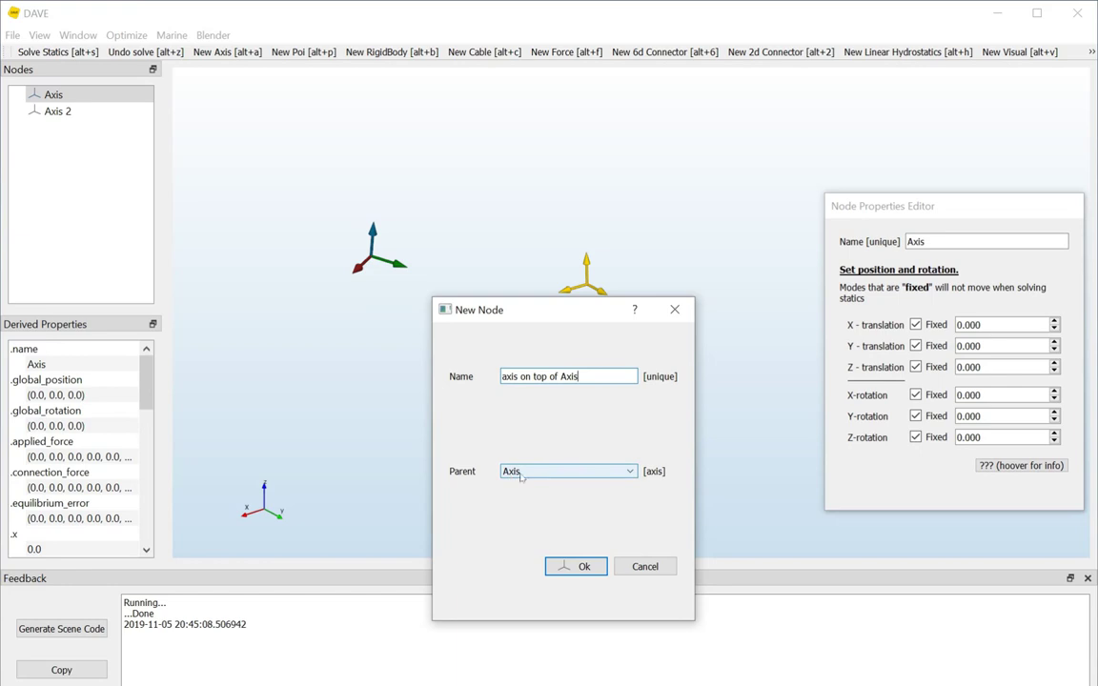
{"action": "left_click", "coordinate": [579, 569]}
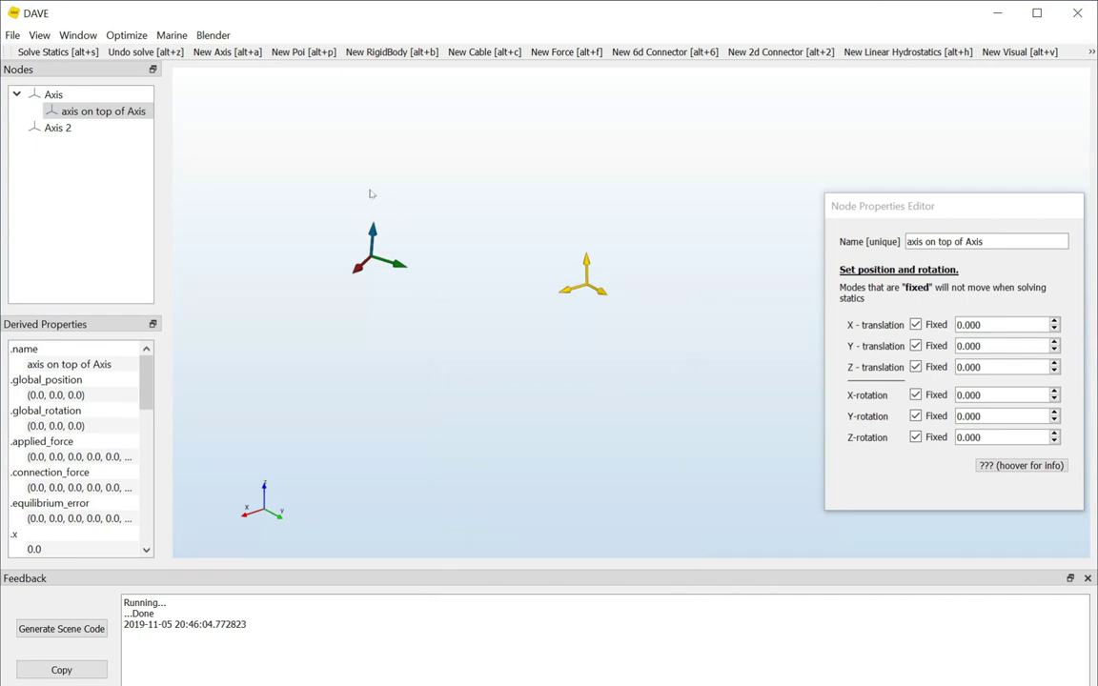
{"action": "left_click", "coordinate": [104, 111]}
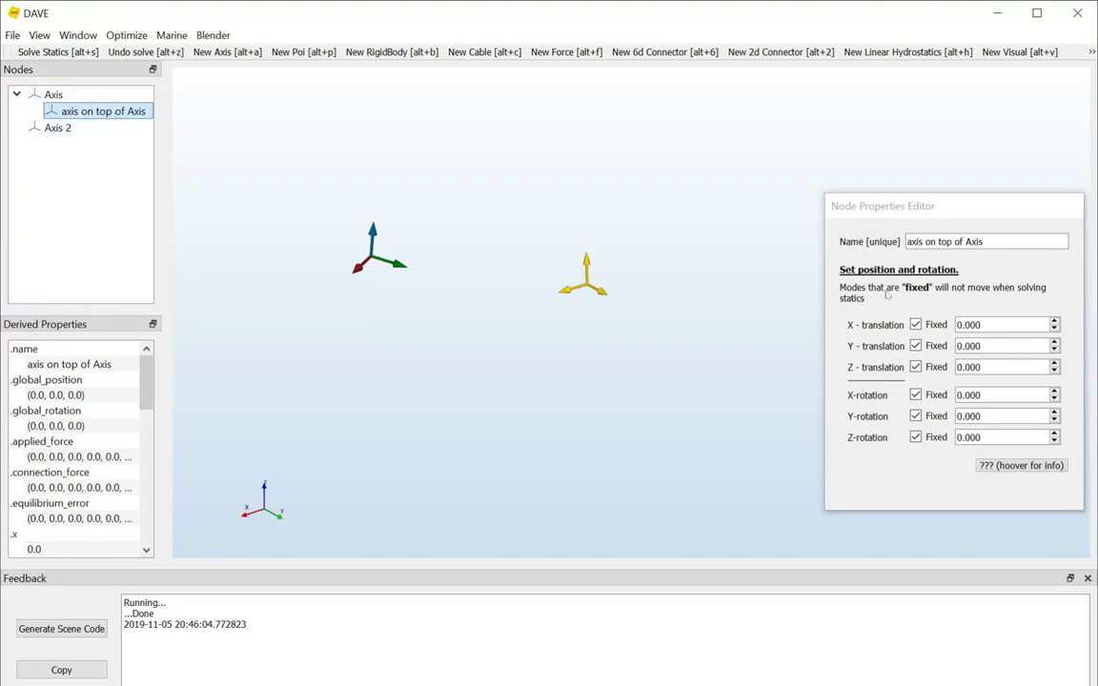
Step: Set axis on top of Axis to X translation 2.000 and Y rotation -15.000
{"action": "left_click", "coordinate": [983, 324]}
{"action": "scroll", "coordinate": [983, 324], "scroll_direction": "up", "scroll_amount": 2}
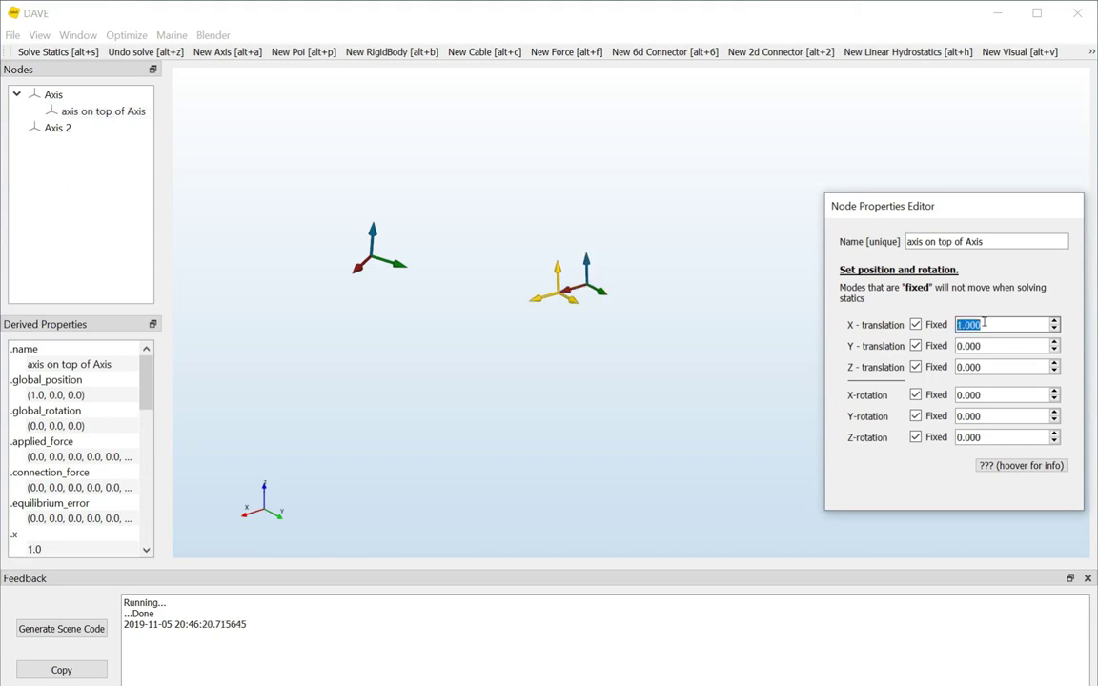
{"action": "left_click", "coordinate": [1014, 439]}
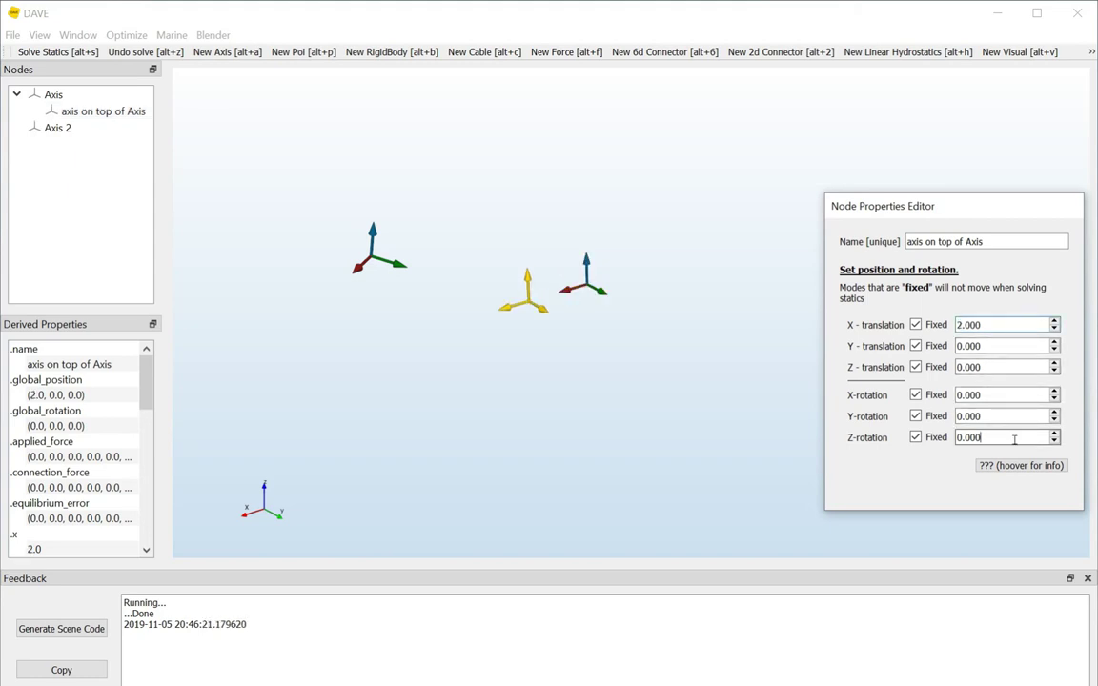
{"action": "scroll", "coordinate": [1014, 439], "scroll_direction": "up", "scroll_amount": 1}
{"action": "scroll", "coordinate": [1014, 439], "scroll_direction": "down", "scroll_amount": 1}
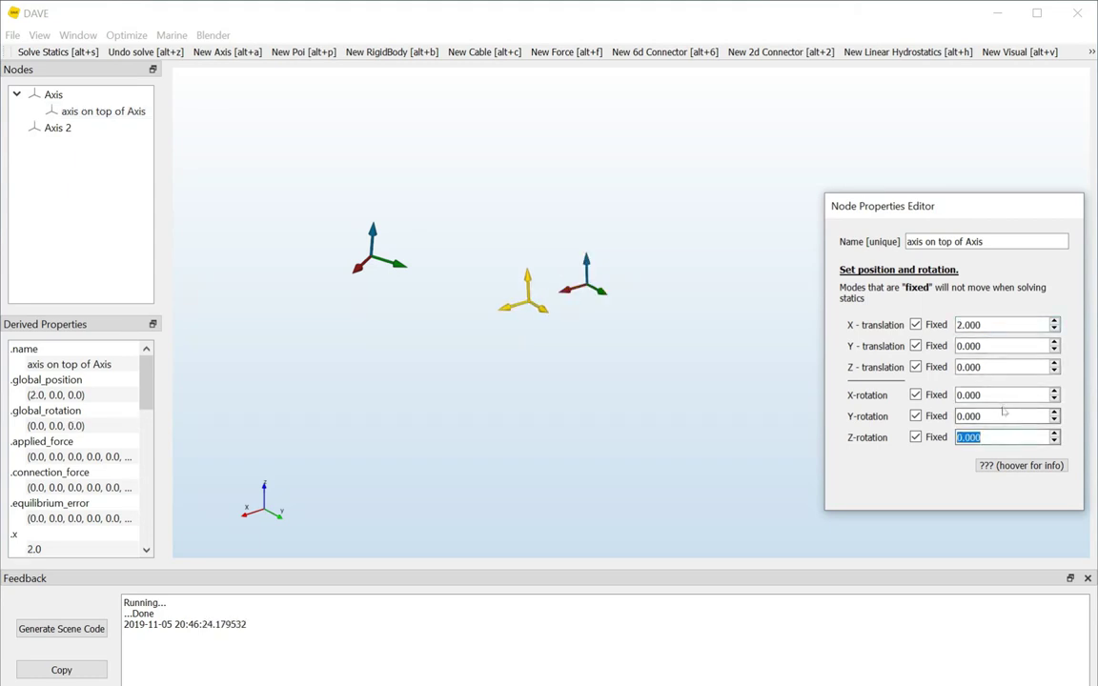
{"action": "left_click", "coordinate": [1005, 415]}
{"action": "scroll", "coordinate": [1005, 416], "scroll_direction": "down", "scroll_amount": 3}
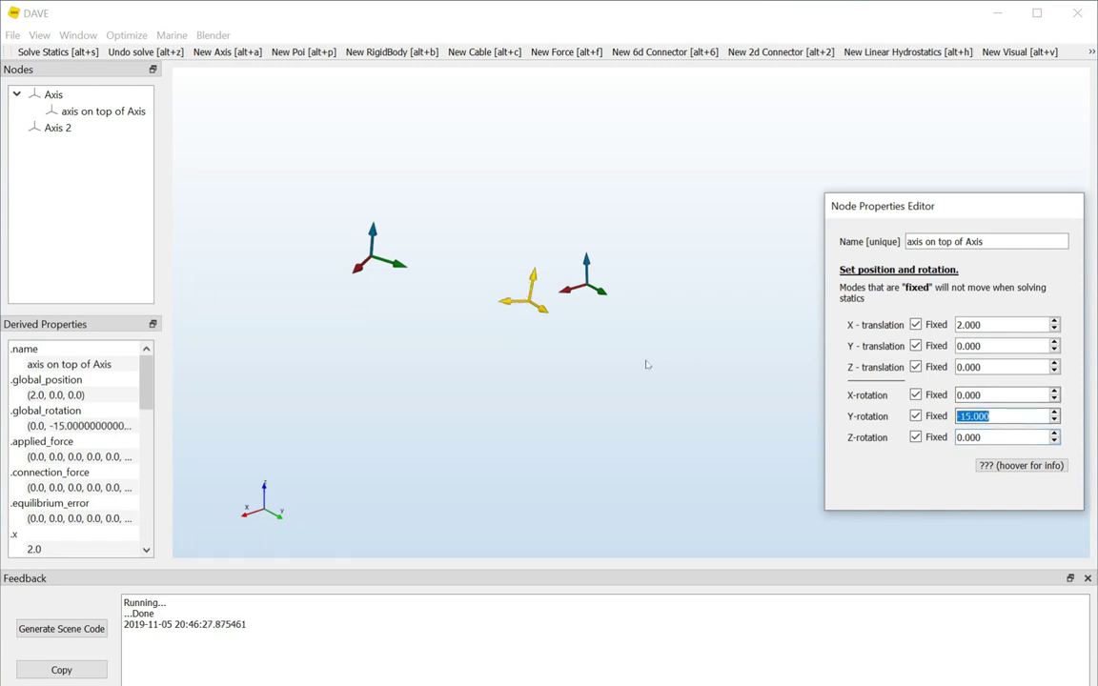
Step: Step Axis's Z rotation to 20° and back to 0, then select axis on top of Axis
{"action": "left_click", "coordinate": [588, 263]}
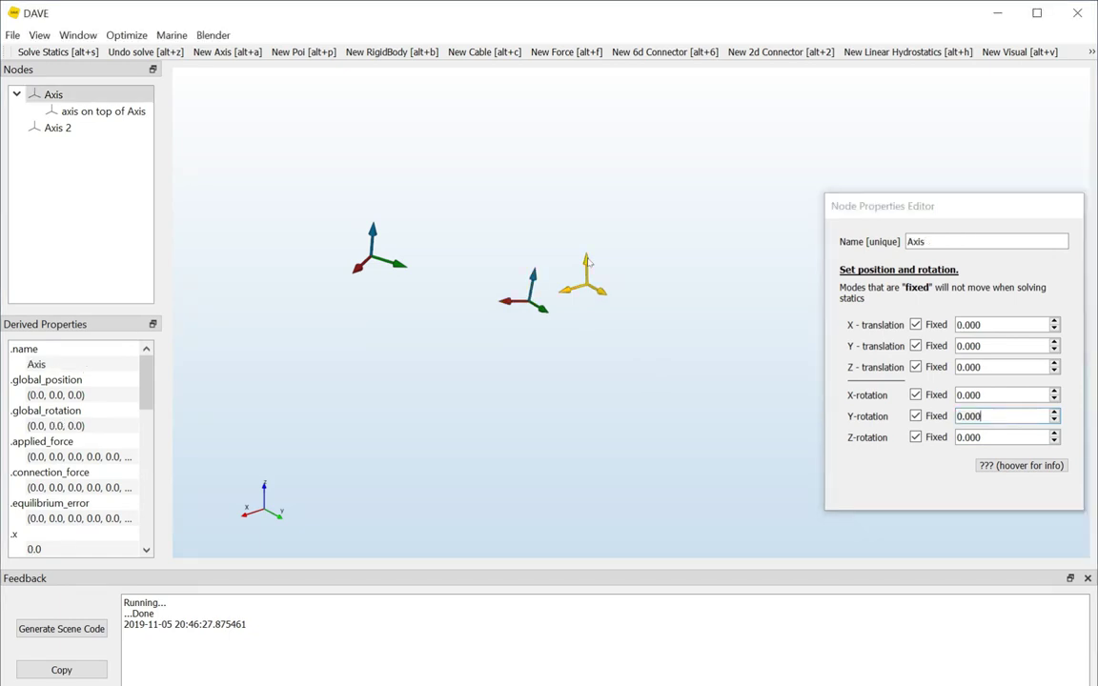
{"action": "double_click", "coordinate": [1009, 396]}
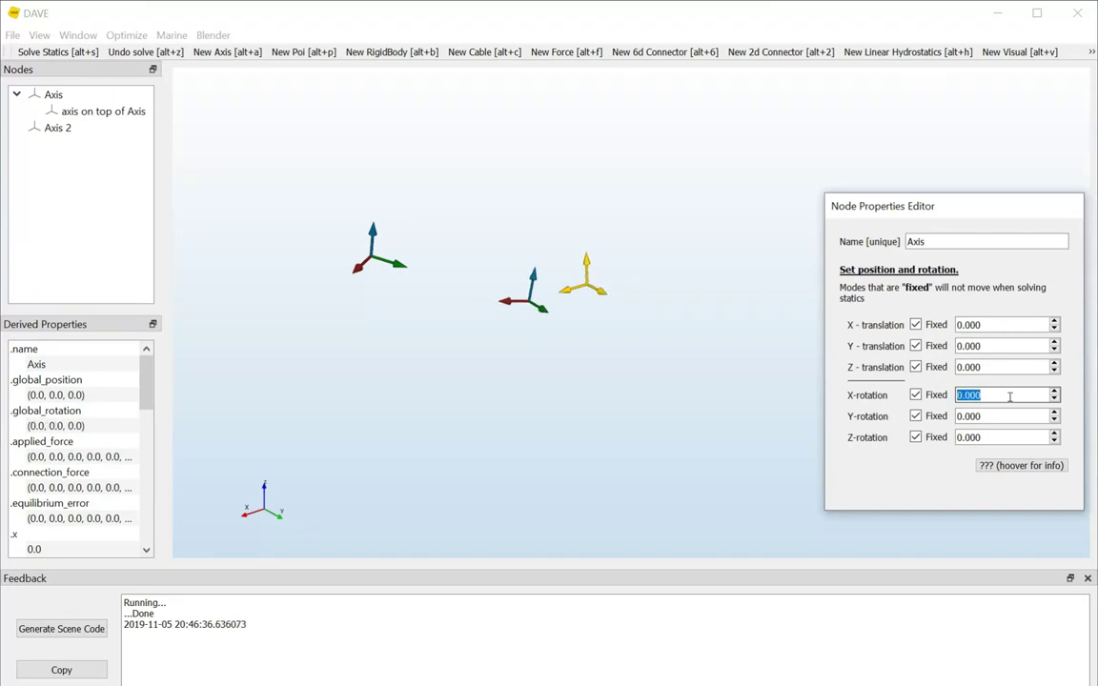
{"action": "left_click", "coordinate": [1002, 418]}
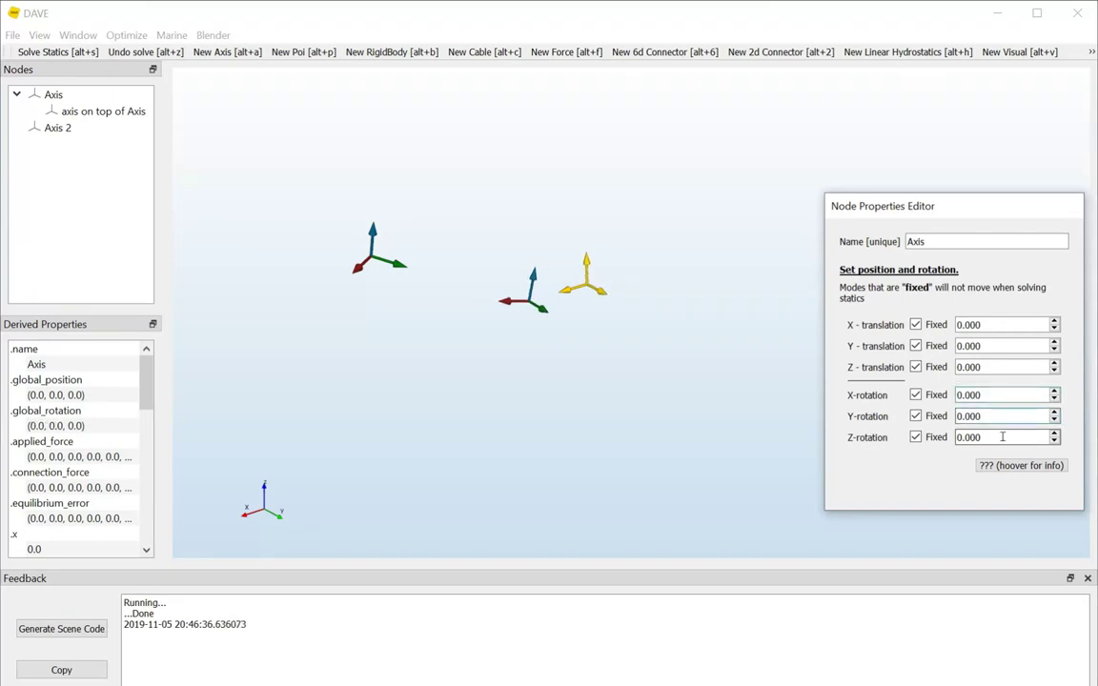
{"action": "scroll", "coordinate": [591, 321], "scroll_direction": "up", "scroll_amount": 5}
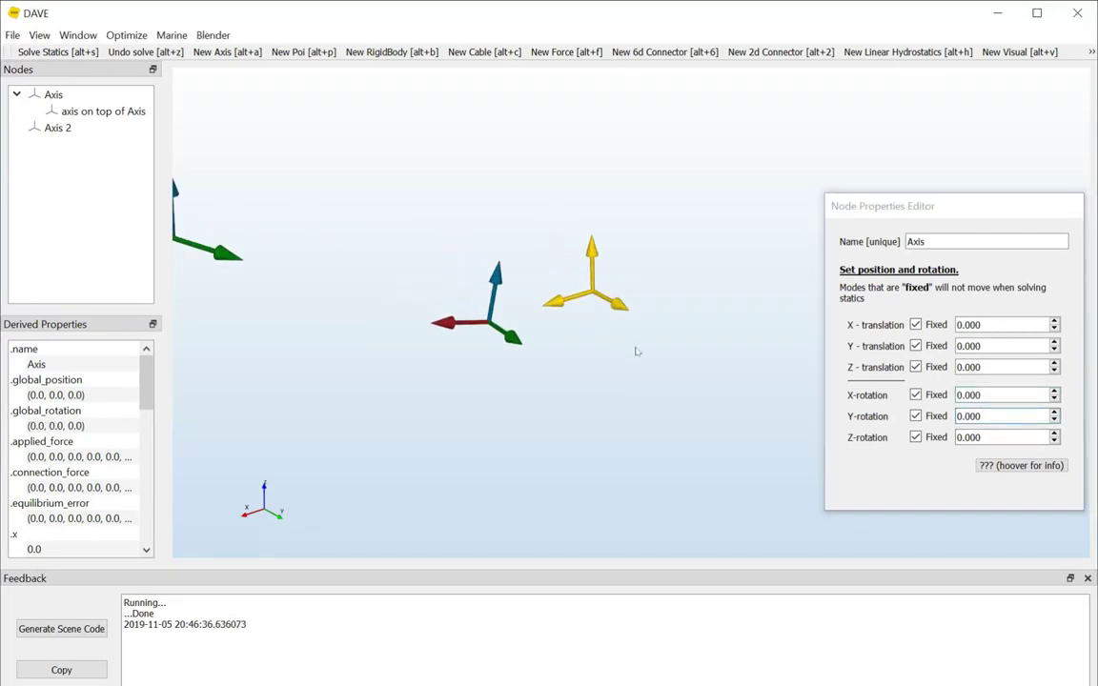
{"action": "left_click_drag", "start_coordinate": [635, 352], "coordinate": [549, 324]}
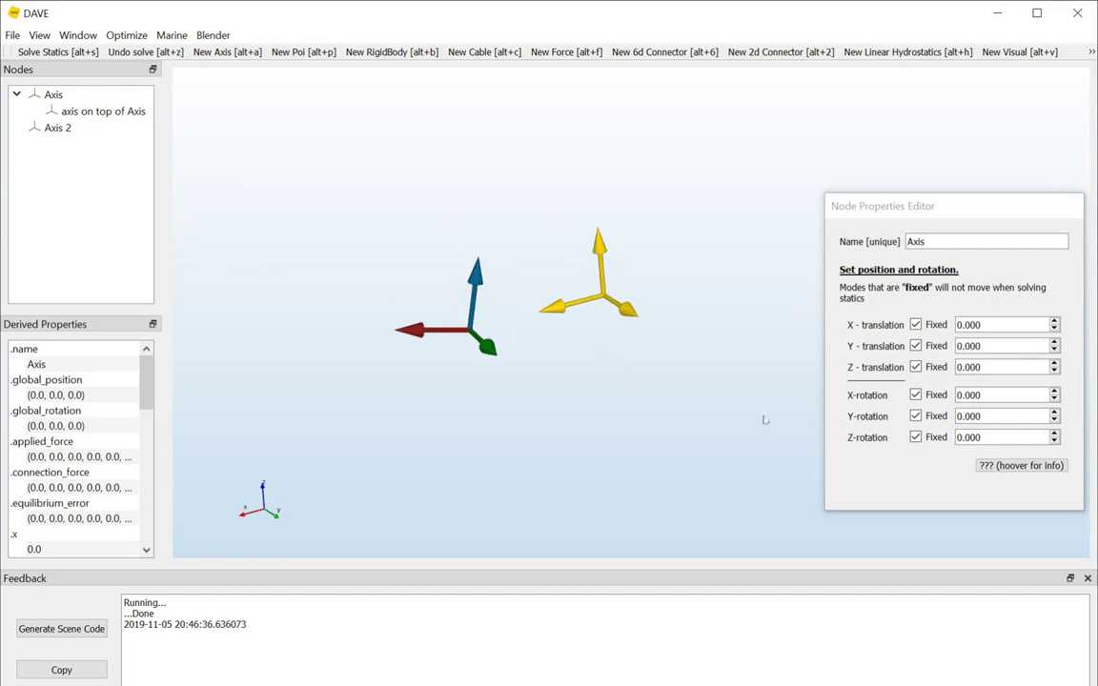
{"action": "left_click", "coordinate": [967, 438]}
{"action": "key", "text": "Up"}
{"action": "key", "text": "Up"}
{"action": "key", "text": "Up"}
{"action": "key", "text": "Up"}
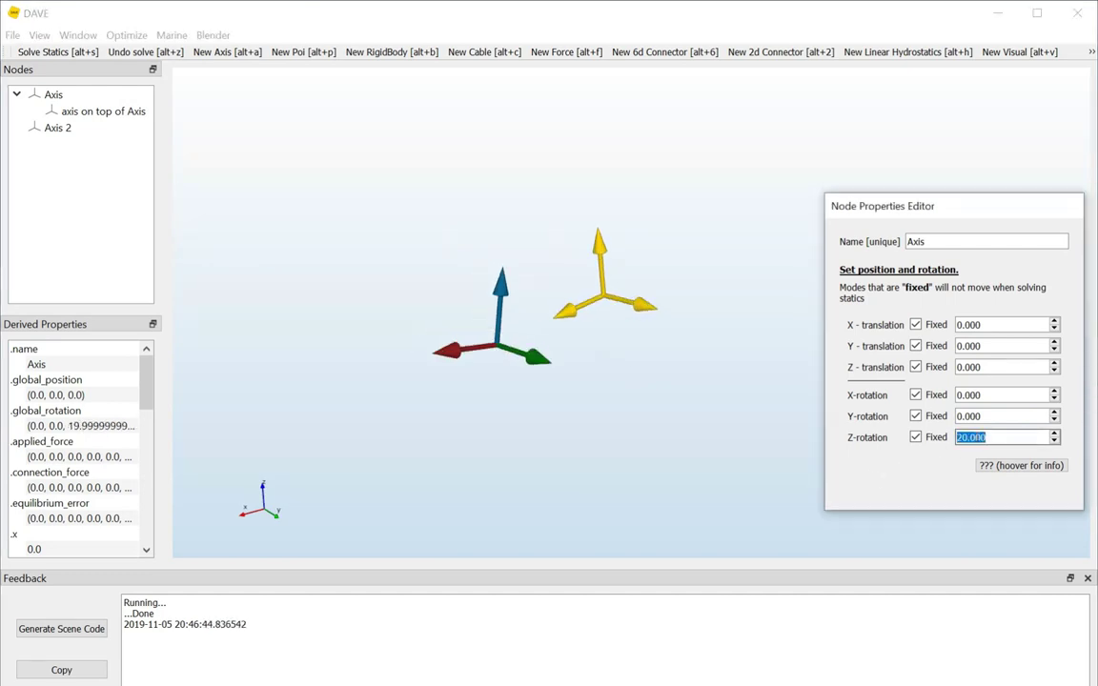
{"action": "key", "text": "Down"}
{"action": "key", "text": "Down"}
{"action": "key", "text": "Down"}
{"action": "key", "text": "Down"}
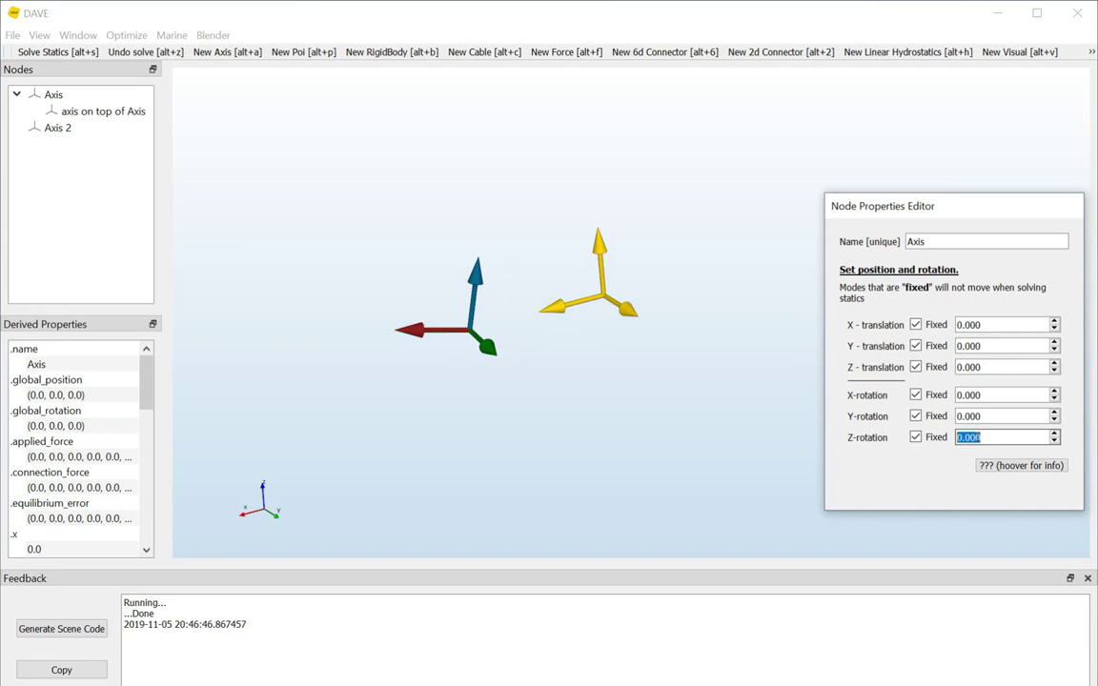
{"action": "left_click", "coordinate": [594, 364]}
{"action": "key", "text": "Down"}
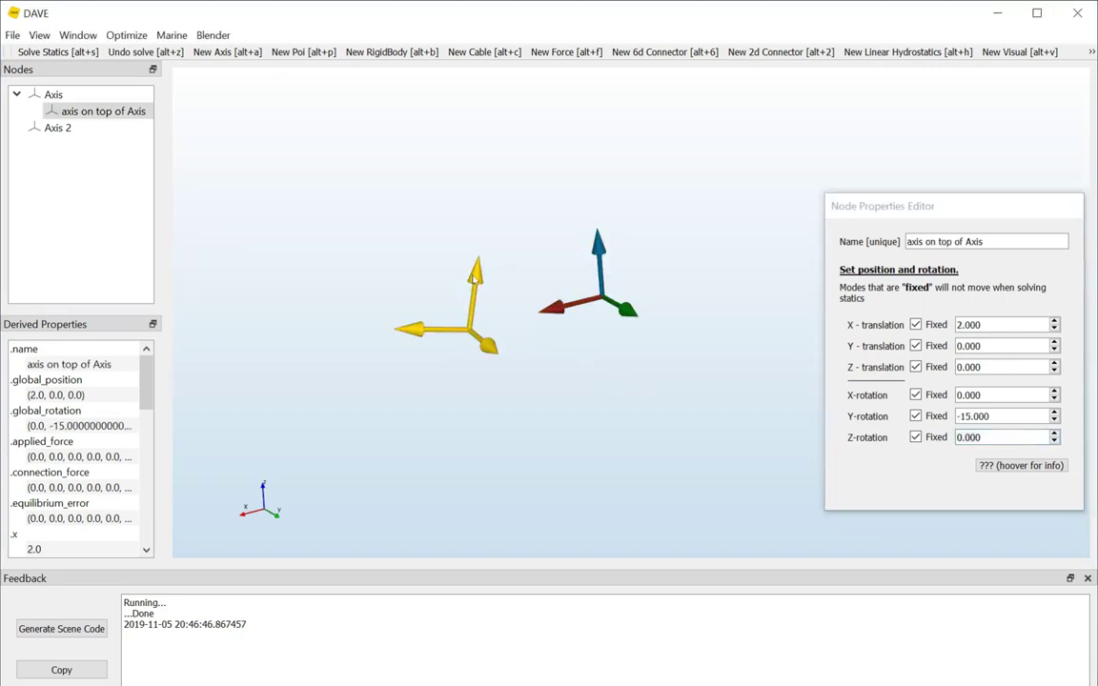
Step: Add a child axis named 'axis 3' under axis on top of Axis
{"action": "right_click", "coordinate": [104, 112]}
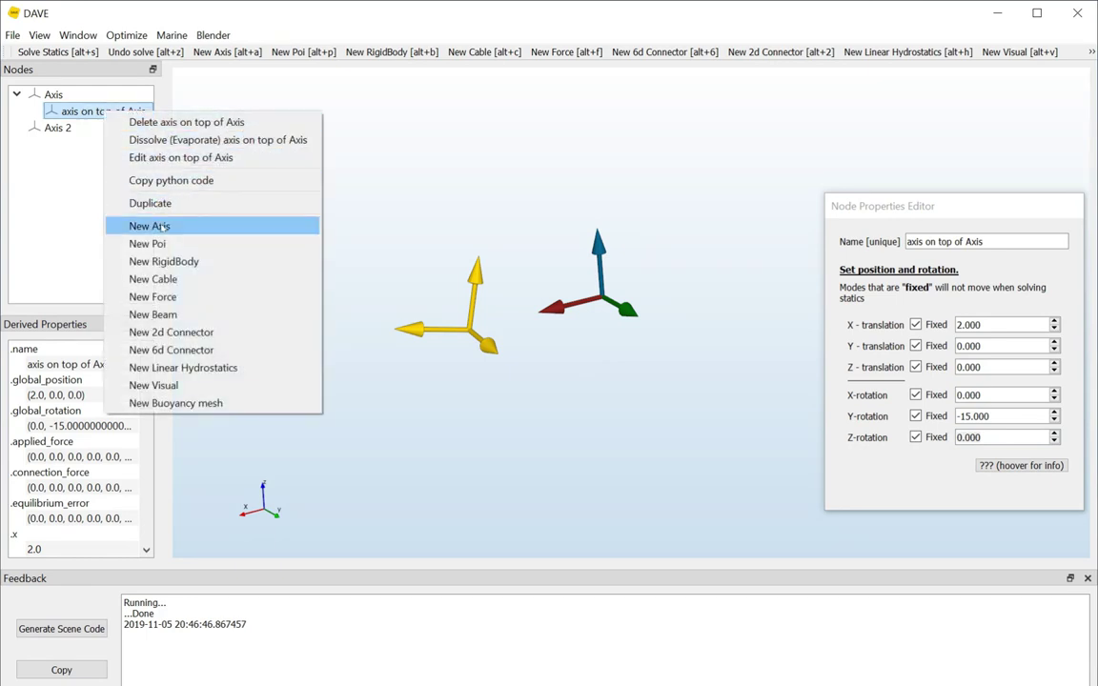
{"action": "left_click", "coordinate": [152, 226]}
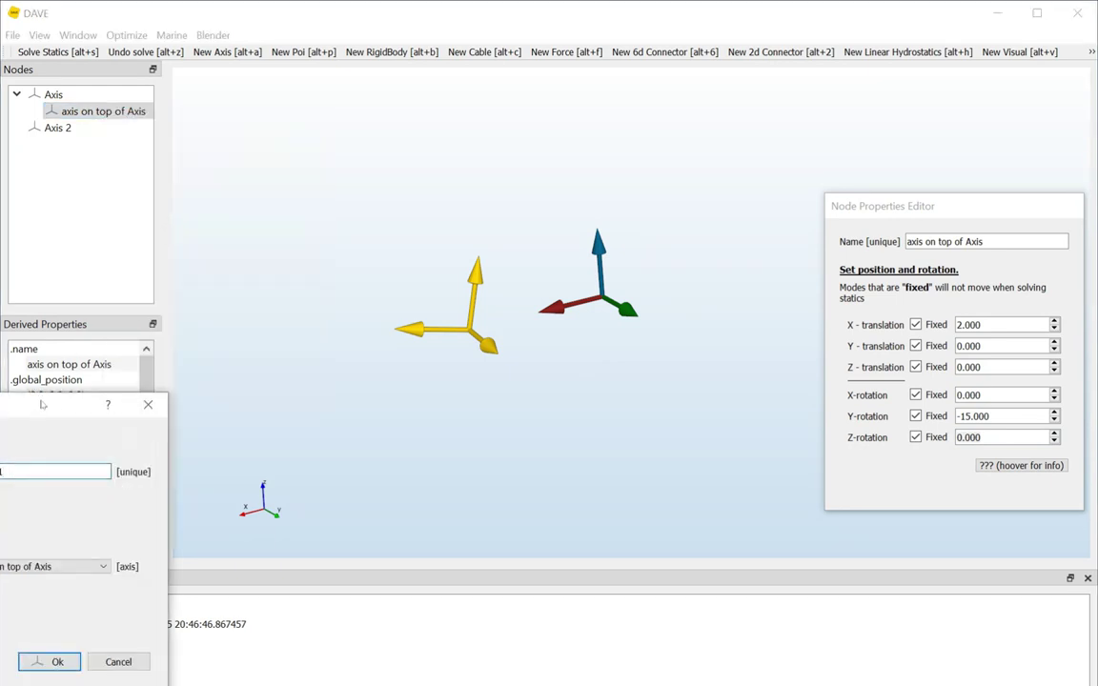
{"action": "left_click_drag", "start_coordinate": [273, 461], "coordinate": [202, 458]}
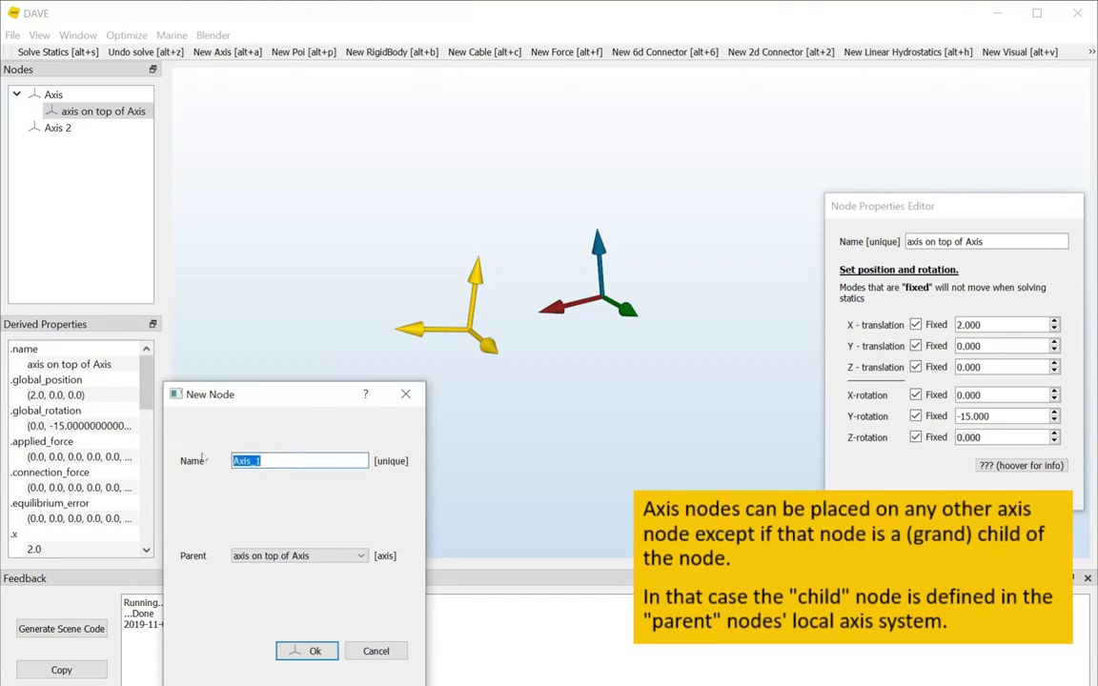
{"action": "type", "text": "axis"}
{"action": "left_click", "coordinate": [313, 651]}
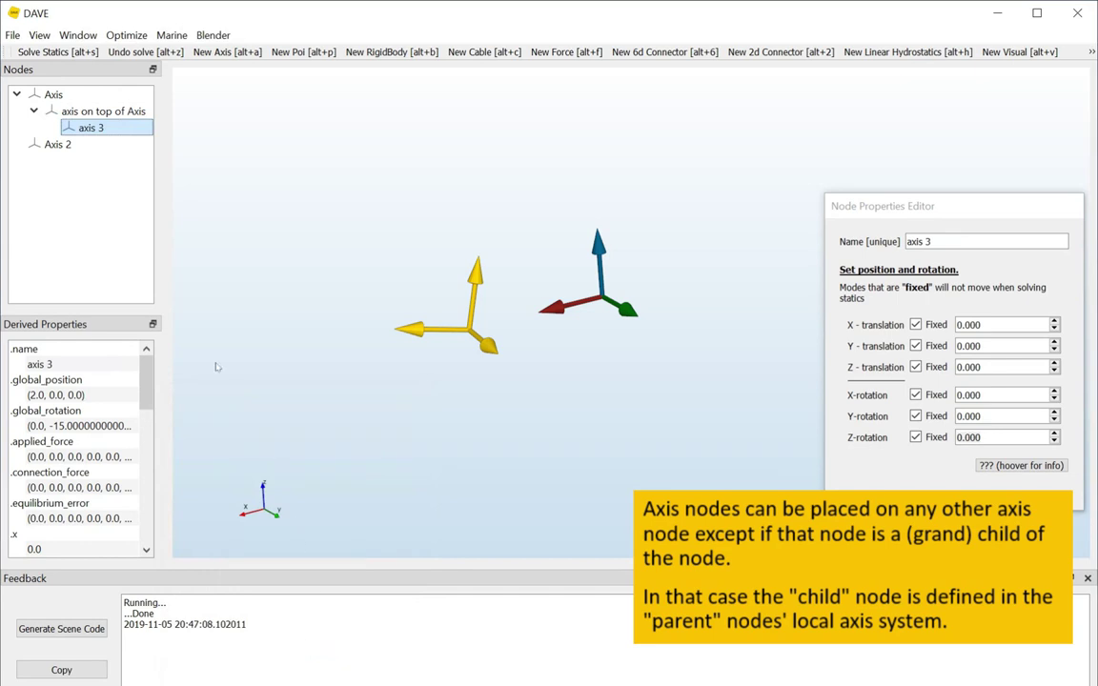
Step: Offset axis 3 by 2 along X and tilt it -15° about Y
{"action": "scroll", "coordinate": [1018, 324], "scroll_direction": "up", "scroll_amount": 1}
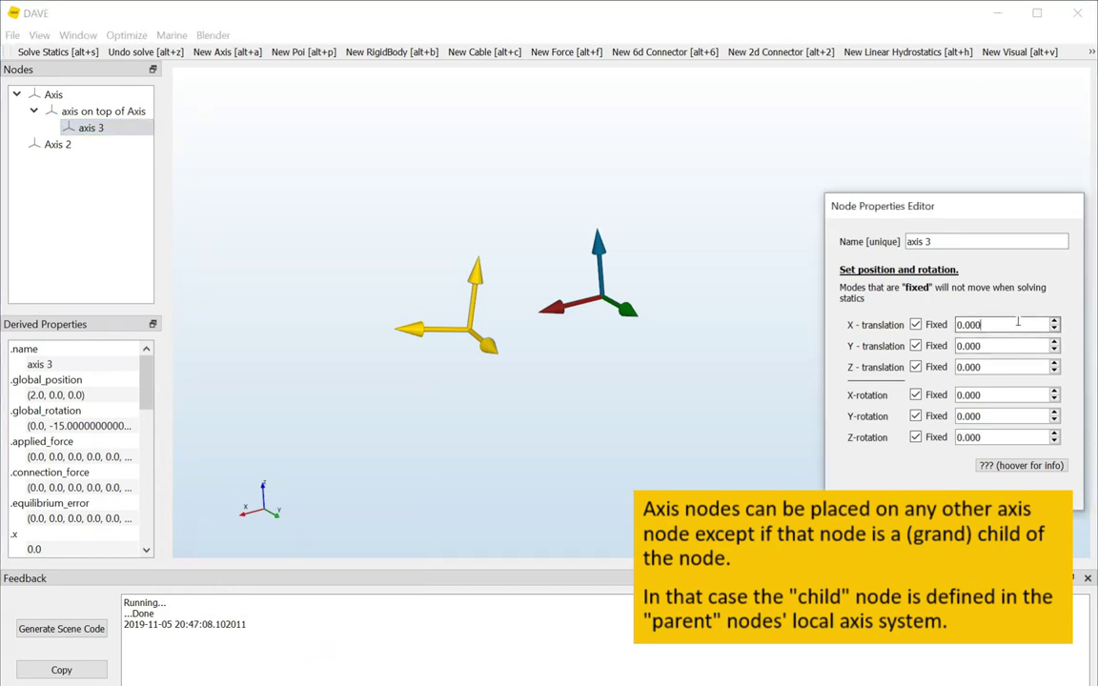
{"action": "scroll", "coordinate": [1017, 324], "scroll_direction": "up", "scroll_amount": 1}
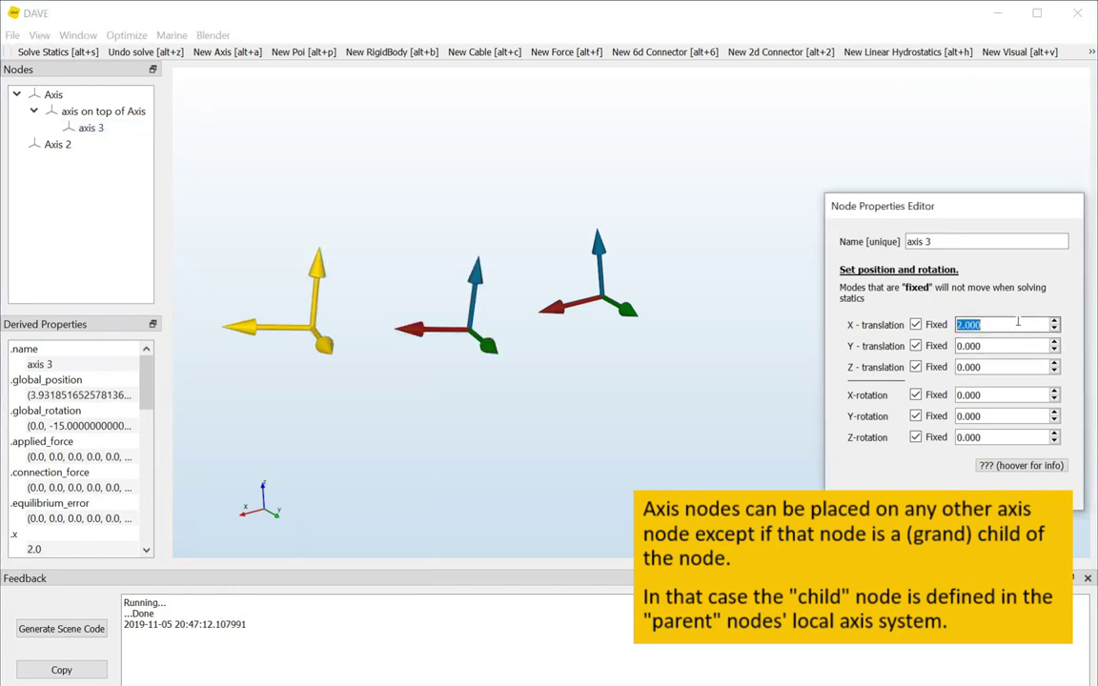
{"action": "left_click", "coordinate": [1000, 439]}
{"action": "scroll", "coordinate": [1000, 438], "scroll_direction": "up", "scroll_amount": 1}
{"action": "scroll", "coordinate": [1000, 439], "scroll_direction": "down", "scroll_amount": 1}
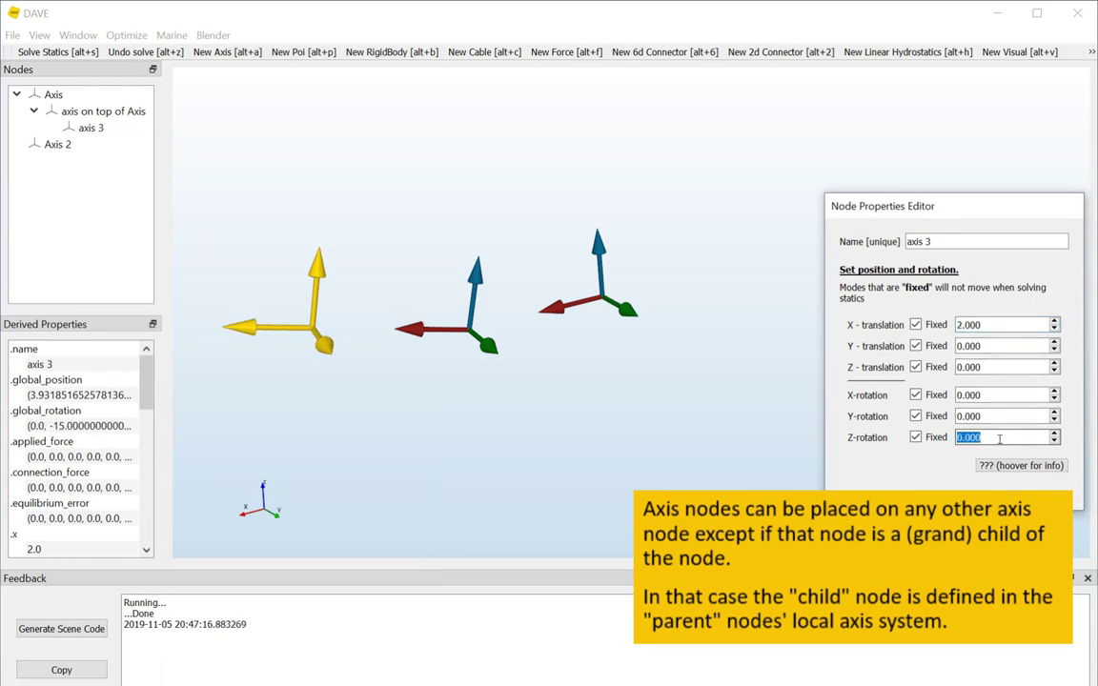
{"action": "left_click", "coordinate": [1006, 412]}
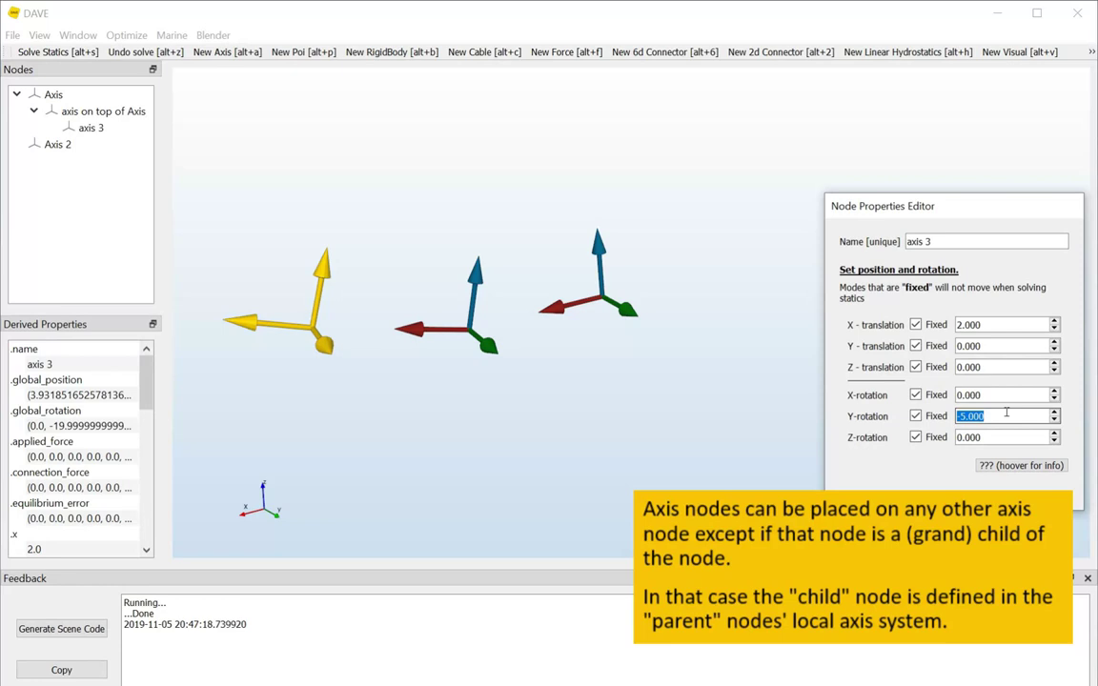
{"action": "scroll", "coordinate": [1005, 411], "scroll_direction": "down", "scroll_amount": 2}
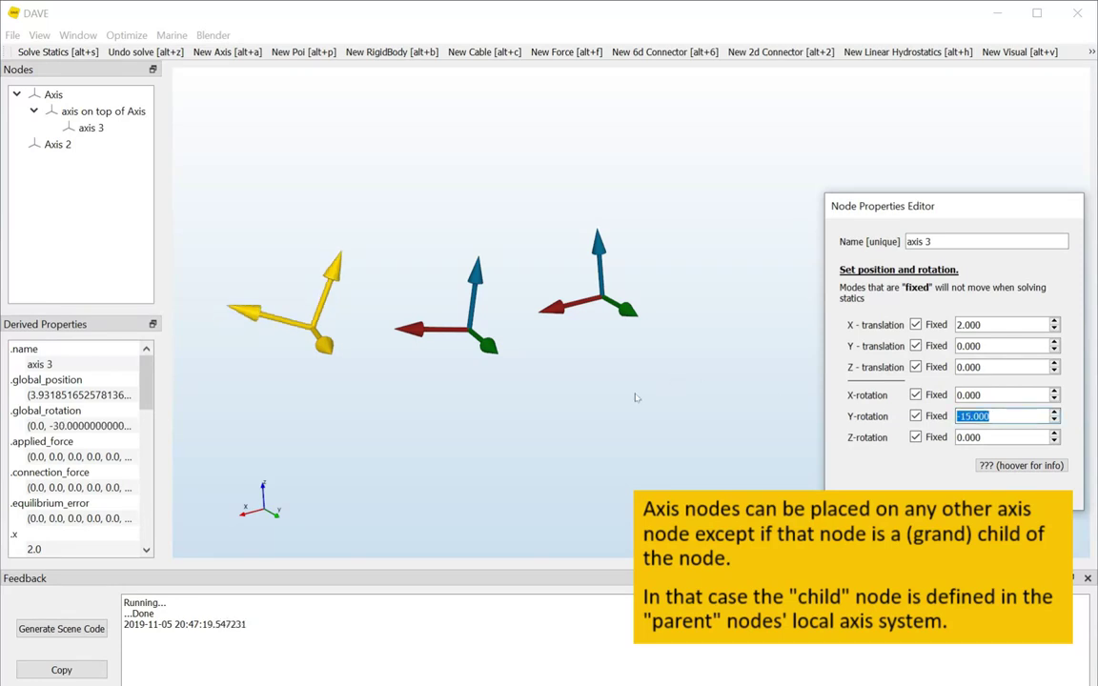
{"action": "left_click_drag", "start_coordinate": [635, 397], "coordinate": [529, 210]}
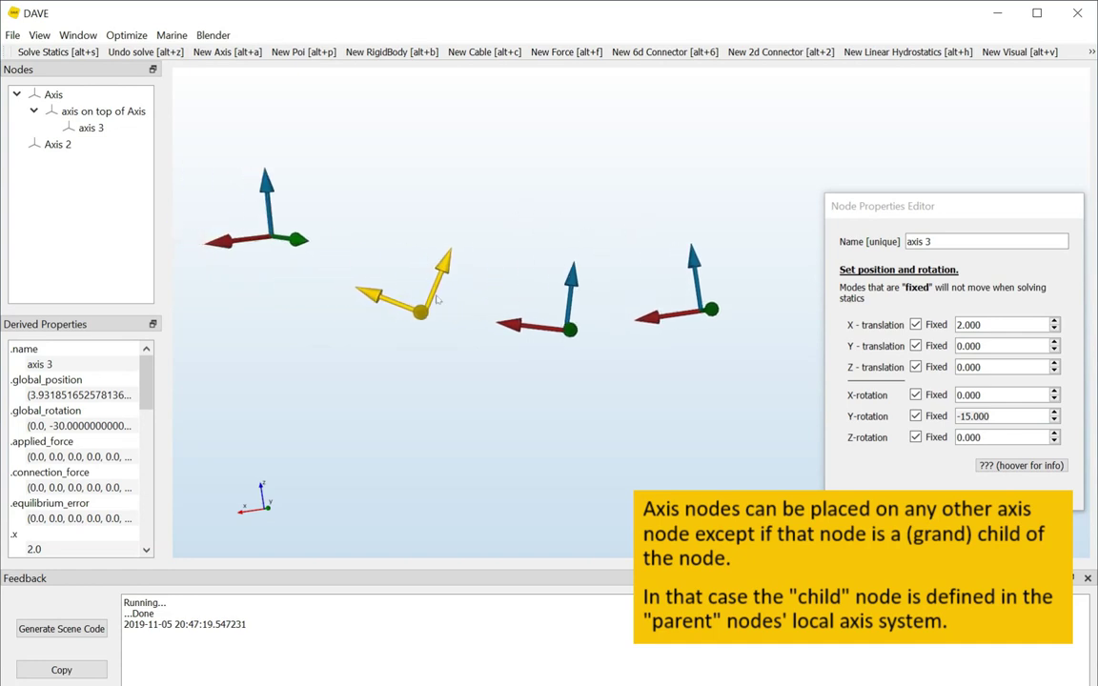
Step: Delete Axis 2 from the scene
{"action": "left_click", "coordinate": [258, 187]}
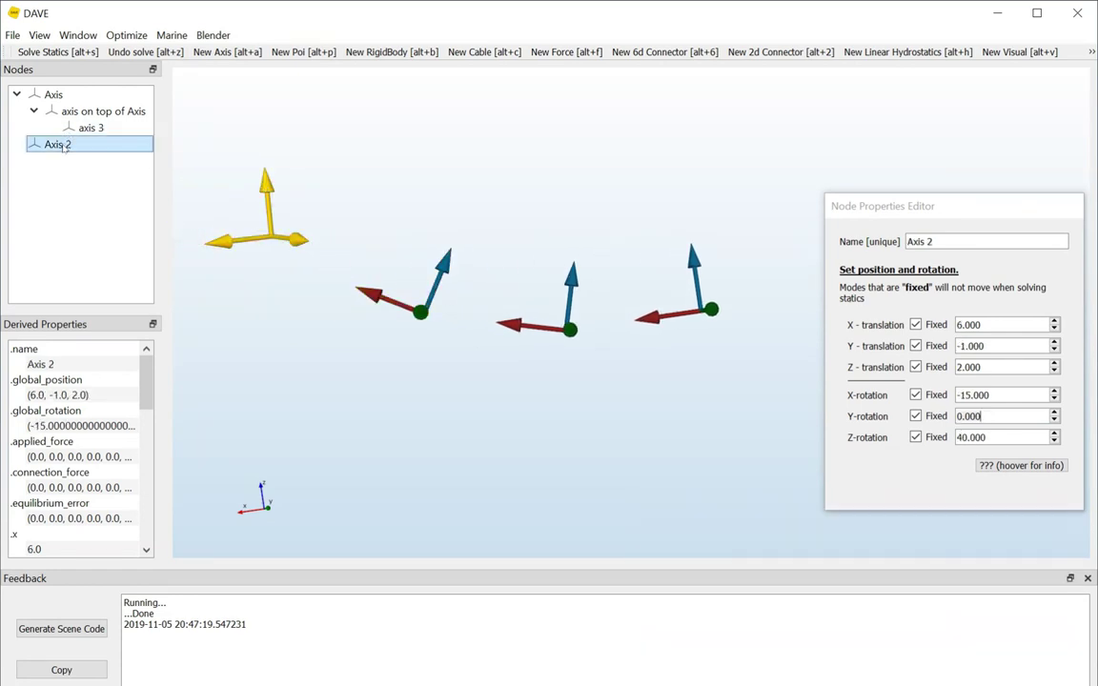
{"action": "right_click", "coordinate": [64, 148]}
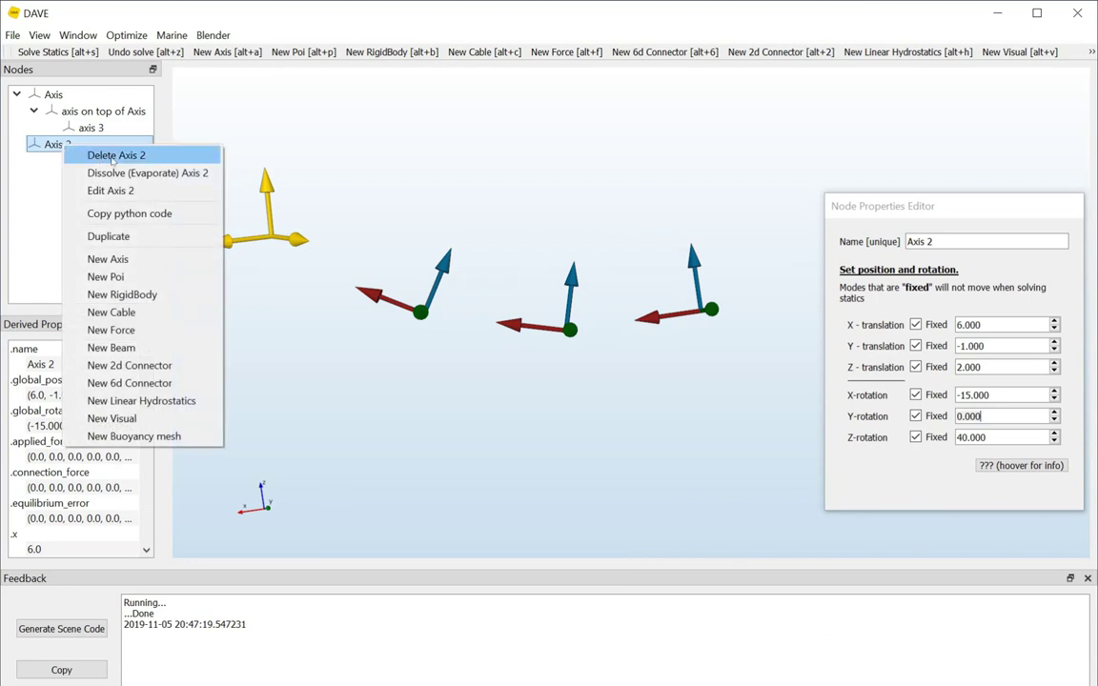
{"action": "left_click", "coordinate": [113, 155]}
{"action": "middle_click_drag", "start_coordinate": [865, 352], "coordinate": [962, 401]}
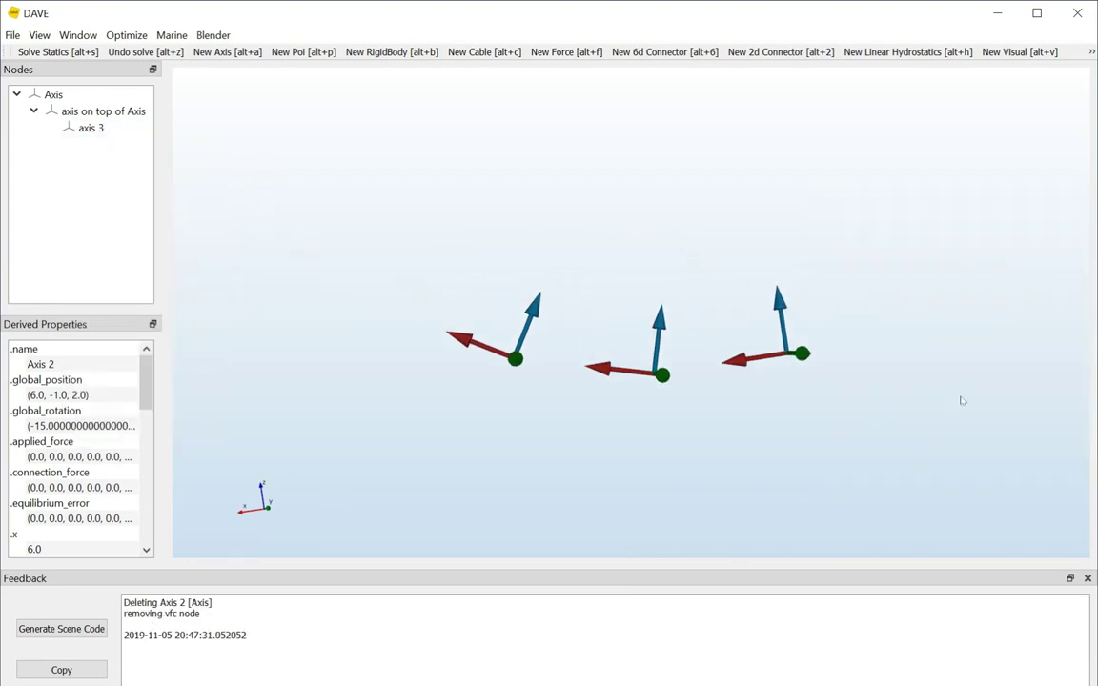
Step: Add a new axis named 'Axis 4' nested under axis 3
{"action": "left_click", "coordinate": [514, 359]}
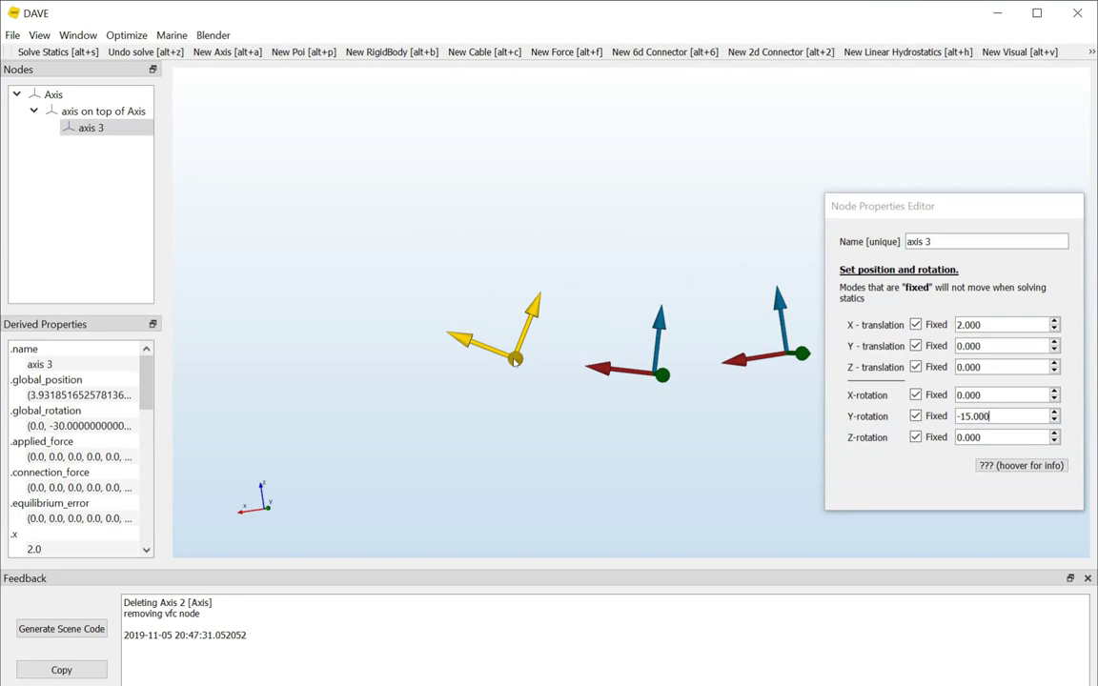
{"action": "right_click", "coordinate": [515, 359]}
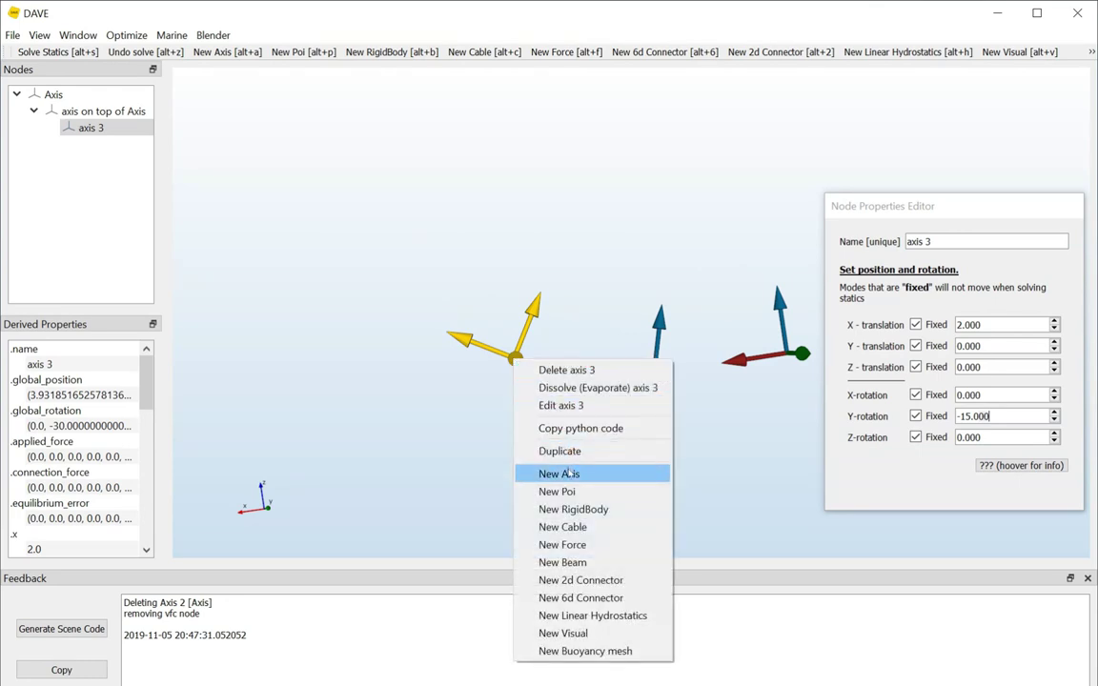
{"action": "left_click", "coordinate": [570, 473]}
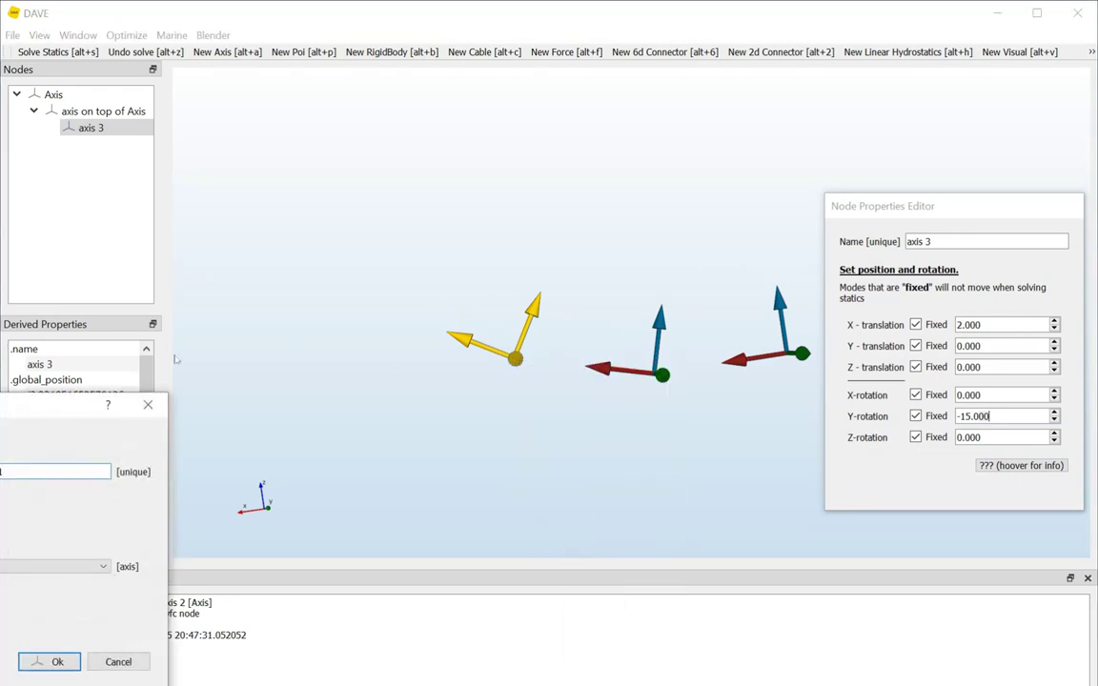
{"action": "left_click_drag", "start_coordinate": [74, 405], "coordinate": [388, 409]}
{"action": "left_click_drag", "start_coordinate": [358, 472], "coordinate": [254, 454]}
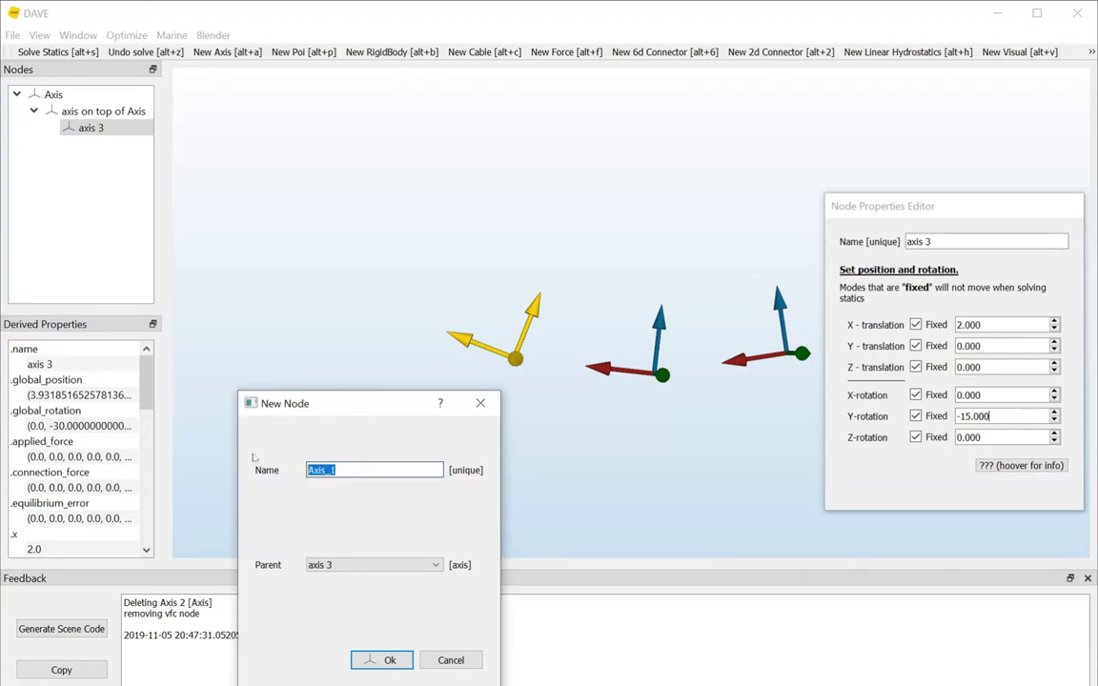
{"action": "type", "text": "Axi"}
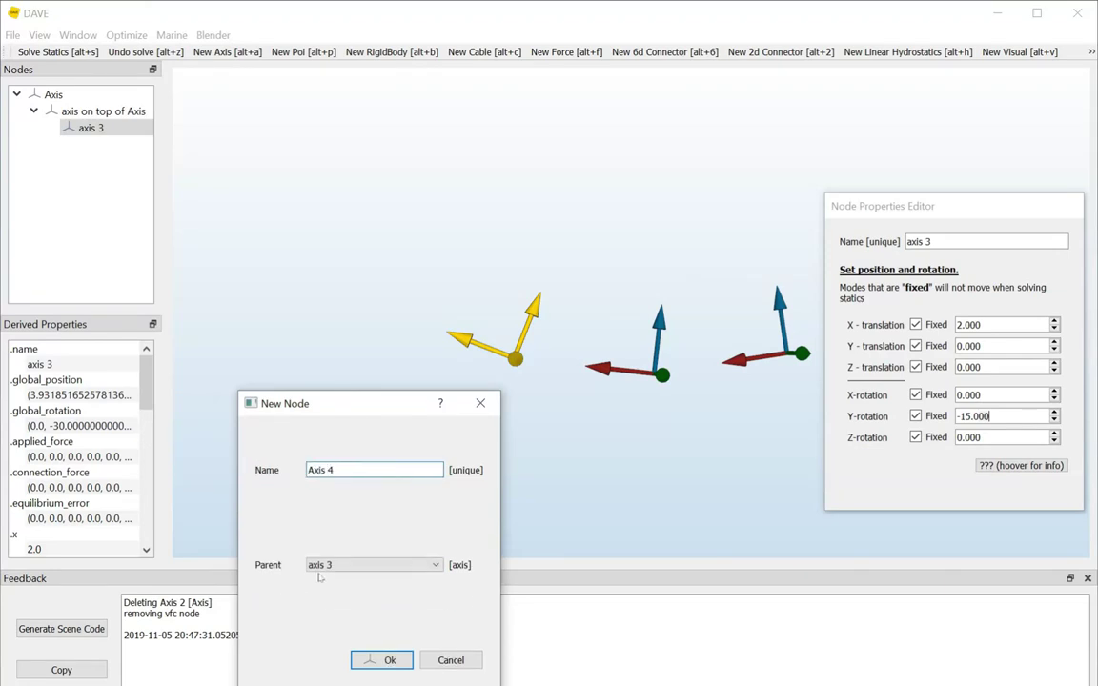
{"action": "left_click", "coordinate": [385, 658]}
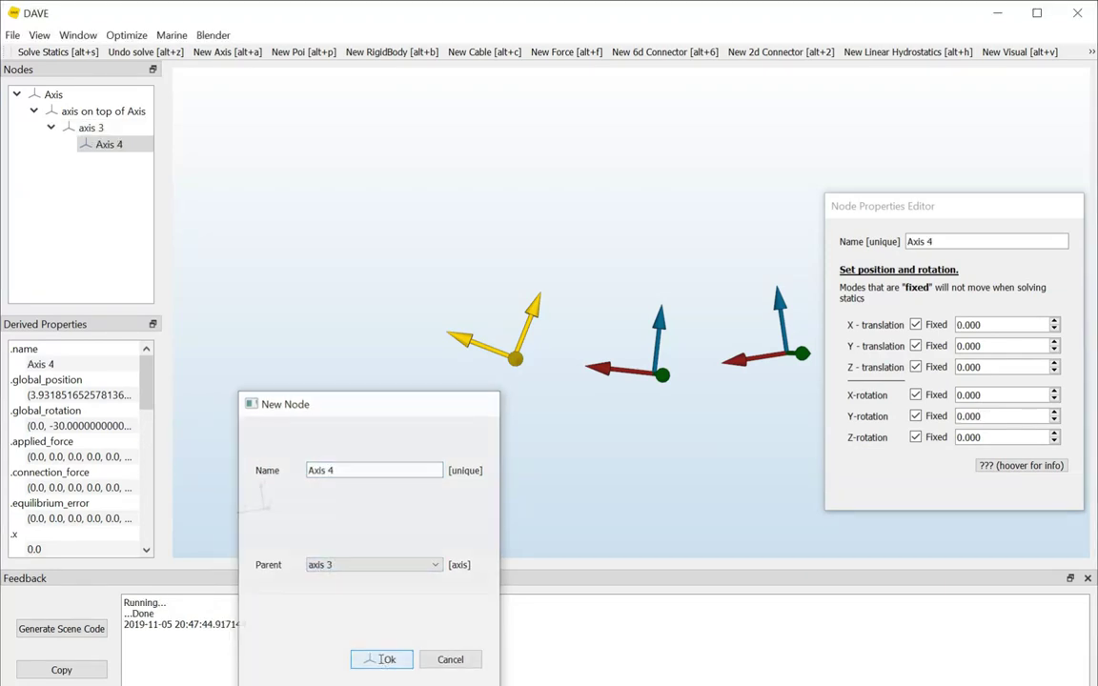
Step: Bring Axis 4 into view and select it in the node tree
{"action": "scroll", "coordinate": [1006, 322], "scroll_direction": "up", "scroll_amount": 2}
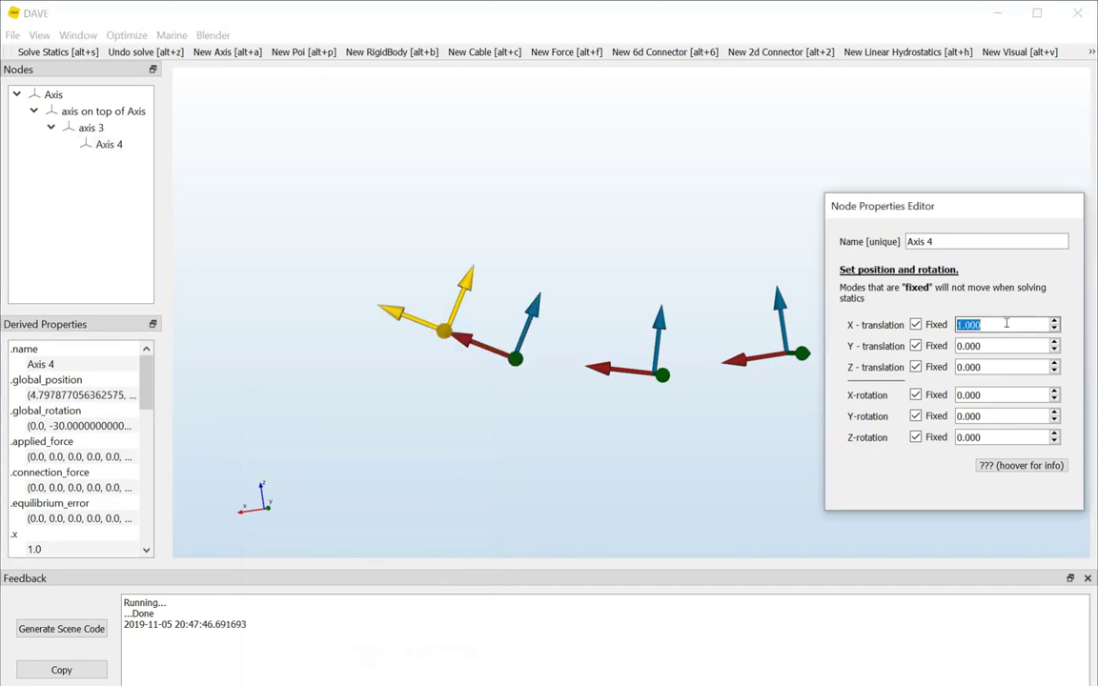
{"action": "scroll", "coordinate": [996, 416], "scroll_direction": "down", "scroll_amount": 3}
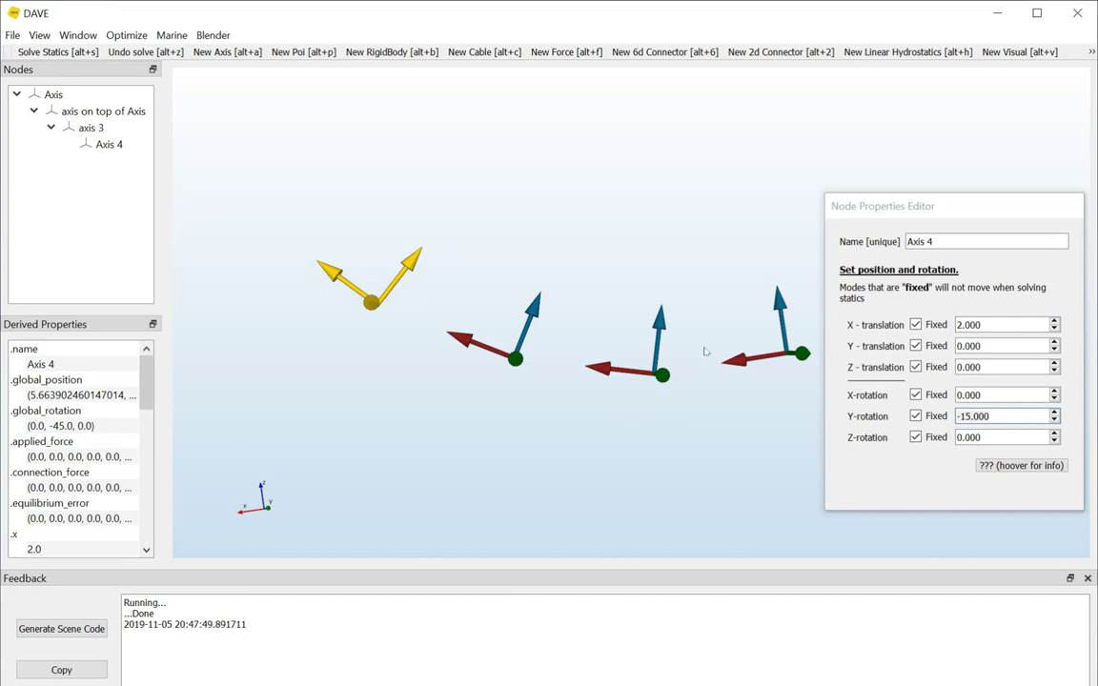
{"action": "left_click_drag", "start_coordinate": [708, 351], "coordinate": [661, 299]}
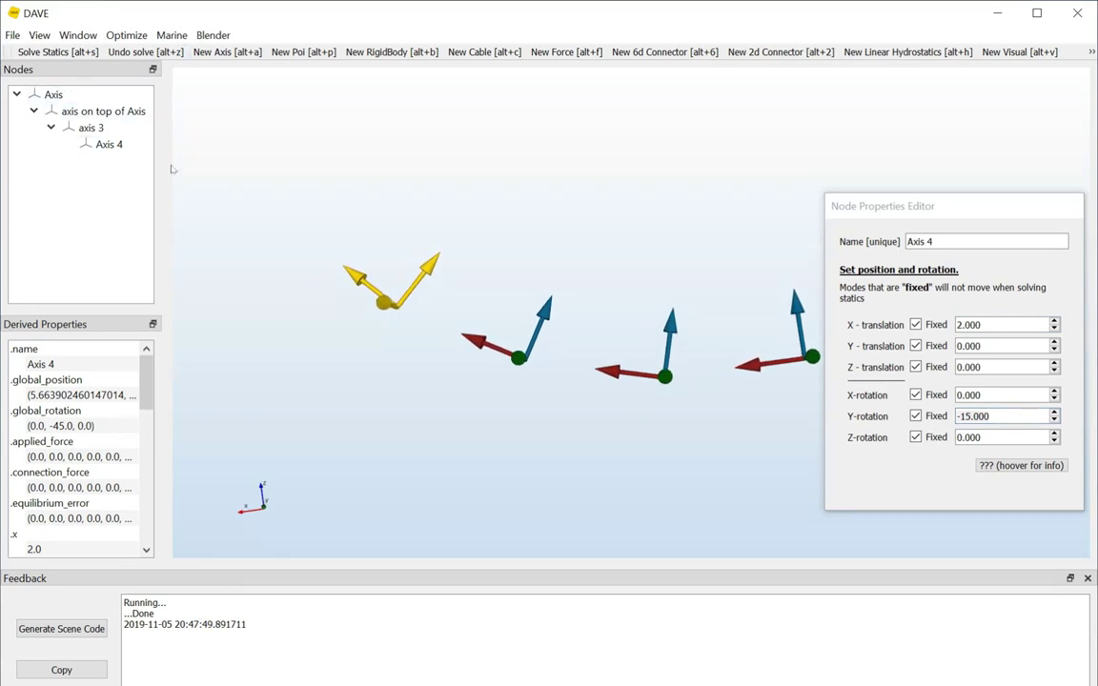
{"action": "left_click", "coordinate": [124, 146]}
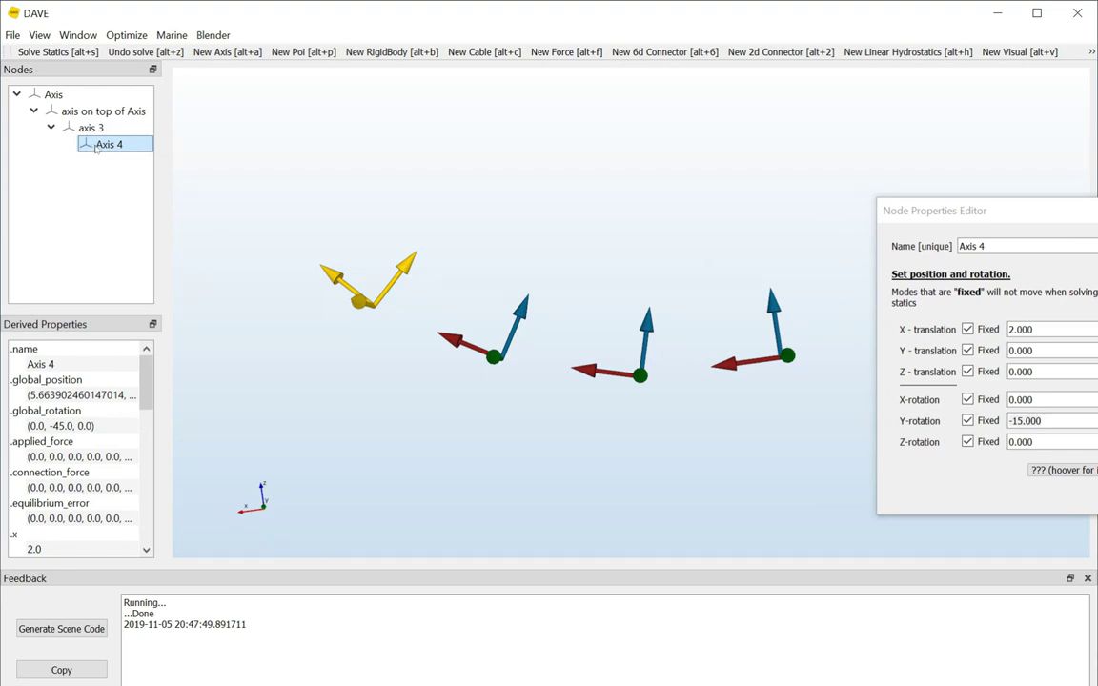
Step: Move Axis 4 to the top level and edit the Y-rotation of 'axis on top of Axis'
{"action": "left_click_drag", "start_coordinate": [97, 147], "coordinate": [114, 174]}
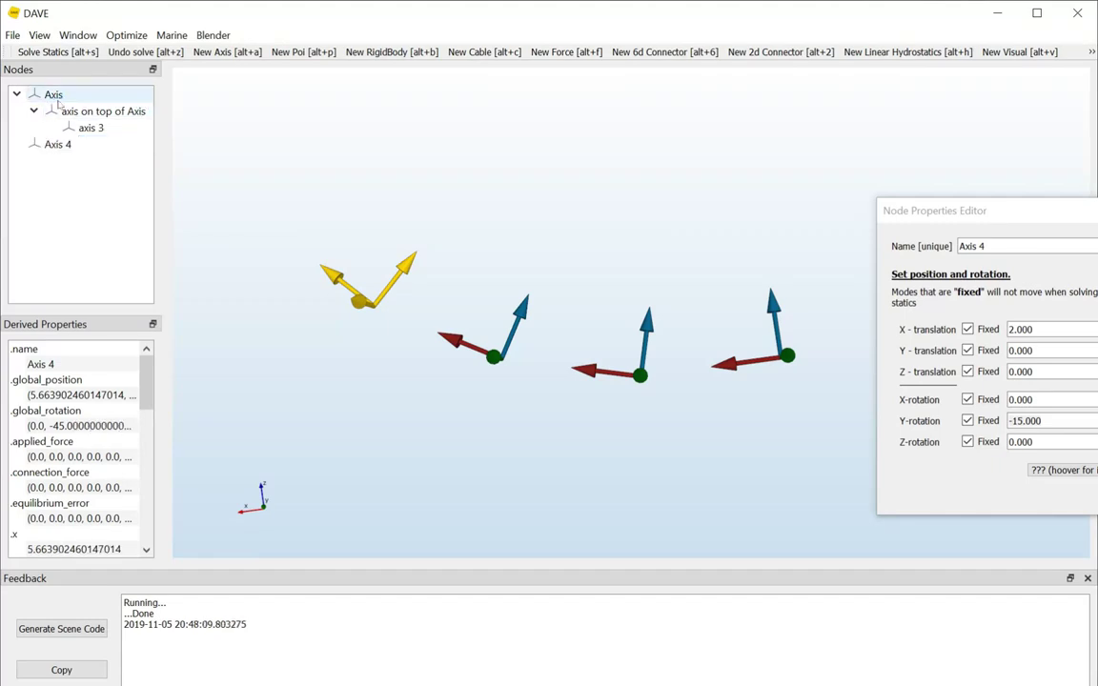
{"action": "left_click", "coordinate": [627, 378]}
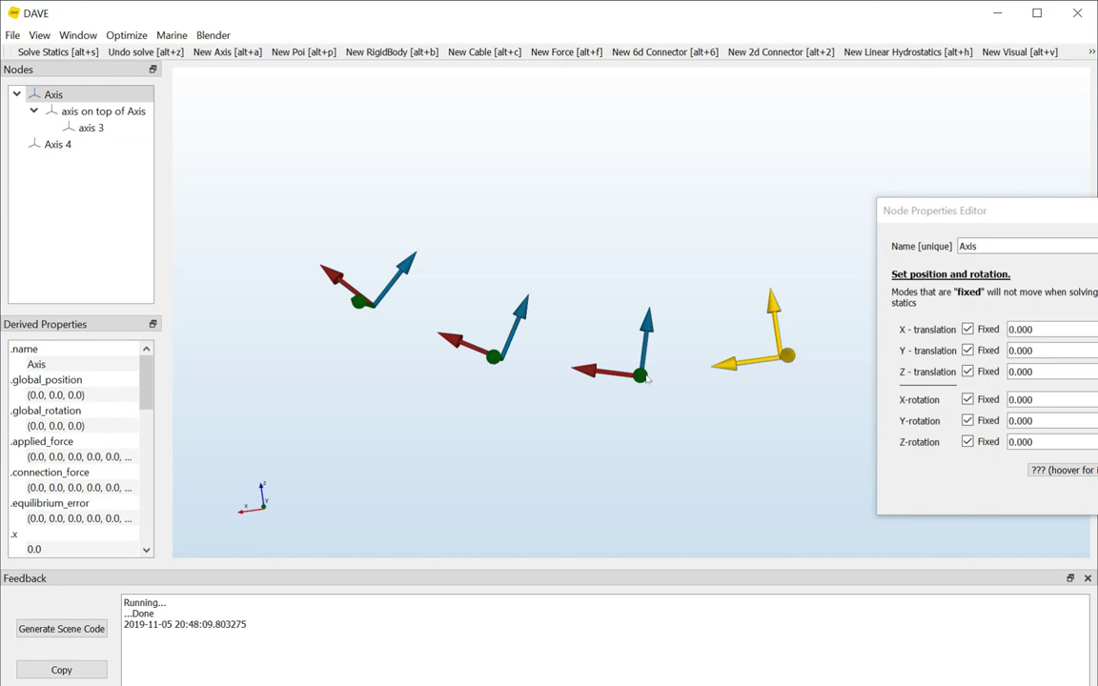
{"action": "left_click", "coordinate": [642, 377]}
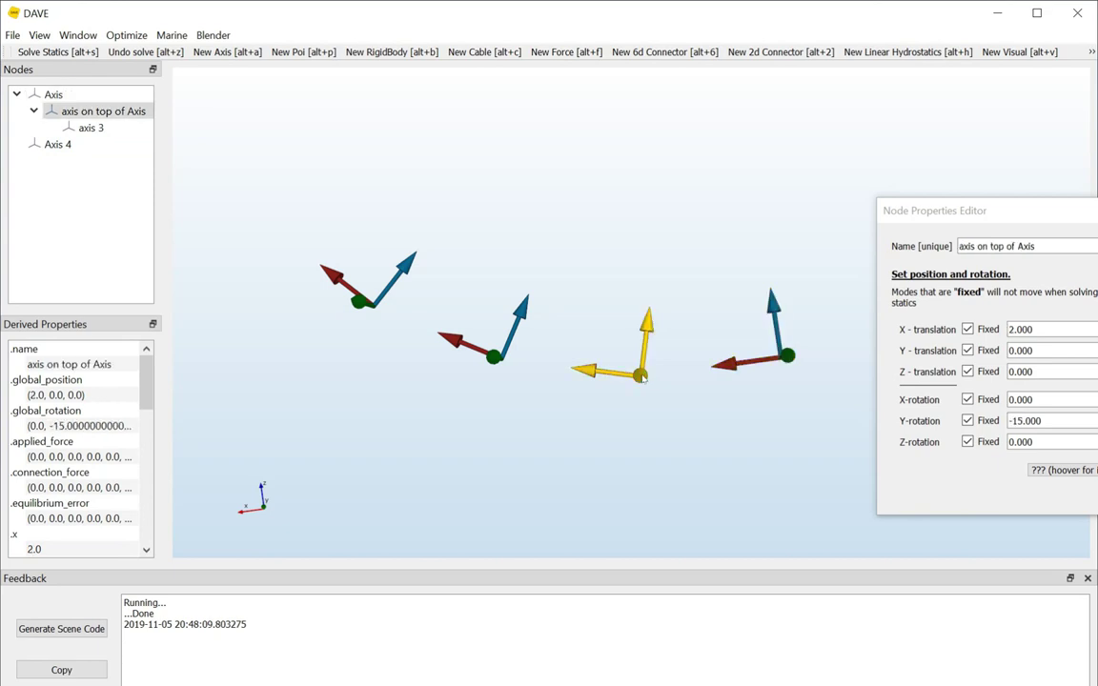
{"action": "left_click", "coordinate": [1043, 417]}
{"action": "double_click", "coordinate": [1044, 419]}
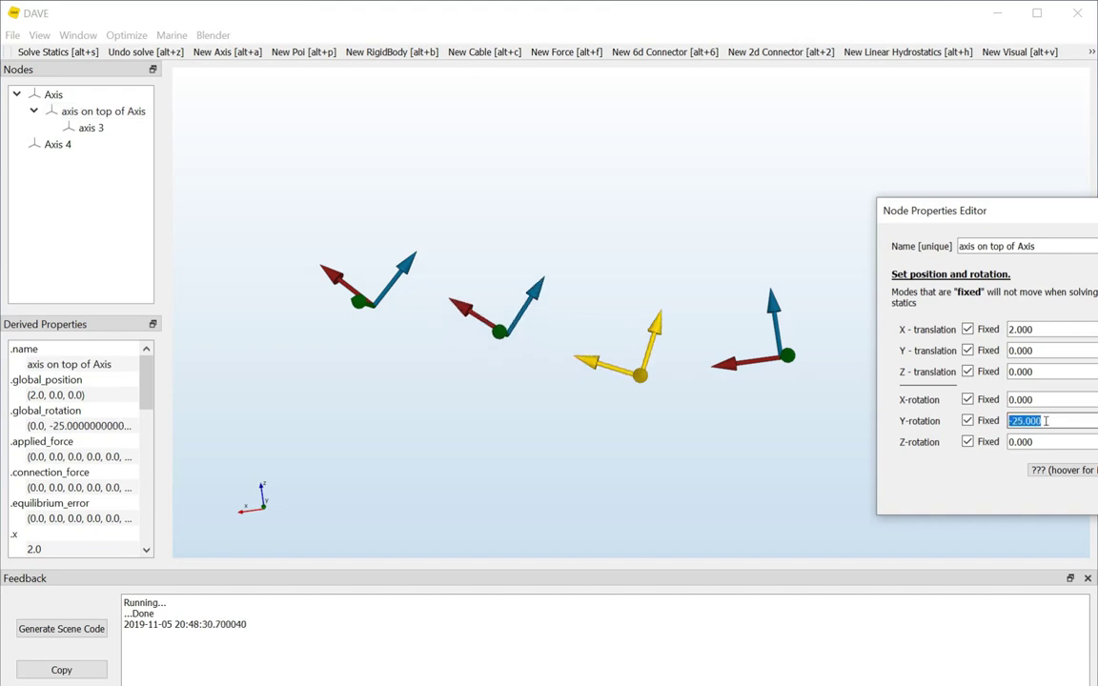
{"action": "scroll", "coordinate": [1045, 420], "scroll_direction": "up", "scroll_amount": 20}
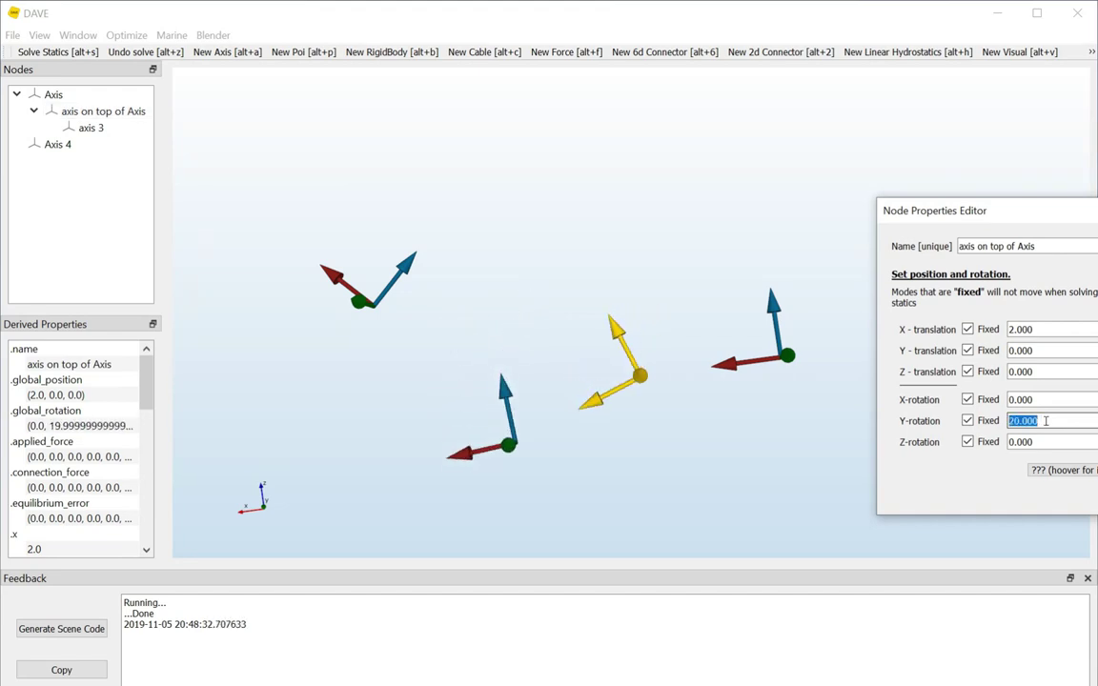
Step: Nest axis 3 under Axis 4, with Axis 4 beneath 'axis on top of Axis'
{"action": "left_click", "coordinate": [522, 467]}
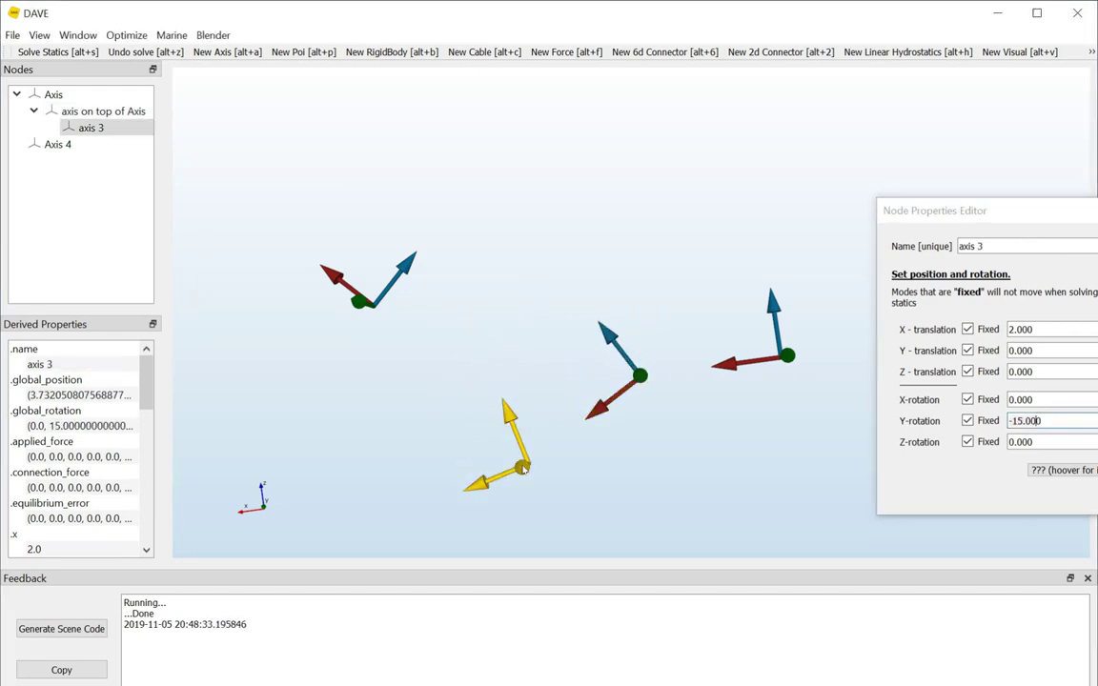
{"action": "left_click", "coordinate": [369, 302]}
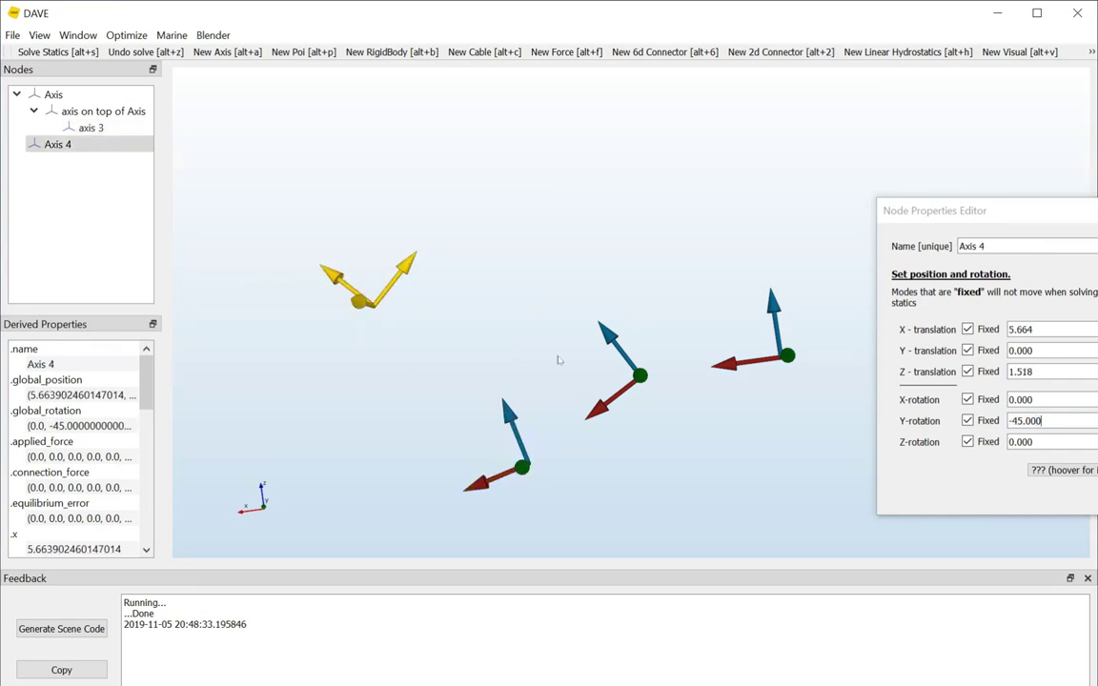
{"action": "left_click", "coordinate": [640, 377]}
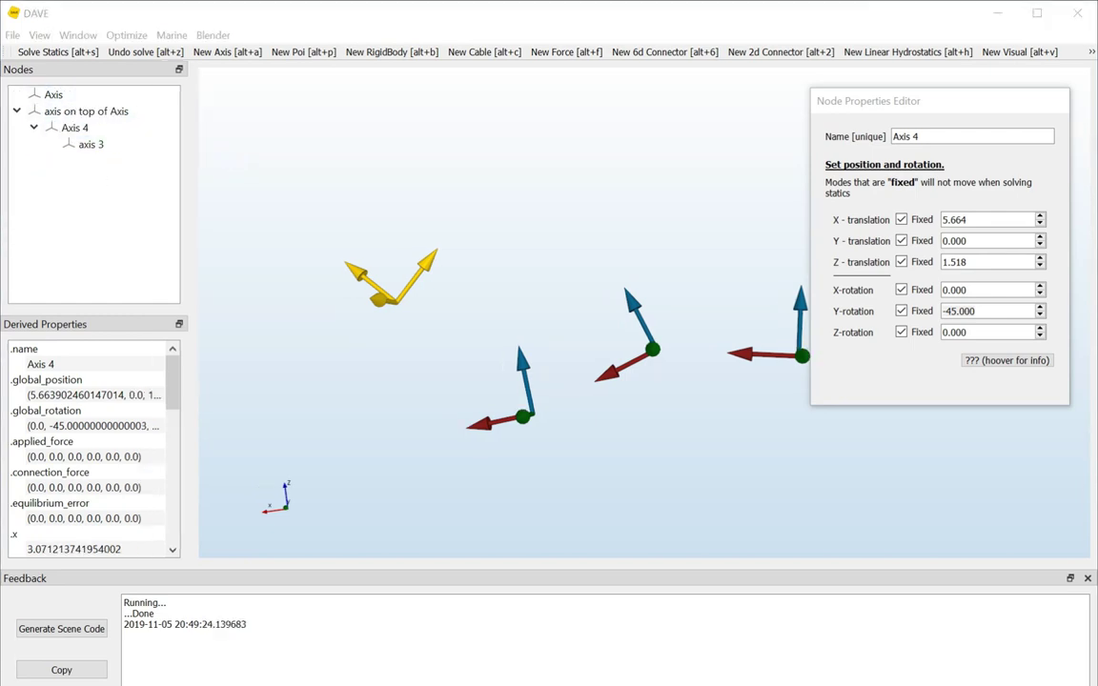
{"action": "left_click_drag", "start_coordinate": [886, 103], "coordinate": [899, 96]}
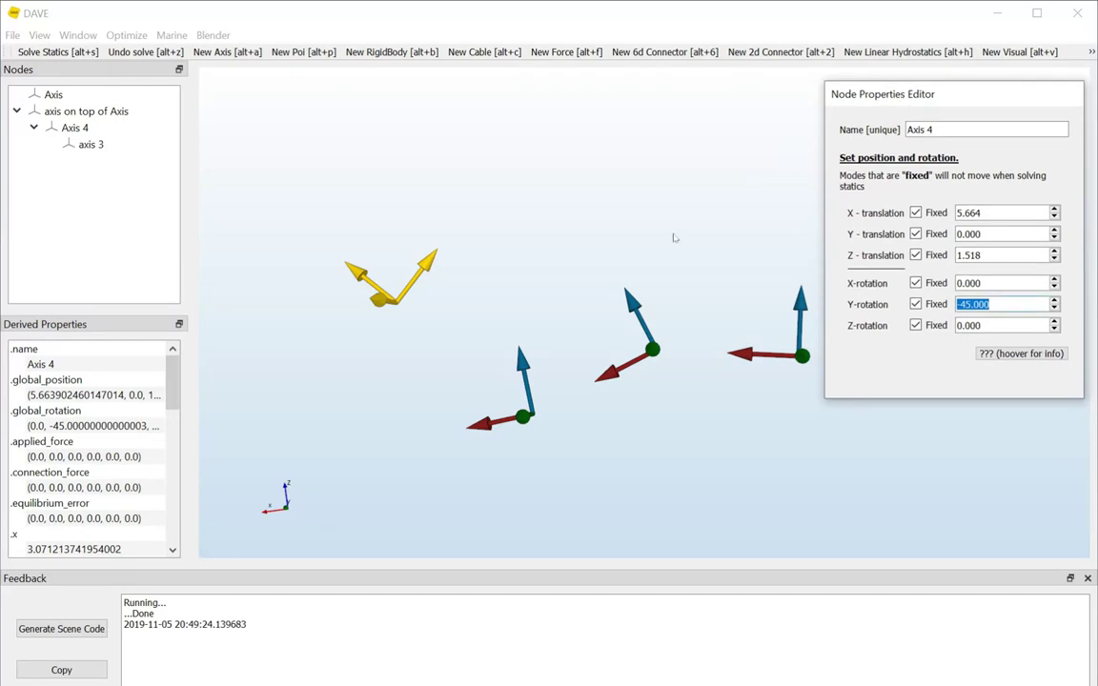
{"action": "middle_click_drag", "start_coordinate": [651, 239], "coordinate": [627, 231]}
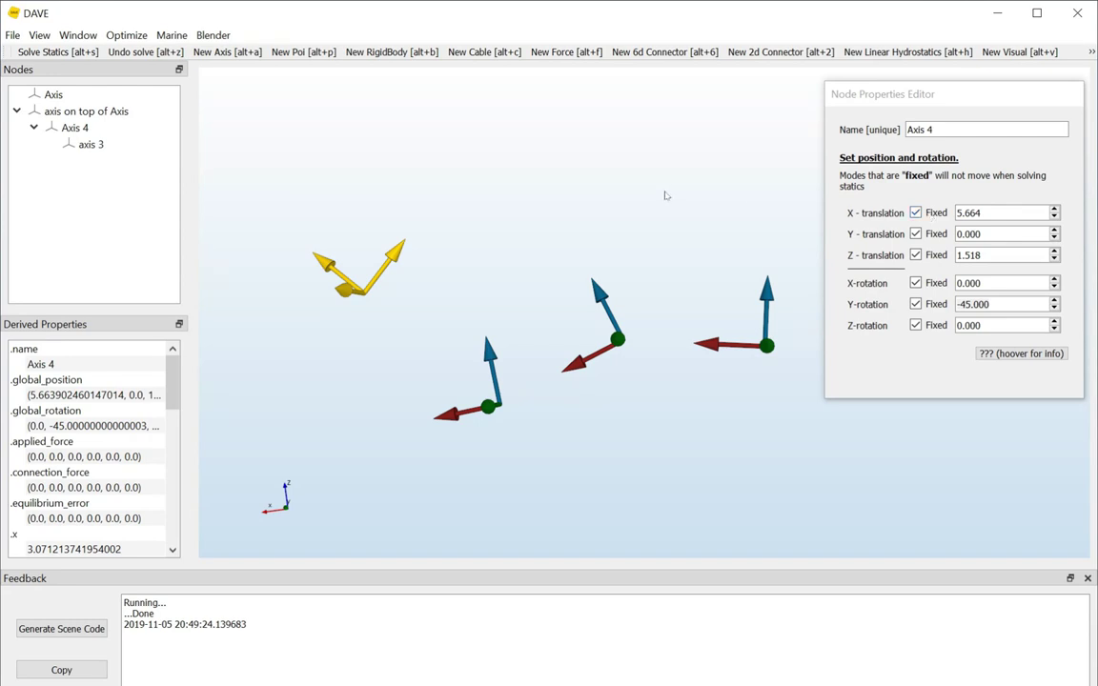
Step: Start a new empty model and orient the view with Y pointing up
{"action": "left_click", "coordinate": [12, 35]}
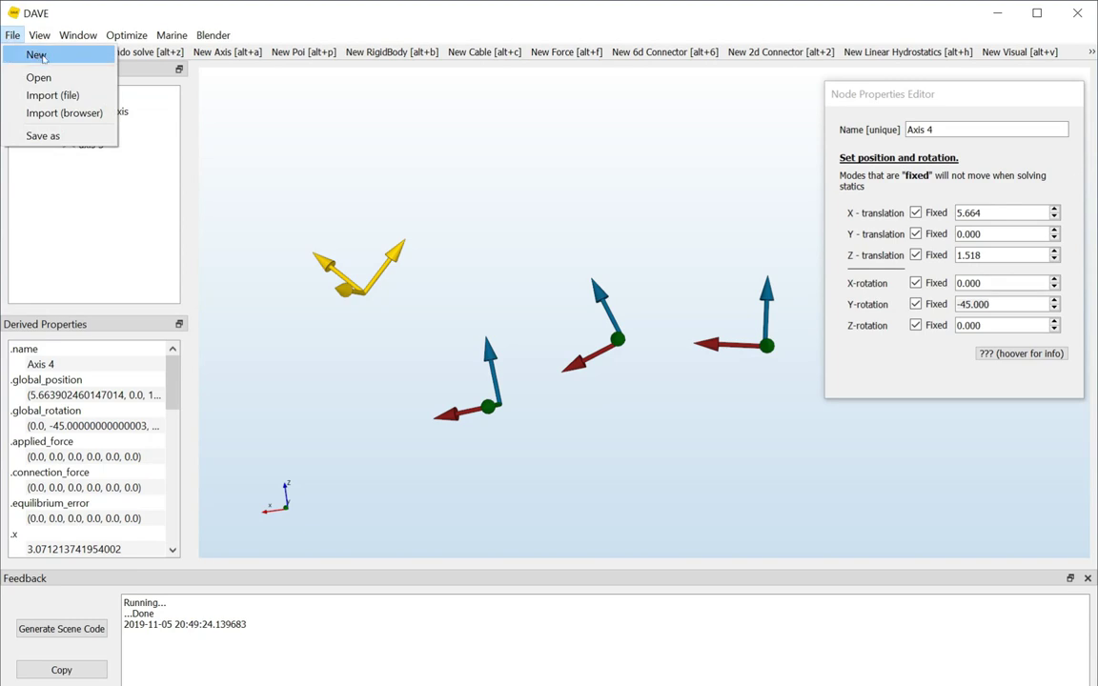
{"action": "left_click", "coordinate": [37, 56]}
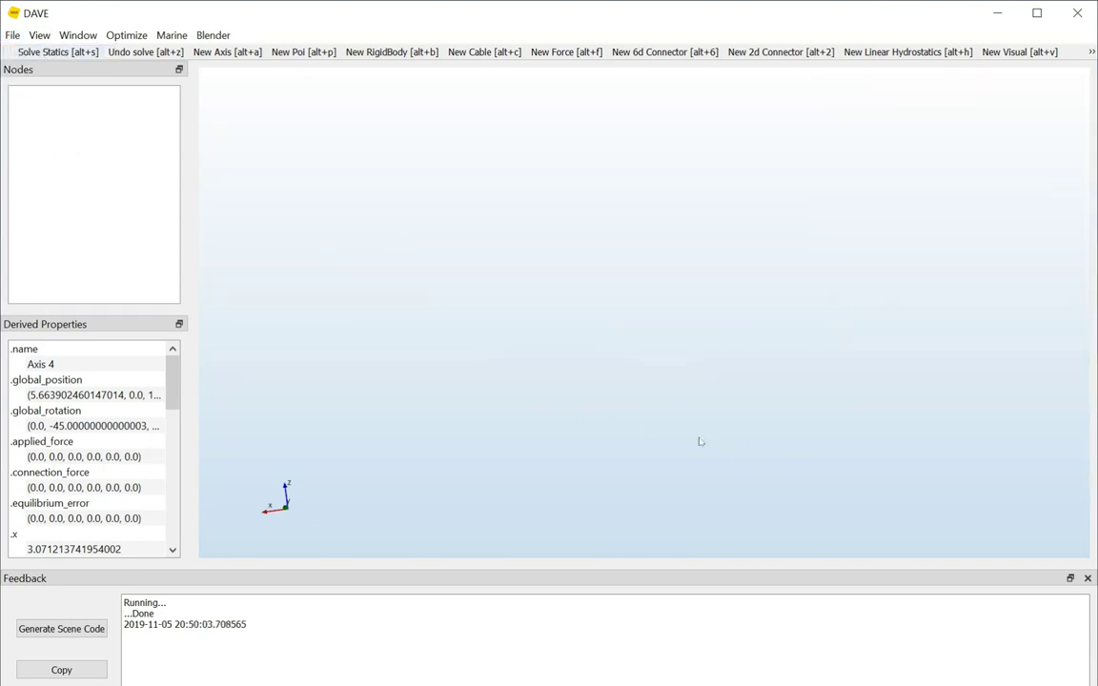
{"action": "left_click_drag", "start_coordinate": [673, 426], "coordinate": [497, 211]}
Step: Add a single axis node named 'Axis' at the origin and select it
{"action": "right_click", "coordinate": [591, 231]}
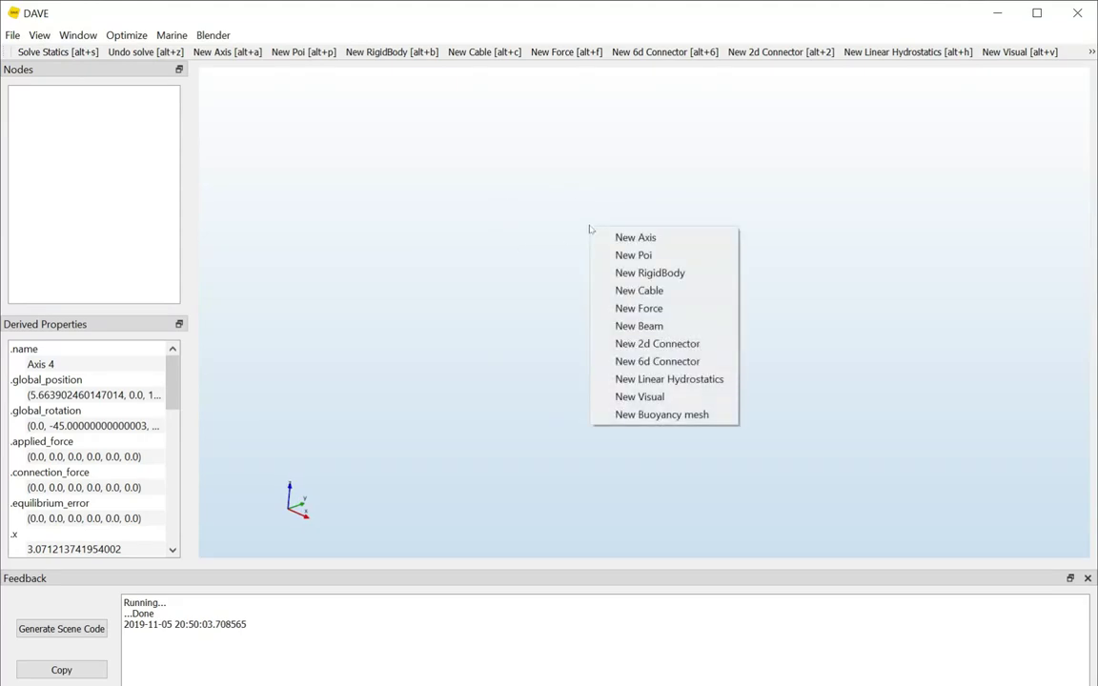
{"action": "left_click", "coordinate": [622, 235]}
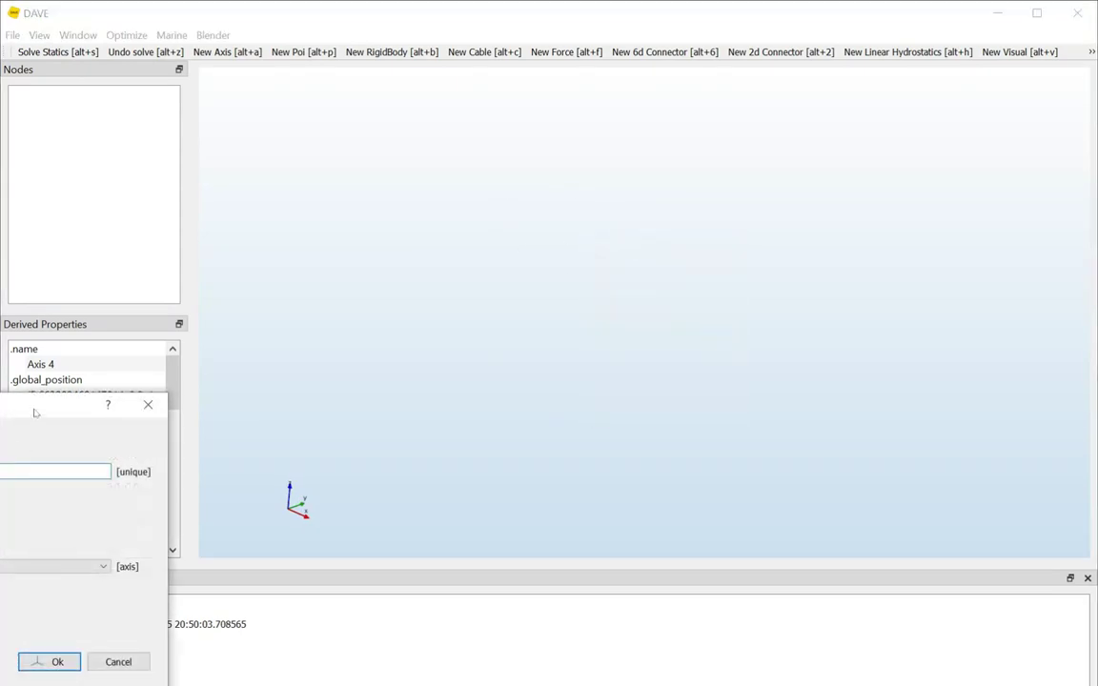
{"action": "left_click_drag", "start_coordinate": [35, 413], "coordinate": [627, 212]}
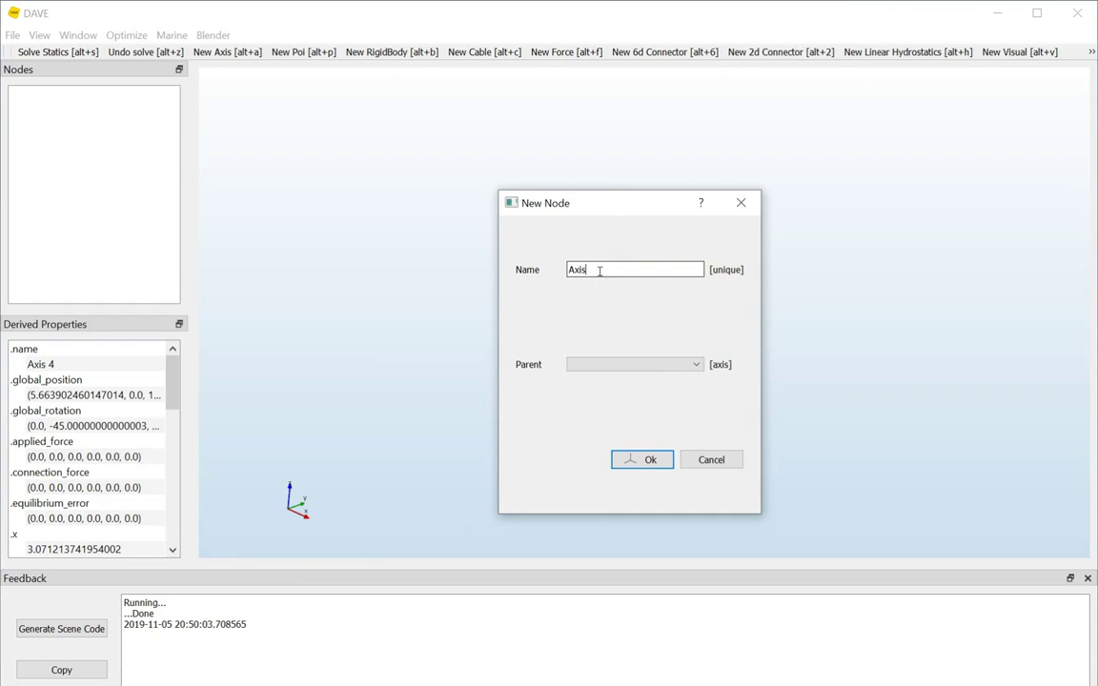
{"action": "left_click", "coordinate": [638, 462]}
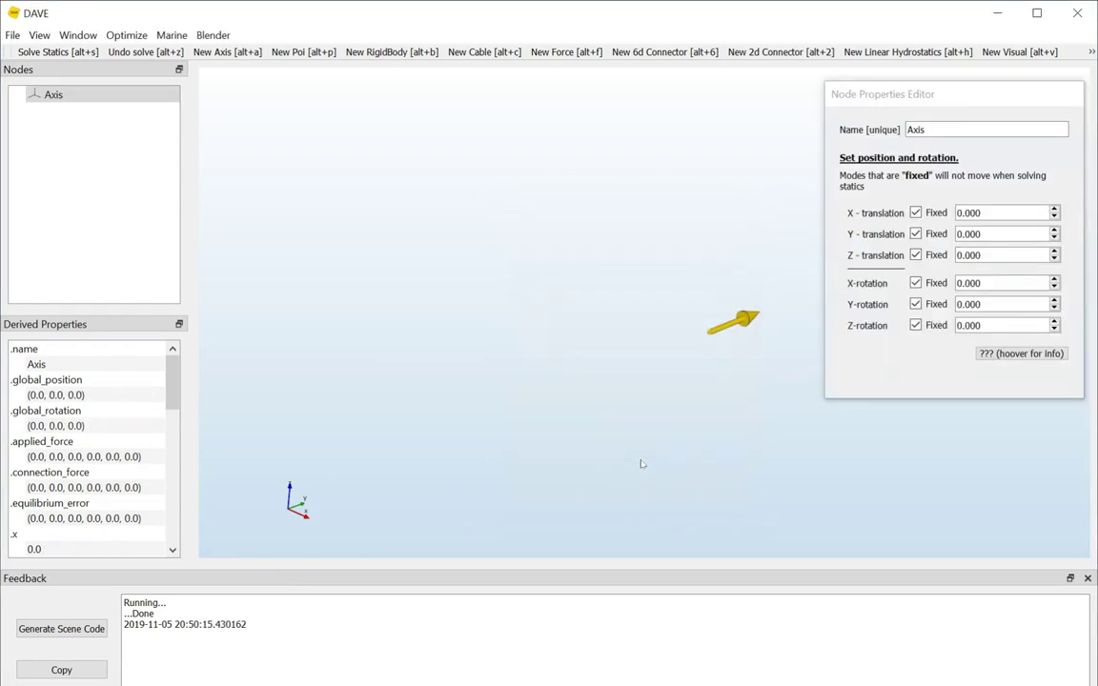
{"action": "left_click_drag", "start_coordinate": [578, 387], "coordinate": [636, 354]}
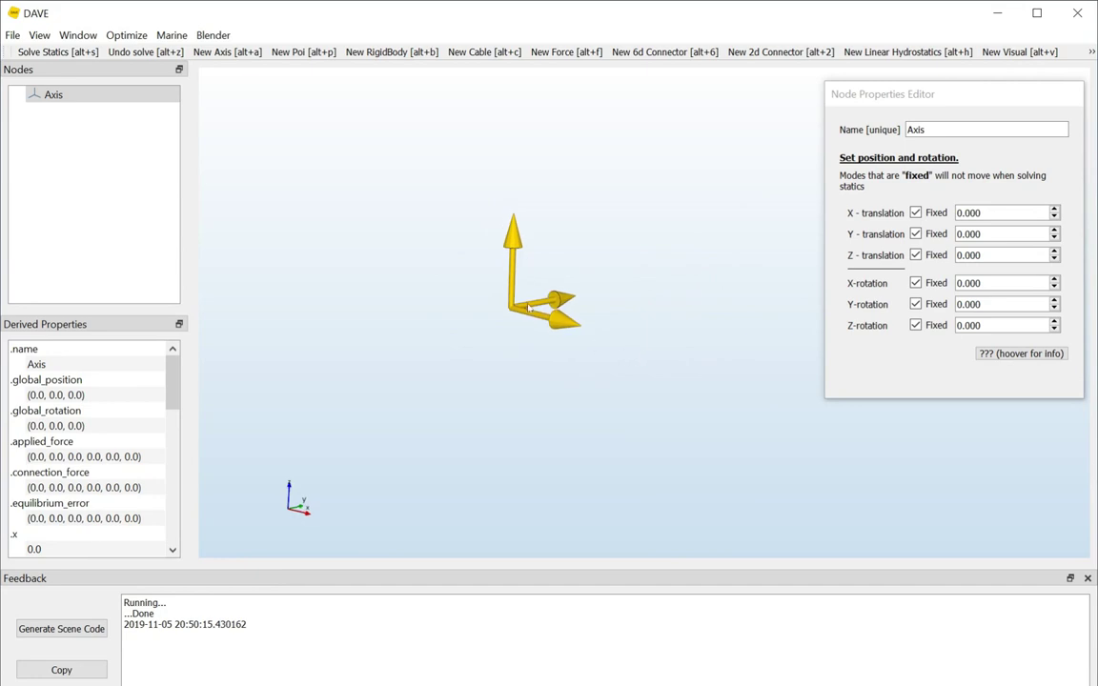
{"action": "scroll", "coordinate": [590, 286], "scroll_direction": "down", "scroll_amount": 3}
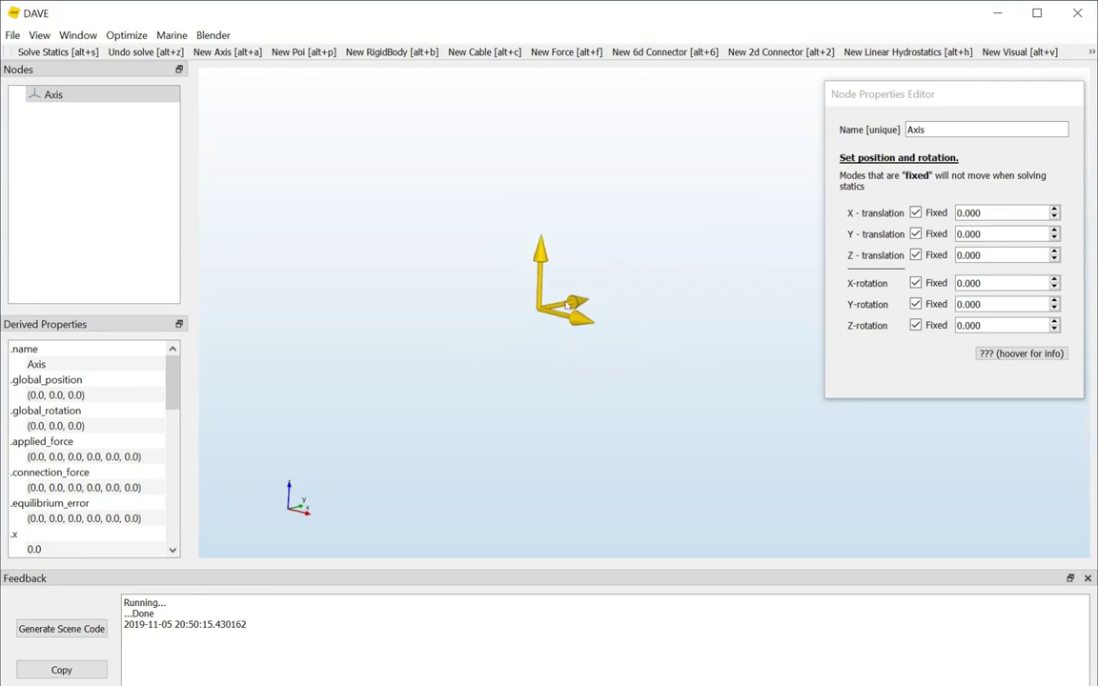
{"action": "left_click", "coordinate": [93, 97]}
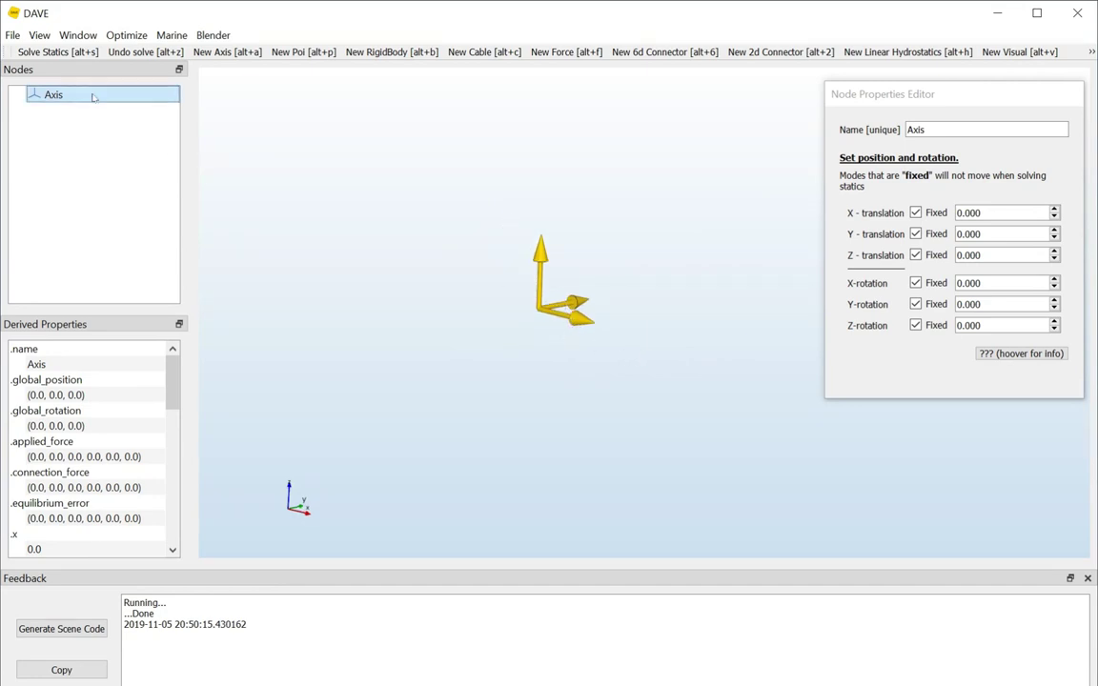
Step: Create a new Poi node under Axis
{"action": "right_click", "coordinate": [93, 97]}
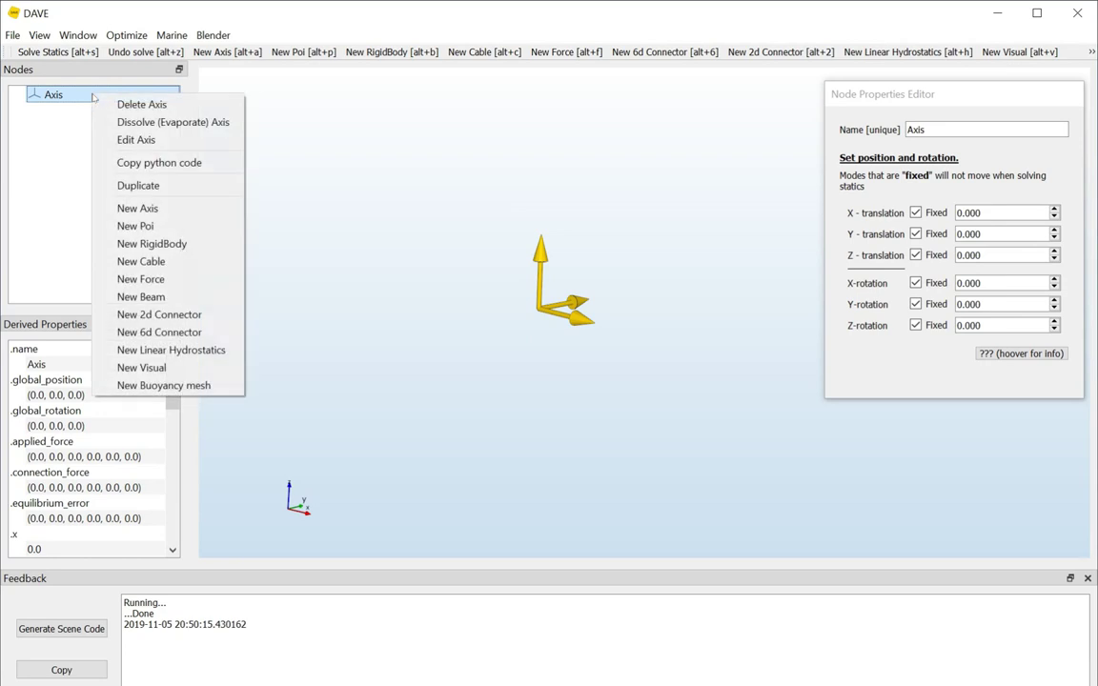
{"action": "left_click", "coordinate": [143, 226]}
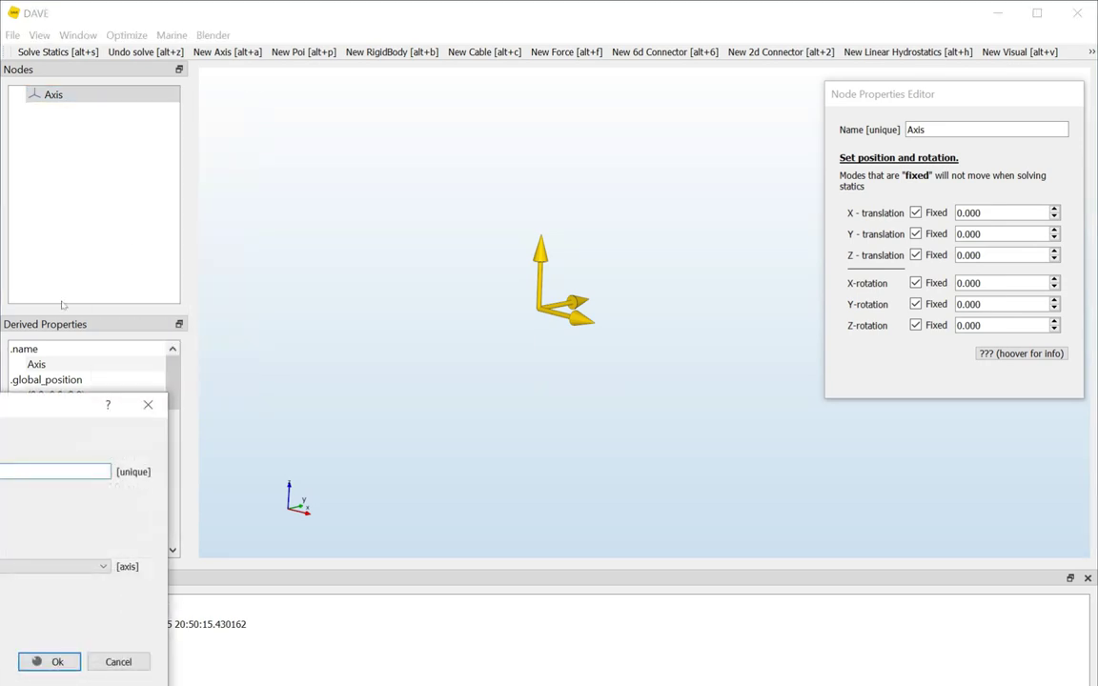
{"action": "left_click_drag", "start_coordinate": [25, 405], "coordinate": [549, 222]}
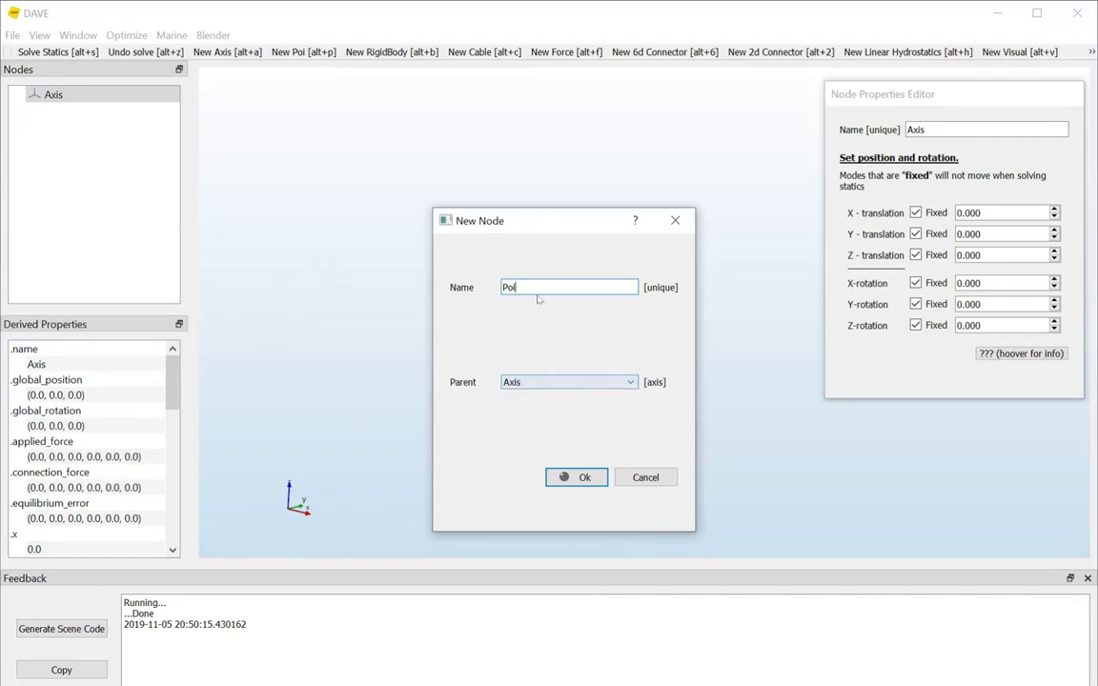
{"action": "left_click", "coordinate": [563, 477]}
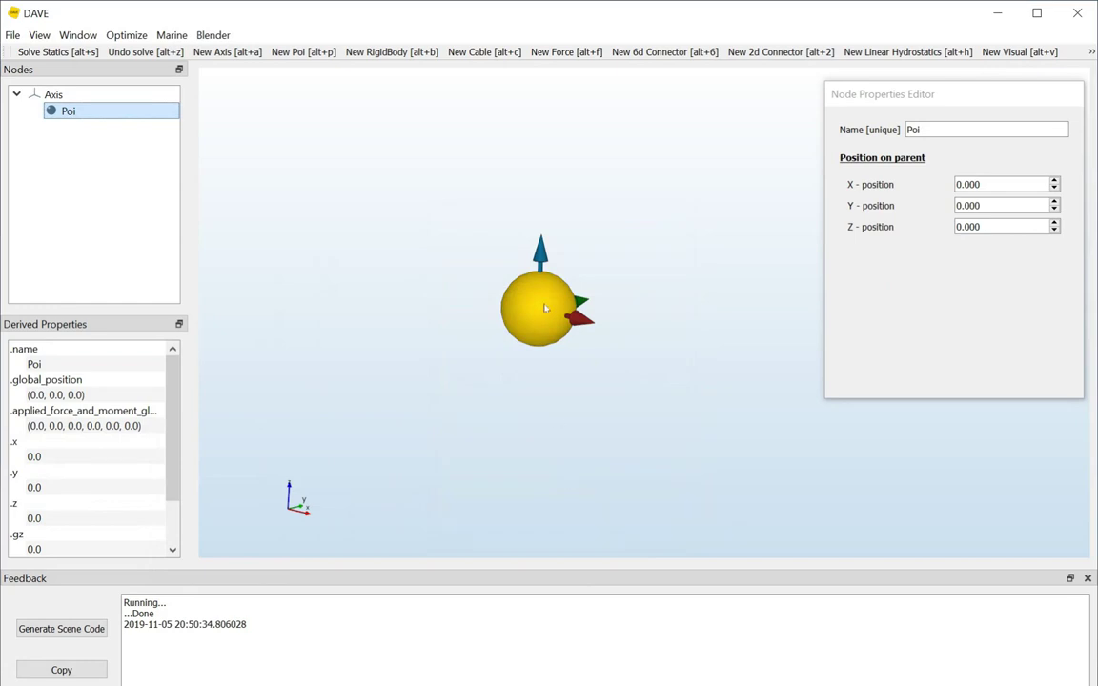
Step: Set the Poi's X position to 10 in the Node Properties Editor
{"action": "left_click", "coordinate": [975, 182]}
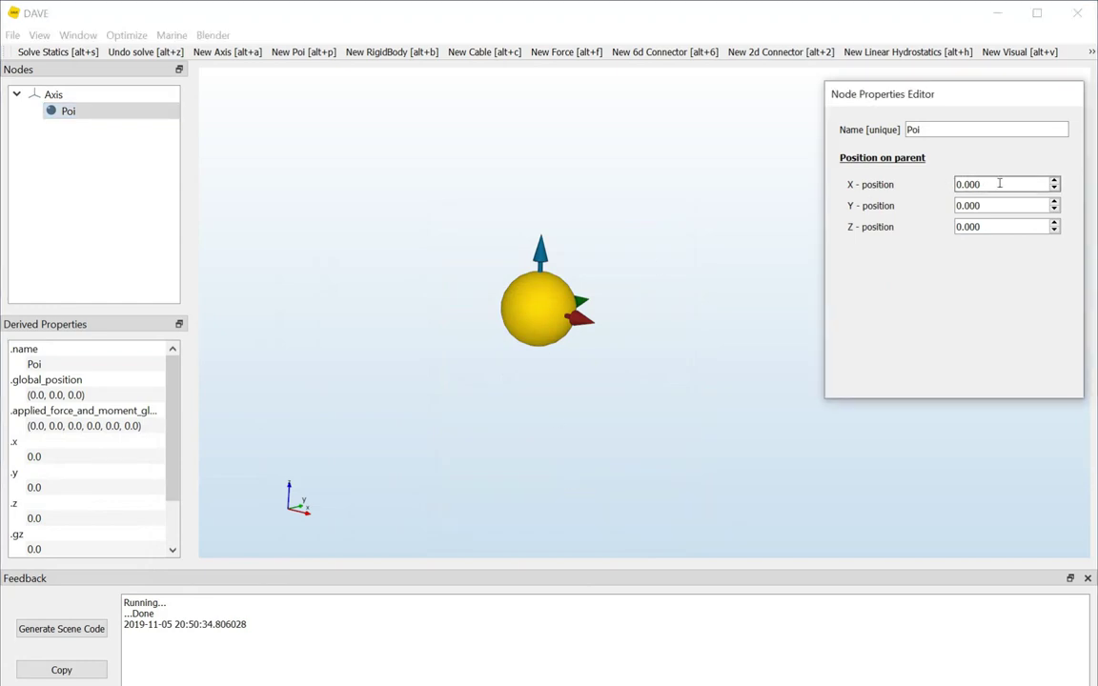
{"action": "key", "text": "ctrl+a"}
{"action": "type", "text": "4"}
{"action": "key", "text": "Return"}
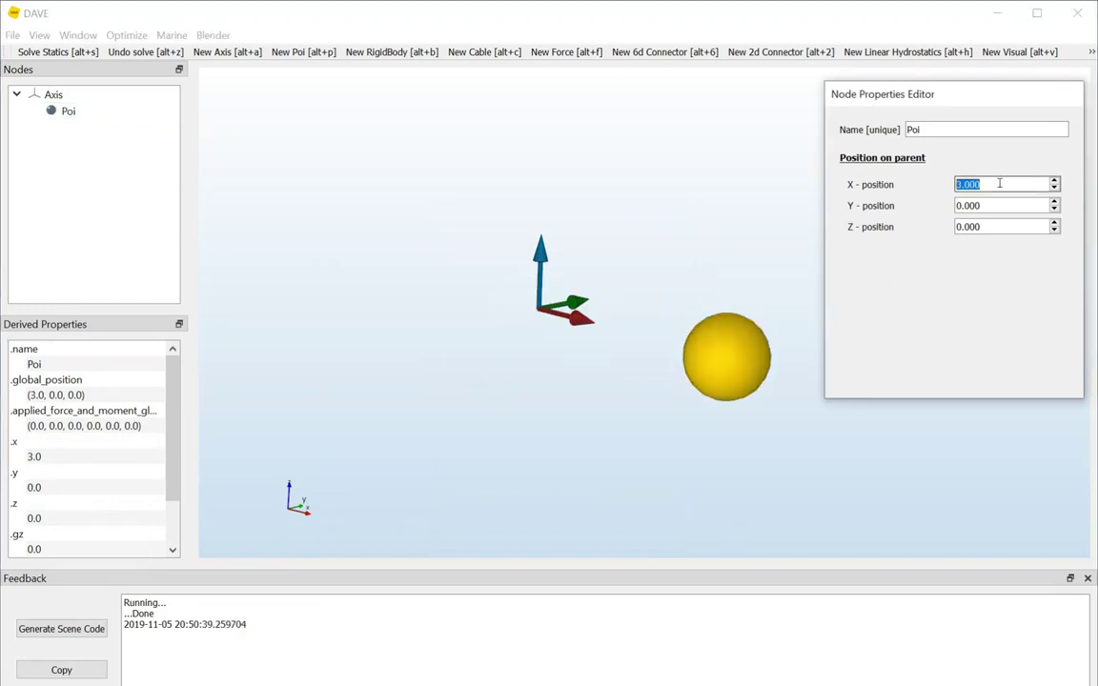
{"action": "type", "text": "5"}
{"action": "key", "text": "Return"}
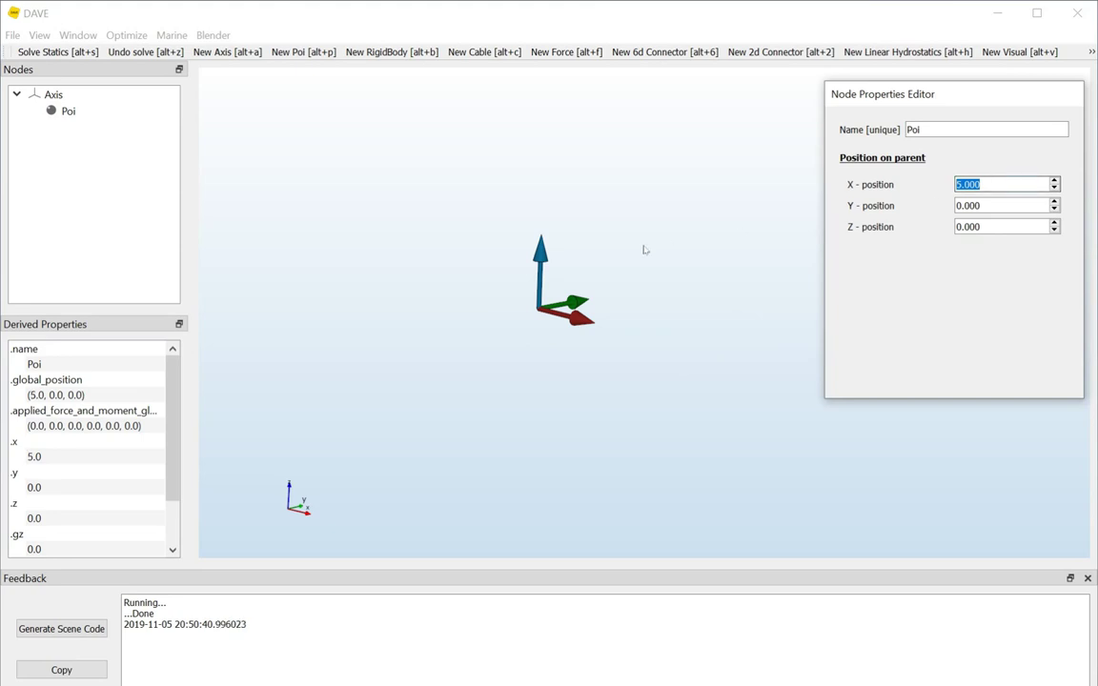
{"action": "scroll", "coordinate": [636, 250], "scroll_direction": "down", "scroll_amount": 5}
{"action": "middle_click_drag", "start_coordinate": [649, 247], "coordinate": [564, 234]}
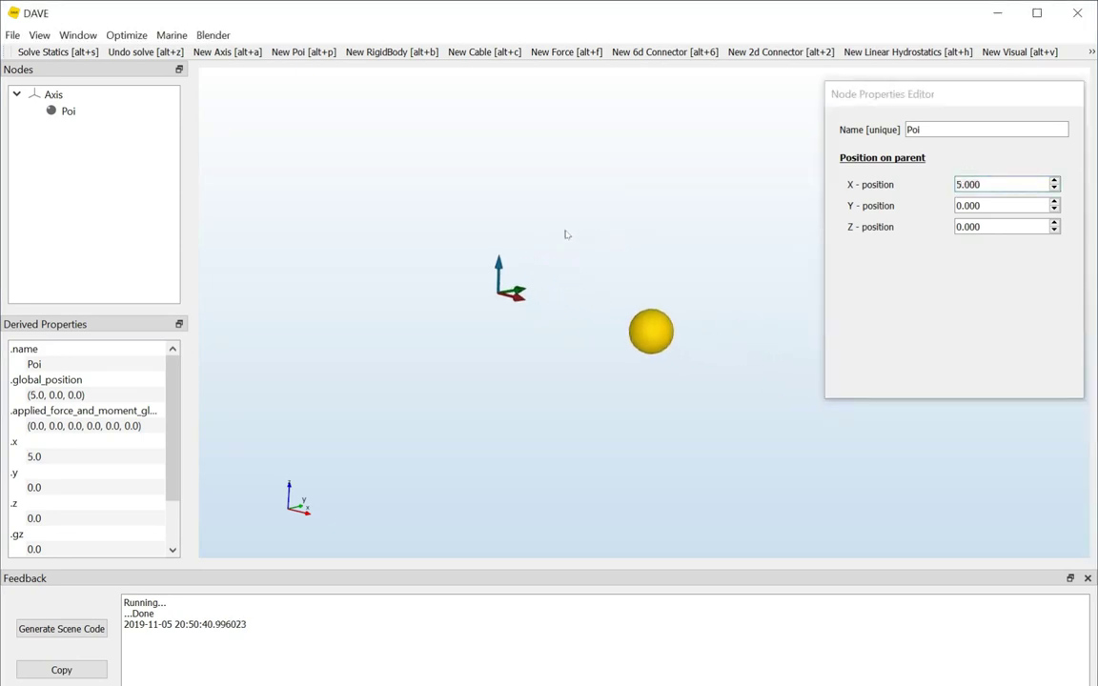
Step: Frame the whole Poi sphere in the view and reselect it
{"action": "left_click", "coordinate": [1000, 188]}
{"action": "scroll", "coordinate": [1000, 188], "scroll_direction": "up", "scroll_amount": 5}
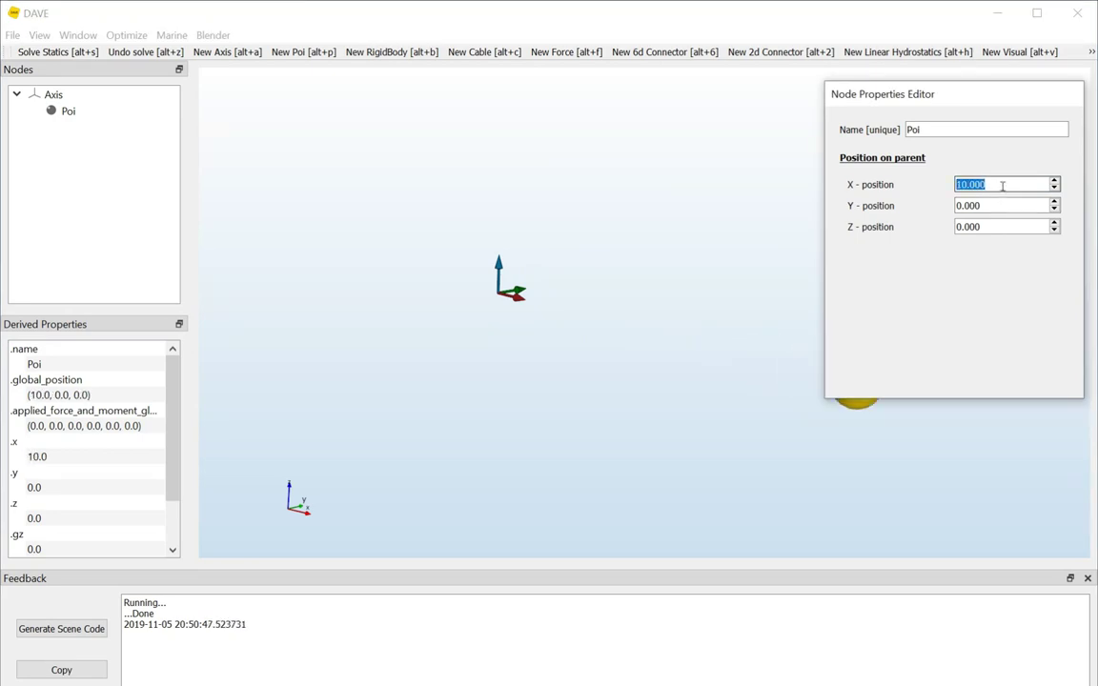
{"action": "middle_click_drag", "start_coordinate": [627, 239], "coordinate": [542, 215]}
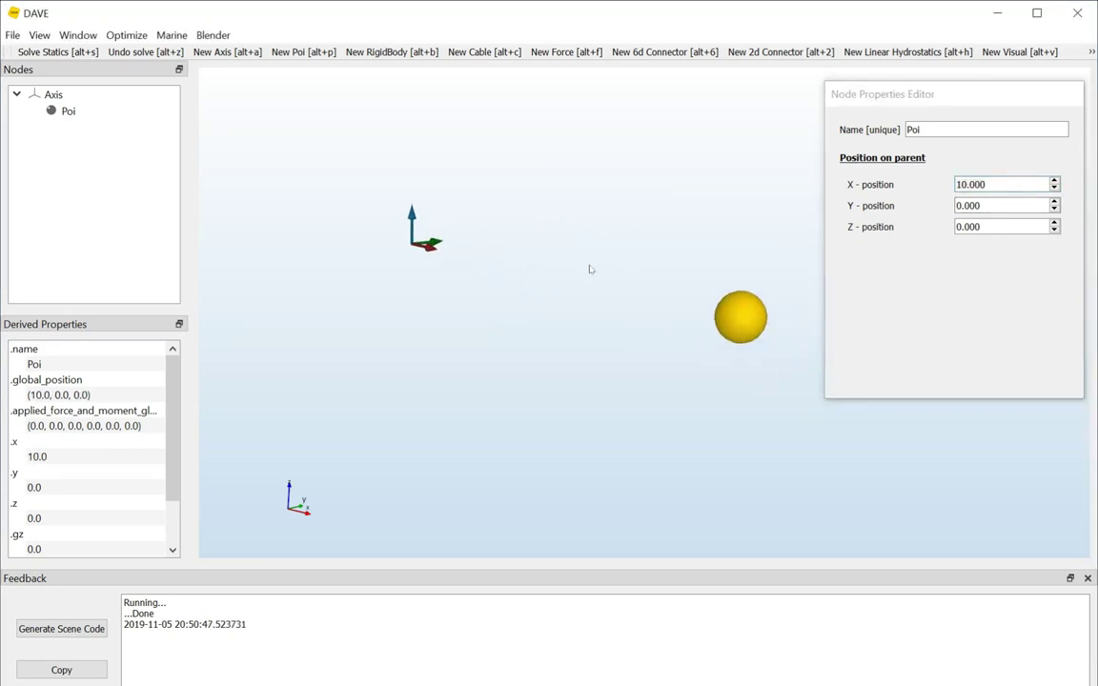
{"action": "left_click_drag", "start_coordinate": [591, 272], "coordinate": [707, 306]}
{"action": "left_click", "coordinate": [738, 297]}
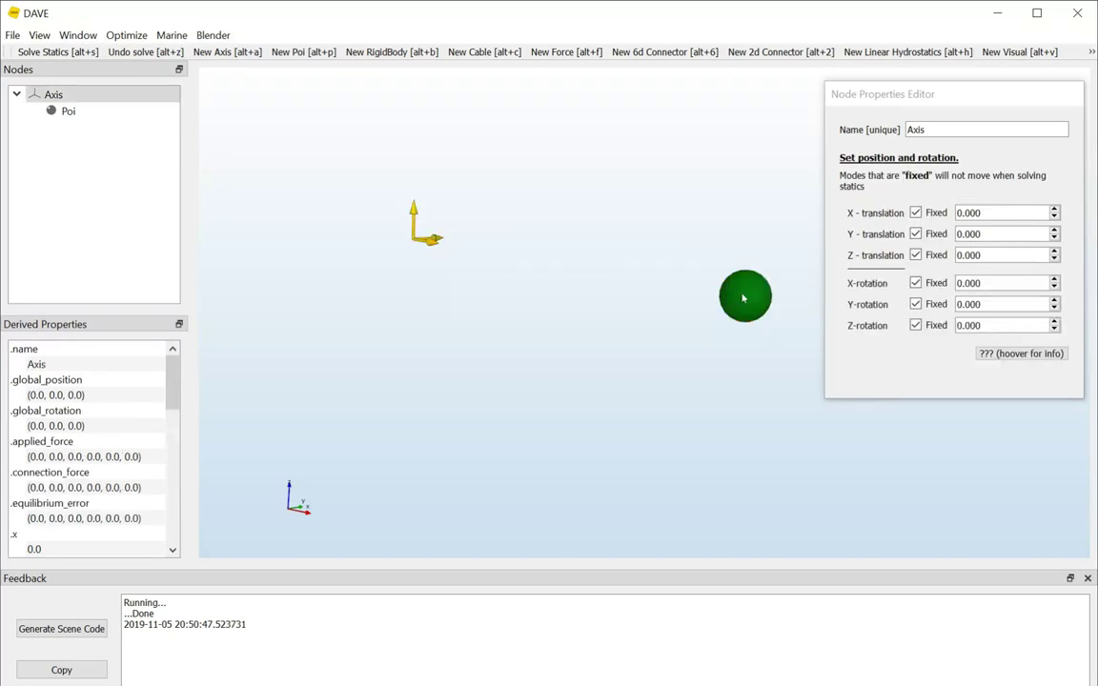
{"action": "left_click", "coordinate": [746, 298]}
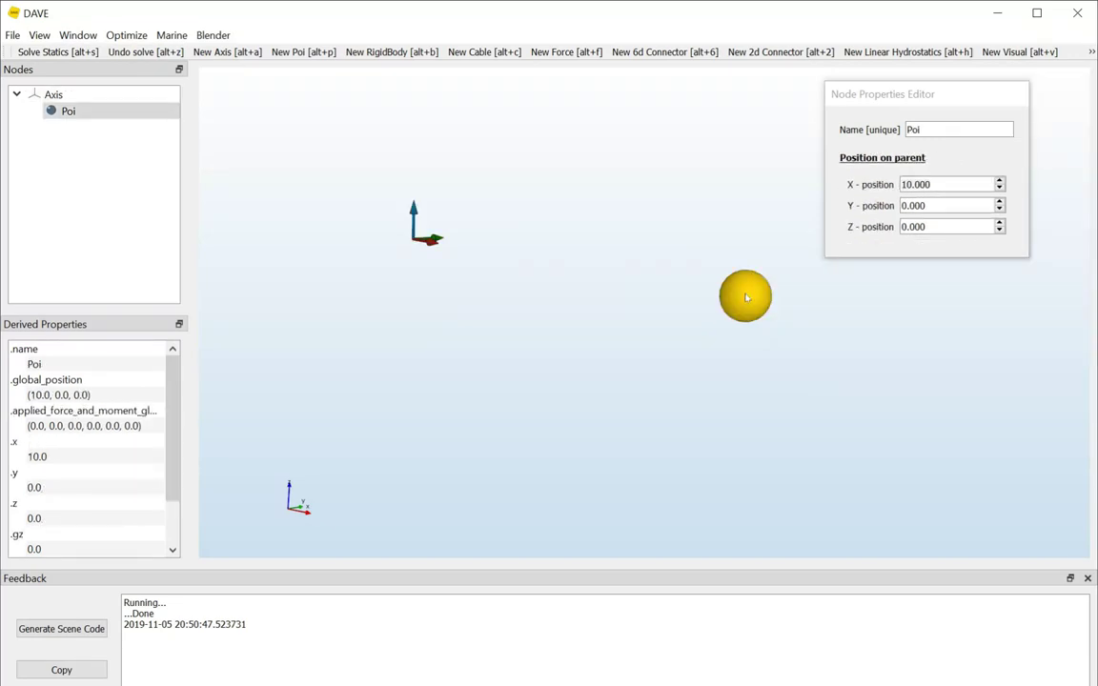
Step: Add a Force node under the Poi with a Z component of -5
{"action": "right_click", "coordinate": [746, 298]}
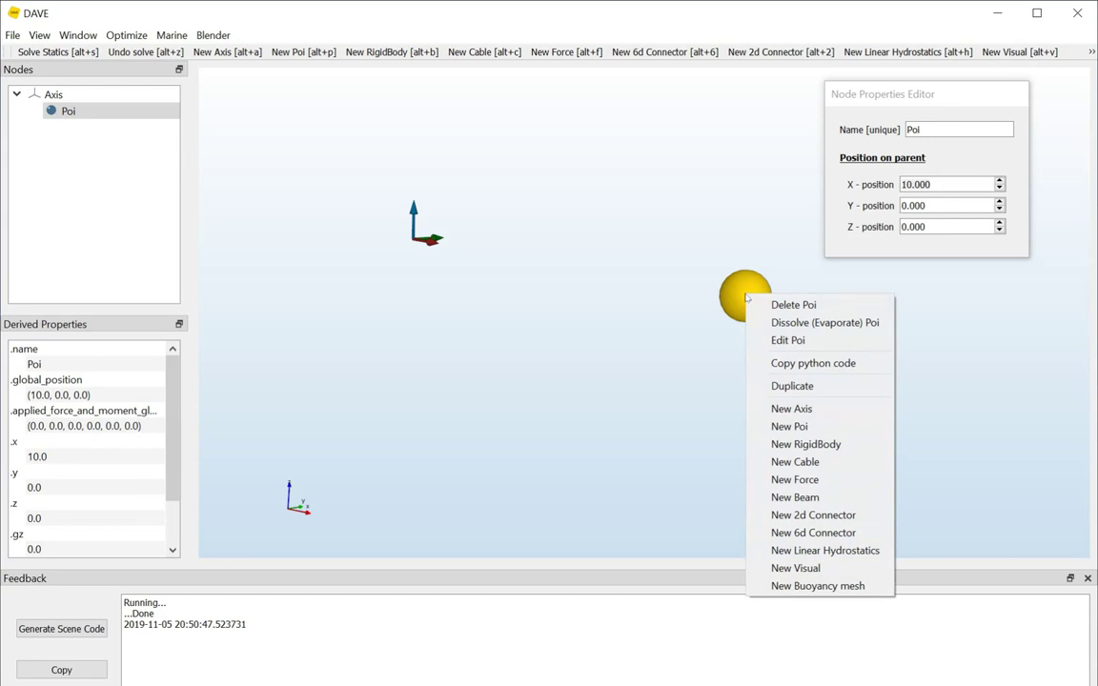
{"action": "left_click", "coordinate": [795, 479]}
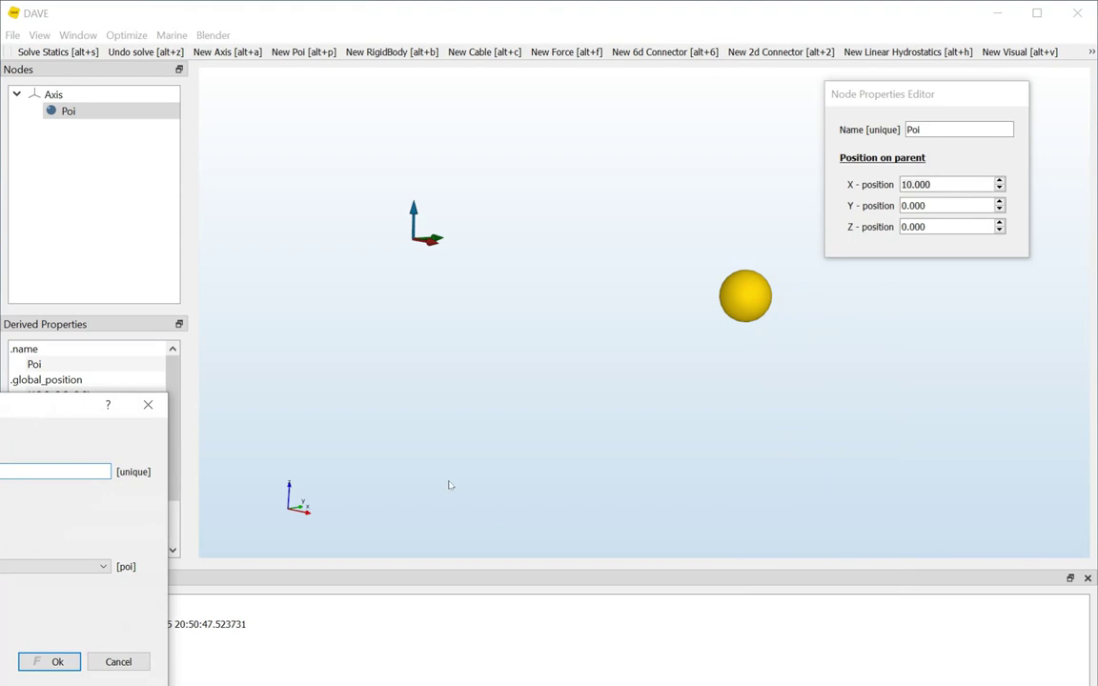
{"action": "left_click_drag", "start_coordinate": [14, 414], "coordinate": [579, 204]}
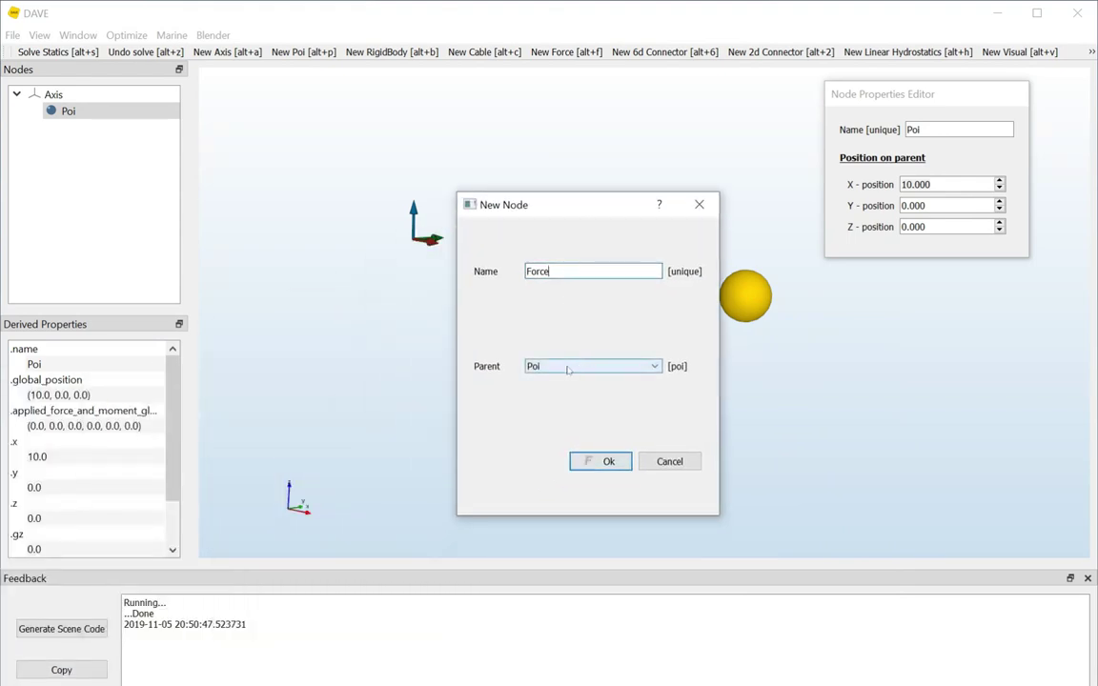
{"action": "left_click", "coordinate": [601, 461]}
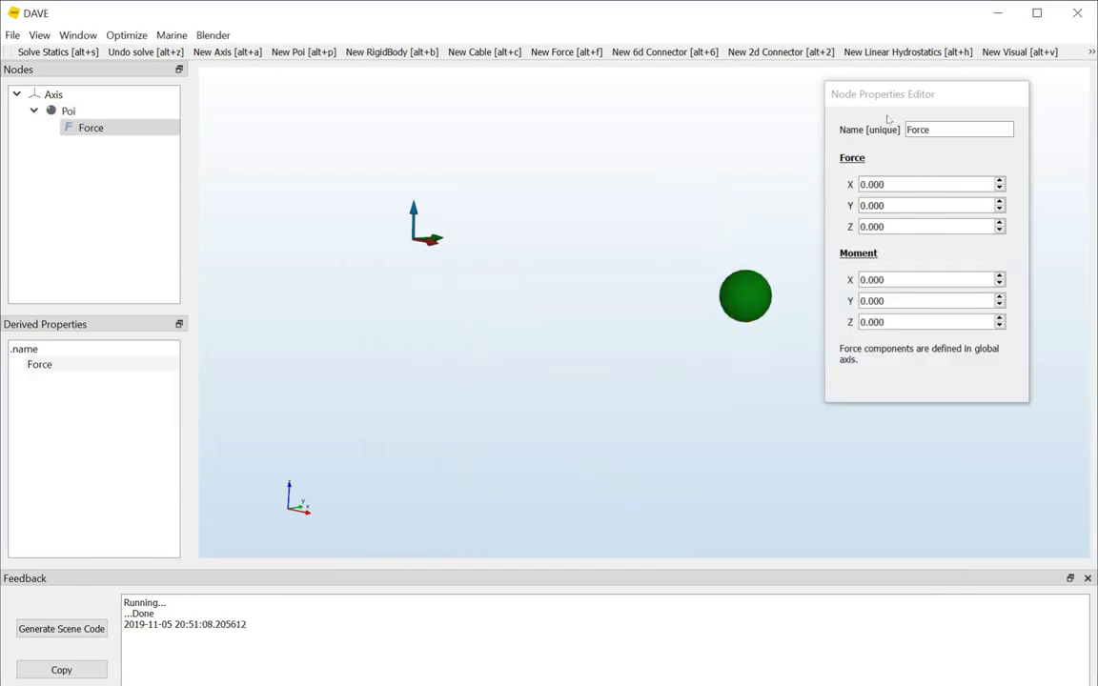
{"action": "left_click", "coordinate": [908, 223]}
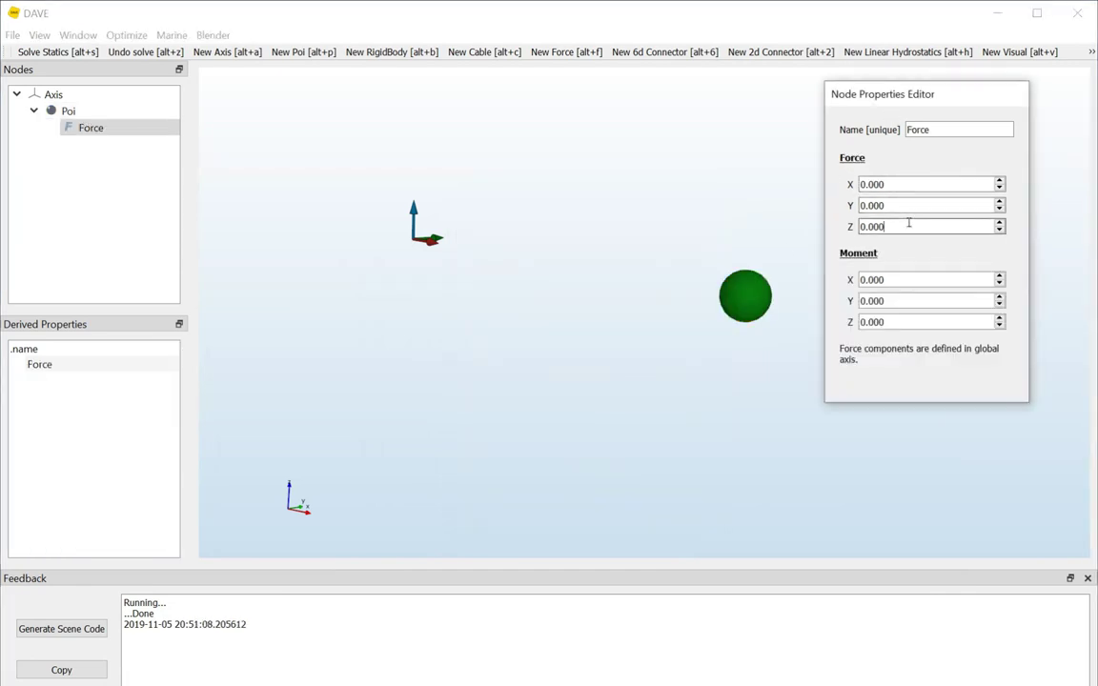
{"action": "key", "text": "BackSpace"}
{"action": "key", "text": "BackSpace"}
{"action": "key", "text": "BackSpace"}
{"action": "key", "text": "BackSpace"}
{"action": "key", "text": "BackSpace"}
{"action": "type", "text": "-5"}
{"action": "key", "text": "Return"}
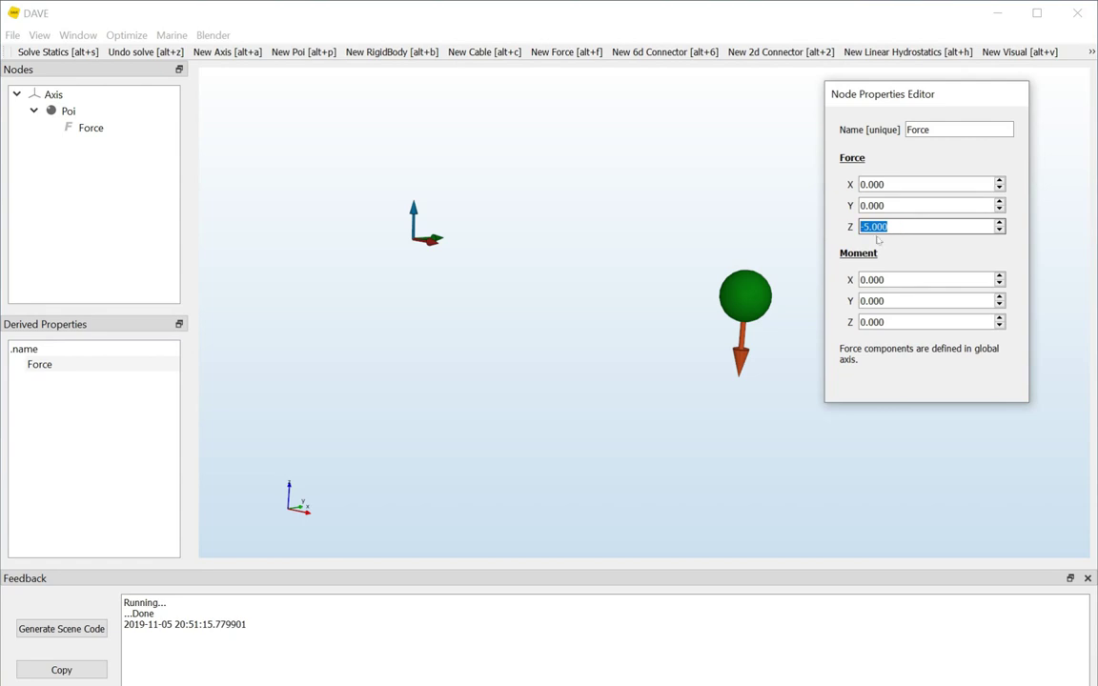
Step: Select Axis, Poi and Force in turn in the Nodes tree, ending on Poi
{"action": "left_click", "coordinate": [575, 275]}
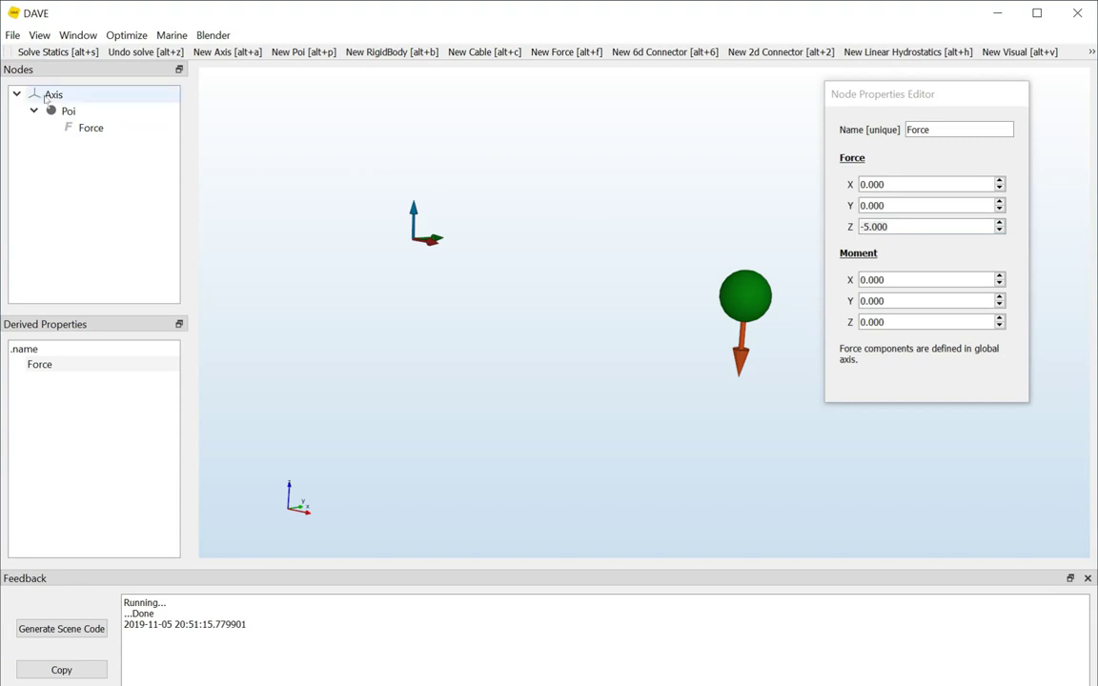
{"action": "left_click", "coordinate": [50, 96]}
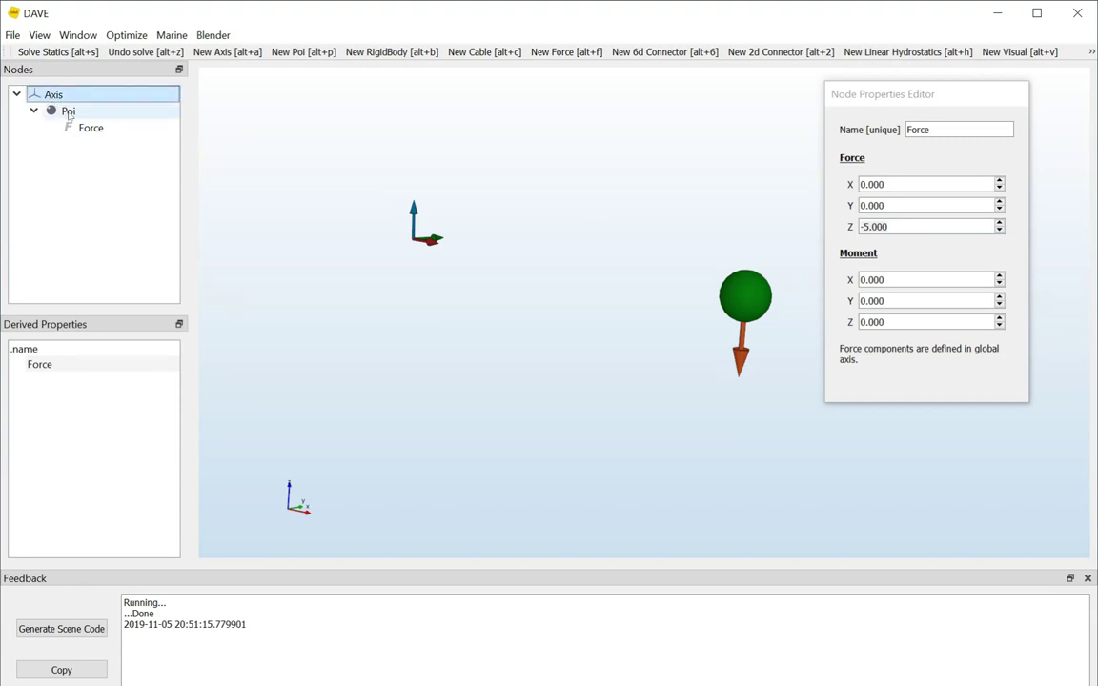
{"action": "left_click", "coordinate": [69, 115]}
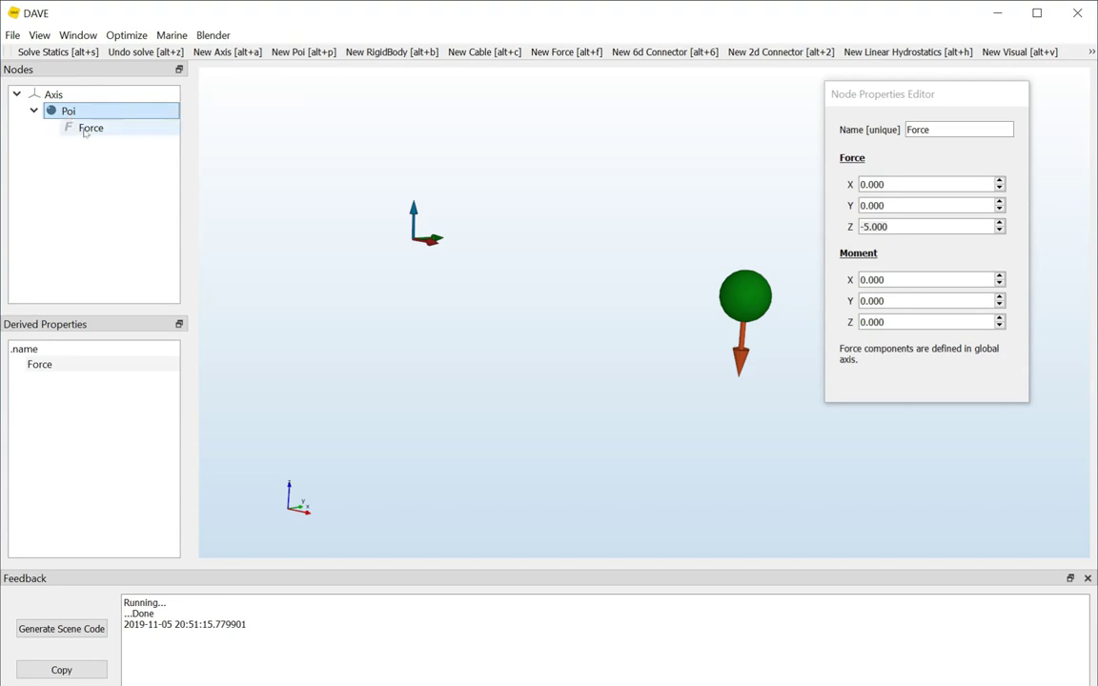
{"action": "left_click", "coordinate": [85, 132]}
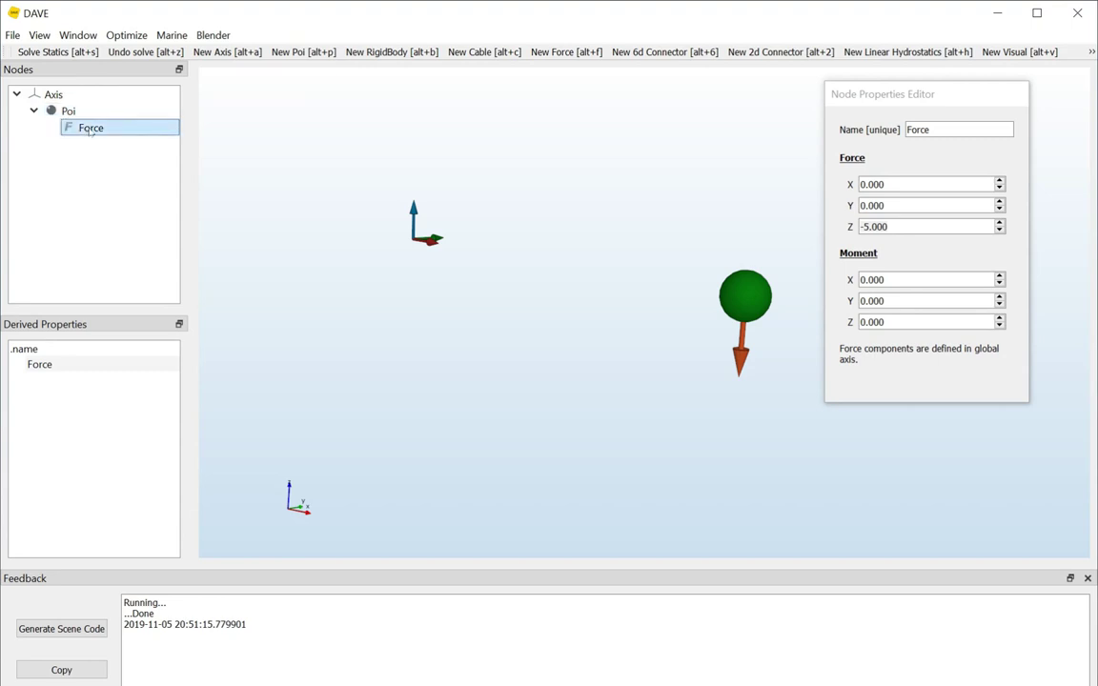
{"action": "left_click", "coordinate": [69, 113]}
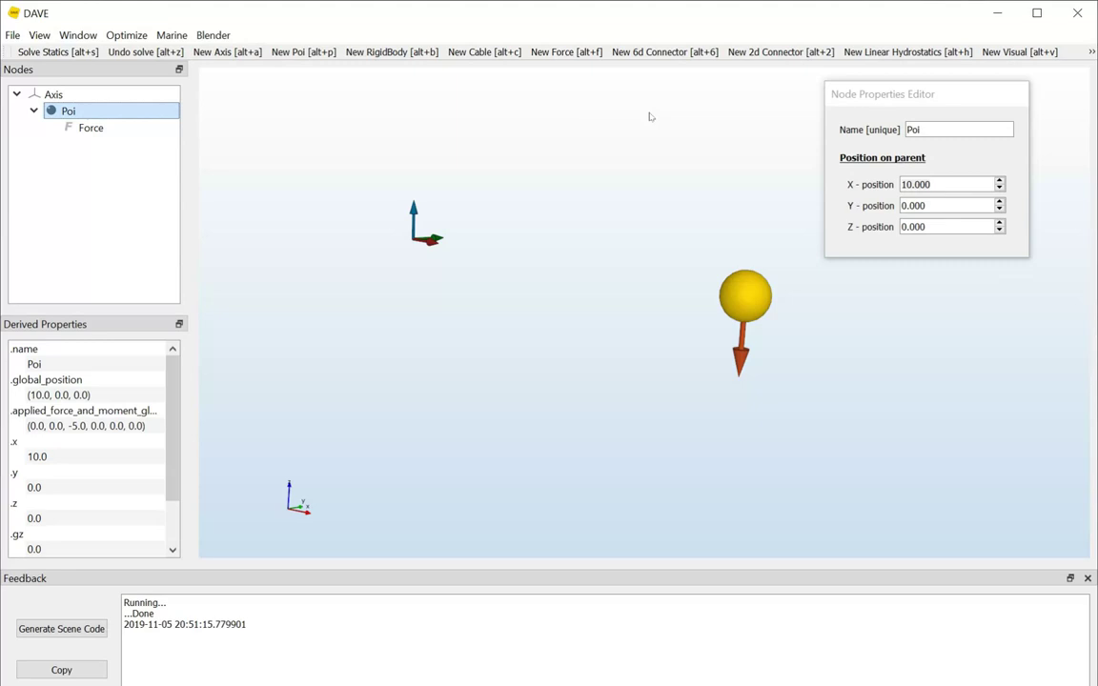
Step: Float the Derived Properties panel over the 3D view and shrink the Feedback area
{"action": "left_click_drag", "start_coordinate": [889, 94], "coordinate": [902, 93]}
{"action": "left_click", "coordinate": [586, 263]}
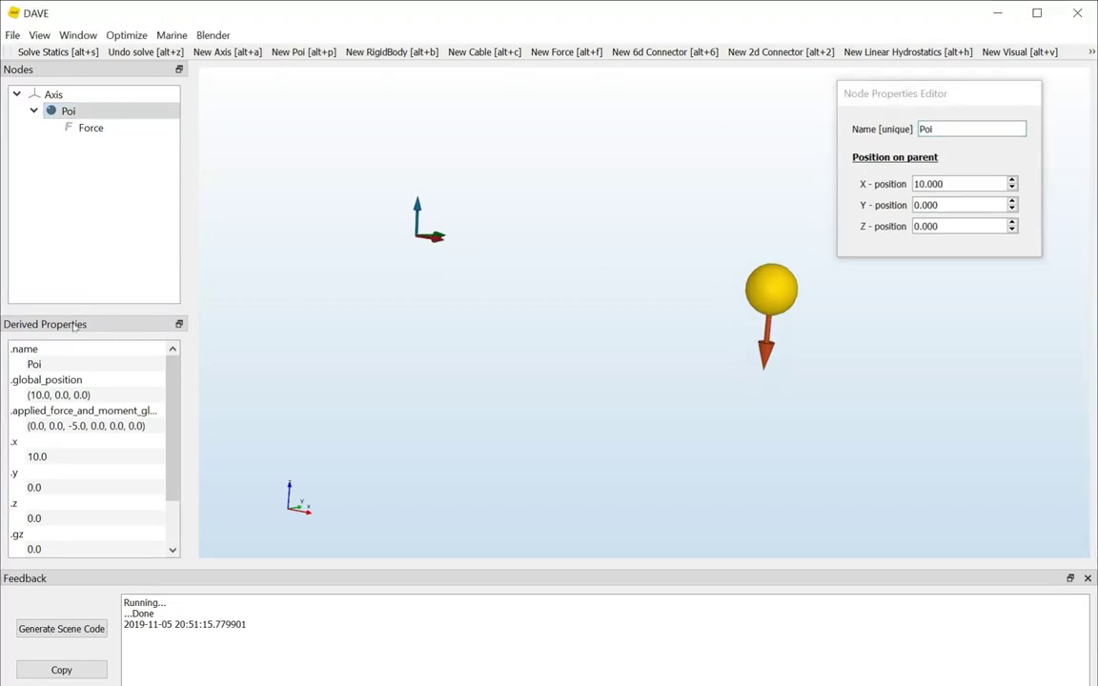
{"action": "left_click_drag", "start_coordinate": [74, 326], "coordinate": [292, 284]}
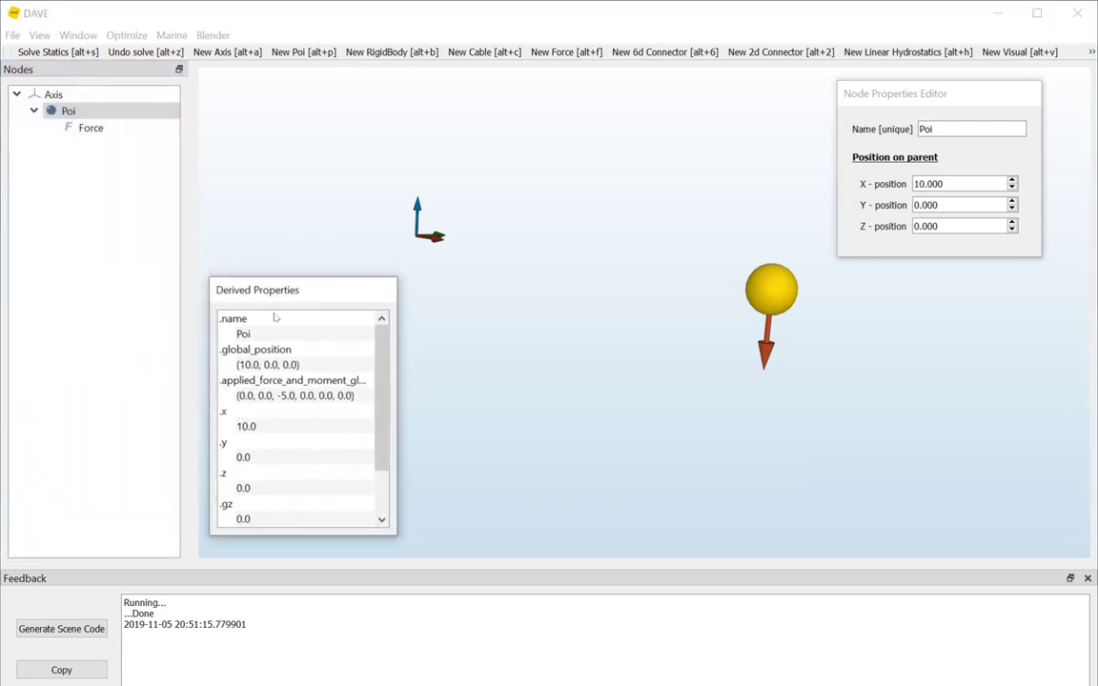
{"action": "left_click_drag", "start_coordinate": [306, 569], "coordinate": [303, 628]}
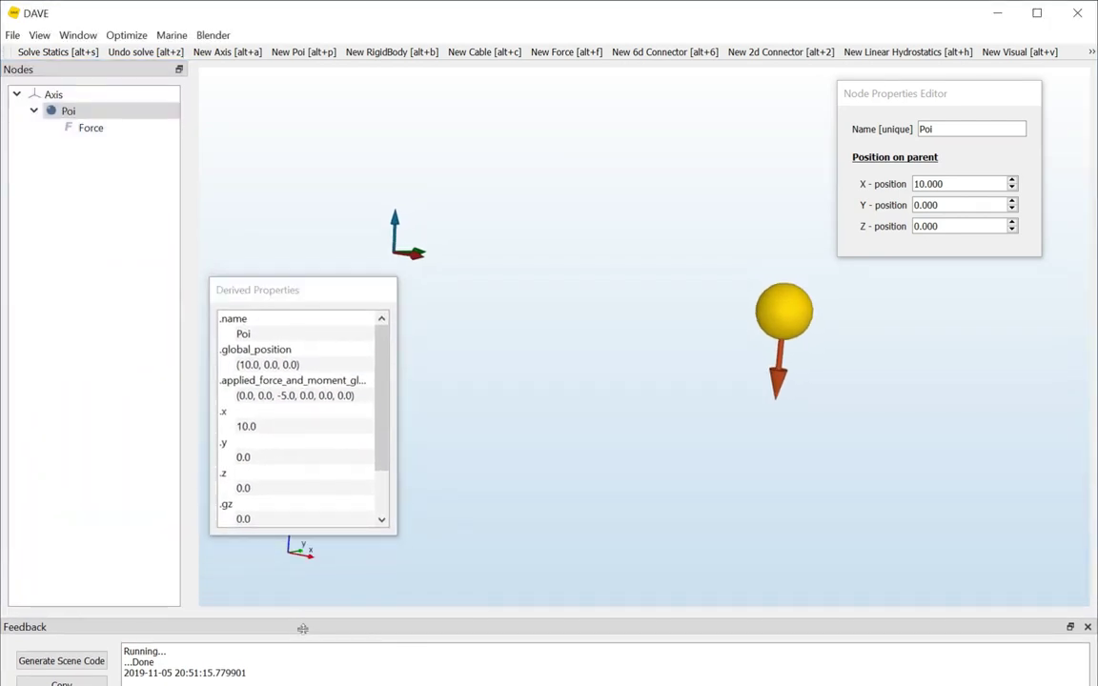
{"action": "left_click_drag", "start_coordinate": [305, 289], "coordinate": [423, 319]}
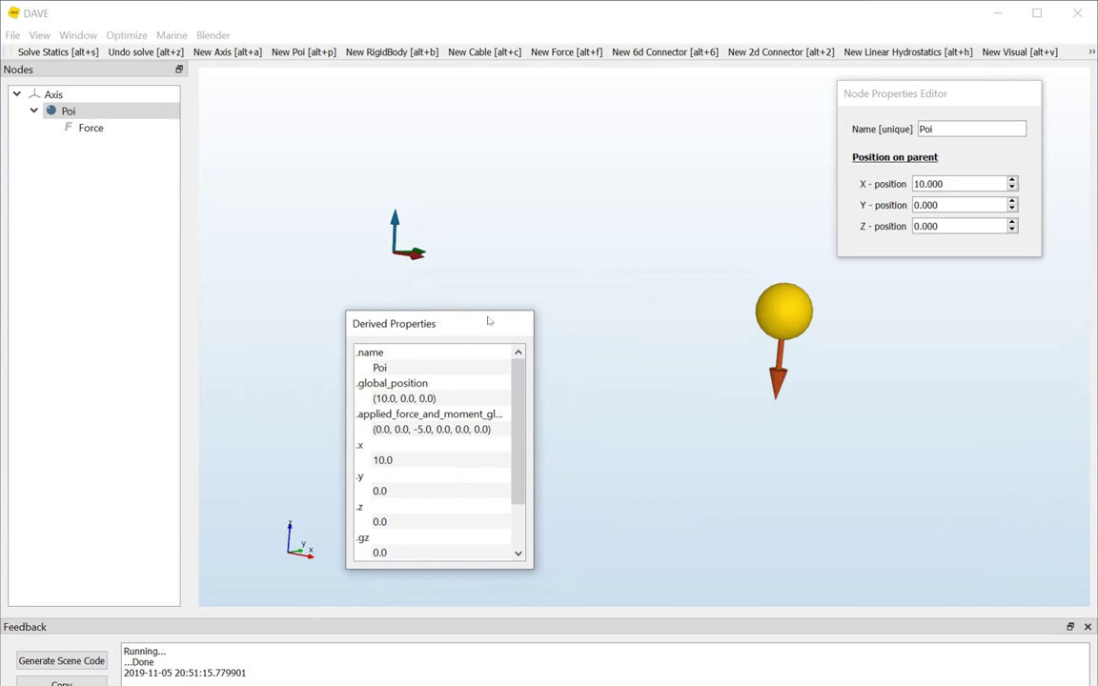
Step: Widen the panel to read the Poi's applied force and moment (0, 0, -5, 0, 0, 0)
{"action": "left_click", "coordinate": [778, 310]}
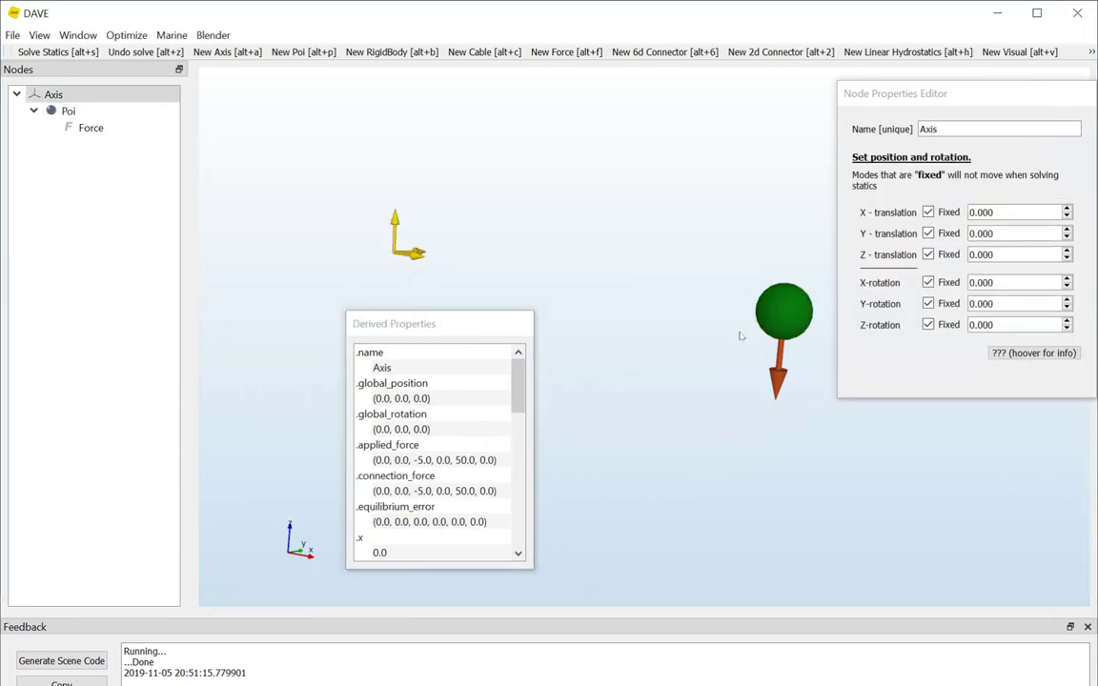
{"action": "left_click", "coordinate": [774, 320]}
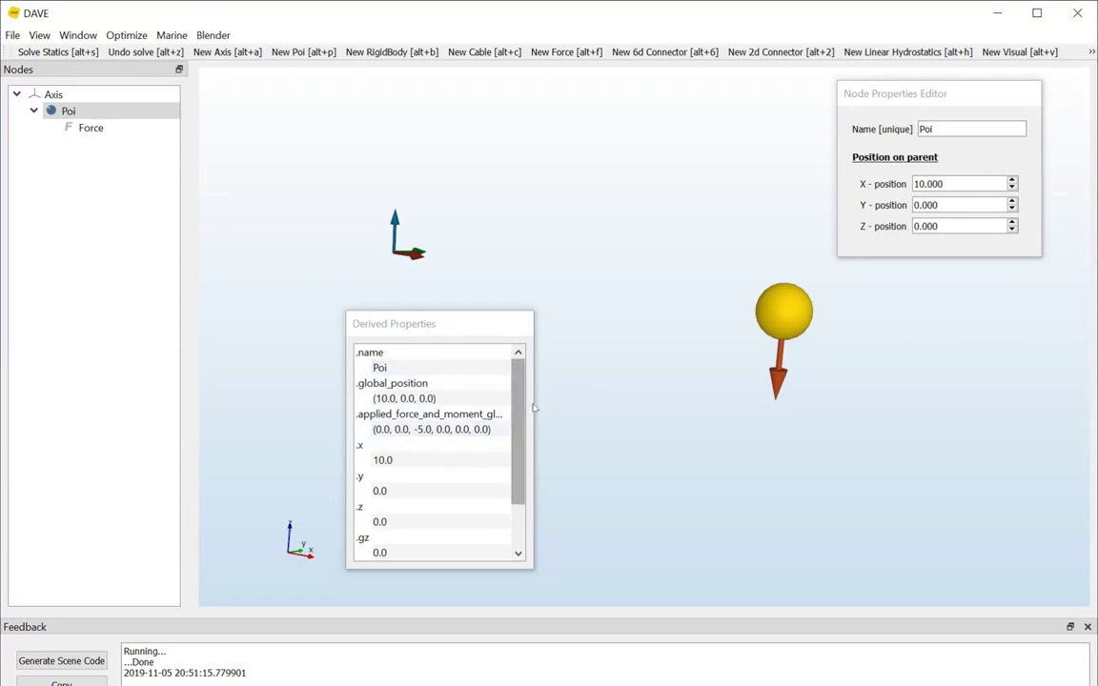
{"action": "left_click_drag", "start_coordinate": [534, 400], "coordinate": [581, 400]}
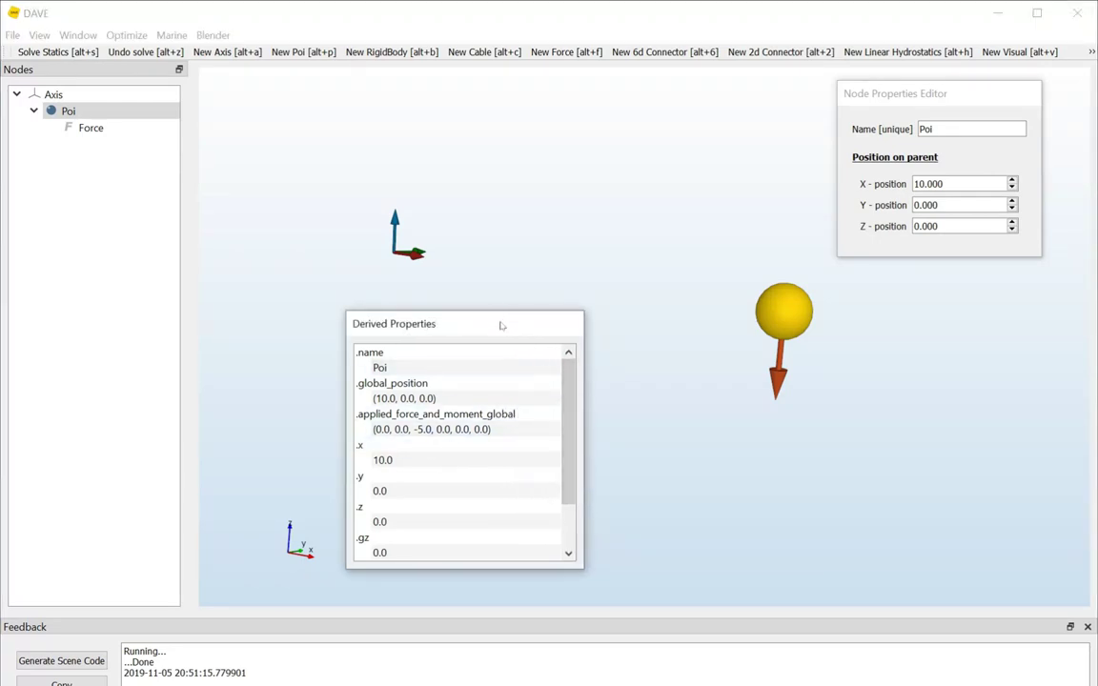
{"action": "left_click_drag", "start_coordinate": [501, 324], "coordinate": [537, 338]}
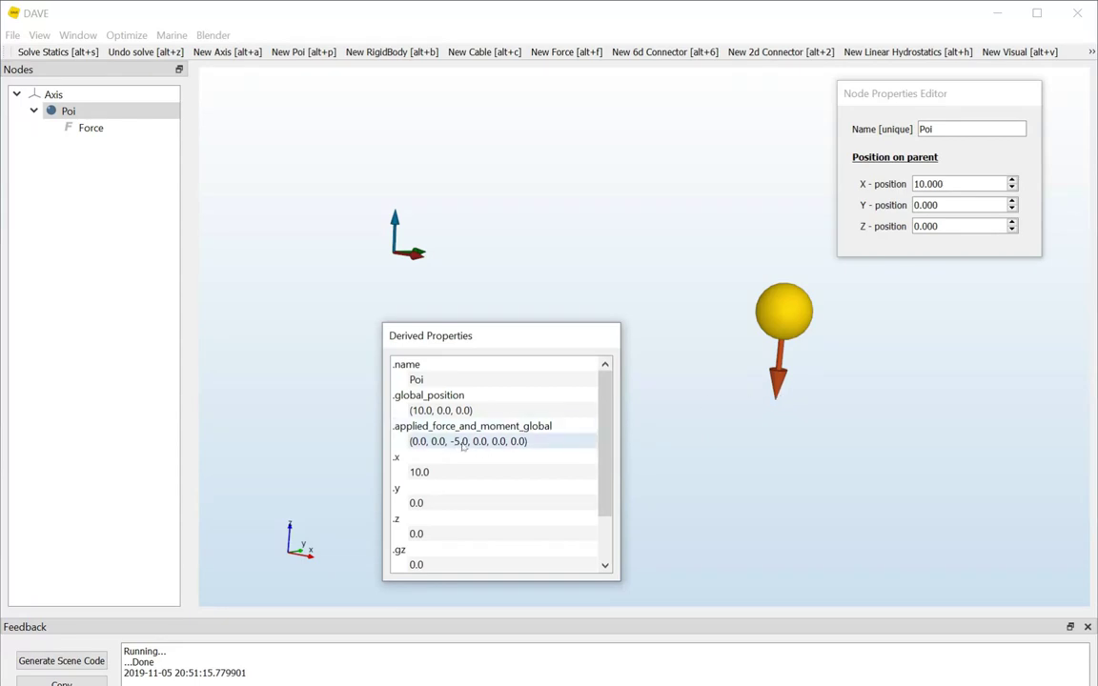
{"action": "left_click_drag", "start_coordinate": [480, 338], "coordinate": [472, 340]}
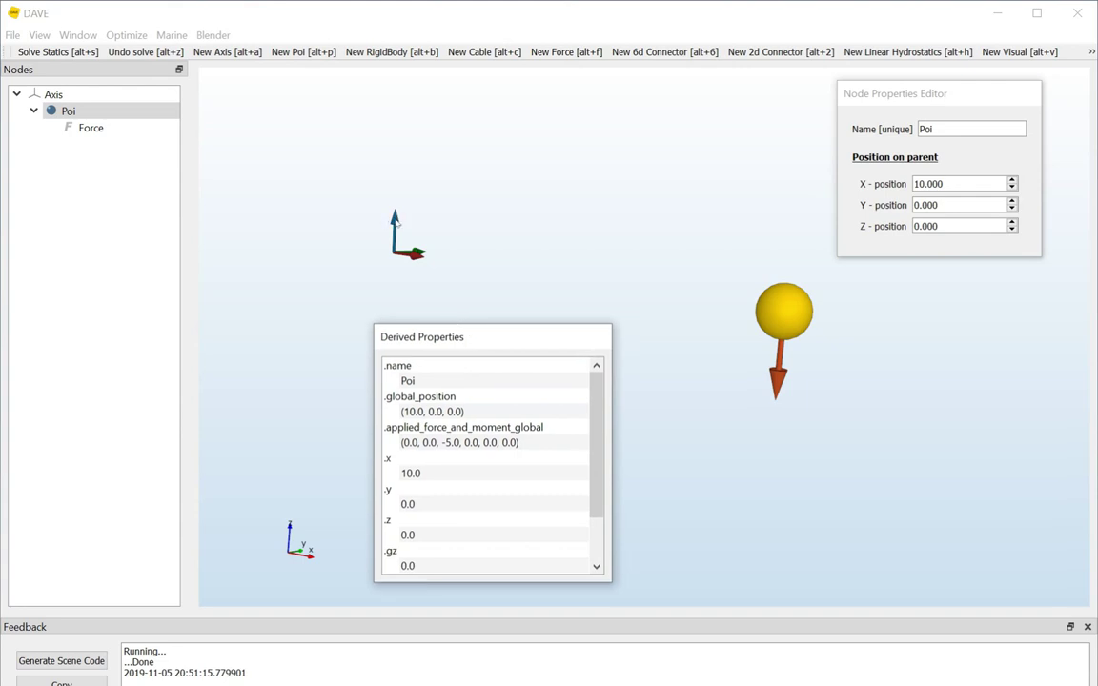
Step: Select the Axis to read its applied and connection forces (0, 0, -5, 0, 50, 0)
{"action": "left_click", "coordinate": [396, 221]}
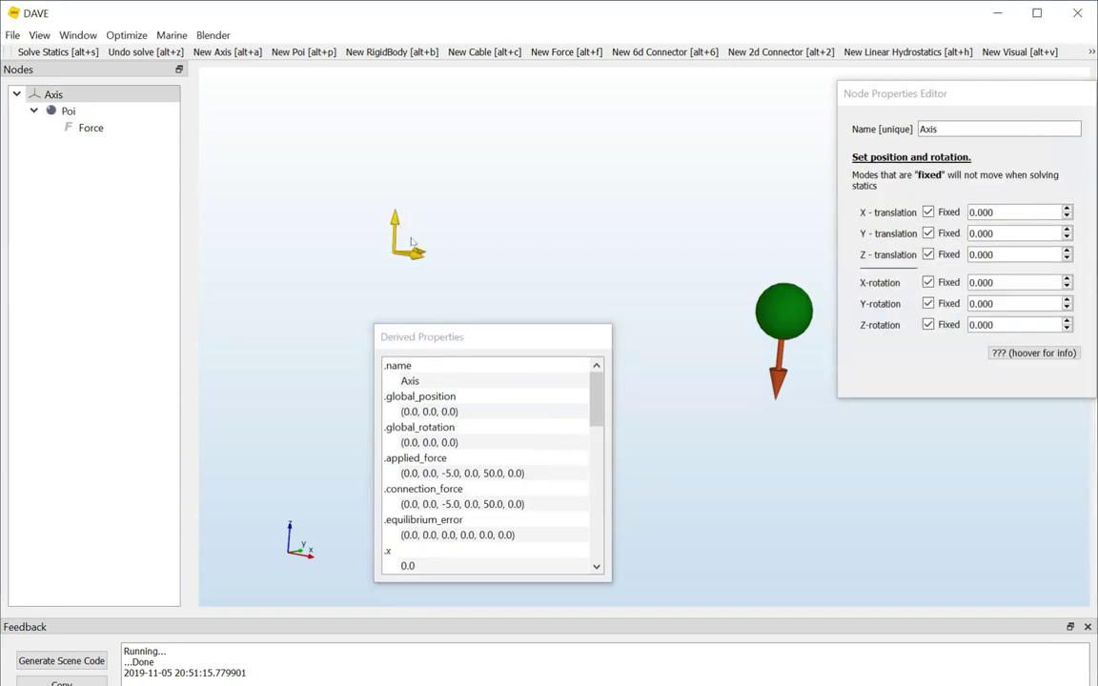
{"action": "left_click_drag", "start_coordinate": [460, 337], "coordinate": [407, 325]}
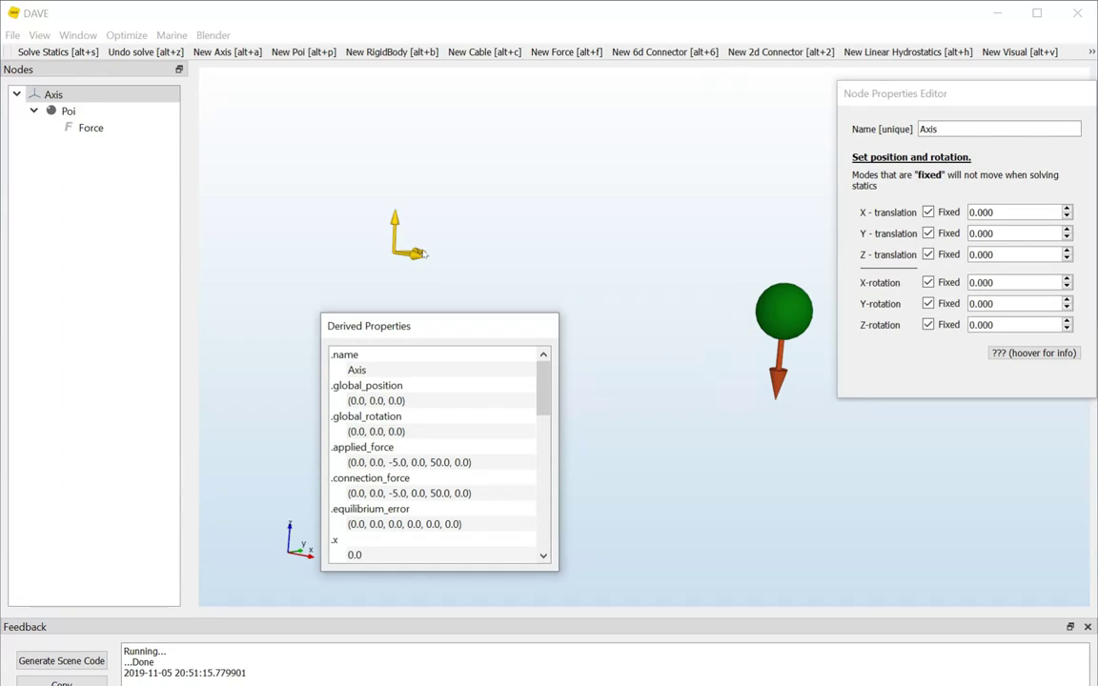
{"action": "left_click_drag", "start_coordinate": [444, 335], "coordinate": [476, 337]}
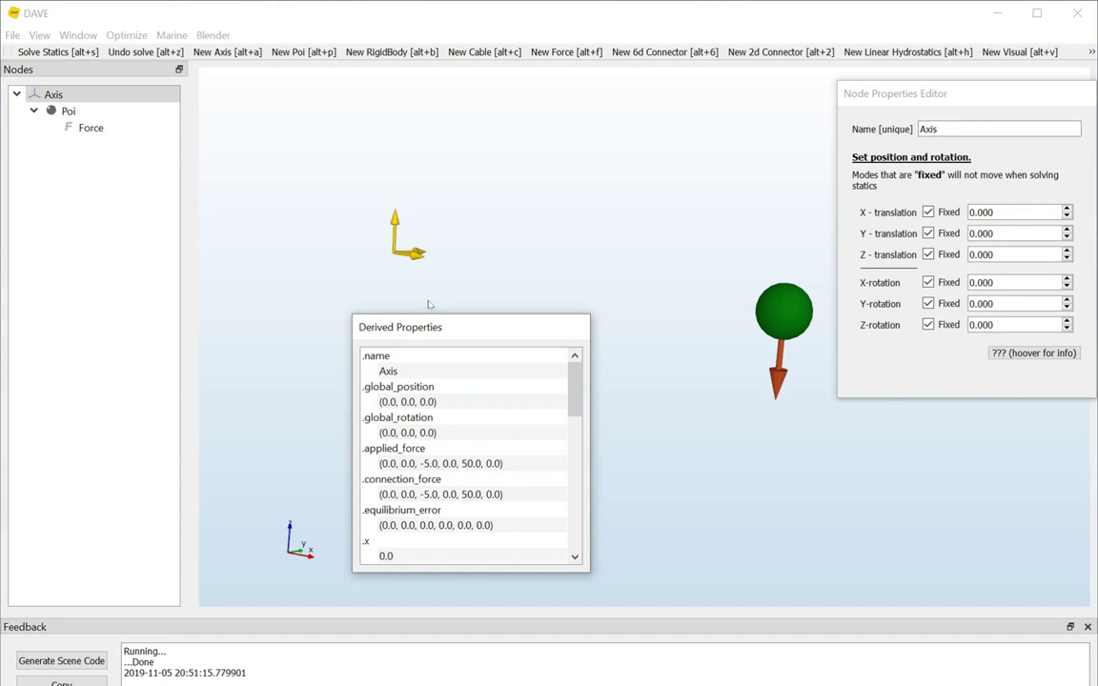
{"action": "mouse_move", "coordinate": [444, 329]}
{"action": "left_mouse_down"}
{"action": "mouse_move", "coordinate": [456, 330]}
{"action": "mouse_move", "coordinate": [451, 346]}
{"action": "left_mouse_up"}
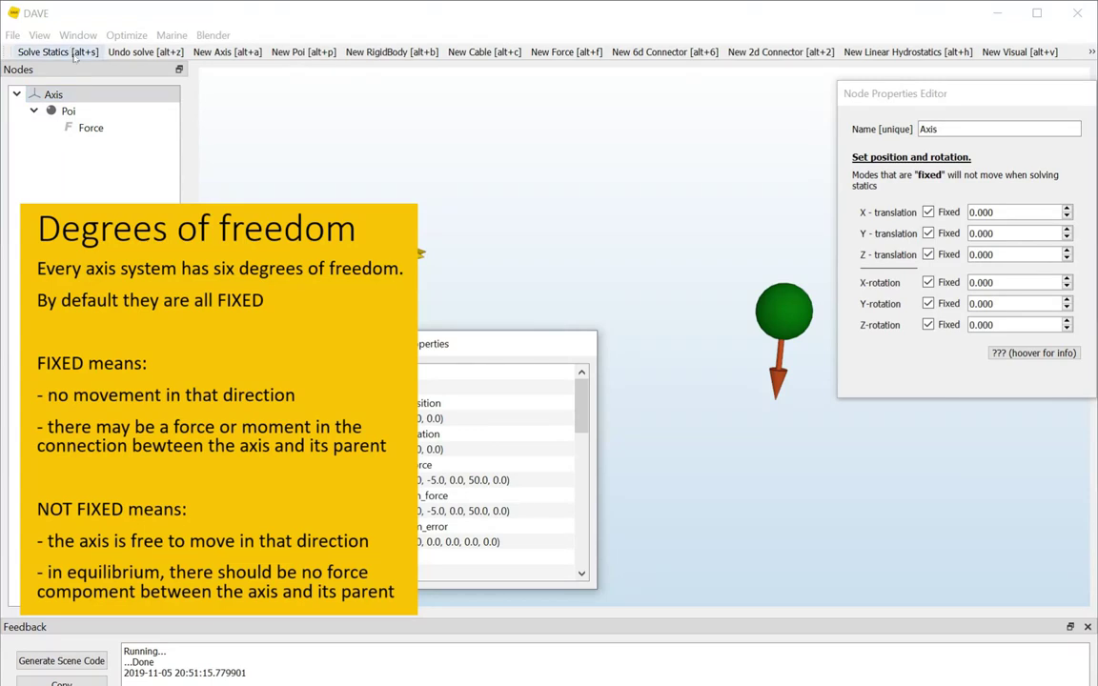
Step: Toggle the Axis's Y-rotation Fixed setting, leaving it unfixed with a 50 error about Y
{"action": "left_click", "coordinate": [73, 53]}
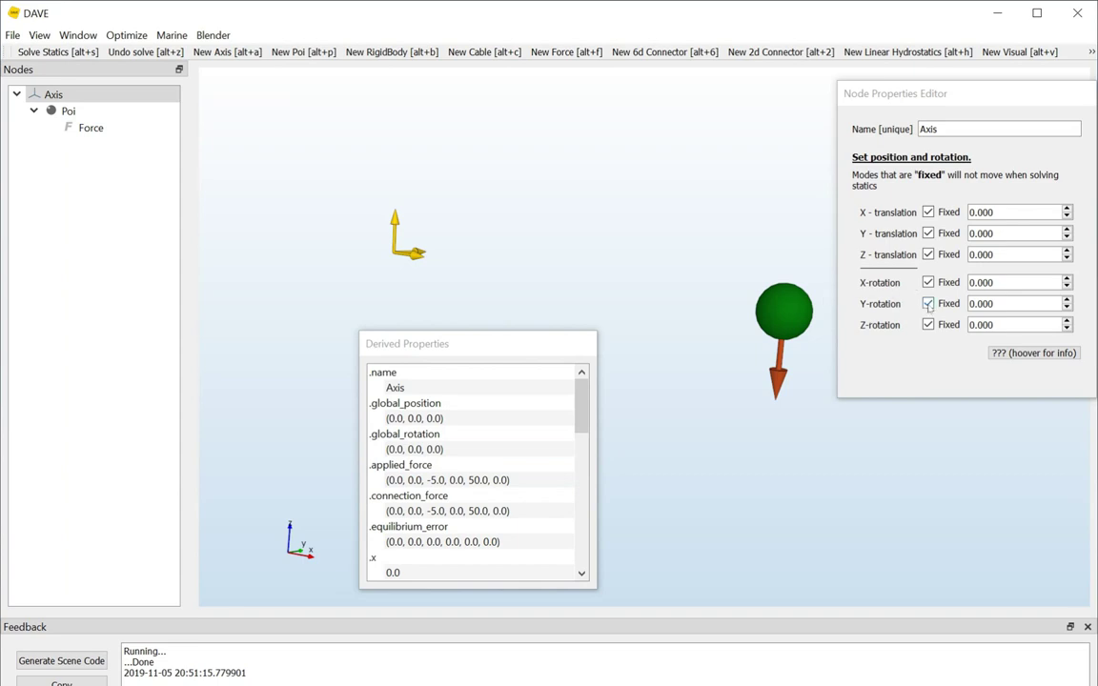
{"action": "left_click", "coordinate": [928, 304]}
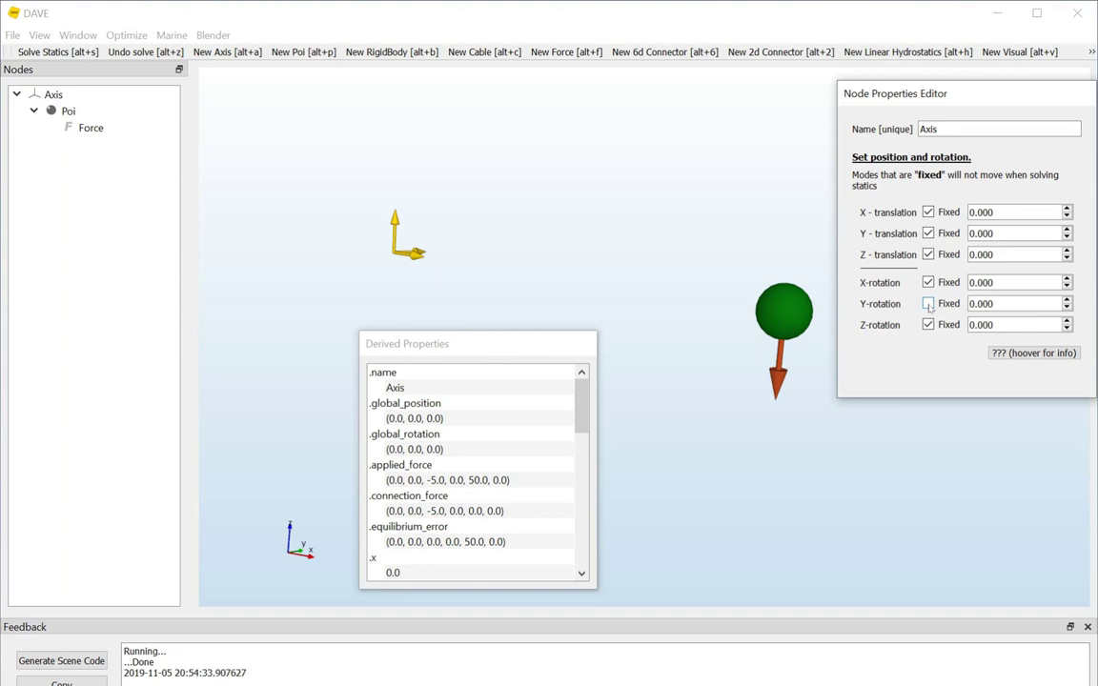
{"action": "left_click", "coordinate": [928, 304]}
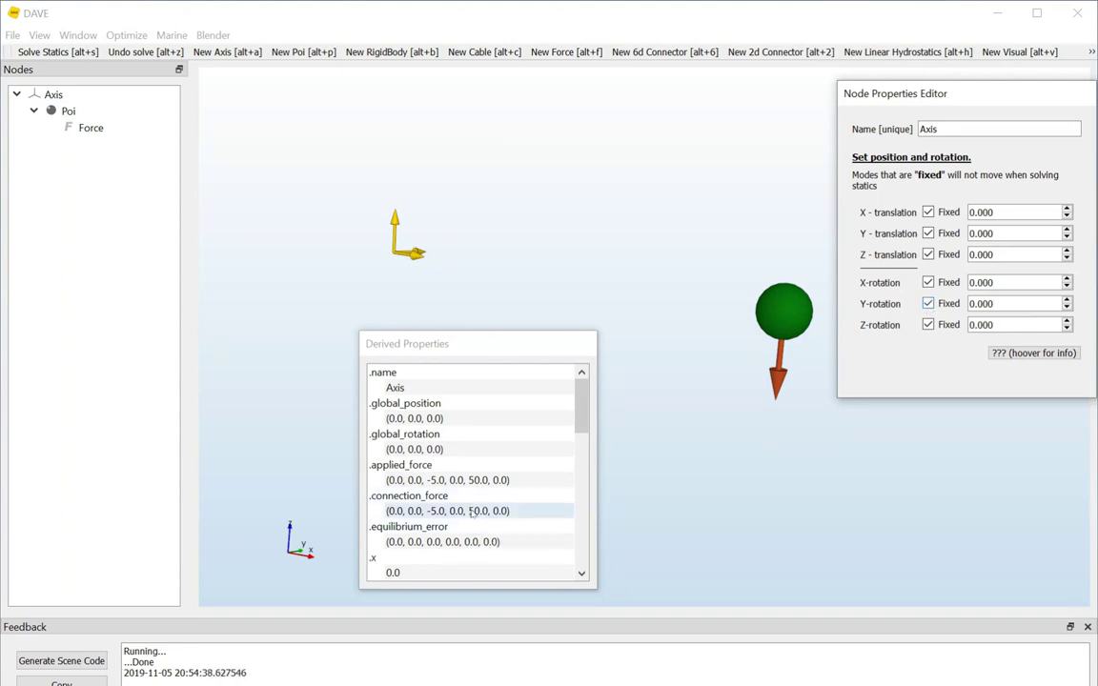
{"action": "left_click", "coordinate": [928, 304]}
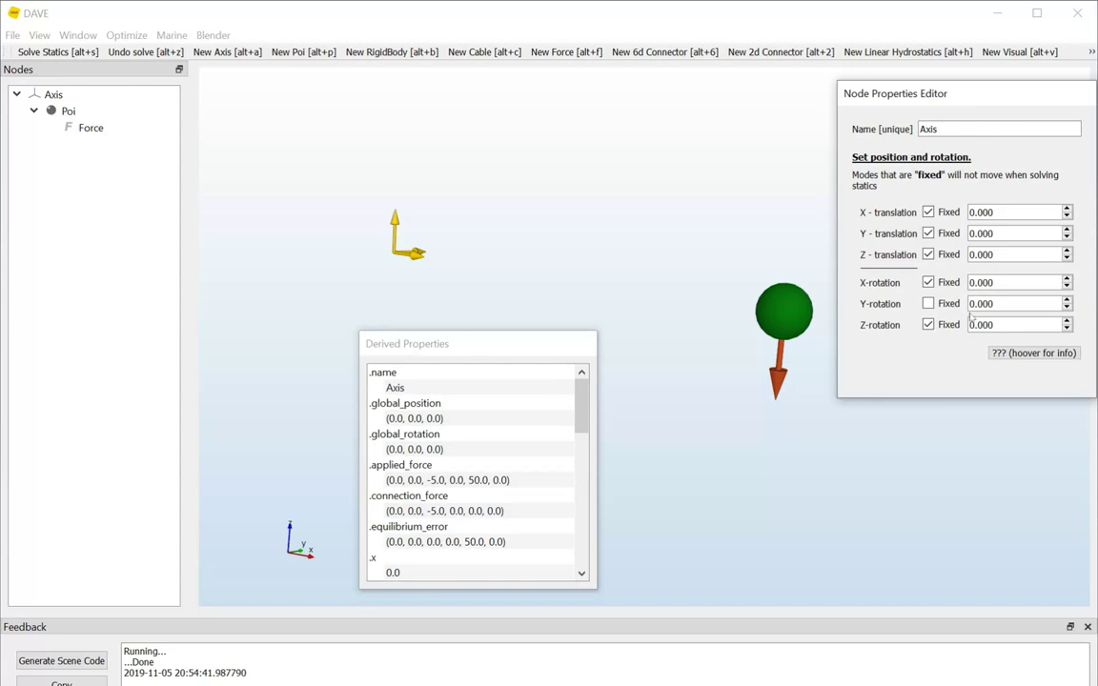
{"action": "left_click", "coordinate": [928, 304]}
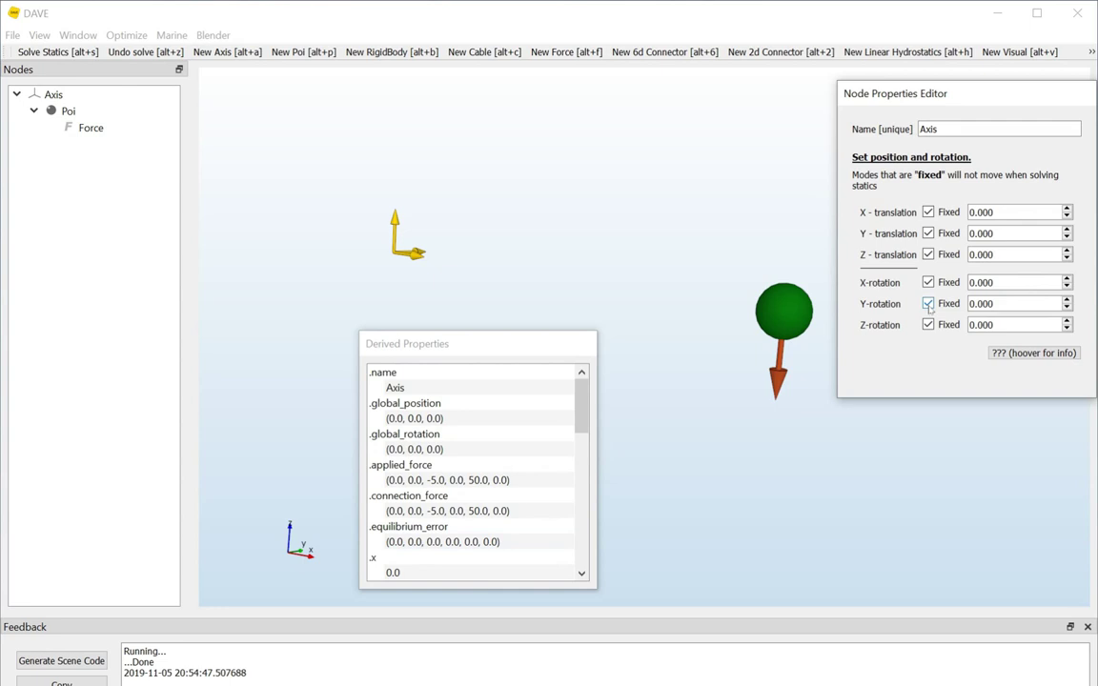
{"action": "left_click", "coordinate": [928, 304]}
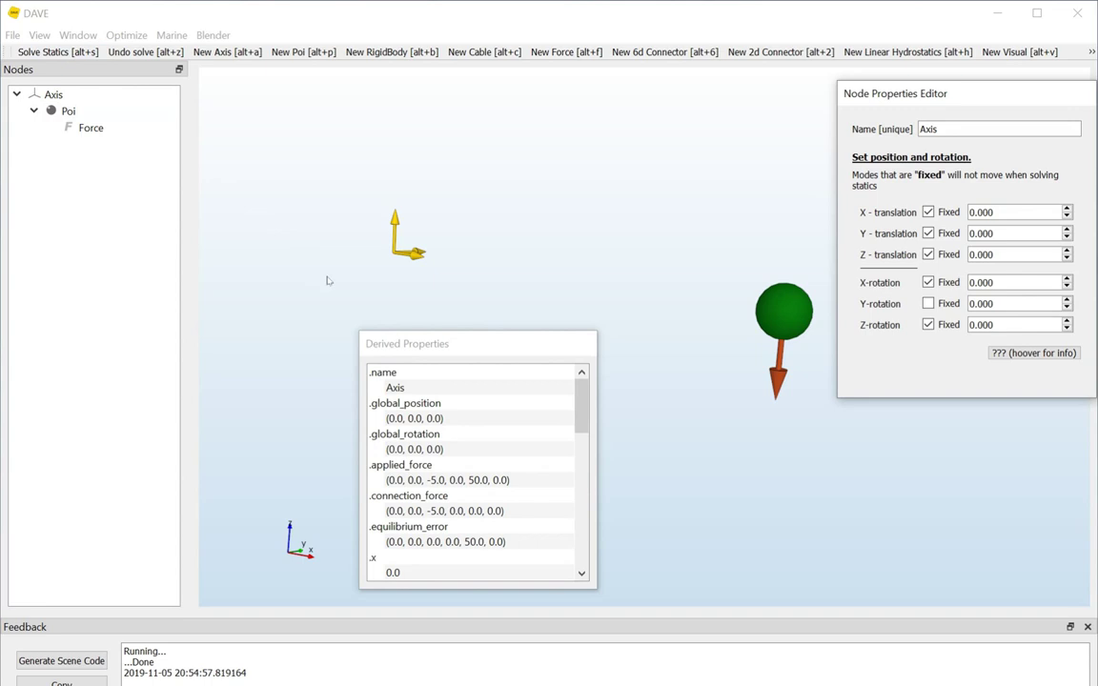
Step: Dock, re-float and shrink the Derived Properties panel
{"action": "left_click_drag", "start_coordinate": [443, 348], "coordinate": [154, 237]}
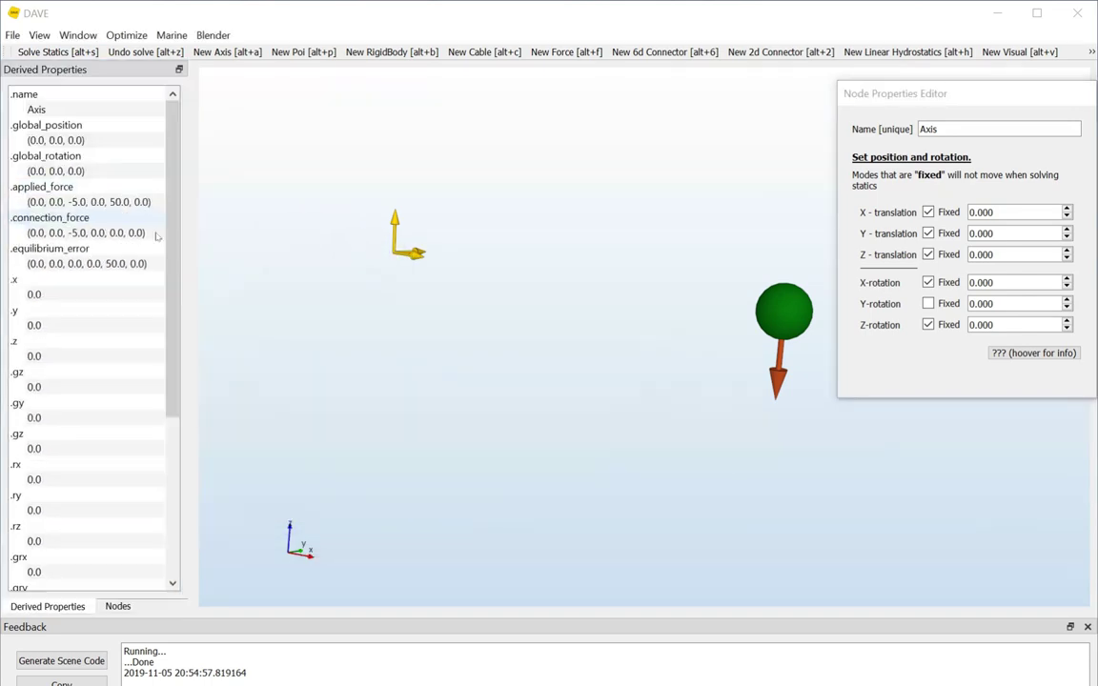
{"action": "left_click_drag", "start_coordinate": [96, 69], "coordinate": [191, 207]}
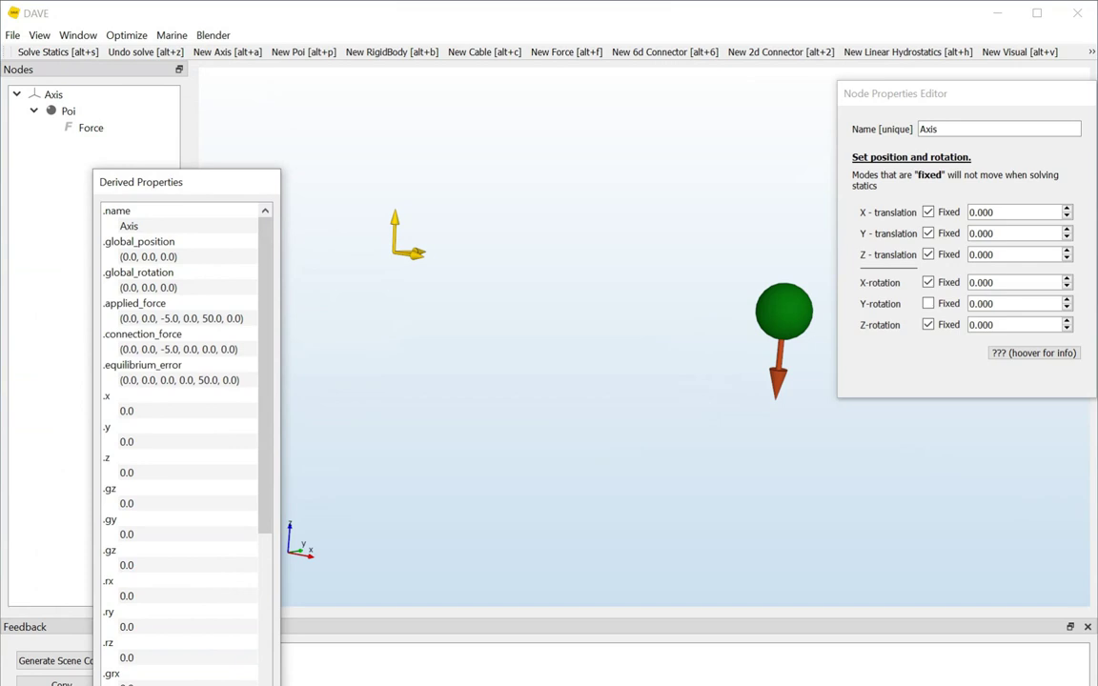
{"action": "left_click_drag", "start_coordinate": [282, 682], "coordinate": [268, 559]}
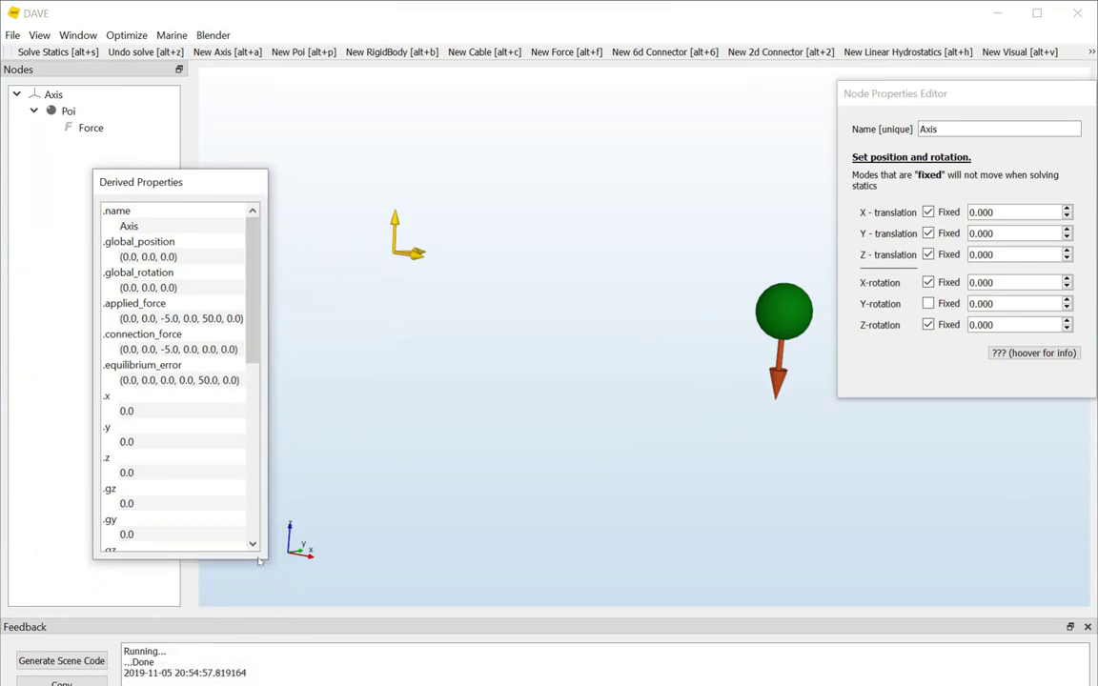
Step: Solve statics so the Poi and its force swing beneath the Axis
{"action": "left_click", "coordinate": [76, 51]}
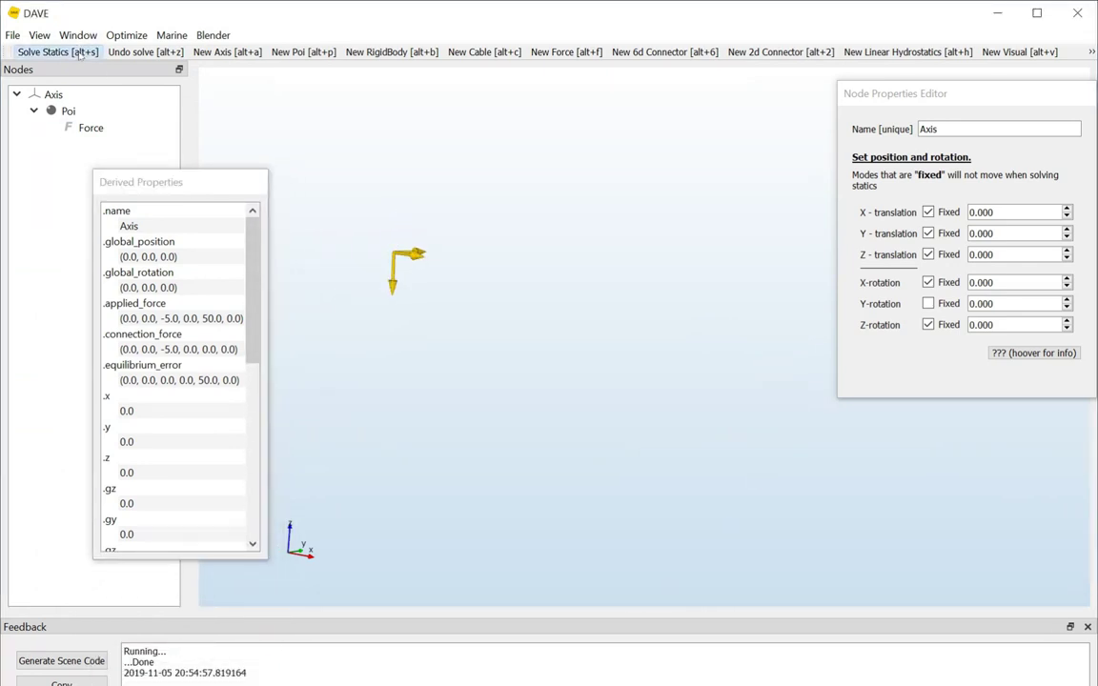
{"action": "middle_click_drag", "start_coordinate": [491, 319], "coordinate": [565, 231]}
{"action": "scroll", "coordinate": [565, 231], "scroll_direction": "down", "scroll_amount": 3}
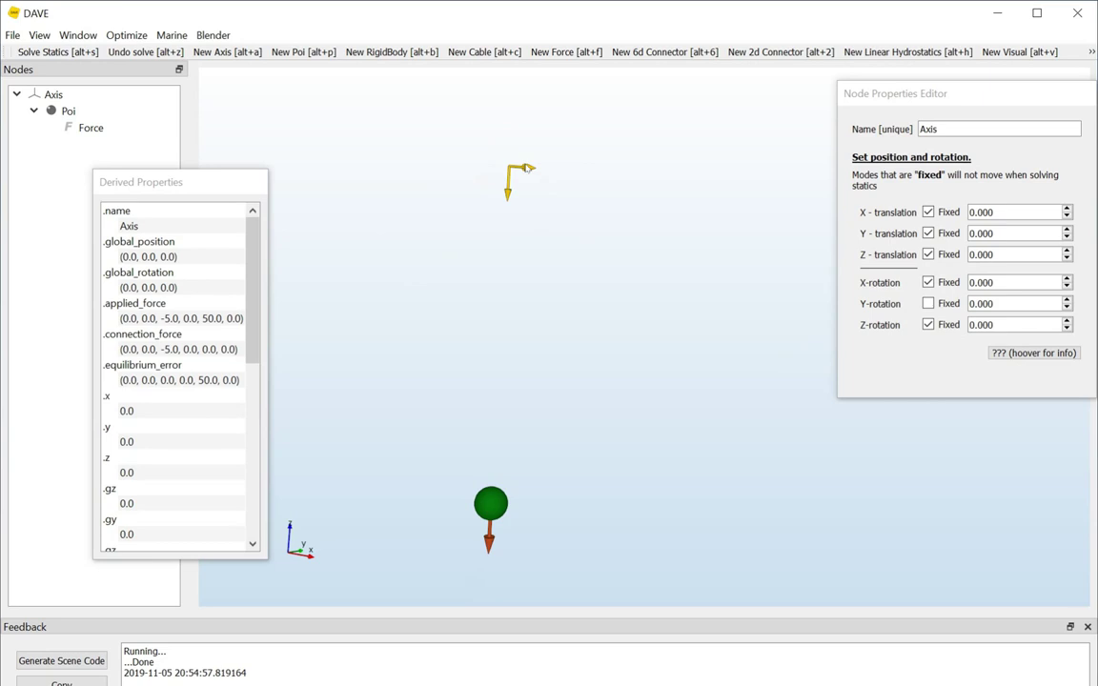
Step: Select the Poi and then the Axis, and widen the Derived Properties panel to show full force and error values
{"action": "left_click", "coordinate": [490, 503]}
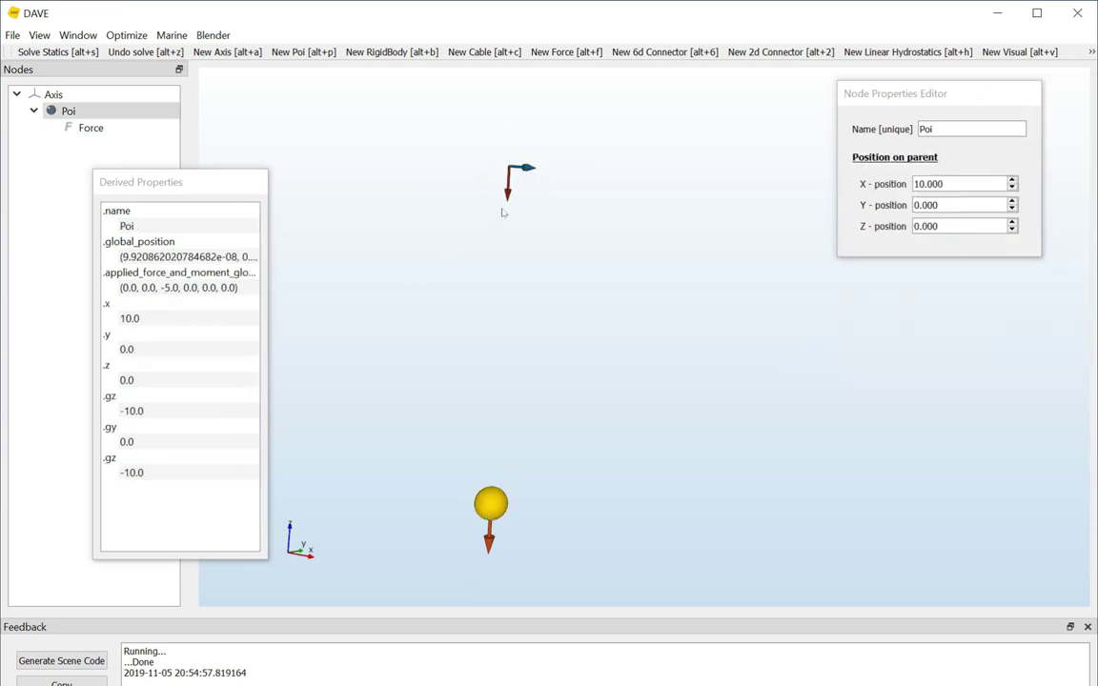
{"action": "left_click", "coordinate": [526, 169]}
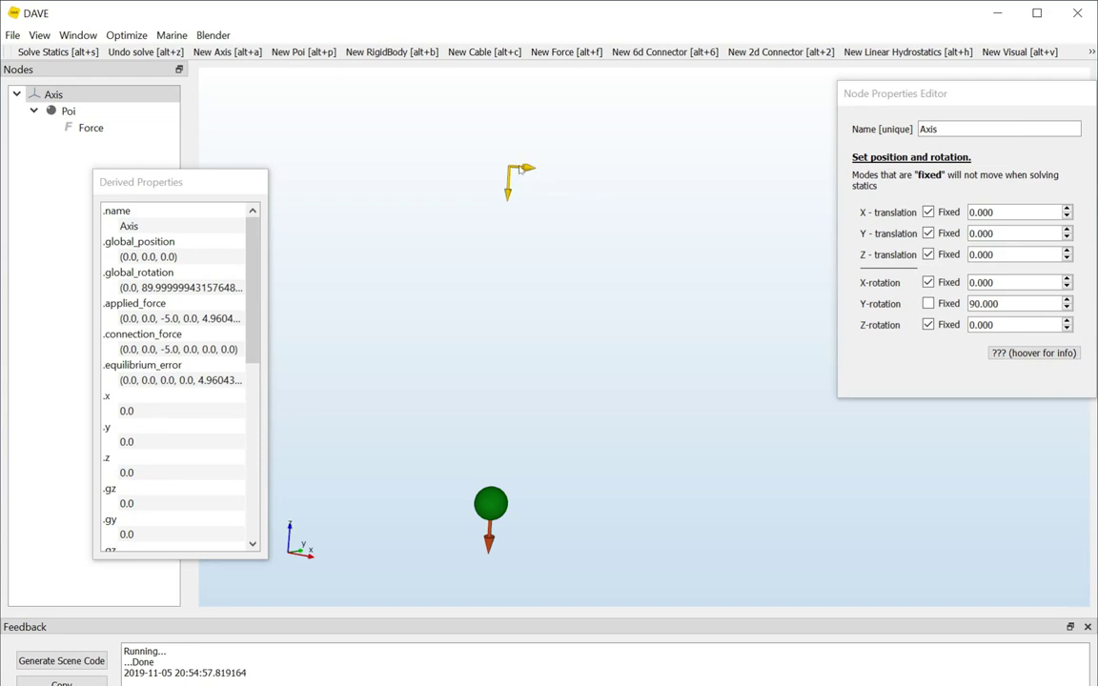
{"action": "left_click", "coordinate": [1012, 304]}
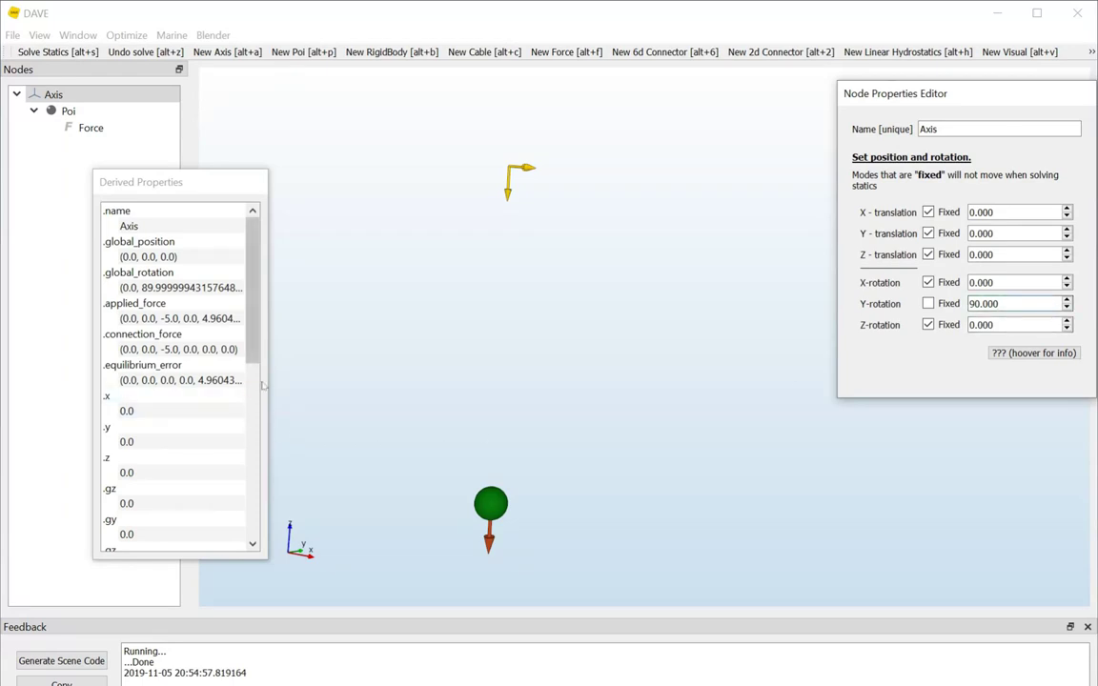
{"action": "left_click_drag", "start_coordinate": [268, 384], "coordinate": [306, 372]}
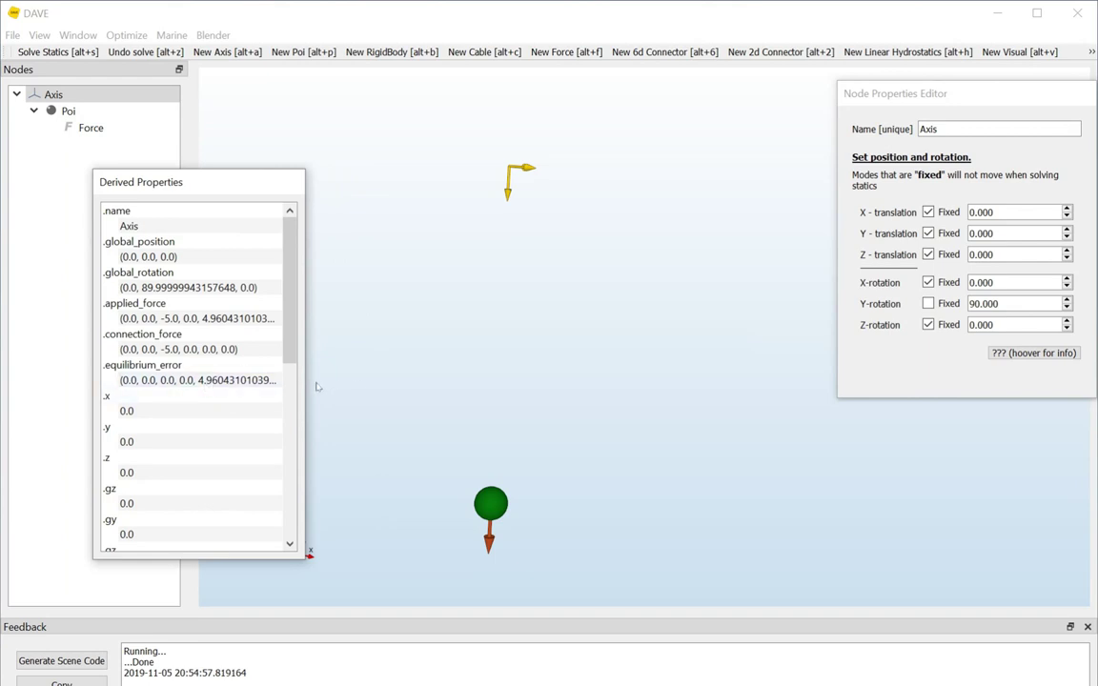
{"action": "left_click_drag", "start_coordinate": [307, 381], "coordinate": [419, 381]}
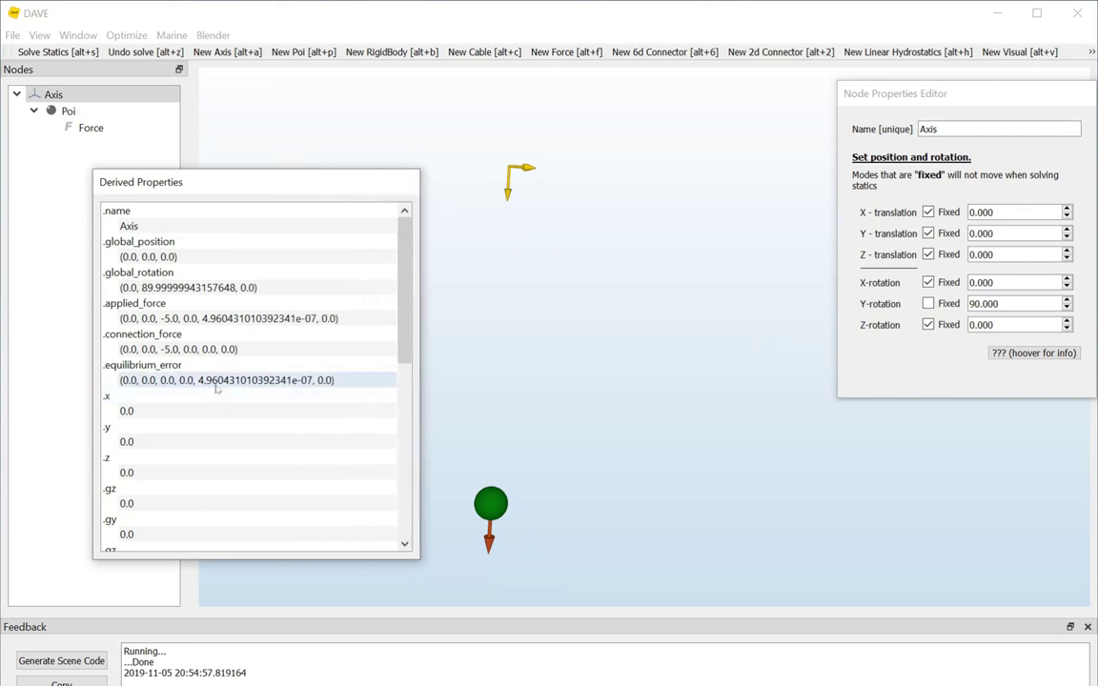
Step: Unfix the Axis's X, Y and Z translations and its X and Z rotations
{"action": "left_click", "coordinate": [928, 213]}
{"action": "left_click", "coordinate": [929, 233]}
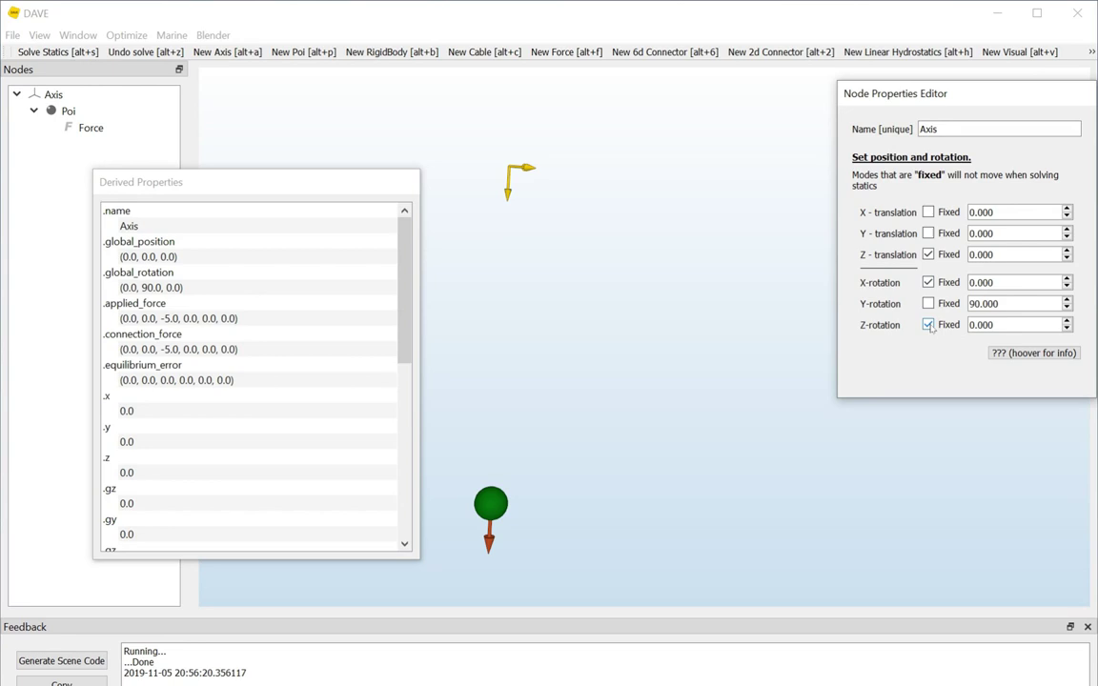
{"action": "left_click", "coordinate": [928, 325]}
{"action": "left_click", "coordinate": [928, 283]}
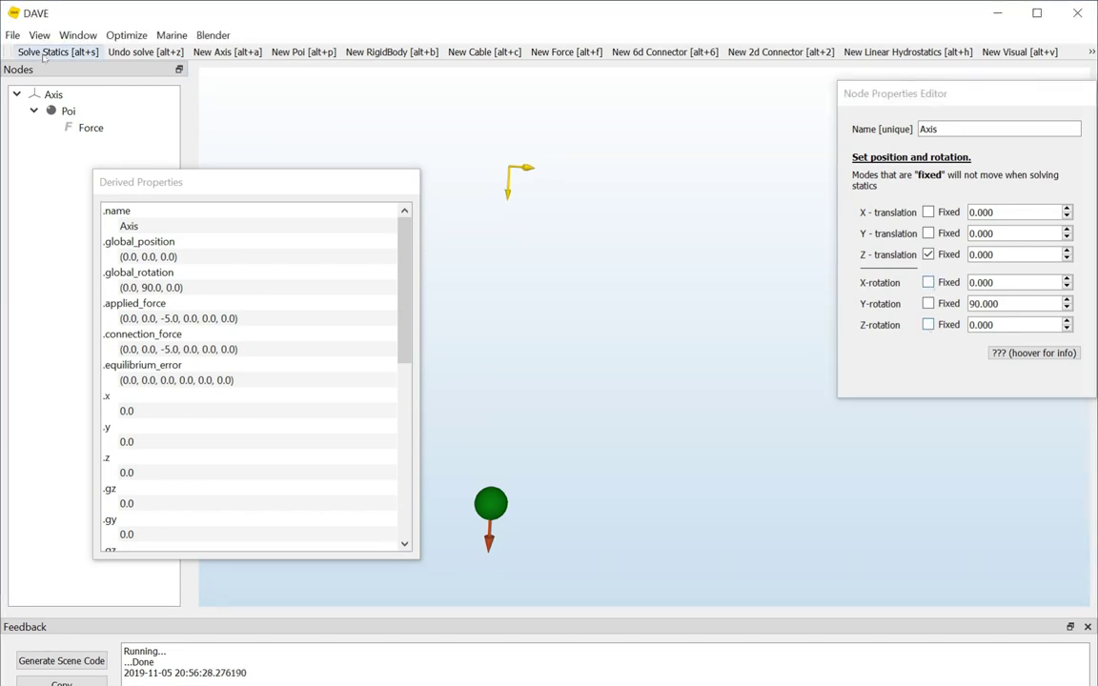
{"action": "left_click", "coordinate": [43, 54]}
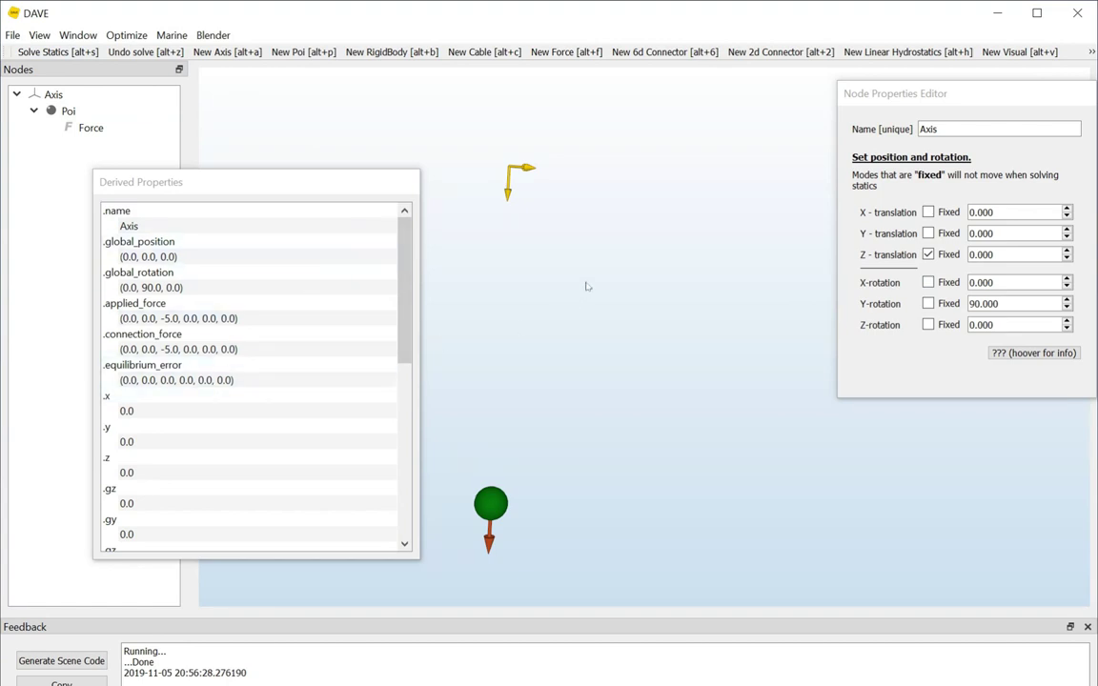
{"action": "scroll", "coordinate": [586, 286], "scroll_direction": "down", "scroll_amount": 2}
{"action": "middle_click_drag", "start_coordinate": [586, 286], "coordinate": [588, 259]}
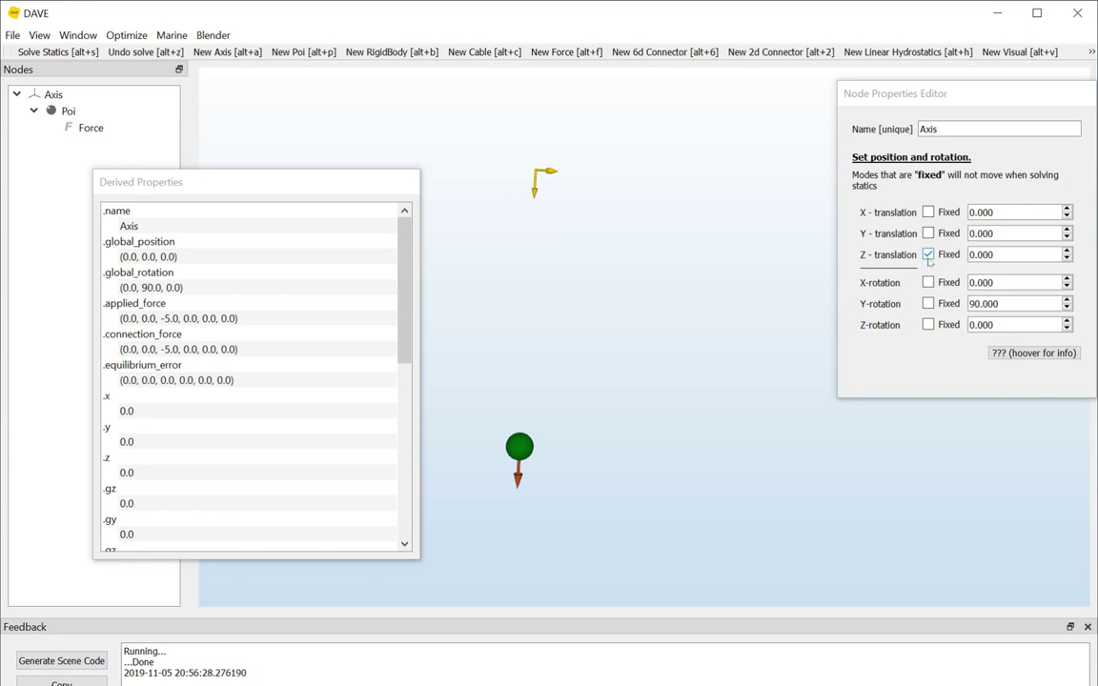
{"action": "left_click", "coordinate": [928, 254]}
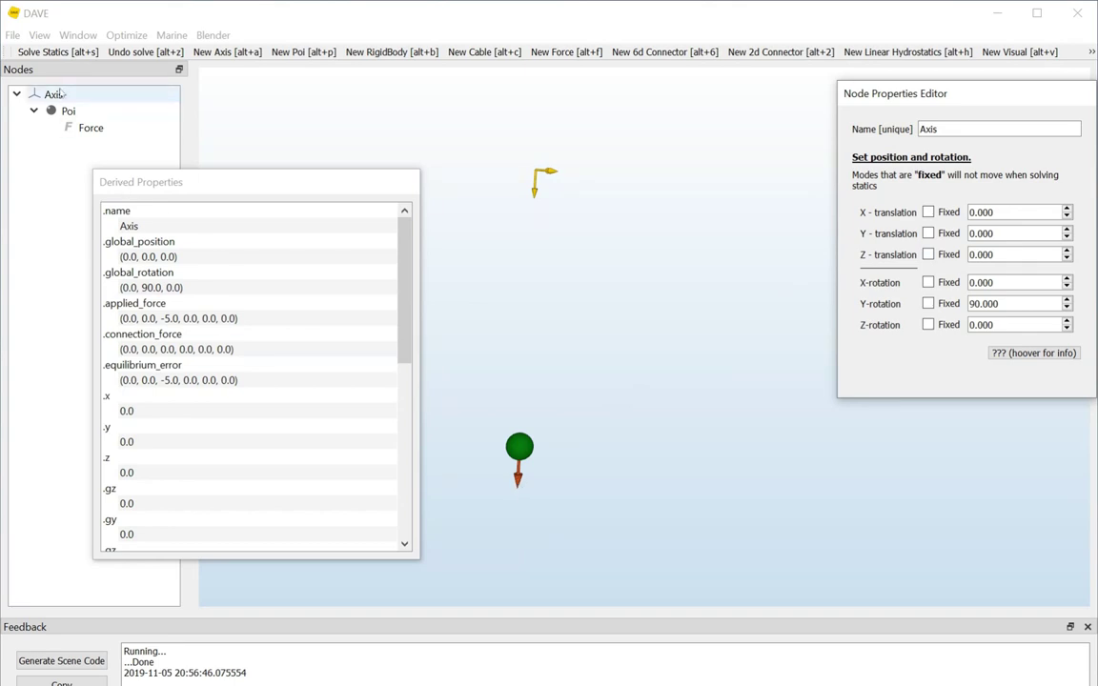
{"action": "left_click", "coordinate": [64, 53]}
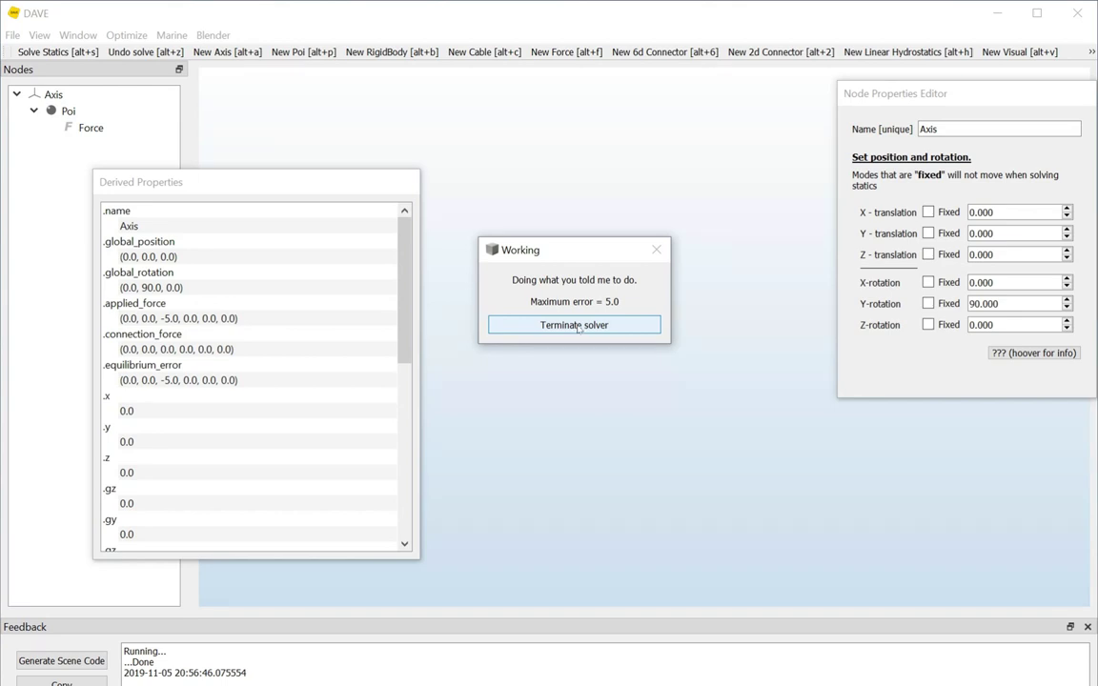
{"action": "left_click", "coordinate": [576, 325]}
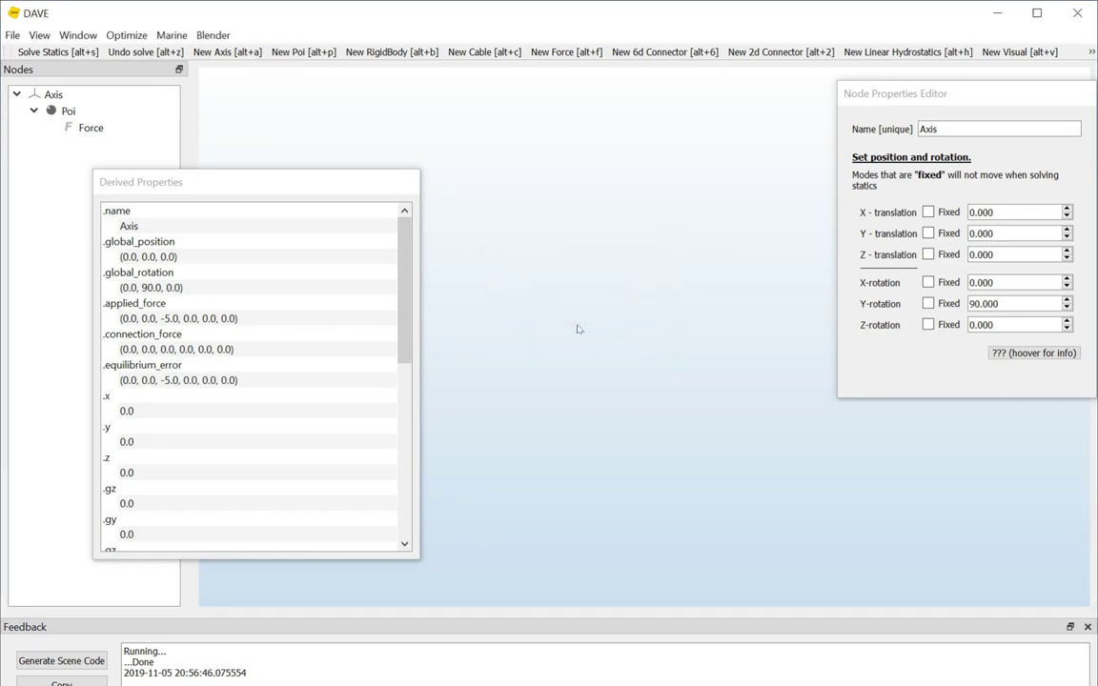
{"action": "left_click", "coordinate": [135, 57]}
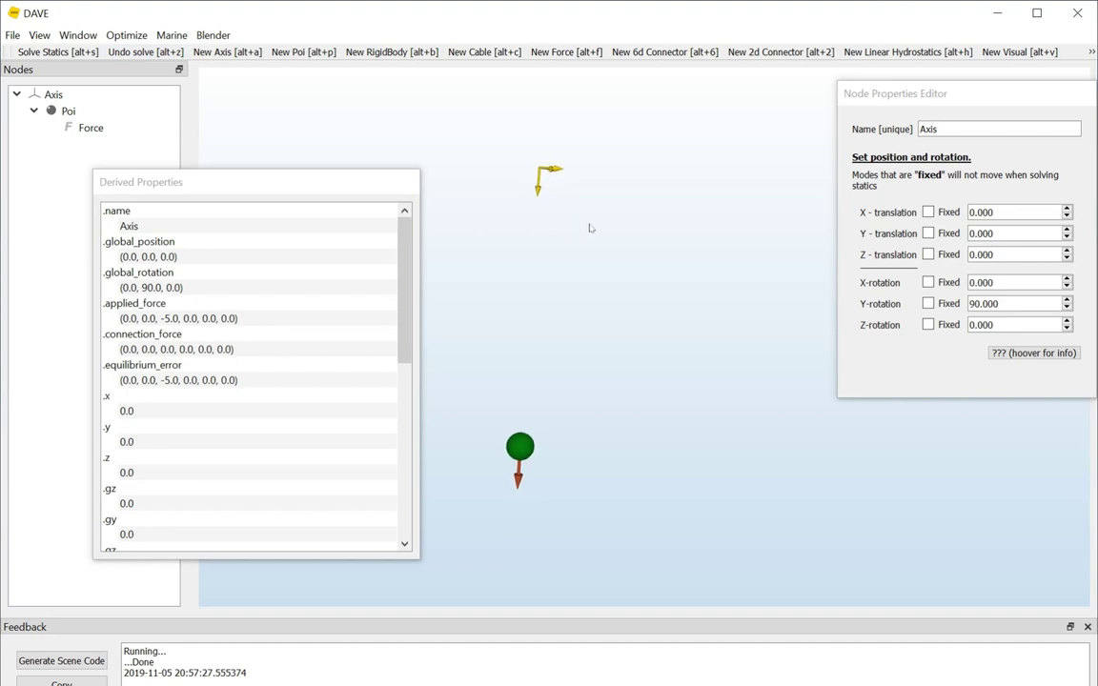
Step: Fix the Axis's Z translation again and set its rotations to -20, 185 and -30
{"action": "left_click", "coordinate": [928, 254]}
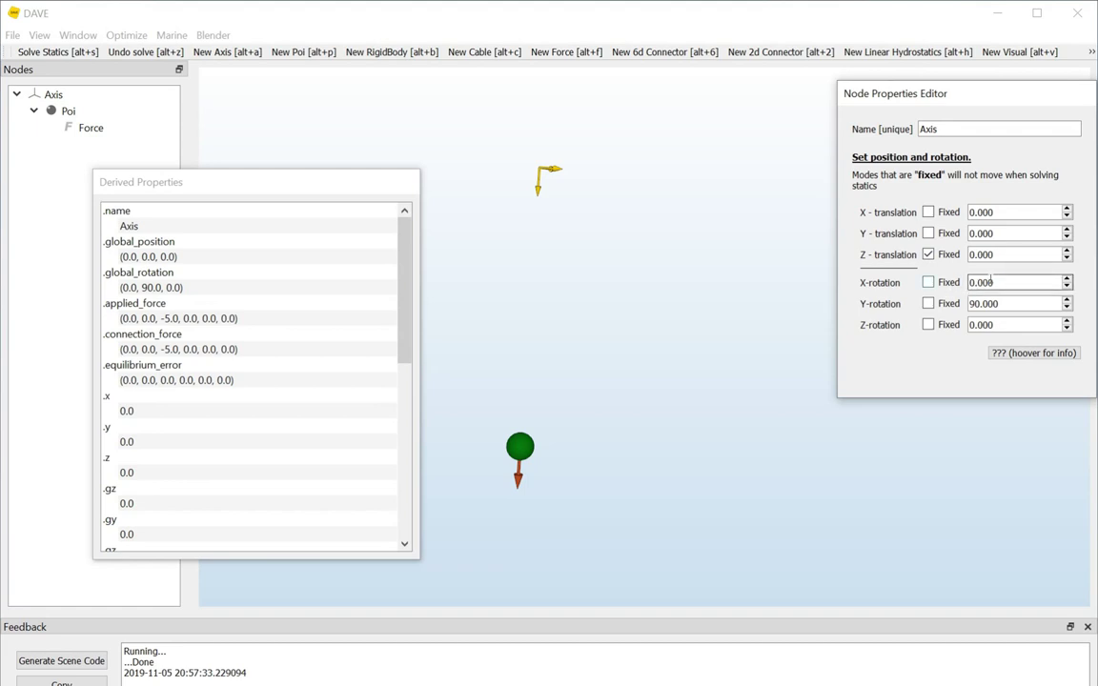
{"action": "left_click_drag", "start_coordinate": [988, 283], "coordinate": [1000, 282]}
{"action": "scroll", "coordinate": [997, 283], "scroll_direction": "down", "scroll_amount": 20}
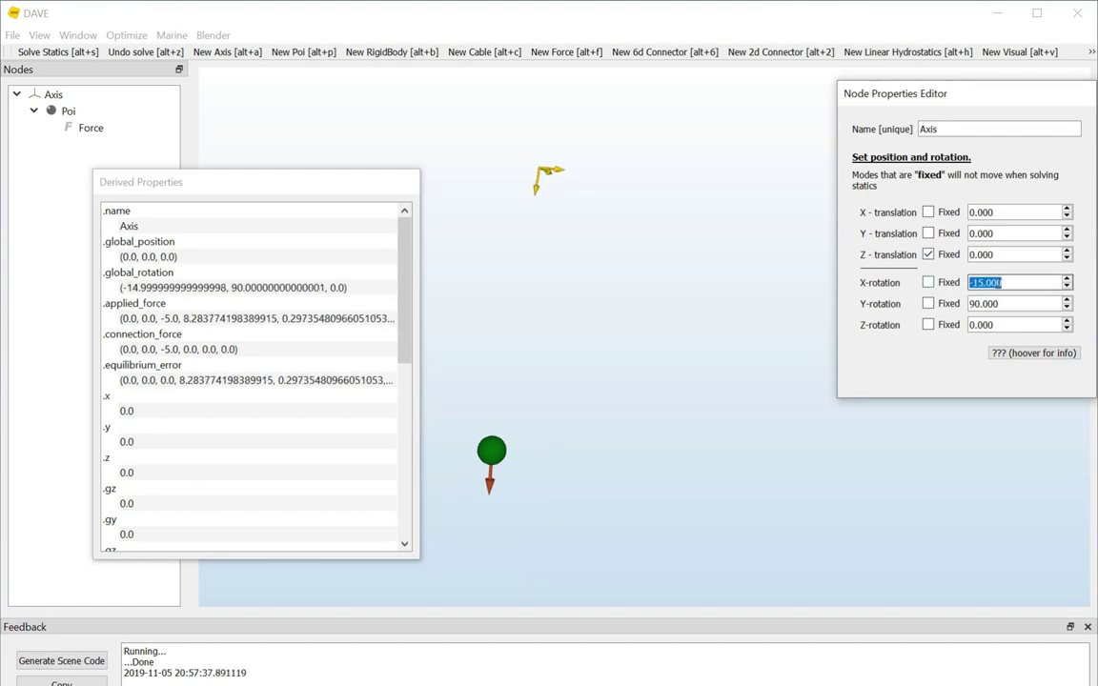
{"action": "left_click", "coordinate": [1032, 324]}
{"action": "scroll", "coordinate": [1030, 323], "scroll_direction": "down", "scroll_amount": 20}
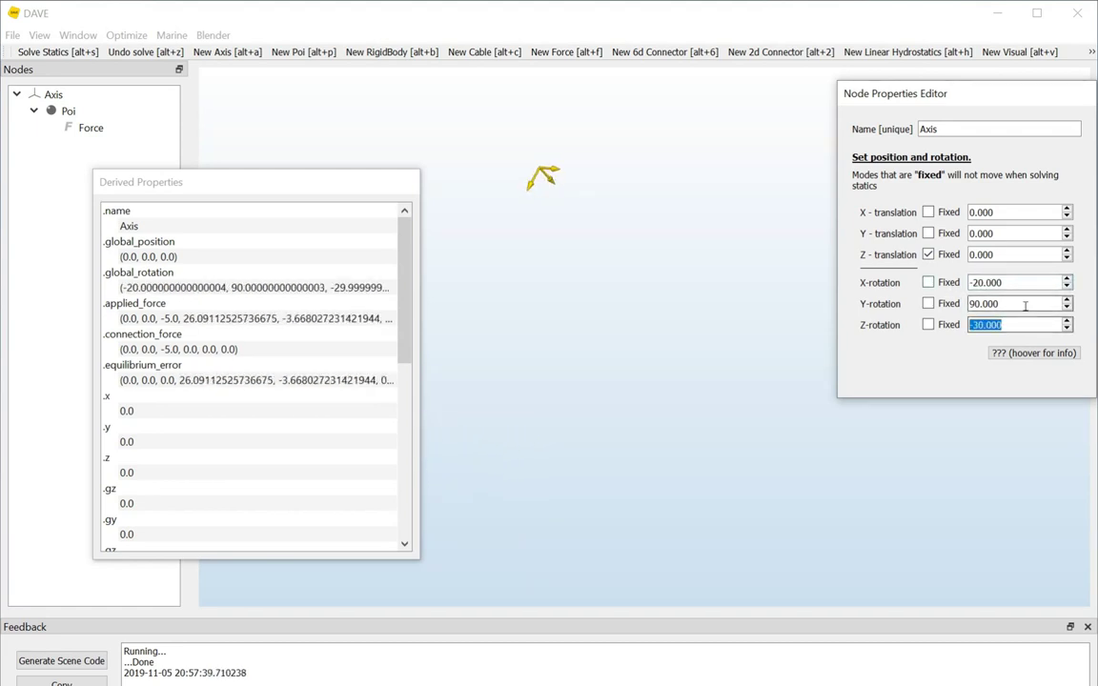
{"action": "scroll", "coordinate": [1027, 303], "scroll_direction": "up", "scroll_amount": 20}
{"action": "scroll", "coordinate": [1025, 303], "scroll_direction": "up", "scroll_amount": 20}
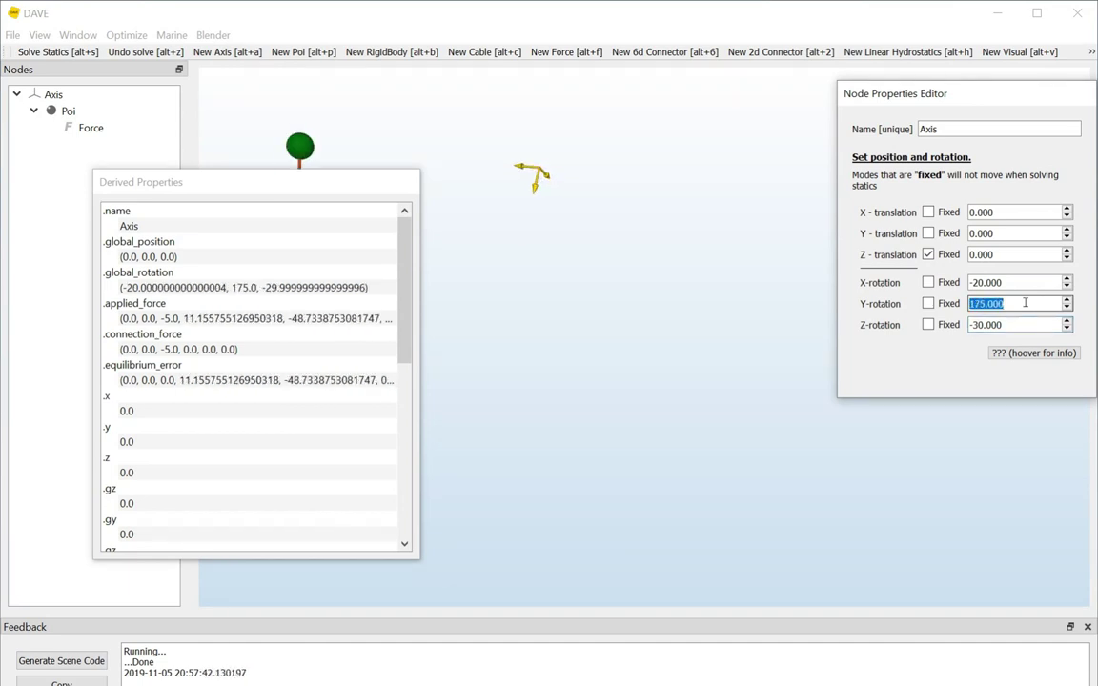
Step: Solve statics for the rotated Axis and select the Force to inspect its values
{"action": "middle_click_drag", "start_coordinate": [634, 242], "coordinate": [758, 252]}
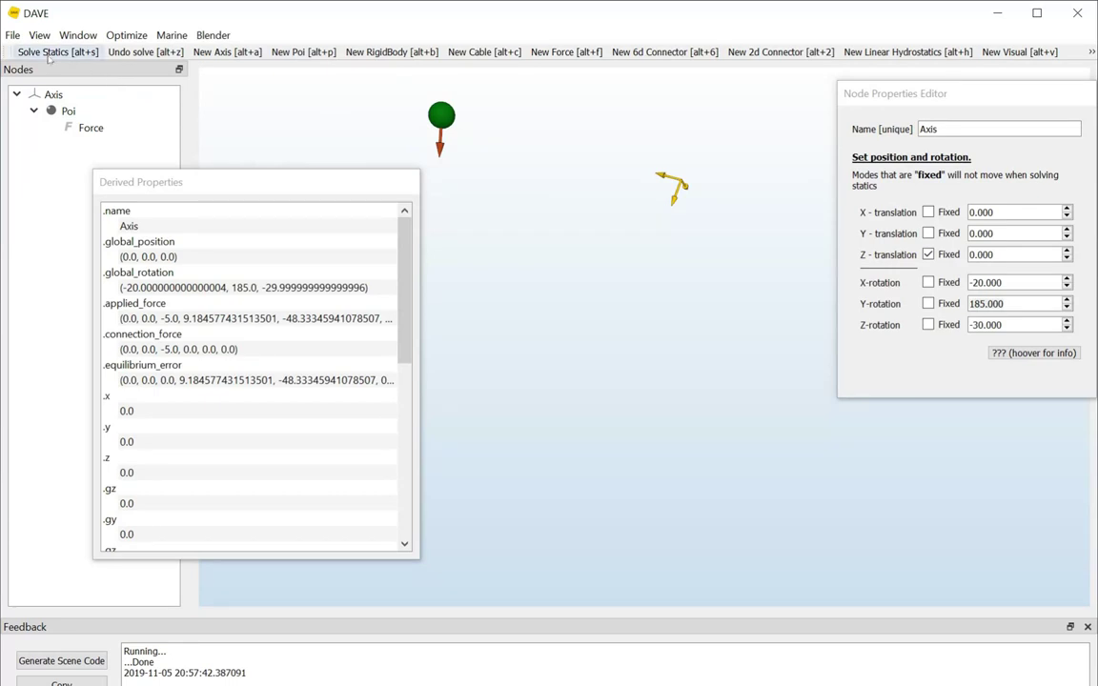
{"action": "left_click", "coordinate": [52, 54]}
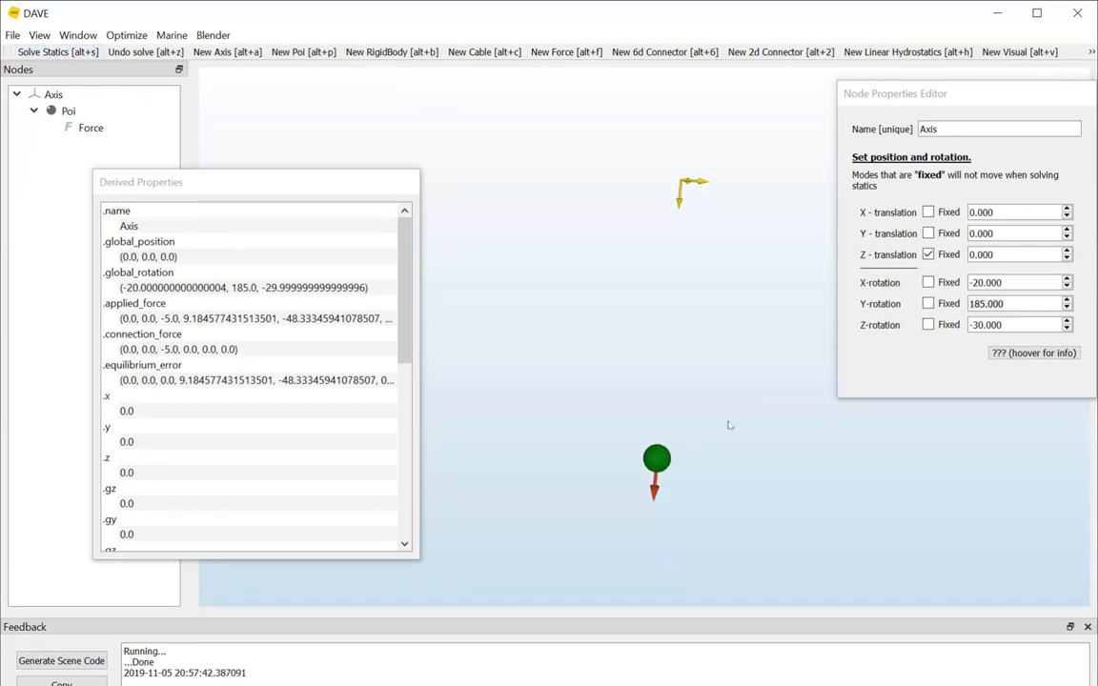
{"action": "left_click", "coordinate": [655, 488]}
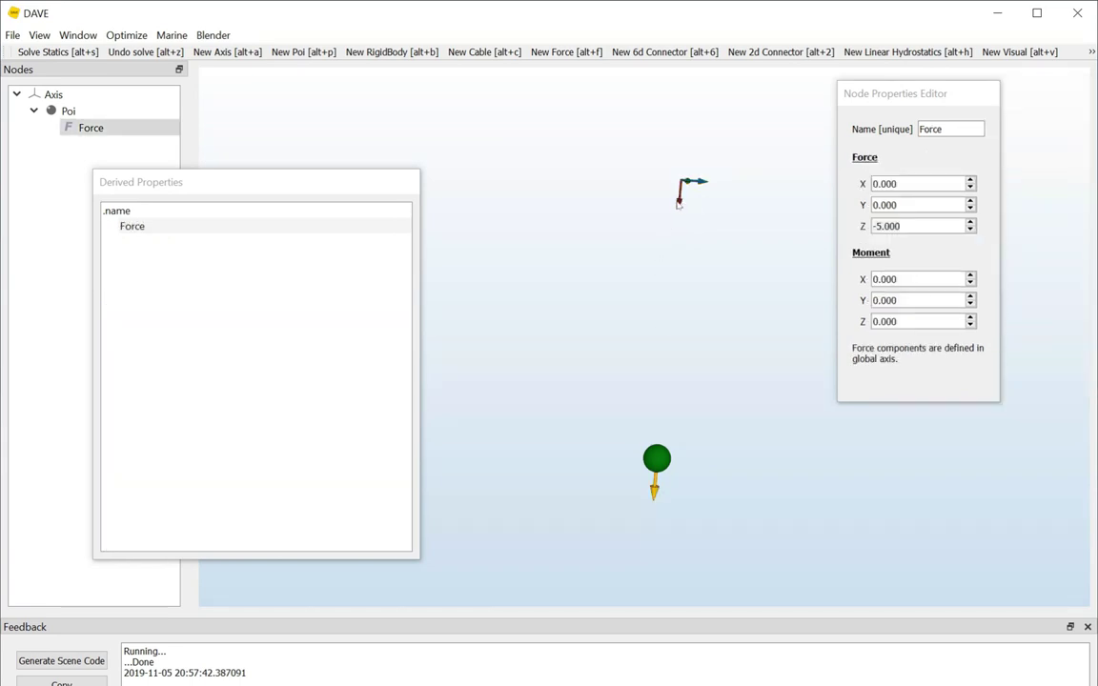
Step: Select the Axis again and move the Derived Properties window to the right
{"action": "left_click", "coordinate": [679, 198]}
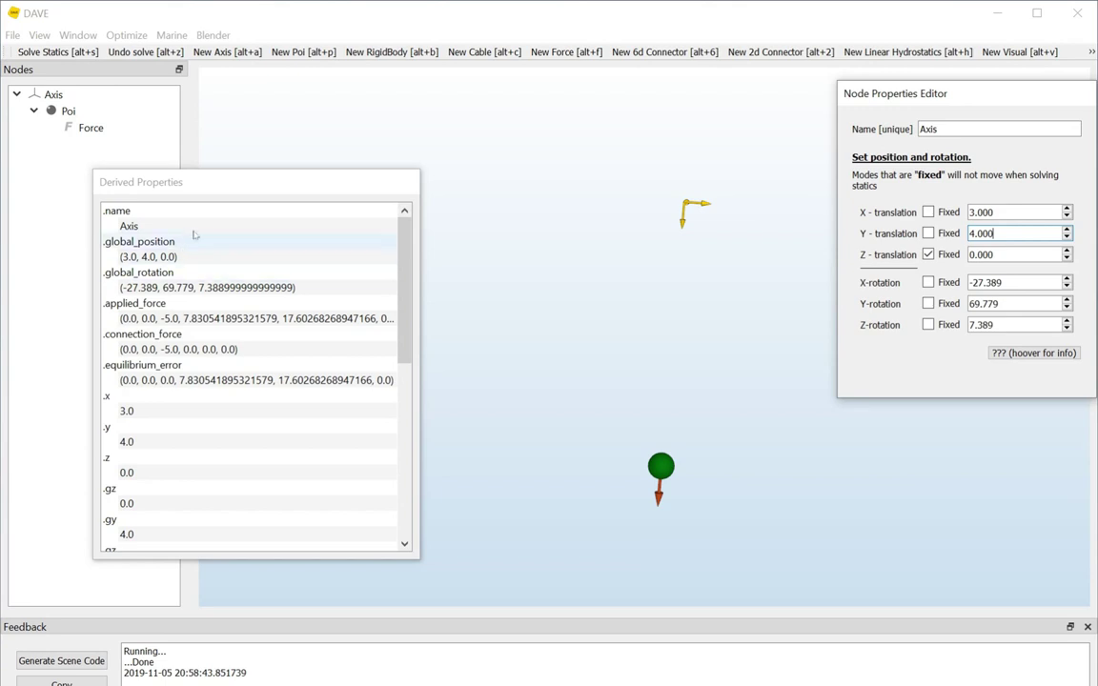
{"action": "left_click_drag", "start_coordinate": [220, 183], "coordinate": [295, 203]}
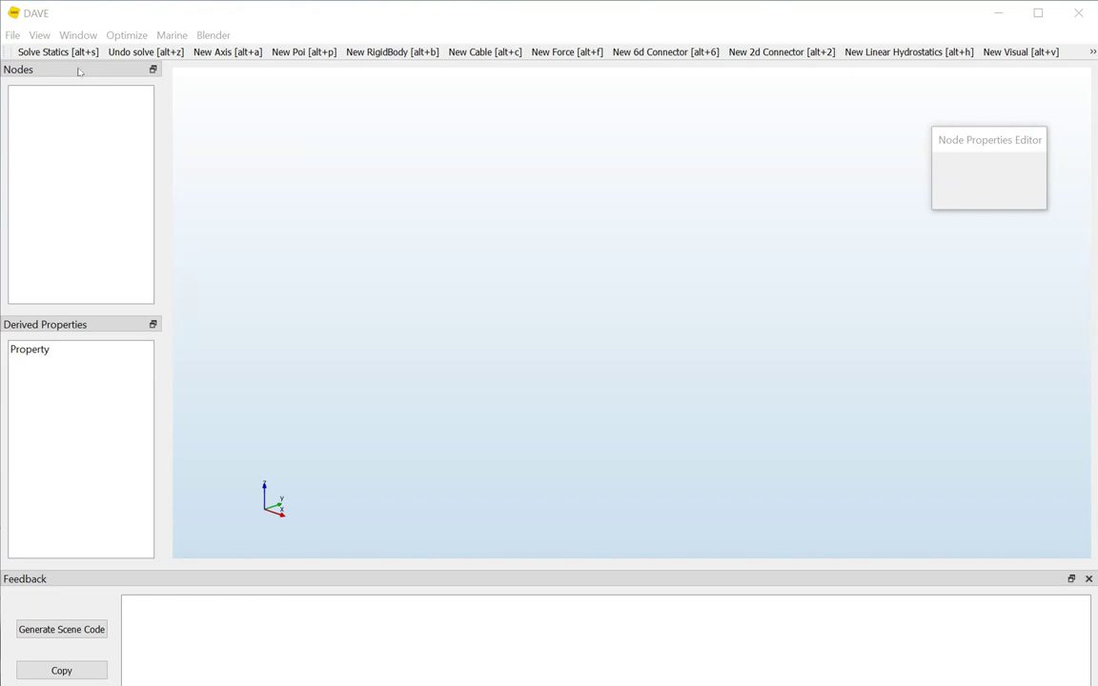
Step: Open the Standard assets import browser from the File menu
{"action": "left_click", "coordinate": [13, 35]}
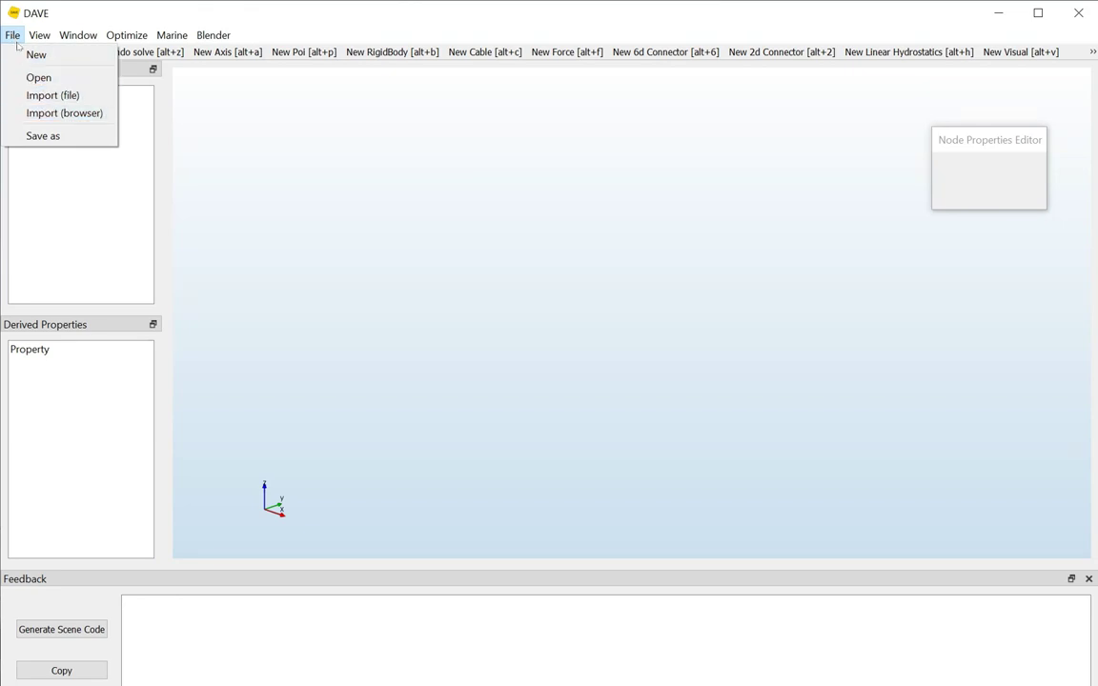
{"action": "left_click", "coordinate": [61, 115]}
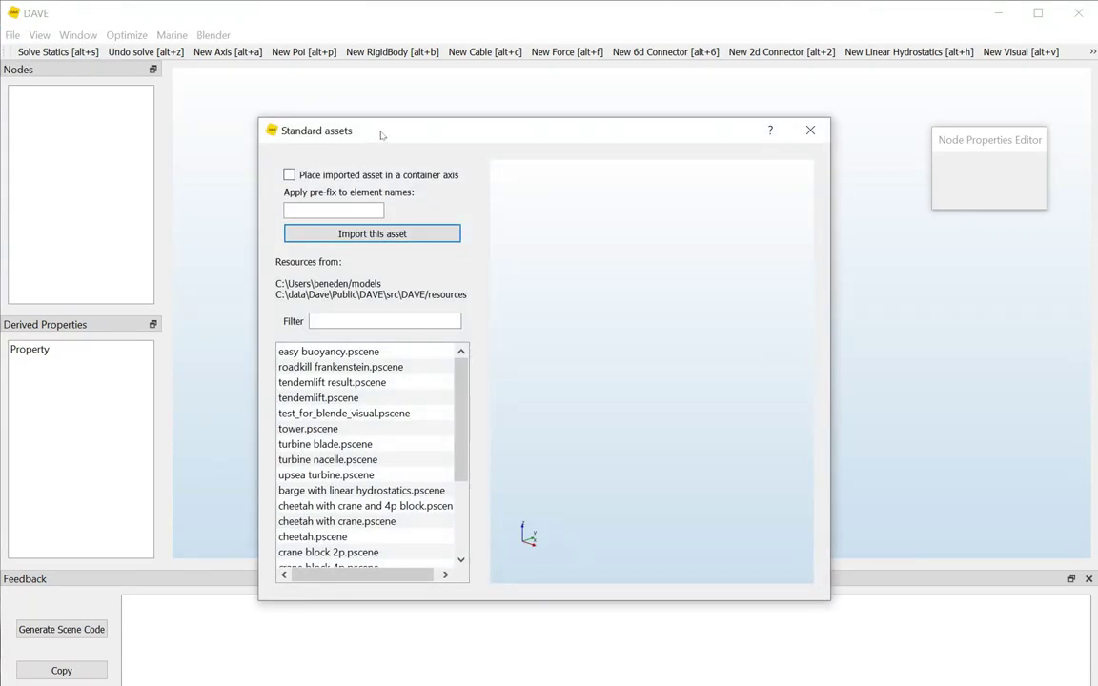
Step: Preview the turtle, husky tug and octopus assets, then select 'cheetah with crane and 4p block.pscene'
{"action": "left_click_drag", "start_coordinate": [464, 379], "coordinate": [464, 430]}
{"action": "scroll", "coordinate": [463, 494], "scroll_direction": "down", "scroll_amount": 1}
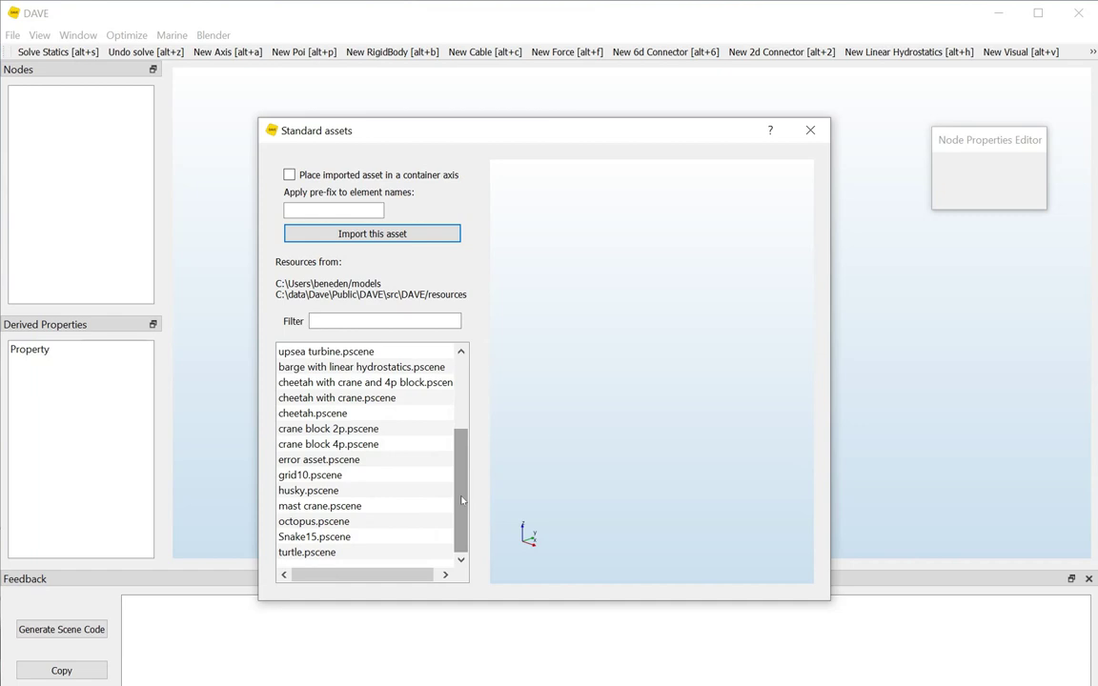
{"action": "left_click", "coordinate": [317, 556]}
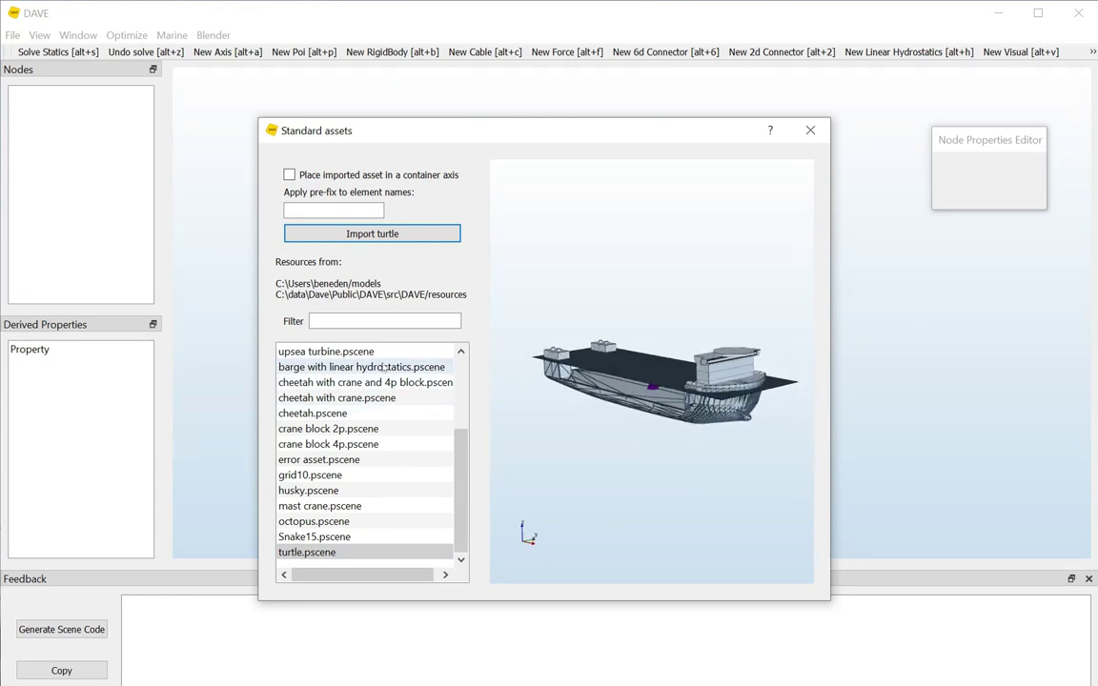
{"action": "left_click", "coordinate": [333, 490]}
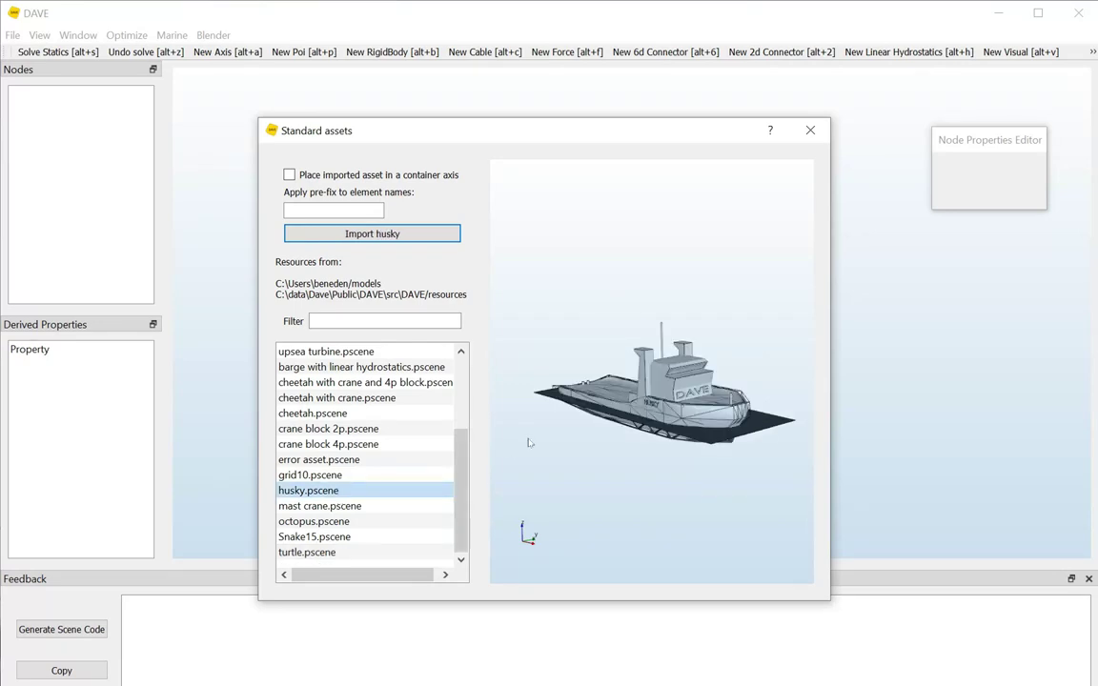
{"action": "left_click", "coordinate": [352, 522]}
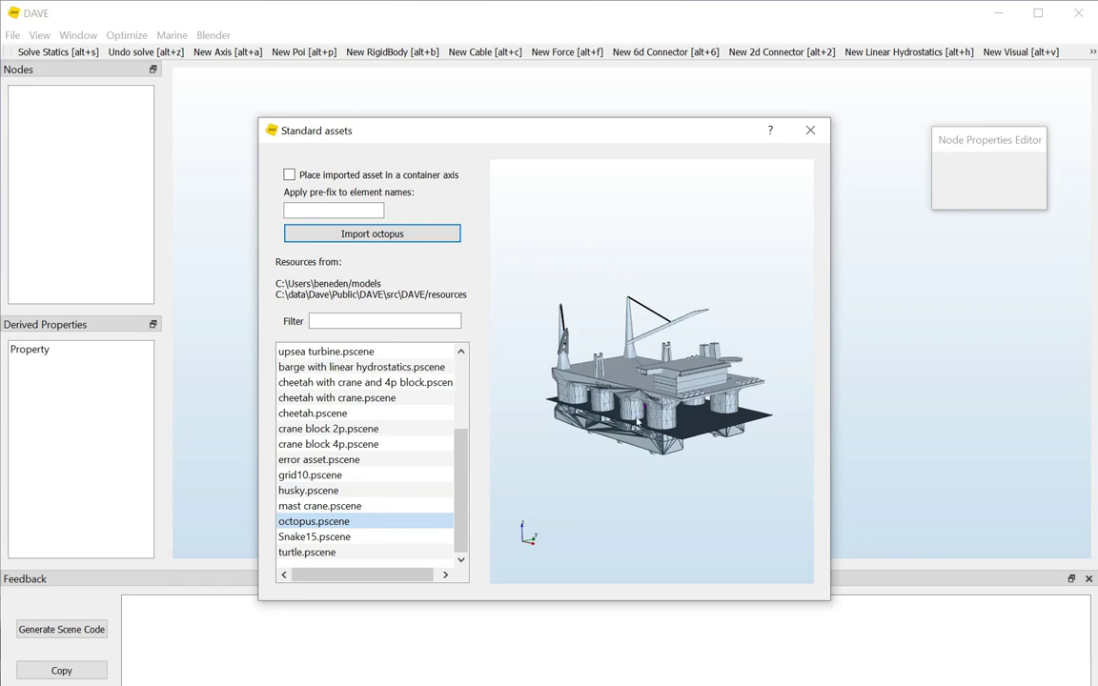
{"action": "left_click_drag", "start_coordinate": [636, 422], "coordinate": [522, 448]}
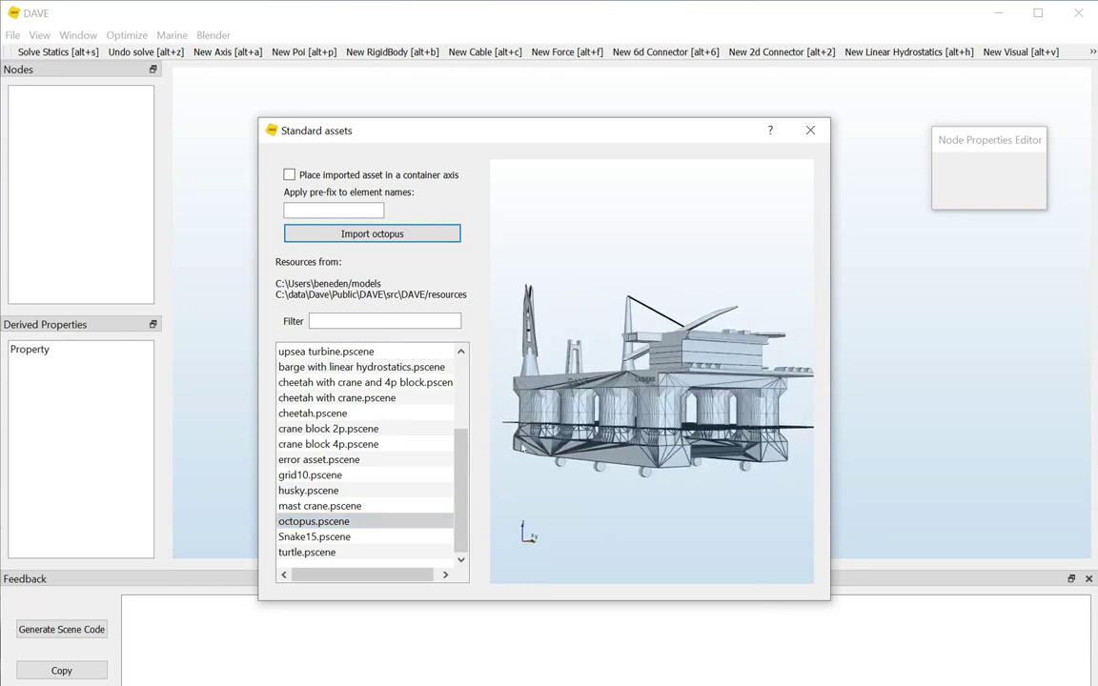
{"action": "scroll", "coordinate": [467, 415], "scroll_direction": "up", "scroll_amount": 2}
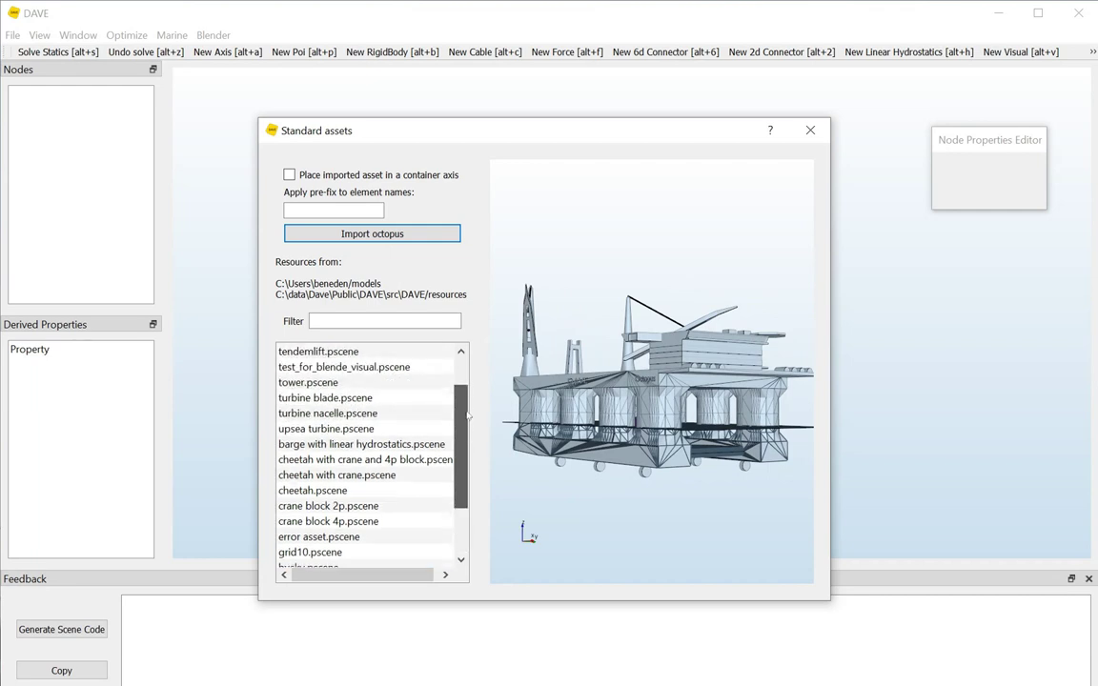
{"action": "scroll", "coordinate": [467, 414], "scroll_direction": "up", "scroll_amount": 1}
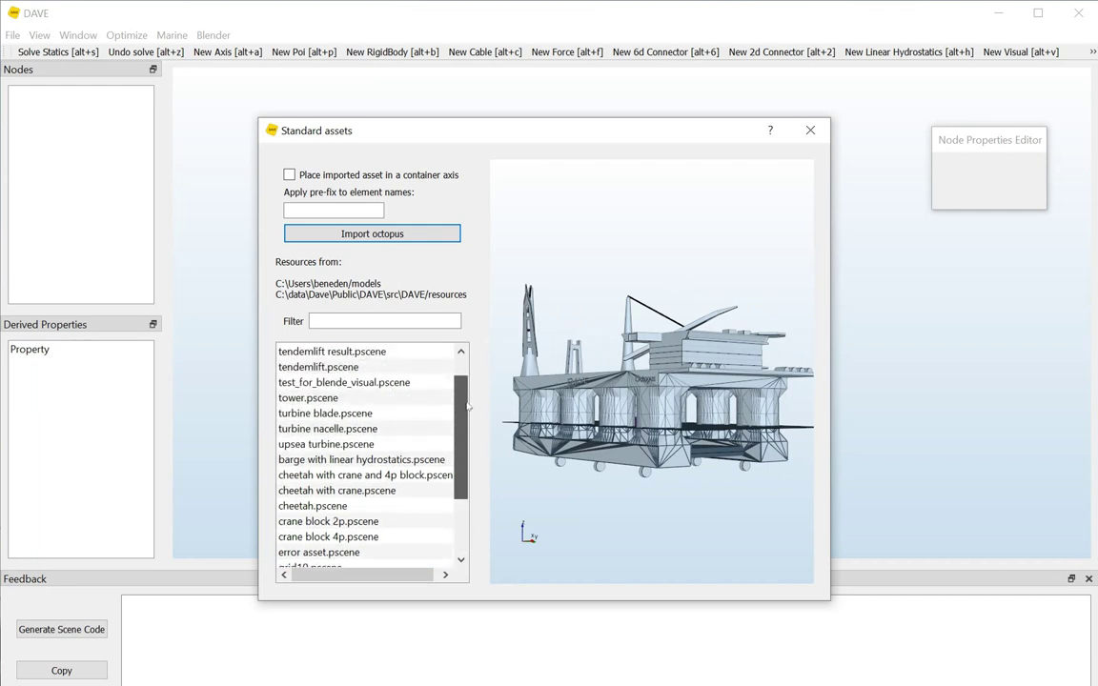
{"action": "left_click", "coordinate": [376, 479]}
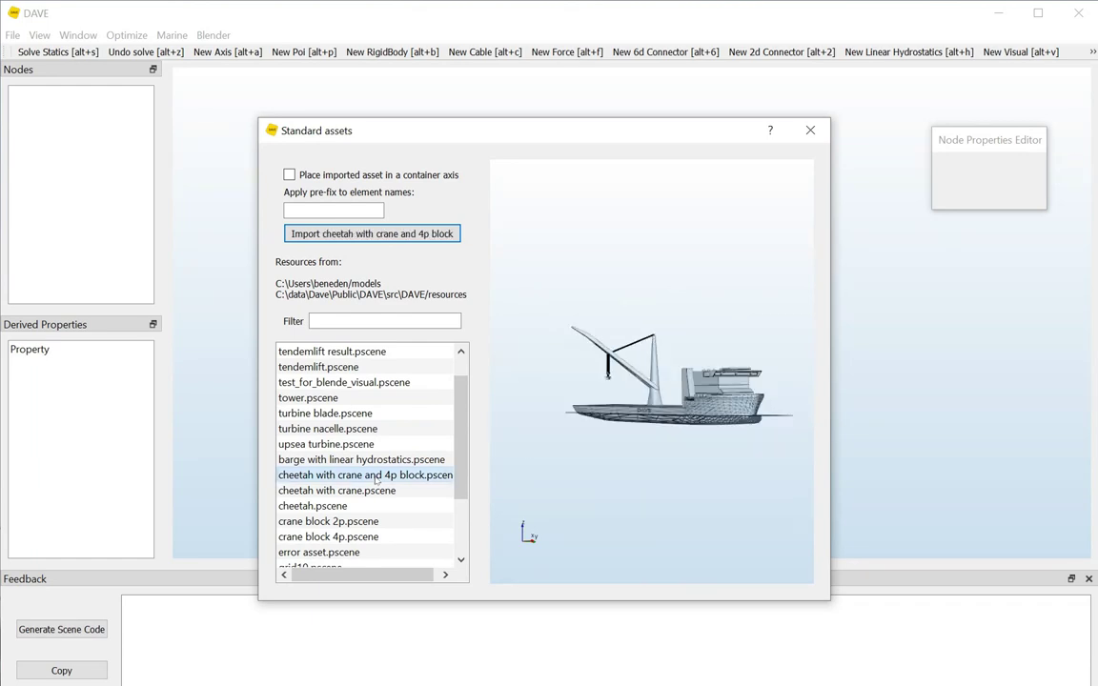
Step: Import 'cheetah with crane and 4p block' and orbit and zoom onto the vessel
{"action": "left_click", "coordinate": [385, 234]}
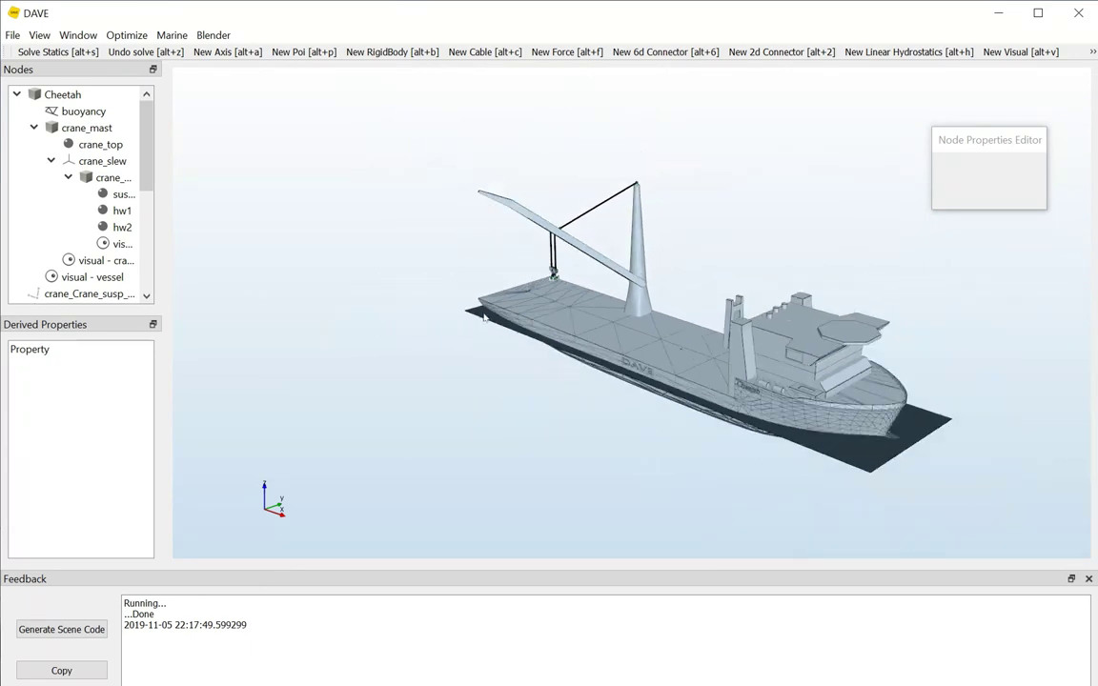
{"action": "left_click_drag", "start_coordinate": [619, 431], "coordinate": [503, 417]}
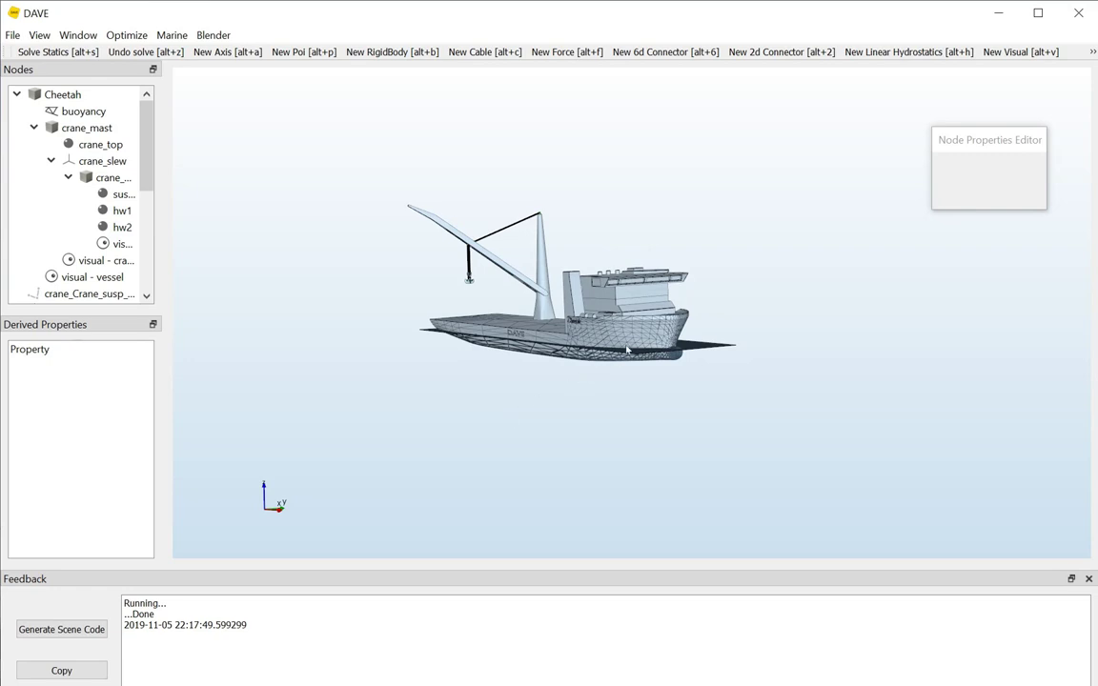
{"action": "scroll", "coordinate": [551, 382], "scroll_direction": "up", "scroll_amount": 5}
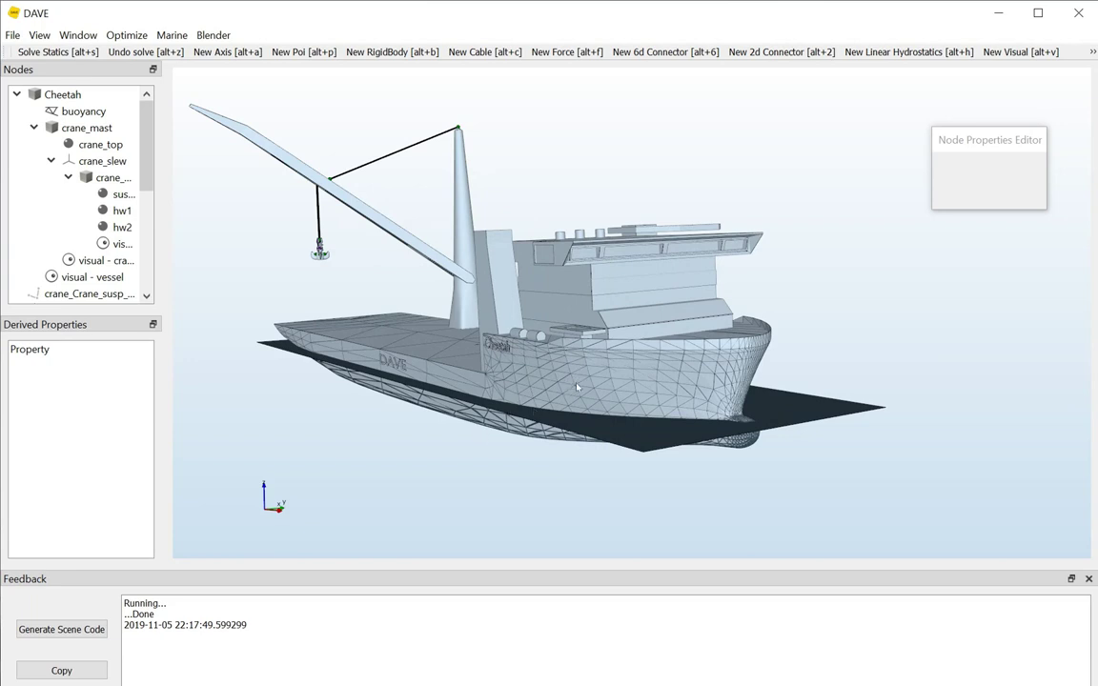
Step: Select the hull's buoyancy node, buoyancy cheetah.obj, and orbit to view the vessel from above
{"action": "left_click", "coordinate": [429, 373]}
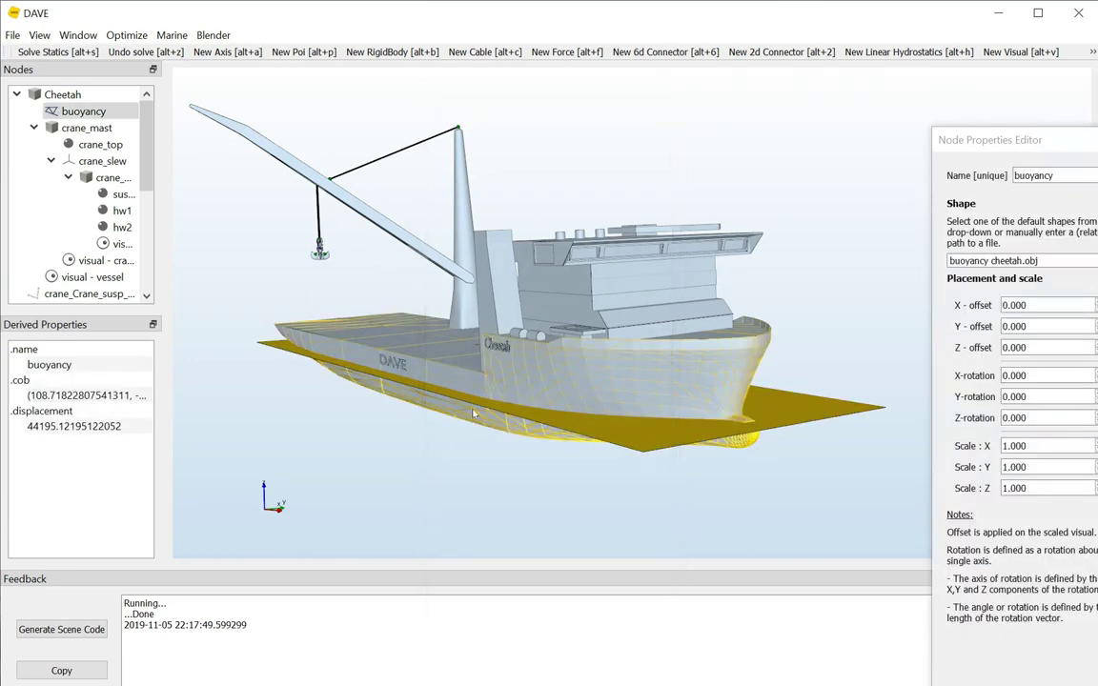
{"action": "left_click_drag", "start_coordinate": [314, 392], "coordinate": [341, 390]}
{"action": "left_click_drag", "start_coordinate": [533, 376], "coordinate": [579, 415]}
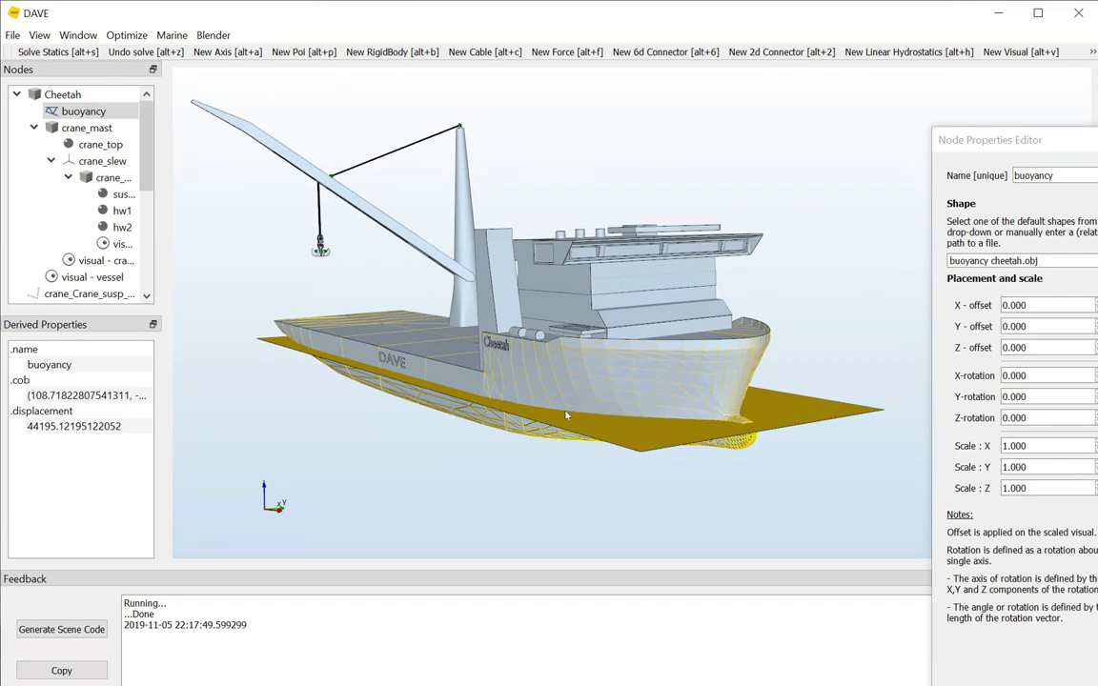
Step: Open the Marine Stability-curve tool and enter Cheetah as the node
{"action": "left_click_drag", "start_coordinate": [1011, 140], "coordinate": [962, 100]}
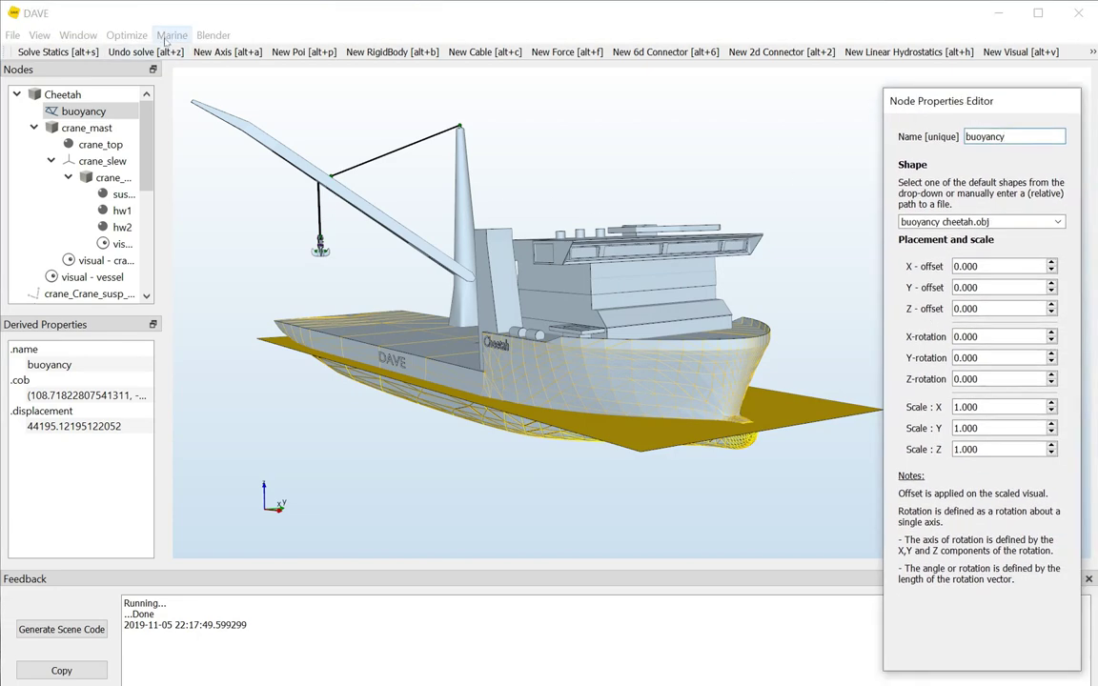
{"action": "left_click", "coordinate": [167, 36]}
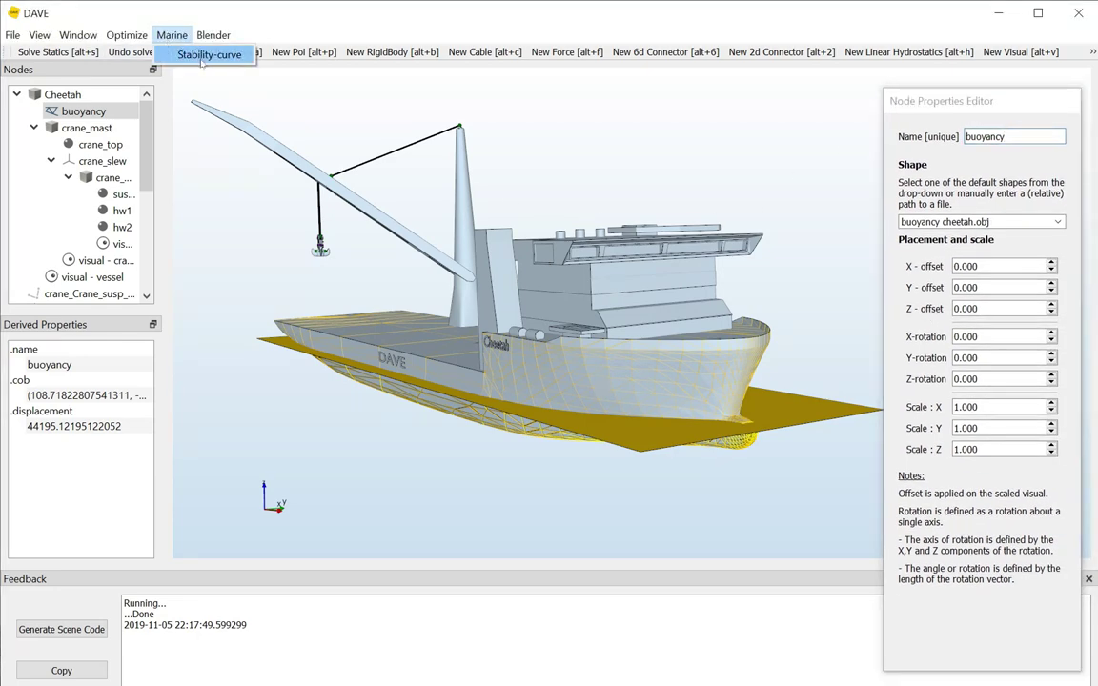
{"action": "left_click", "coordinate": [205, 56]}
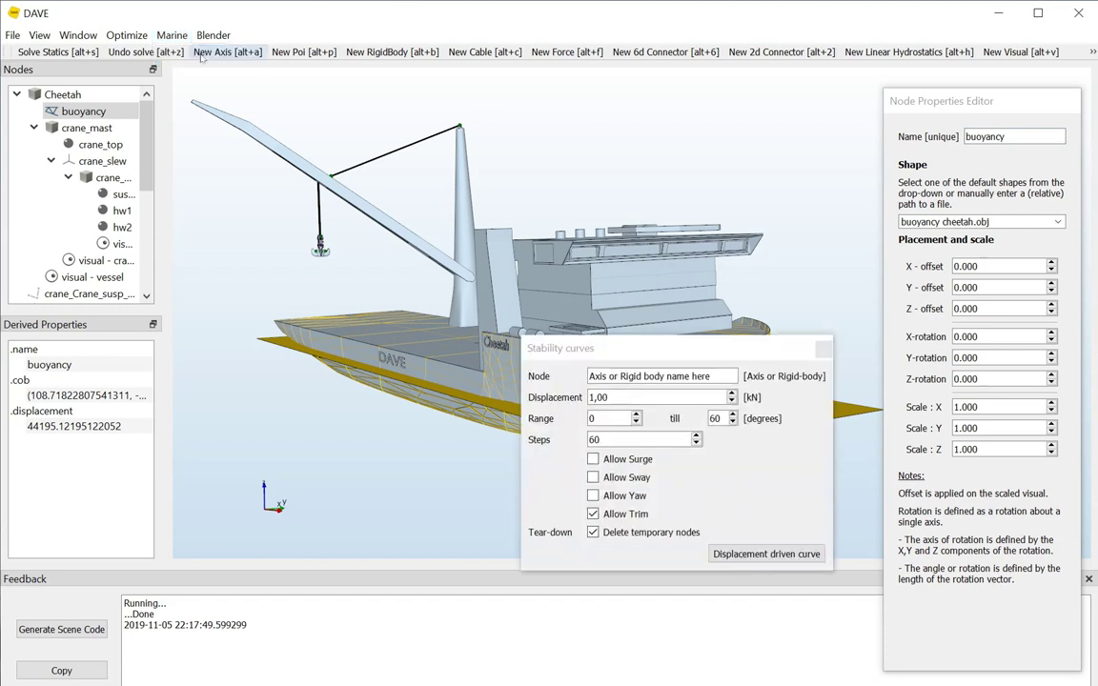
{"action": "left_click", "coordinate": [716, 374]}
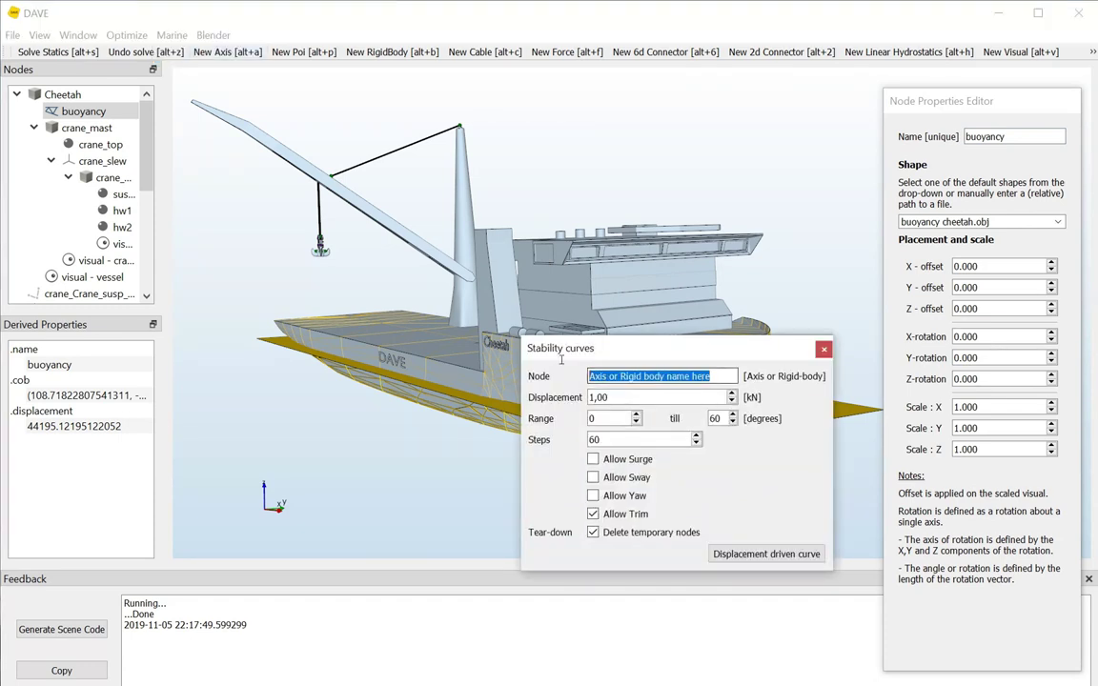
{"action": "type", "text": "Cheetah"}
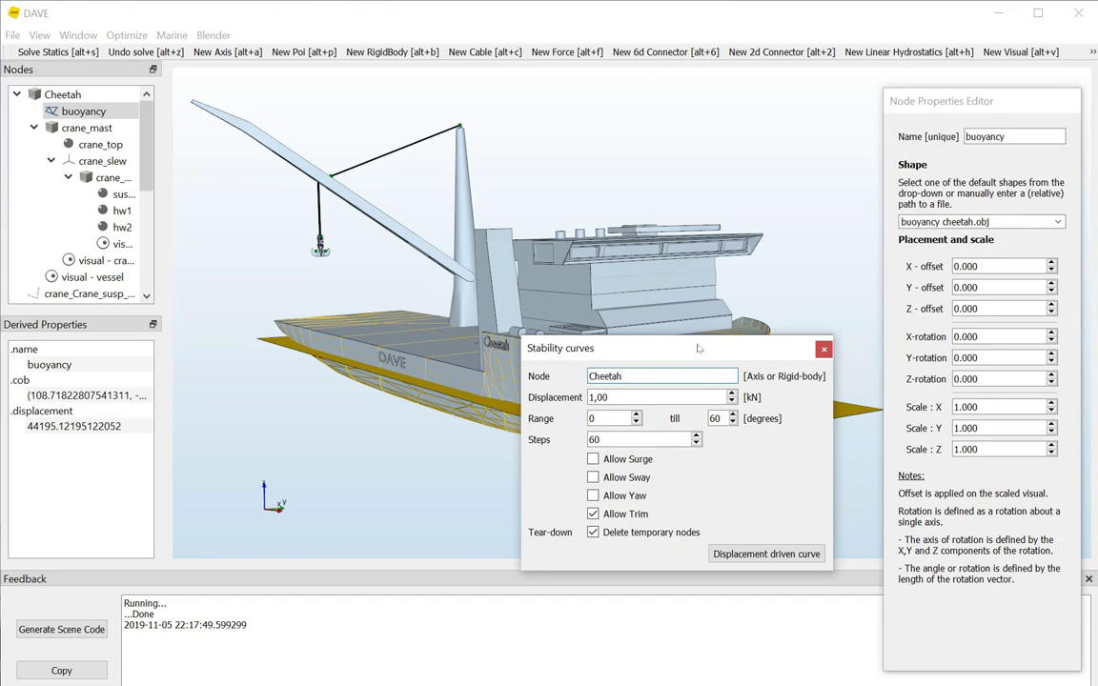
{"action": "key", "text": "Tab"}
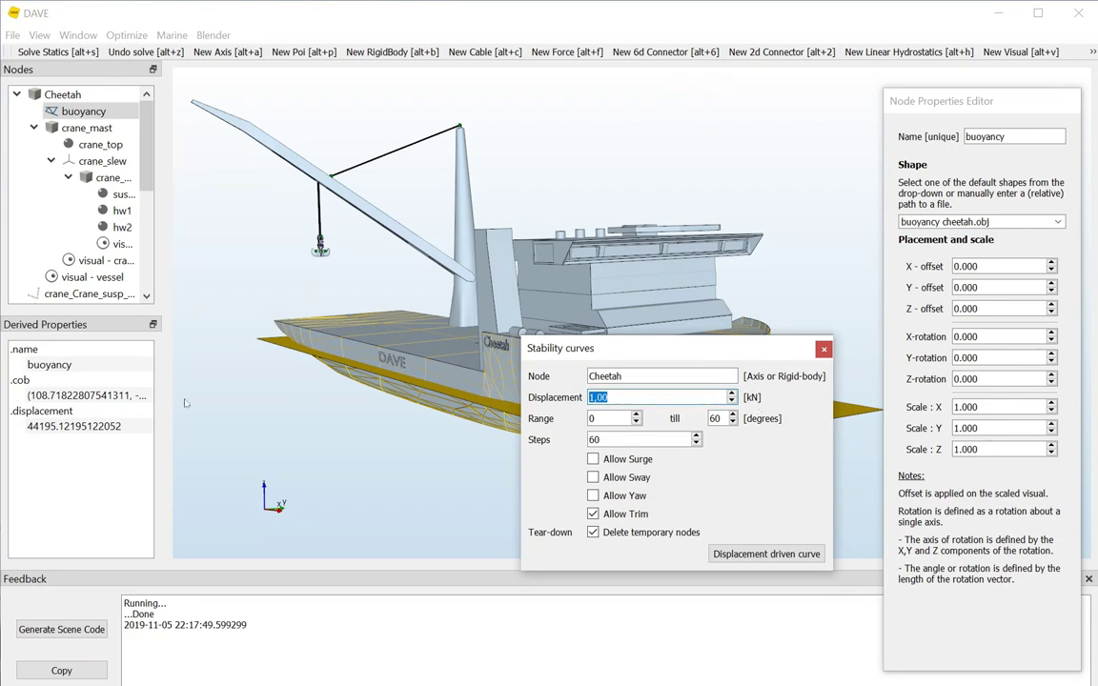
Step: Set displacement to 450000 kN over 0–60°, keep temporary nodes, and calculate the curves
{"action": "left_click", "coordinate": [374, 372]}
{"action": "left_click", "coordinate": [259, 316]}
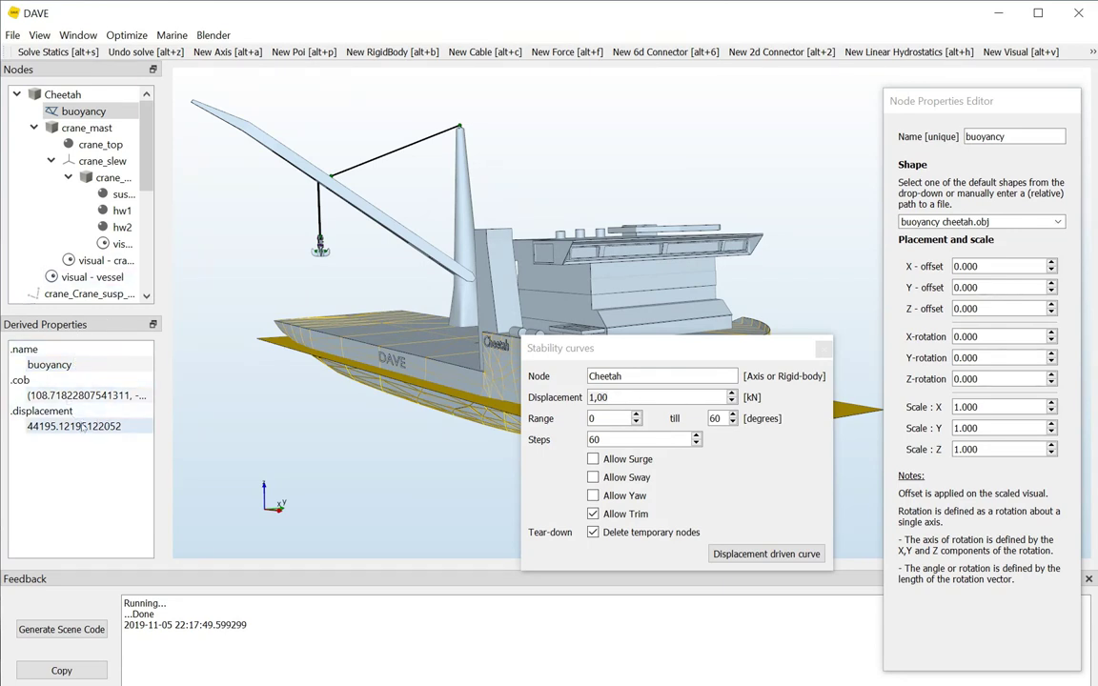
{"action": "left_click", "coordinate": [620, 397]}
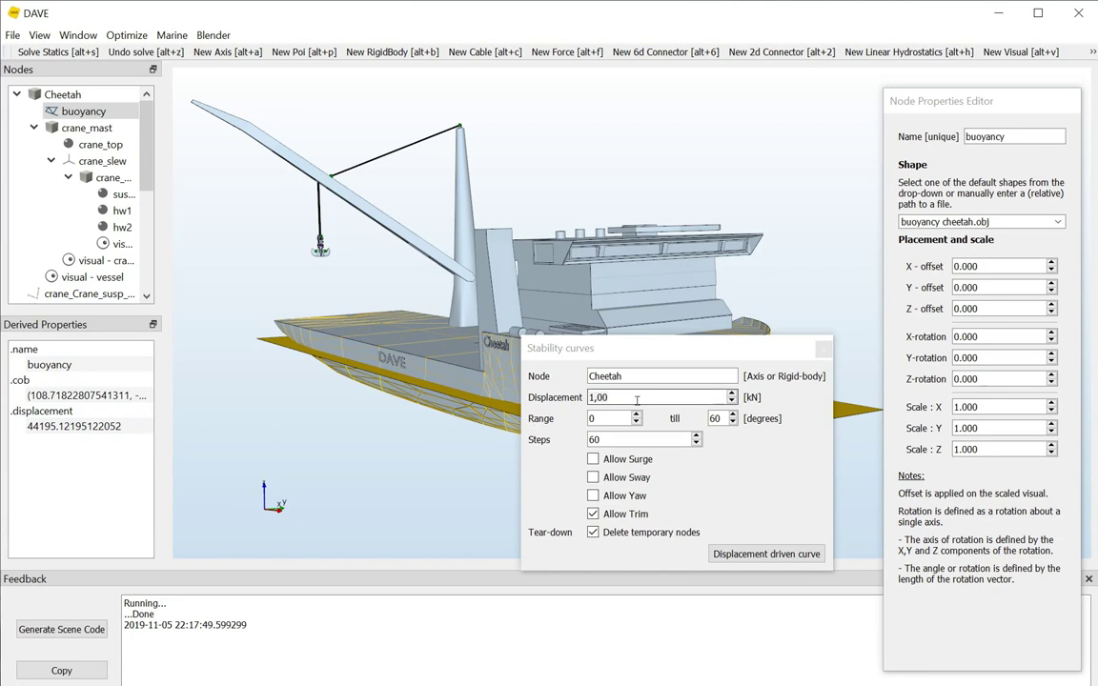
{"action": "type", "text": "45"}
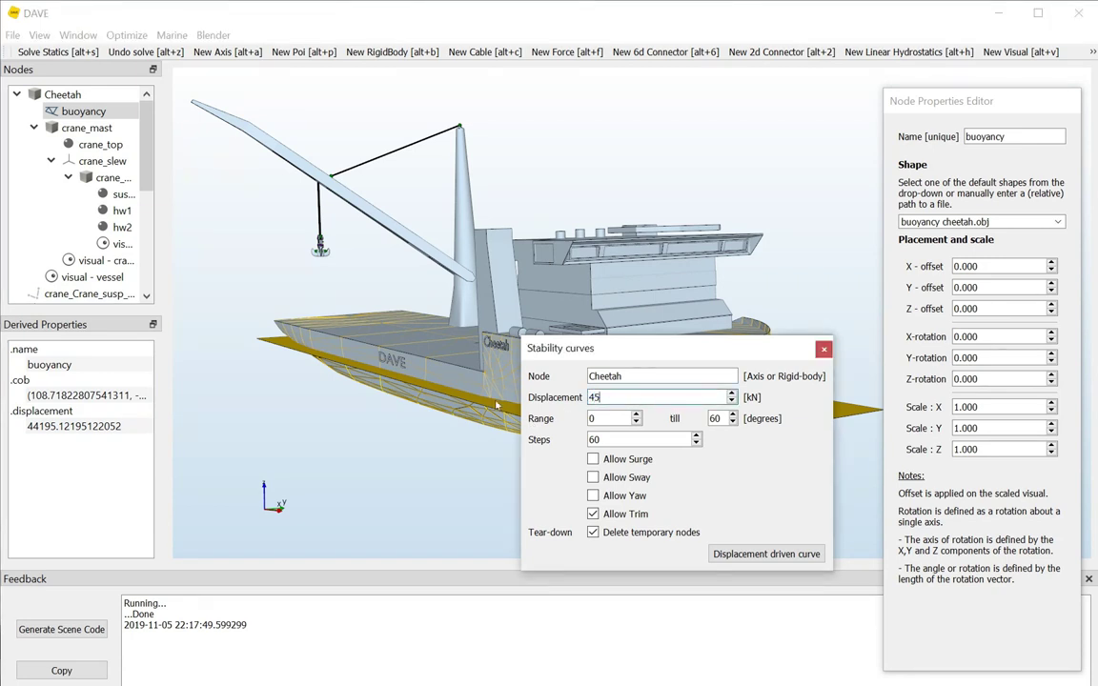
{"action": "type", "text": "0000"}
{"action": "key", "text": "Tab"}
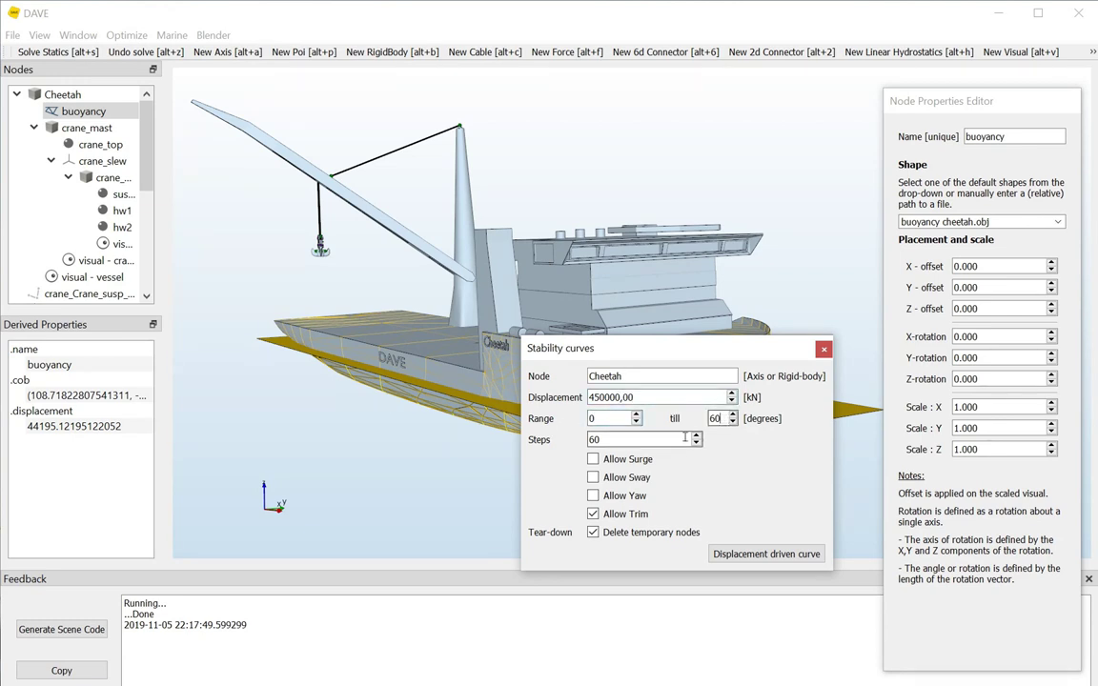
{"action": "left_click", "coordinate": [669, 439]}
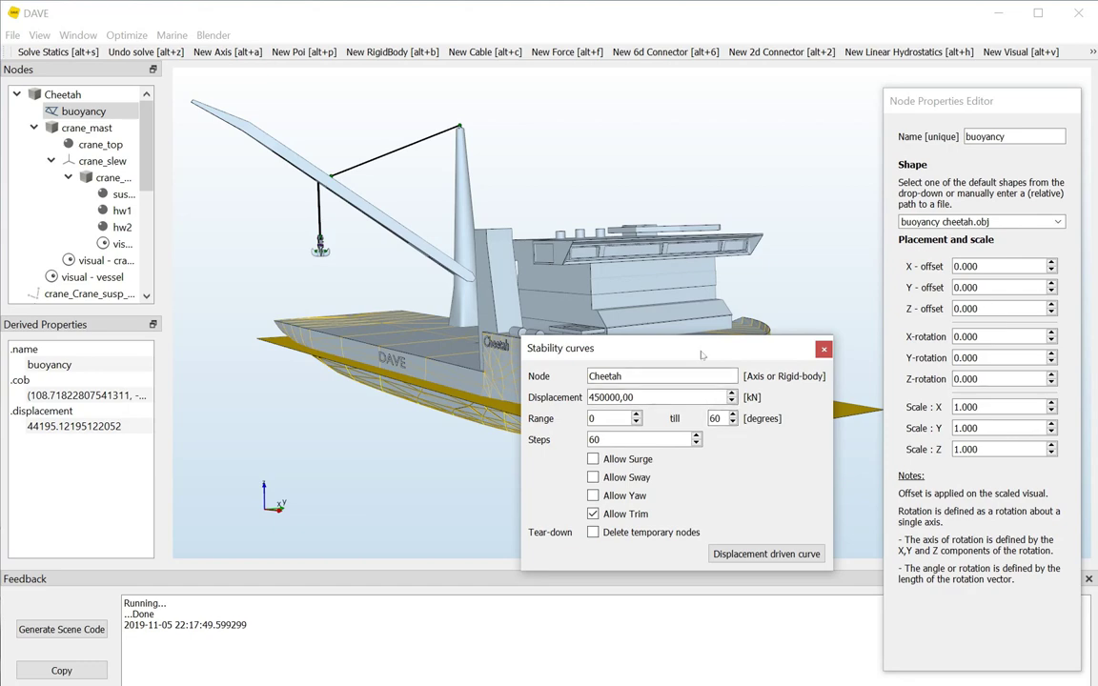
{"action": "left_click_drag", "start_coordinate": [701, 355], "coordinate": [703, 358]}
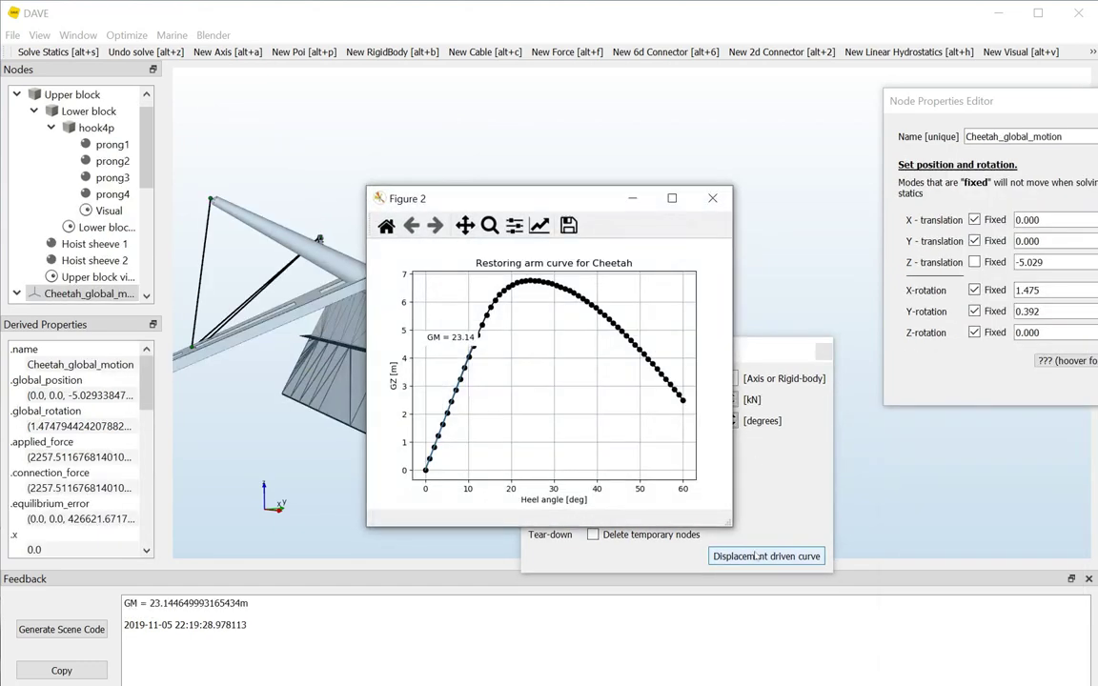
Step: Rearrange the Figure windows and close Figure 1, the trim-versus-heel plot
{"action": "left_click_drag", "start_coordinate": [499, 201], "coordinate": [341, 102]}
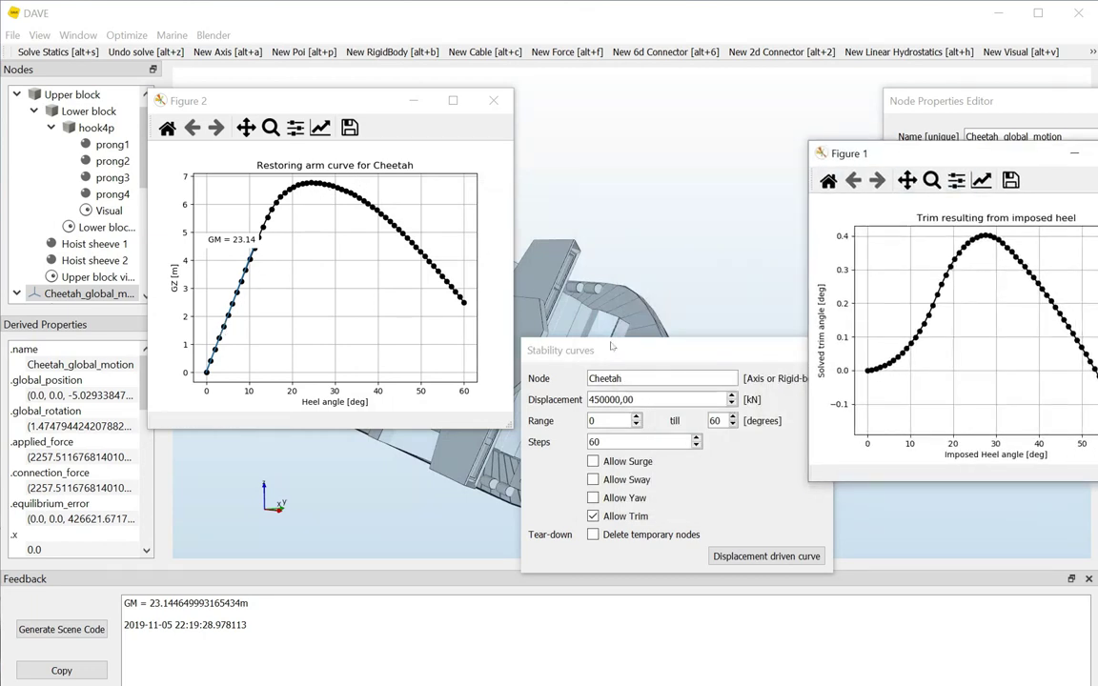
{"action": "left_click_drag", "start_coordinate": [917, 150], "coordinate": [764, 79]}
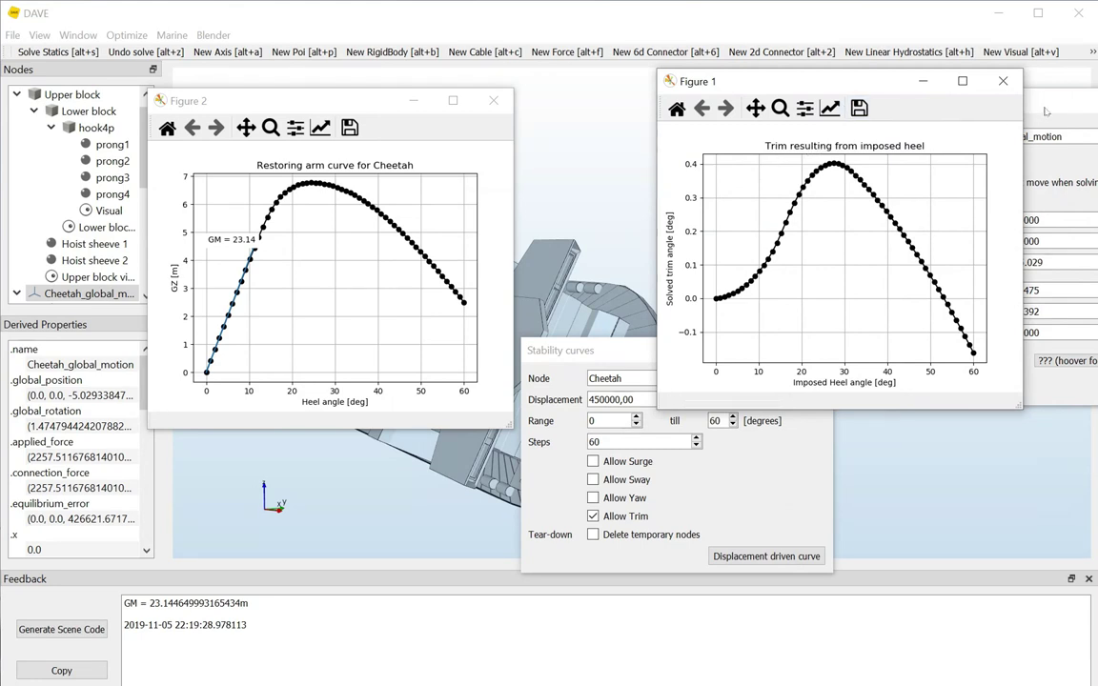
{"action": "left_click", "coordinate": [1002, 81]}
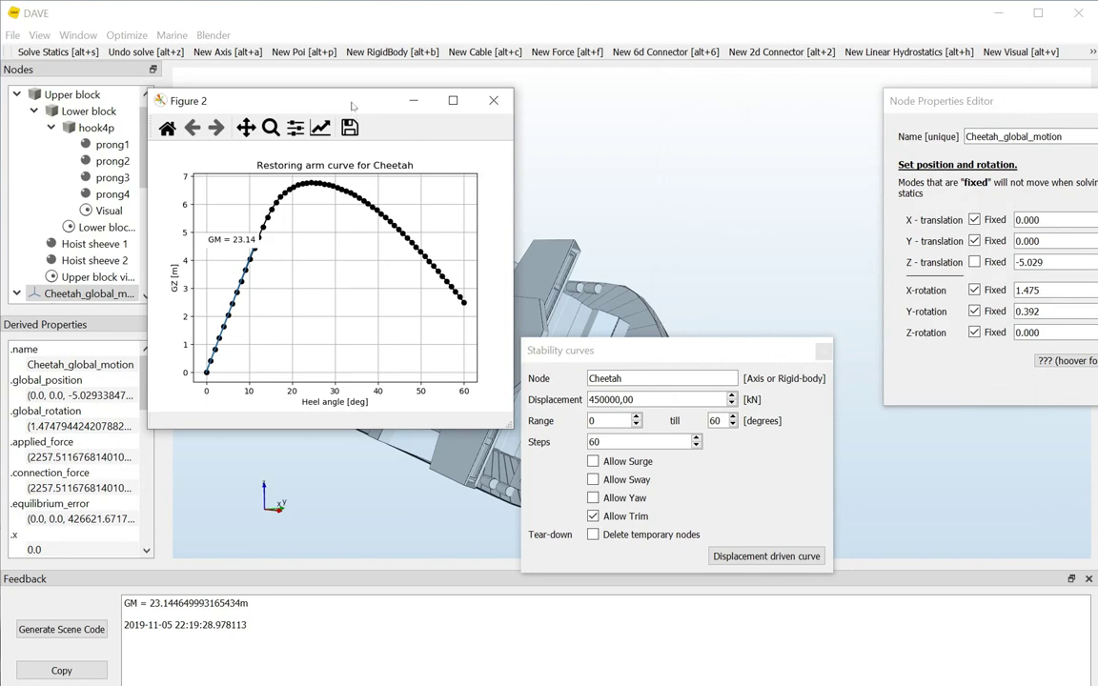
{"action": "left_click_drag", "start_coordinate": [319, 99], "coordinate": [799, 80]}
Step: Select the vessel visual, widen the node list, move the Stability curves dialog aside, and solve statics
{"action": "left_click", "coordinate": [361, 398]}
{"action": "left_click_drag", "start_coordinate": [362, 398], "coordinate": [267, 346]}
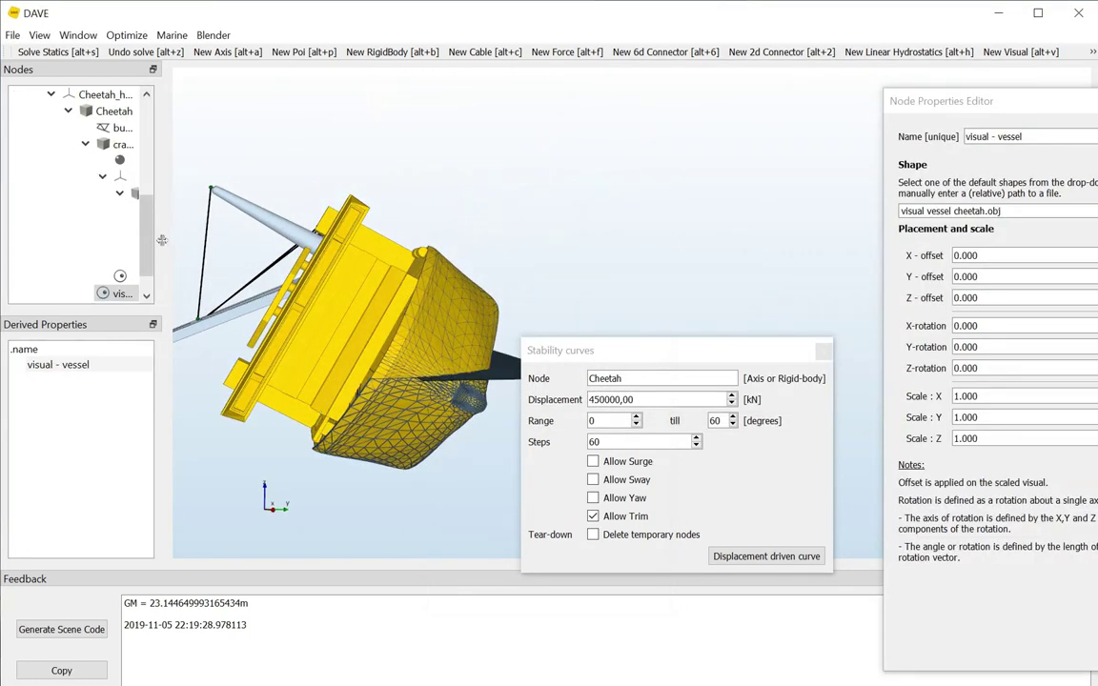
{"action": "left_click_drag", "start_coordinate": [160, 232], "coordinate": [282, 232]}
{"action": "left_click_drag", "start_coordinate": [304, 238], "coordinate": [304, 195]}
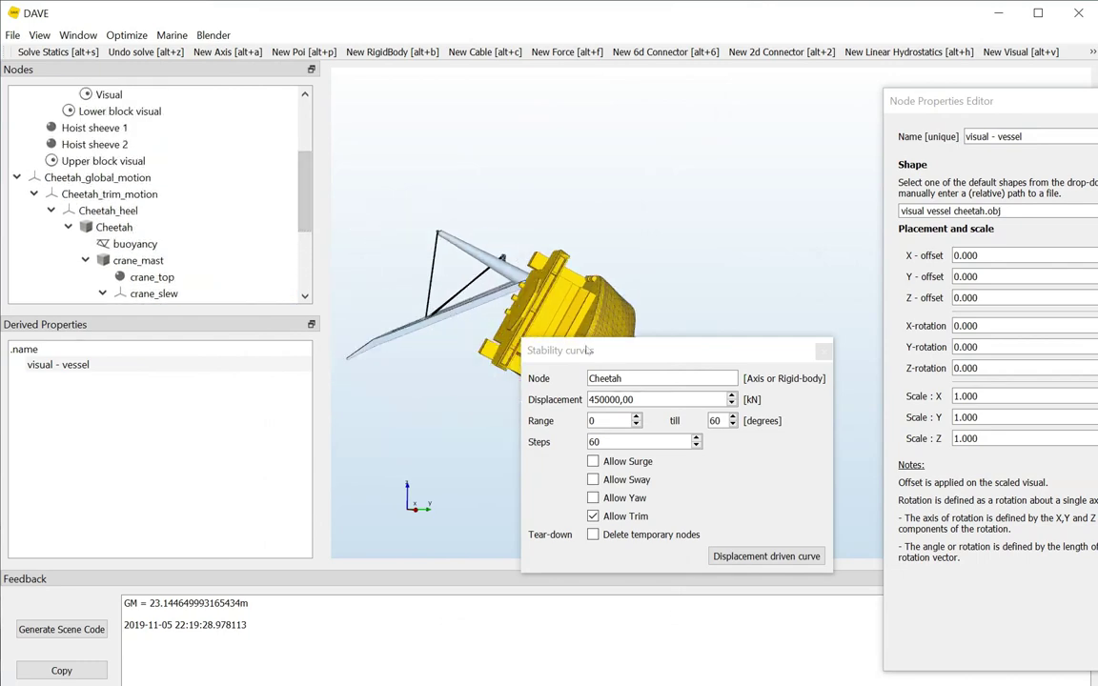
{"action": "left_click_drag", "start_coordinate": [589, 352], "coordinate": [754, 222]}
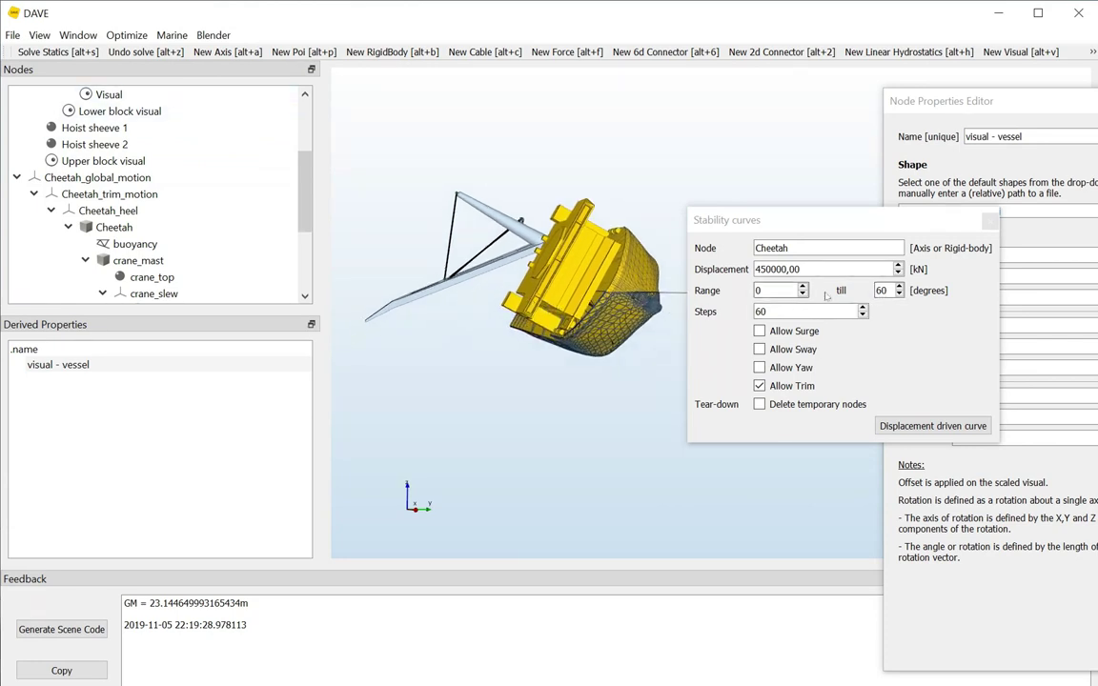
{"action": "left_click", "coordinate": [80, 54]}
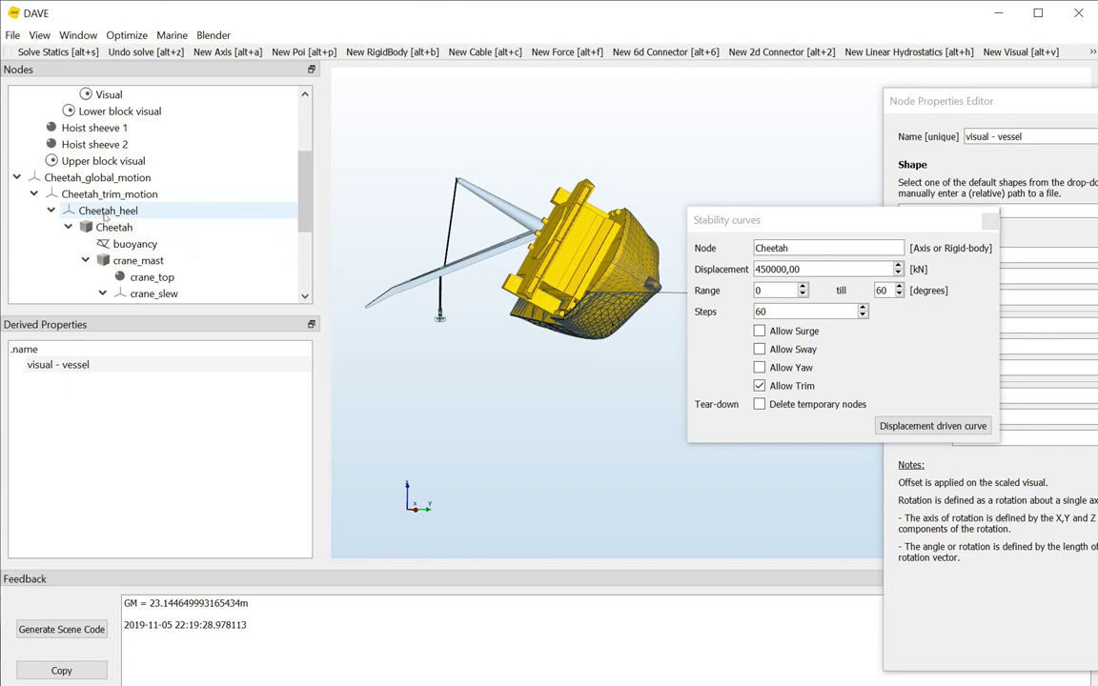
Step: Close the stability curve settings, change Cheetah_heel's X-rotation from 60 to 30 degrees, and solve statics
{"action": "left_click", "coordinate": [105, 214]}
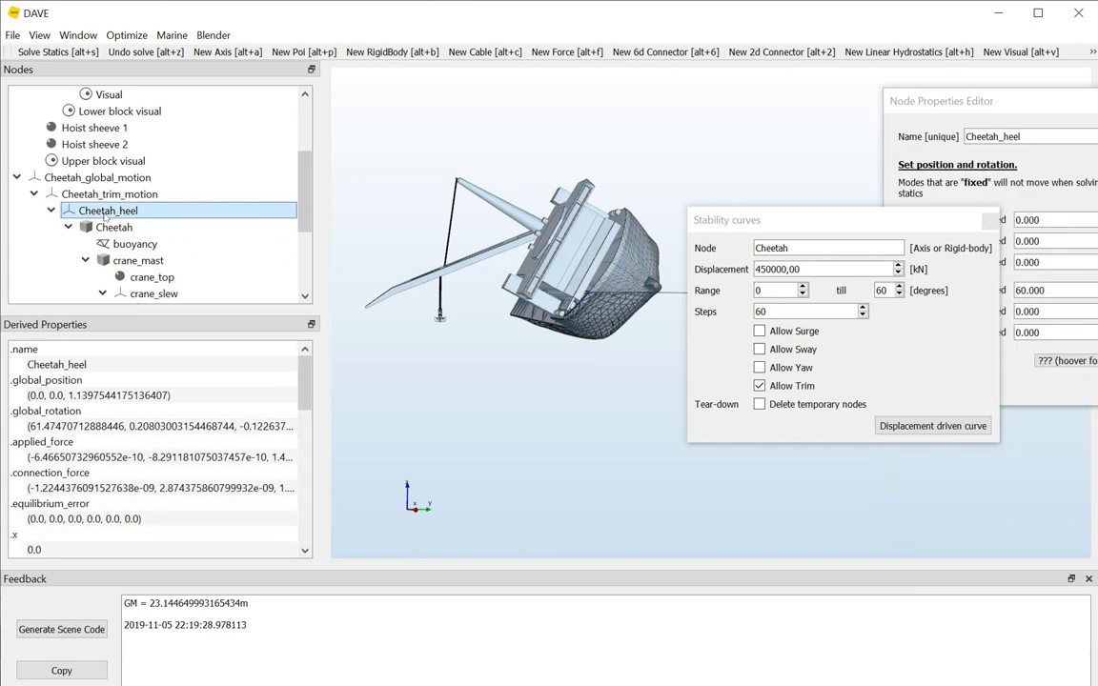
{"action": "left_click", "coordinate": [762, 216]}
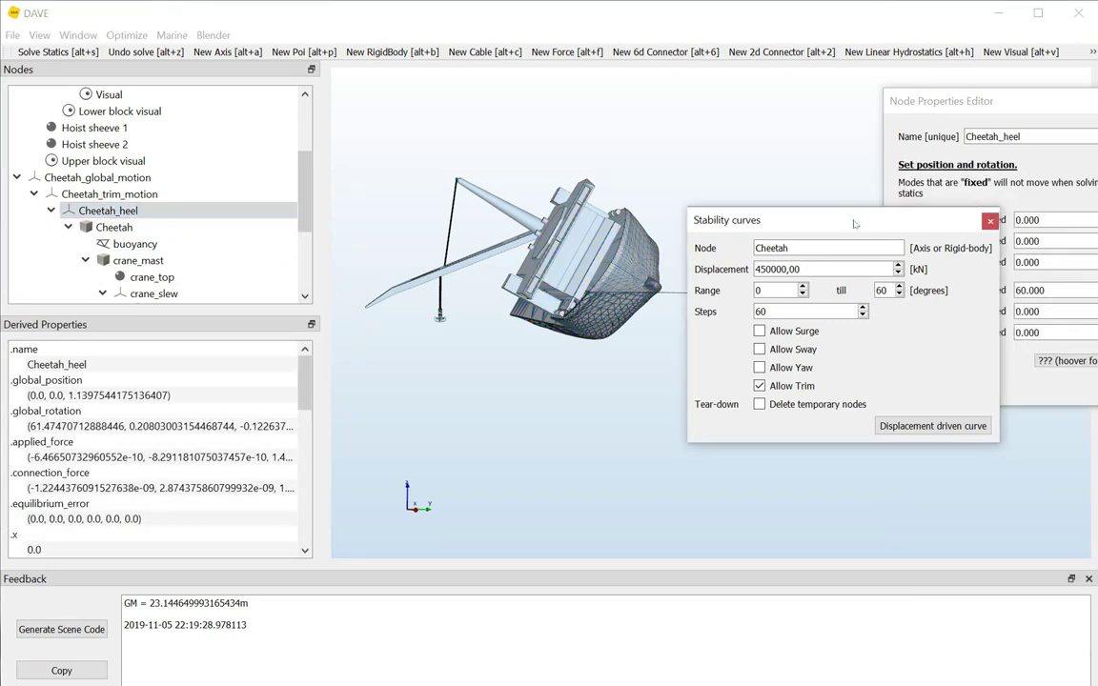
{"action": "left_click", "coordinate": [990, 222]}
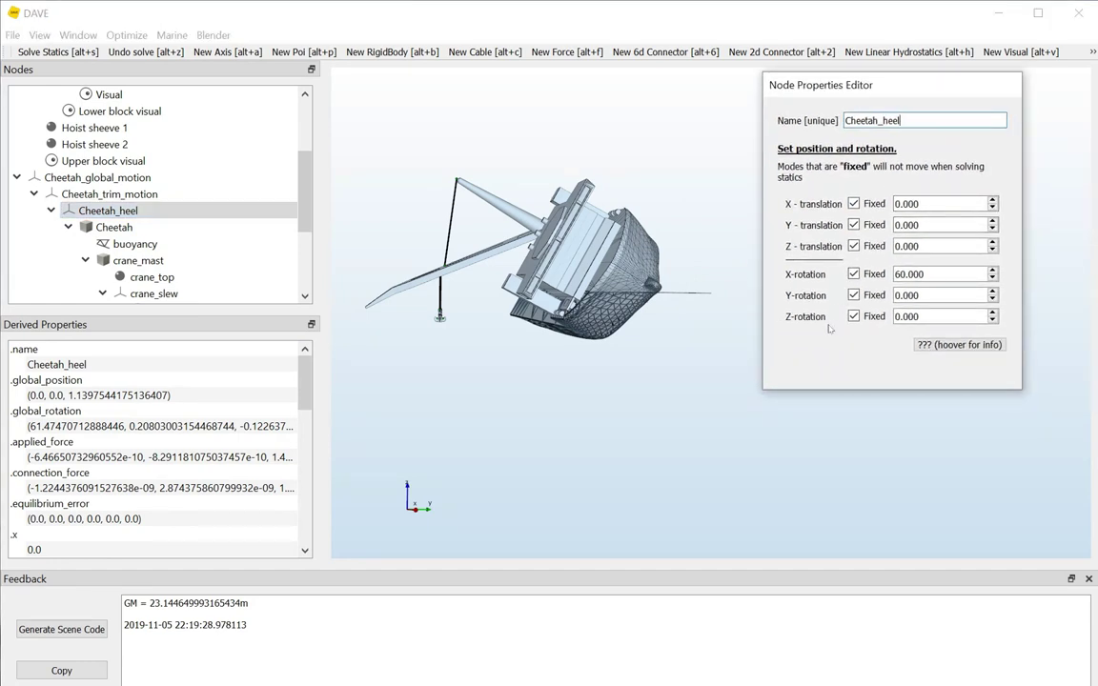
{"action": "left_click", "coordinate": [930, 275]}
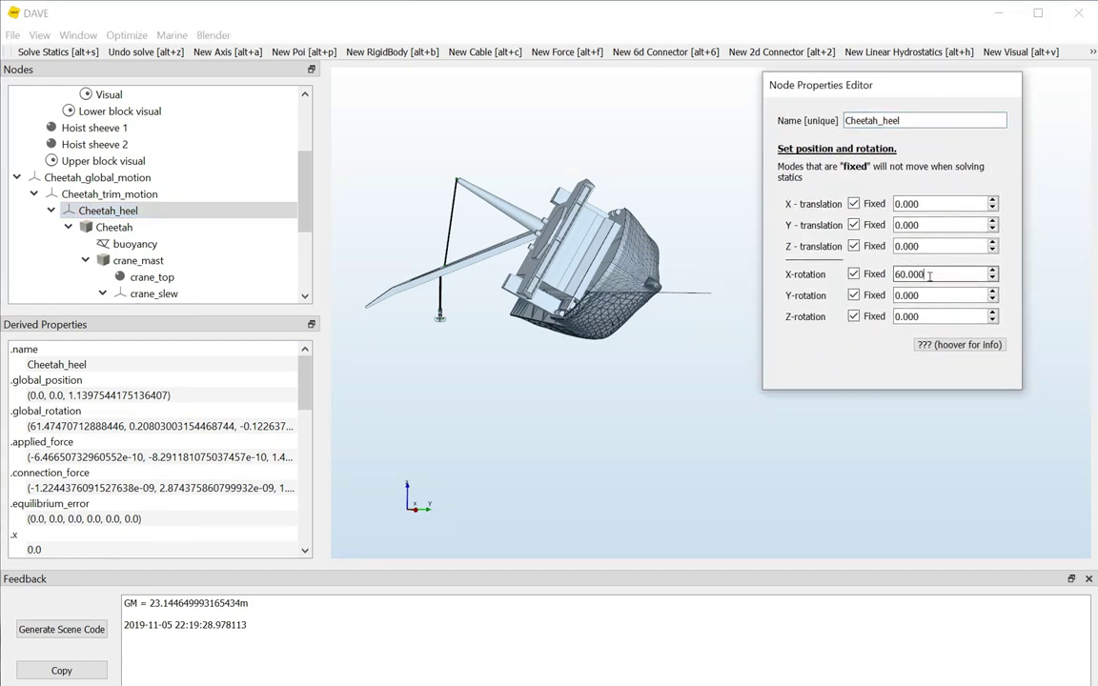
{"action": "key", "text": "ctrl+a"}
{"action": "type", "text": "30"}
{"action": "key", "text": "Return"}
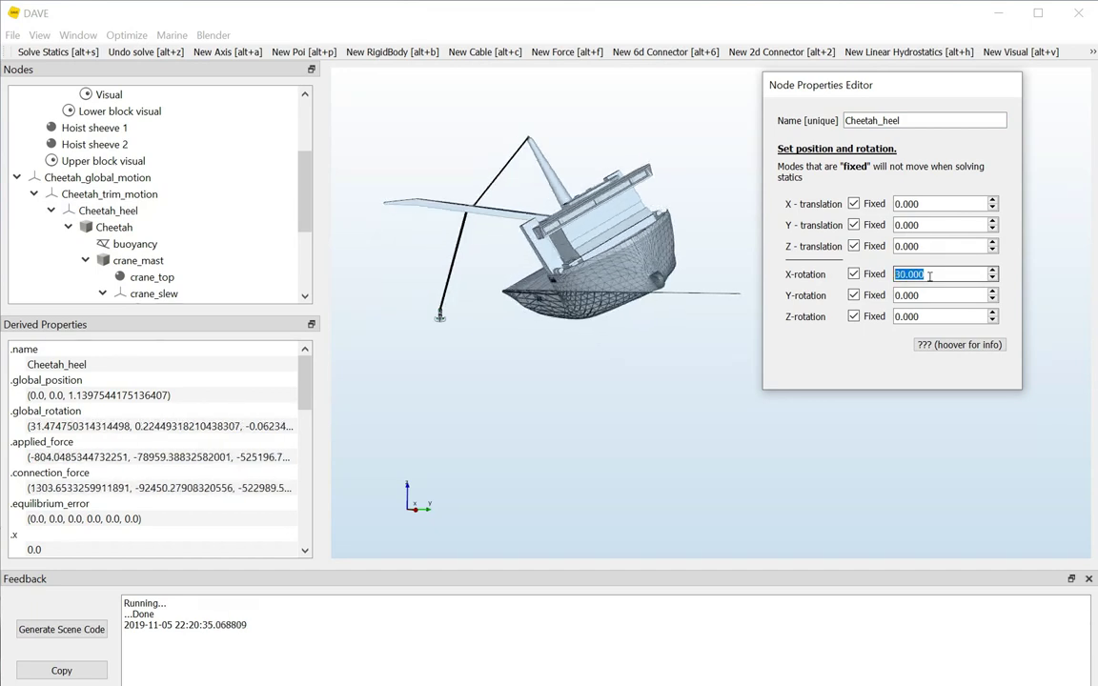
{"action": "key", "text": "Return"}
{"action": "left_click", "coordinate": [74, 52]}
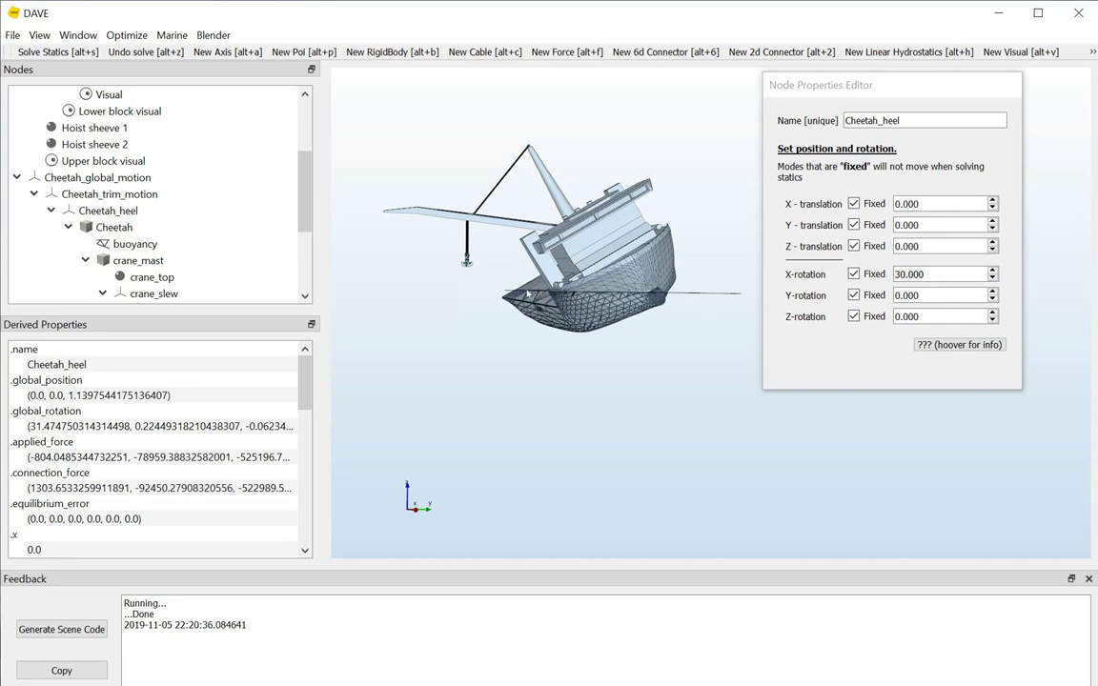
Step: Select the buoyancy shape and frame the whole heeled hull, moving the properties editor aside
{"action": "left_click", "coordinate": [527, 295]}
{"action": "left_click_drag", "start_coordinate": [511, 252], "coordinate": [572, 303]}
{"action": "scroll", "coordinate": [495, 305], "scroll_direction": "up", "scroll_amount": 3}
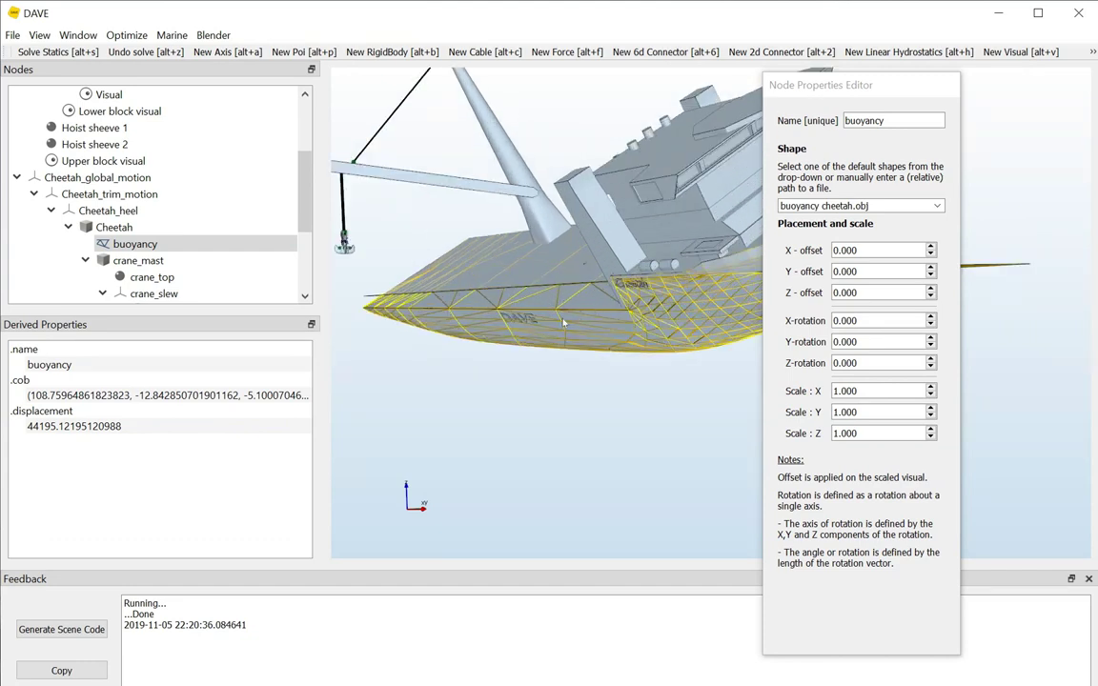
{"action": "scroll", "coordinate": [628, 356], "scroll_direction": "down", "scroll_amount": 5}
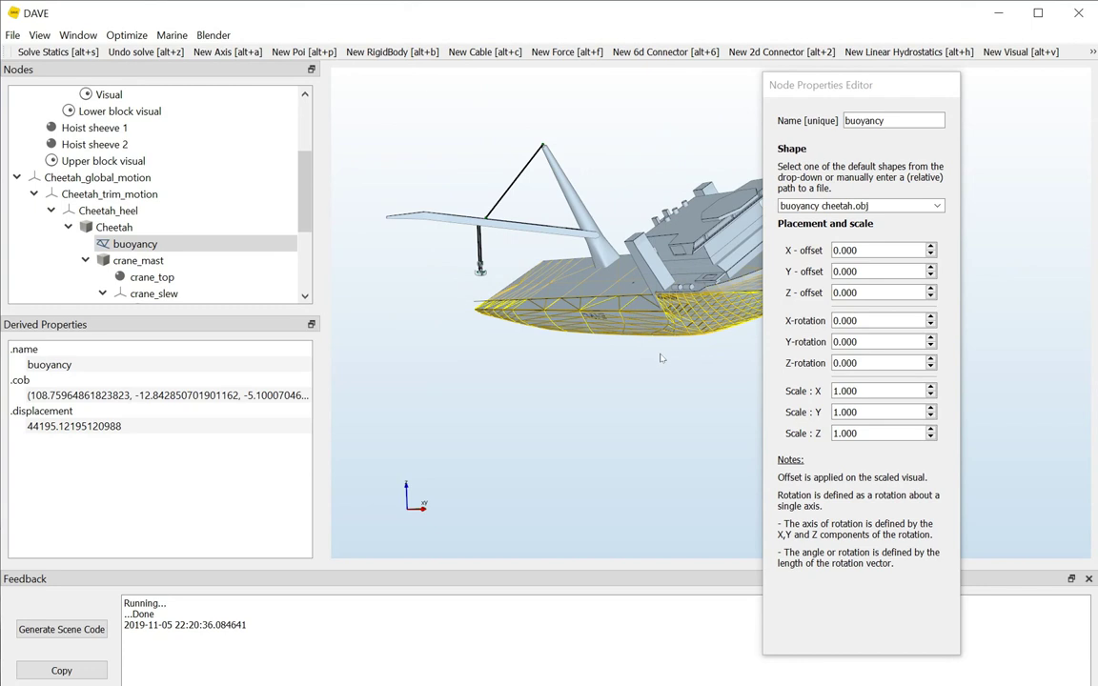
{"action": "left_click_drag", "start_coordinate": [628, 357], "coordinate": [670, 180]}
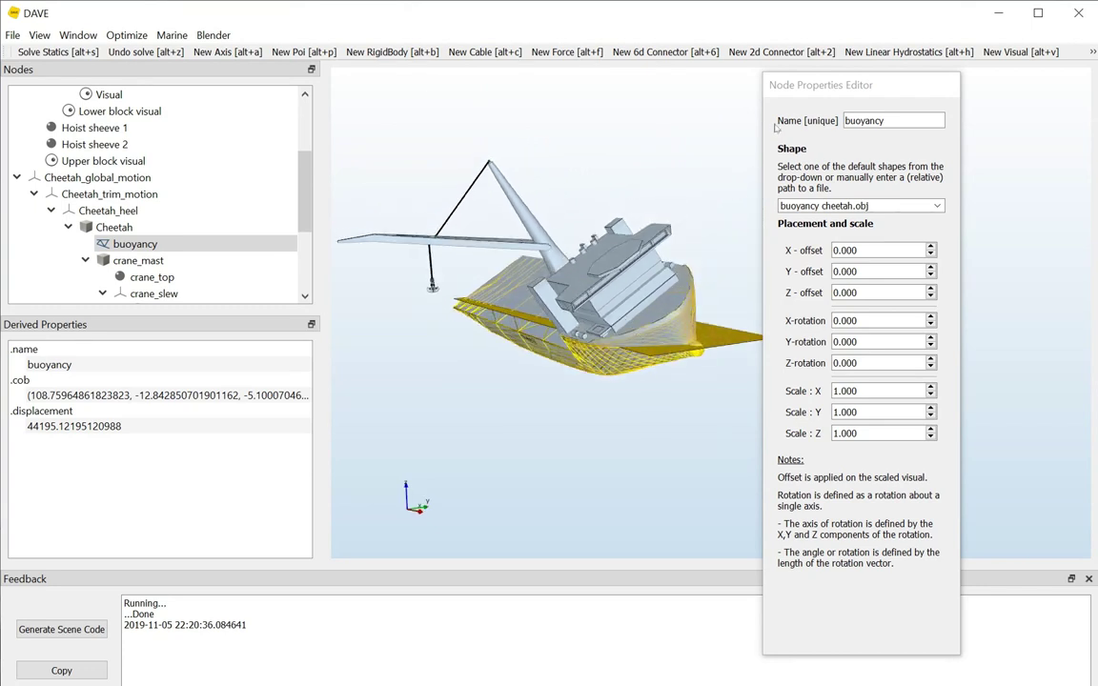
{"action": "left_click_drag", "start_coordinate": [831, 90], "coordinate": [935, 90]}
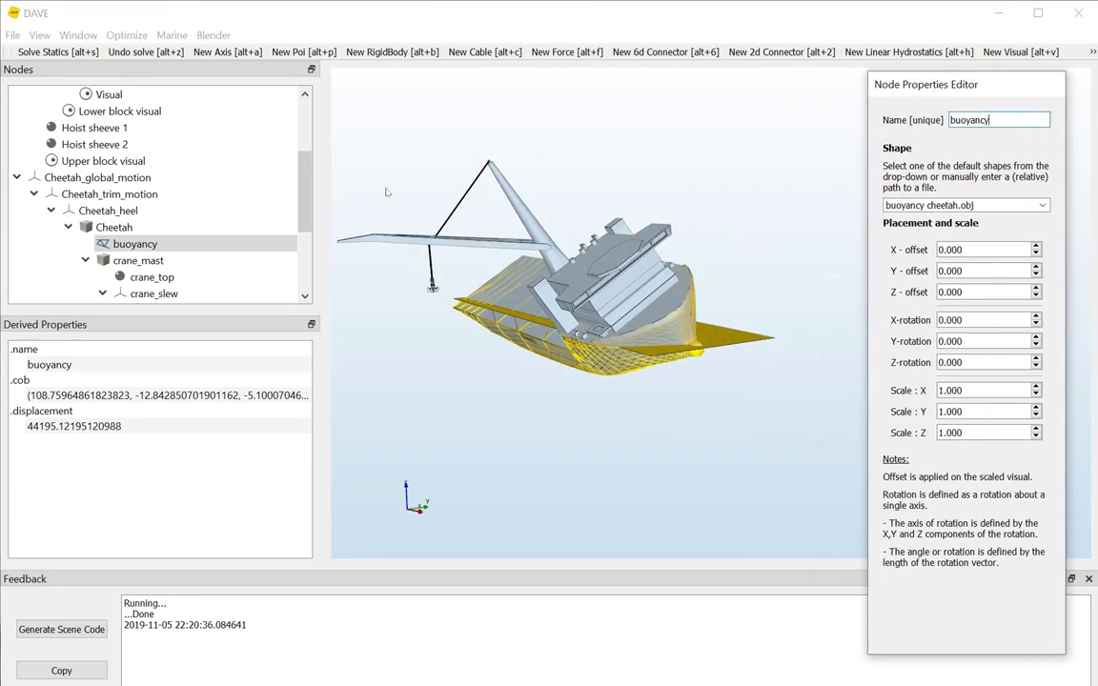
{"action": "middle_click_drag", "start_coordinate": [508, 224], "coordinate": [566, 226]}
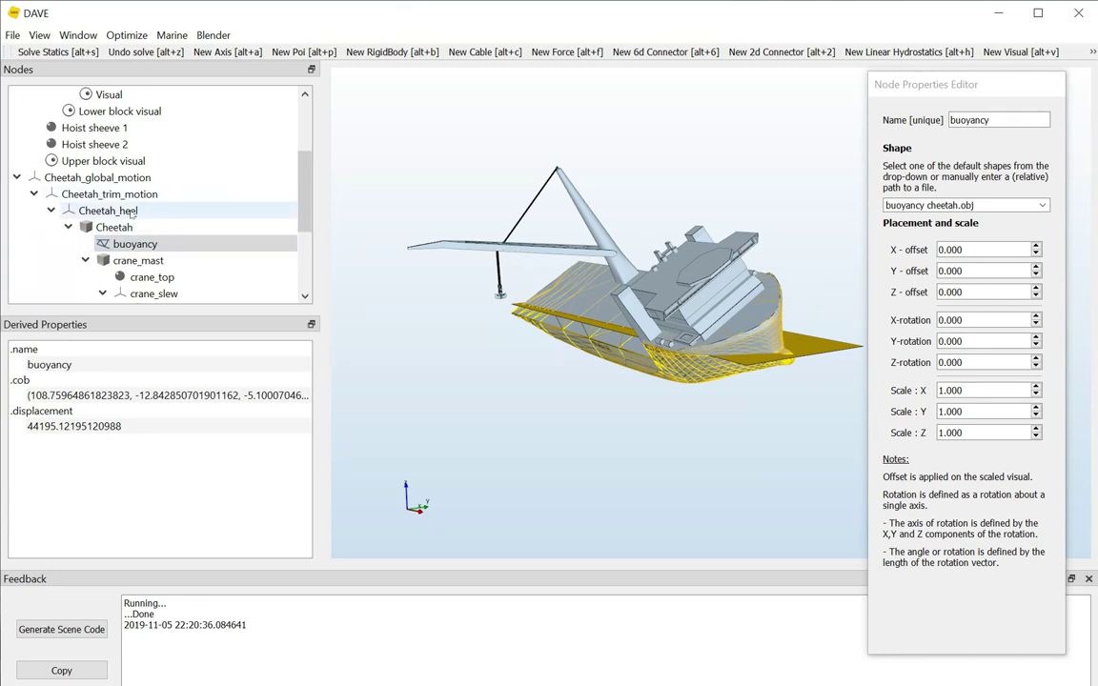
Step: Unfix Cheetah_heel's X-rotation so statics can solve the heel angle
{"action": "left_click", "coordinate": [110, 211]}
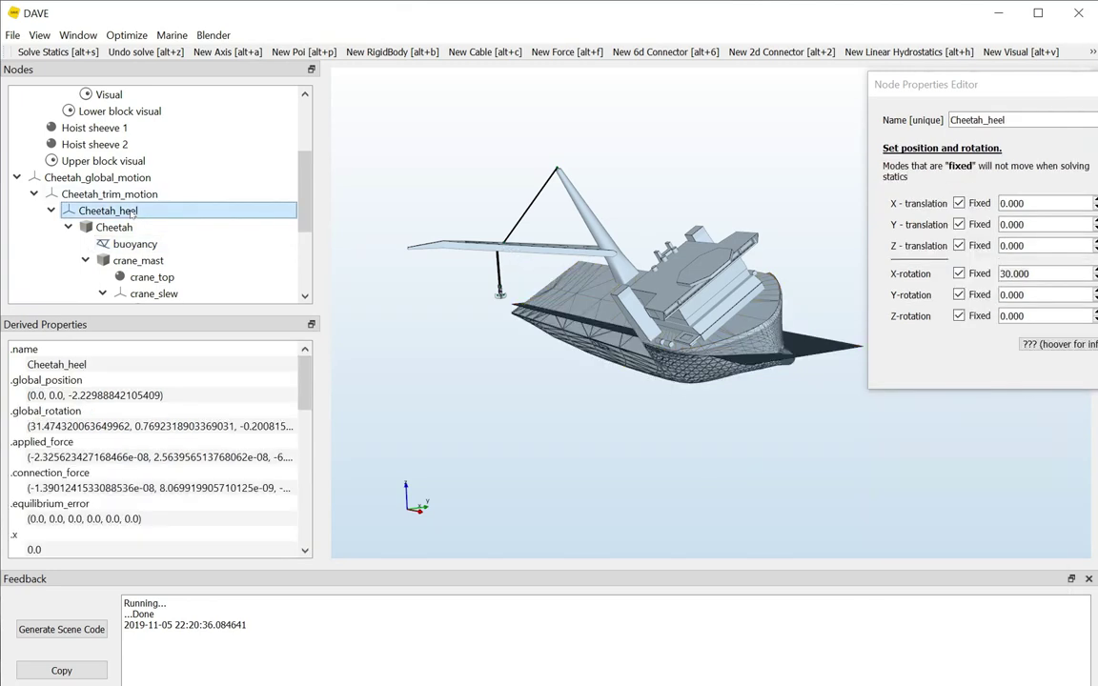
{"action": "left_click", "coordinate": [958, 273]}
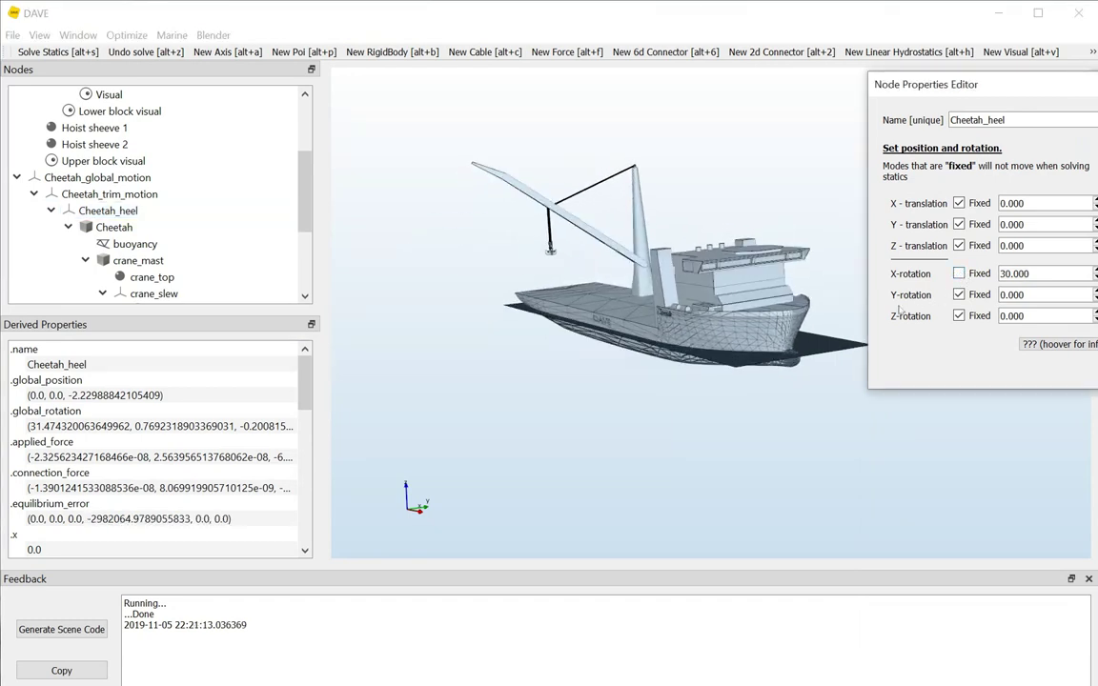
{"action": "left_click_drag", "start_coordinate": [963, 91], "coordinate": [994, 304]}
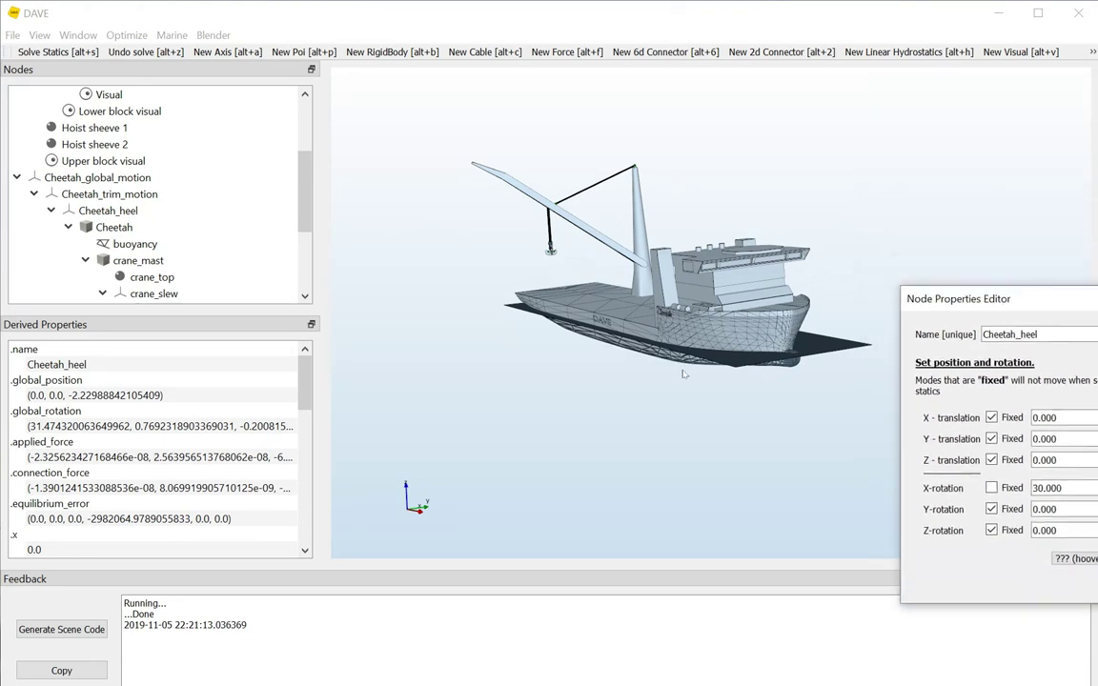
Step: Select the buoyancy node and orbit around the ship to inspect its mesh
{"action": "left_click_drag", "start_coordinate": [743, 381], "coordinate": [620, 383]}
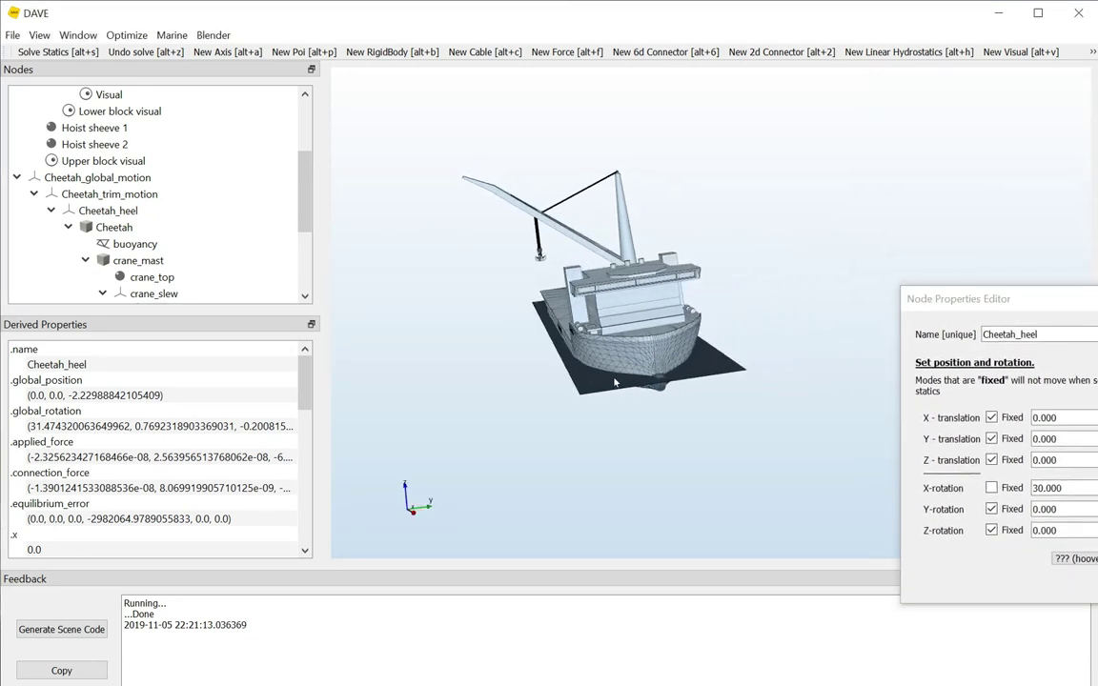
{"action": "left_click", "coordinate": [613, 376]}
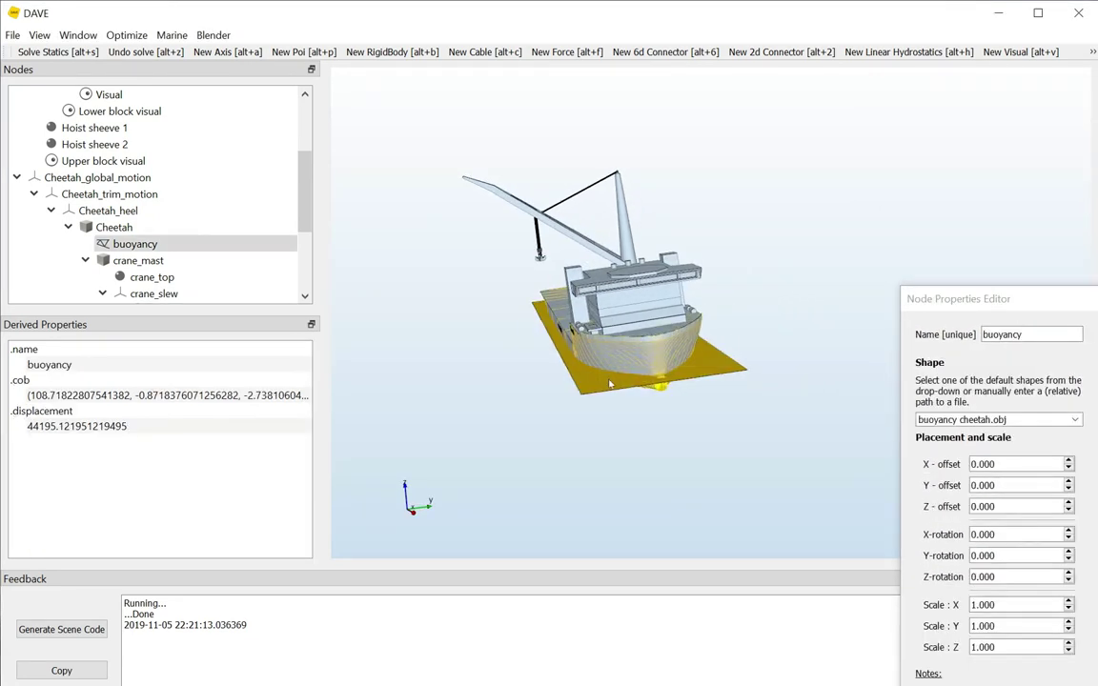
{"action": "left_click_drag", "start_coordinate": [613, 376], "coordinate": [607, 288]}
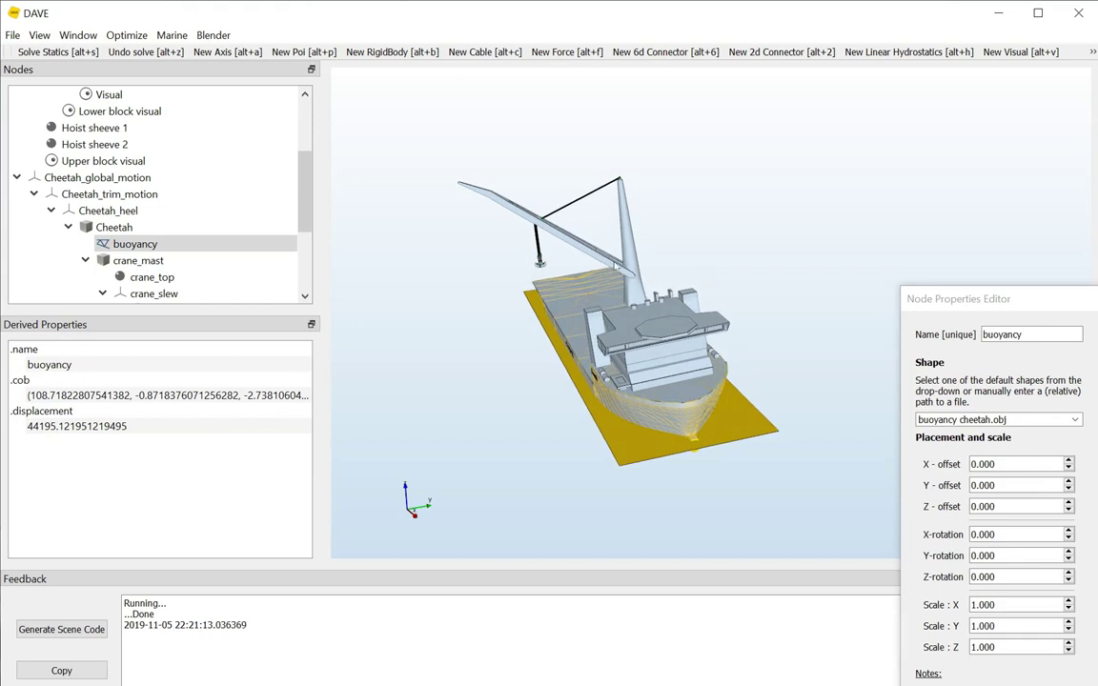
{"action": "left_click_drag", "start_coordinate": [527, 349], "coordinate": [474, 315]}
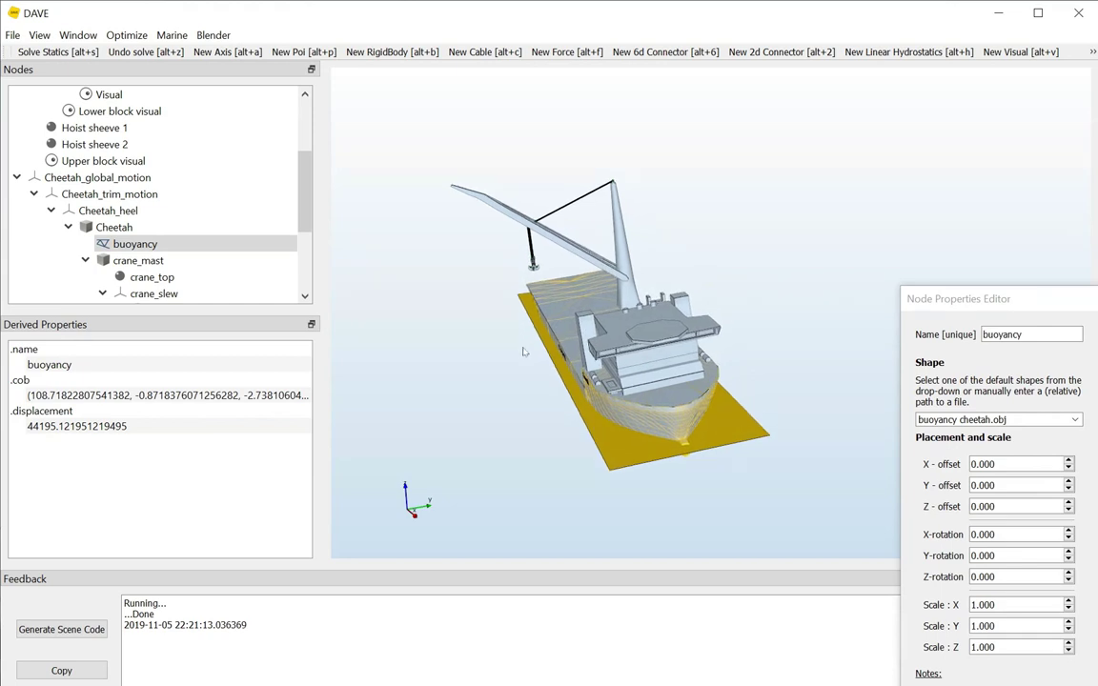
{"action": "left_click_drag", "start_coordinate": [711, 333], "coordinate": [628, 304]}
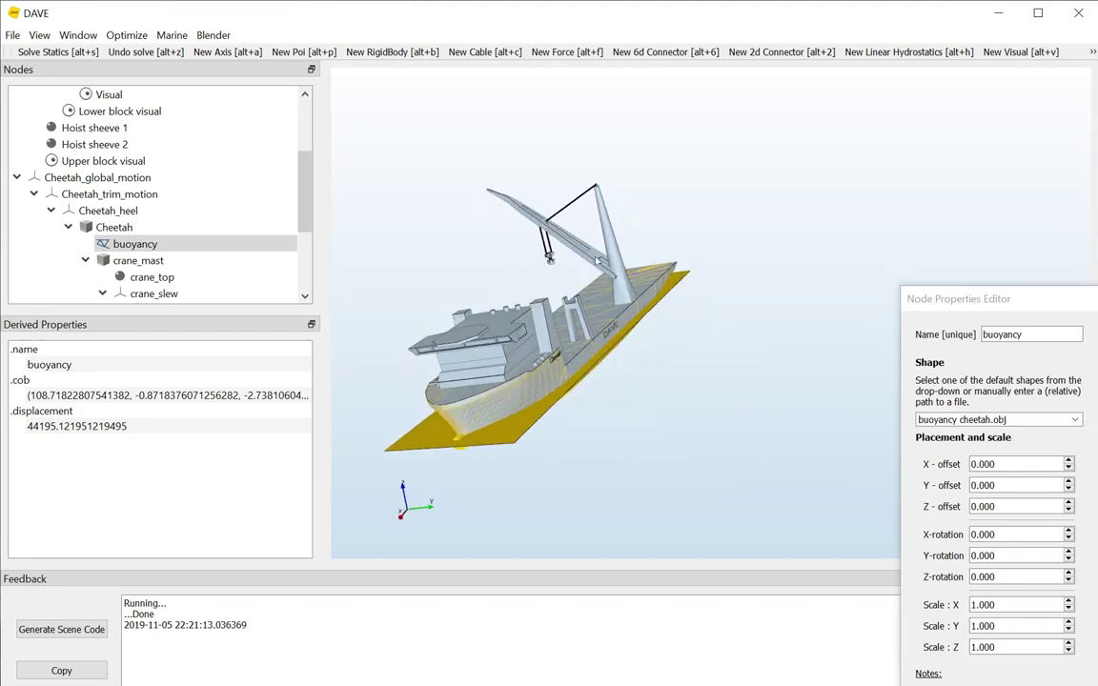
Step: Select the crane boom visual, then its parent crane_boom node, to show its properties
{"action": "left_click", "coordinate": [598, 259]}
{"action": "left_click_drag", "start_coordinate": [968, 308], "coordinate": [930, 108]}
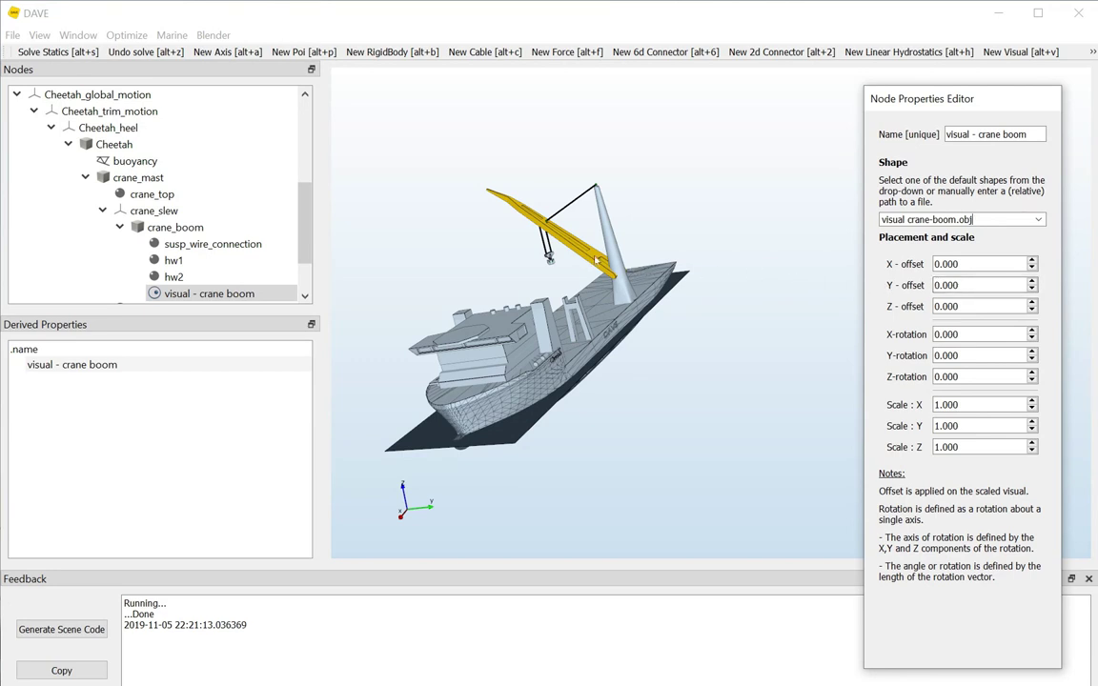
{"action": "left_click", "coordinate": [593, 259]}
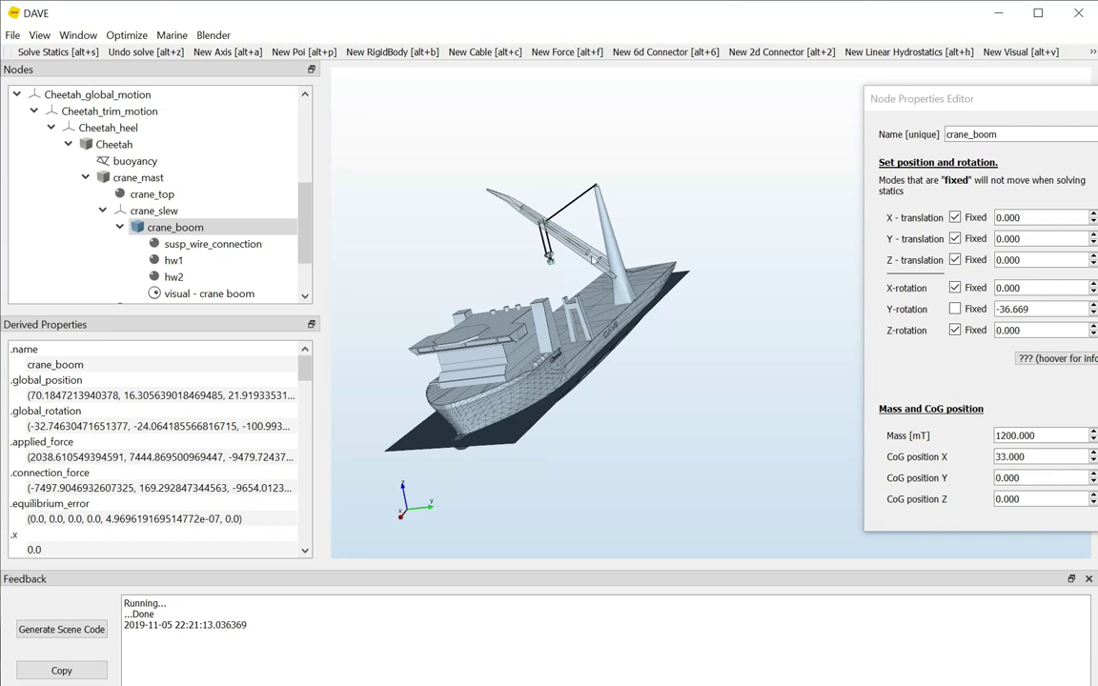
{"action": "left_click", "coordinate": [592, 258]}
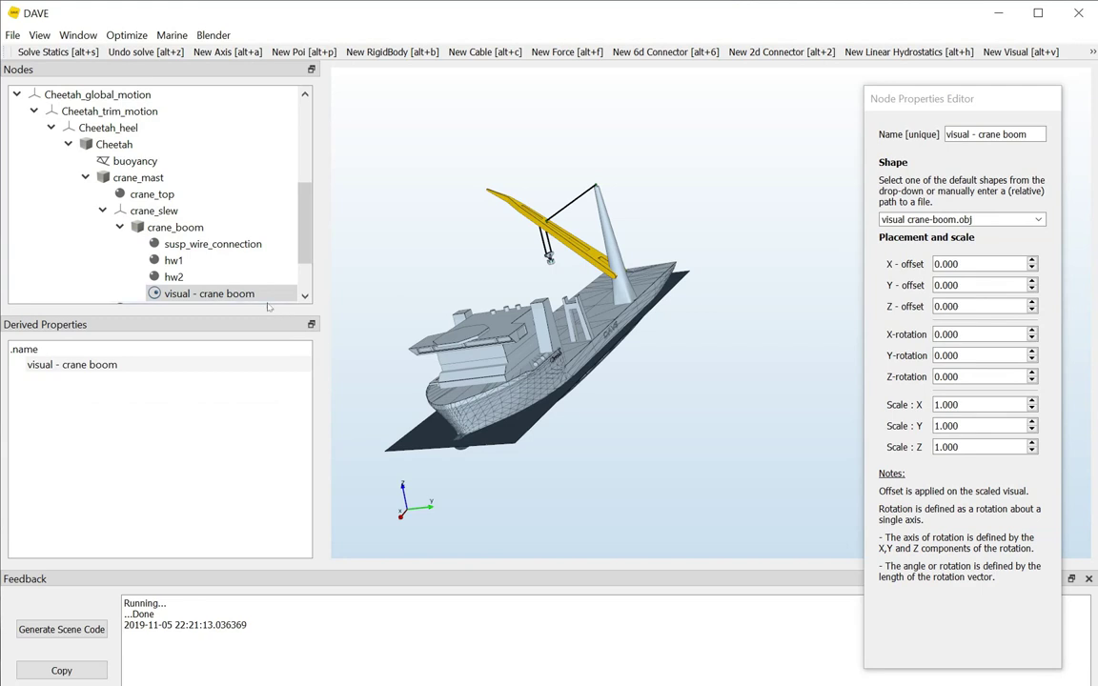
{"action": "left_click", "coordinate": [592, 258]}
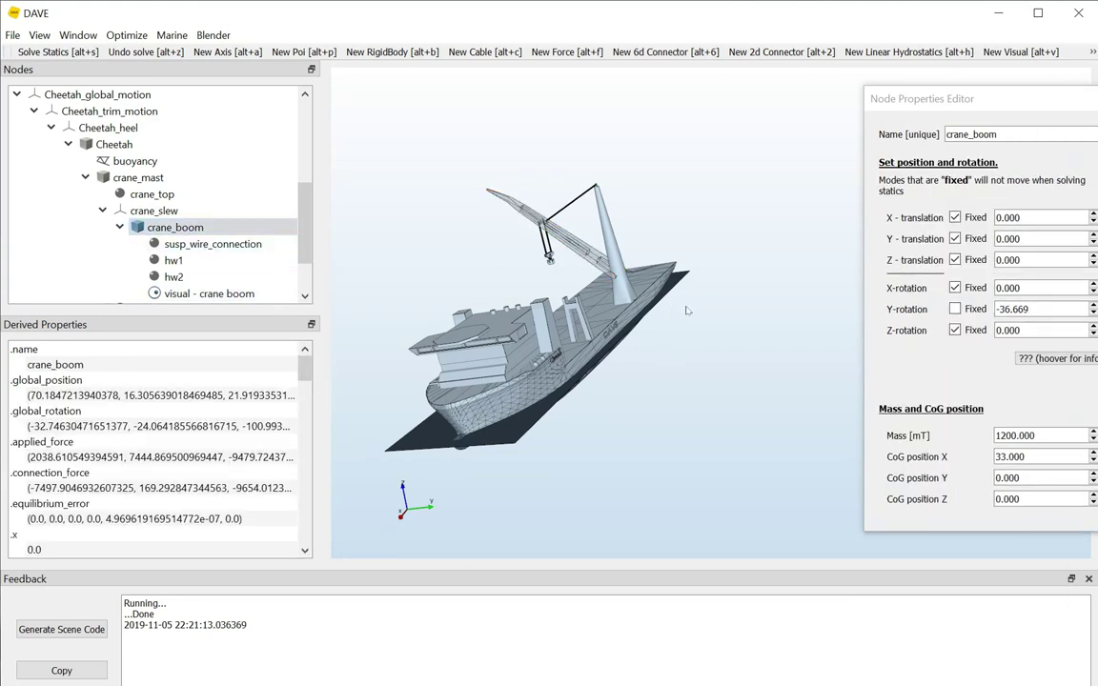
Step: Step crane_boom's Y-rotation from -36.669 down to -66.669 and solve statics again
{"action": "left_click_drag", "start_coordinate": [865, 97], "coordinate": [803, 94]}
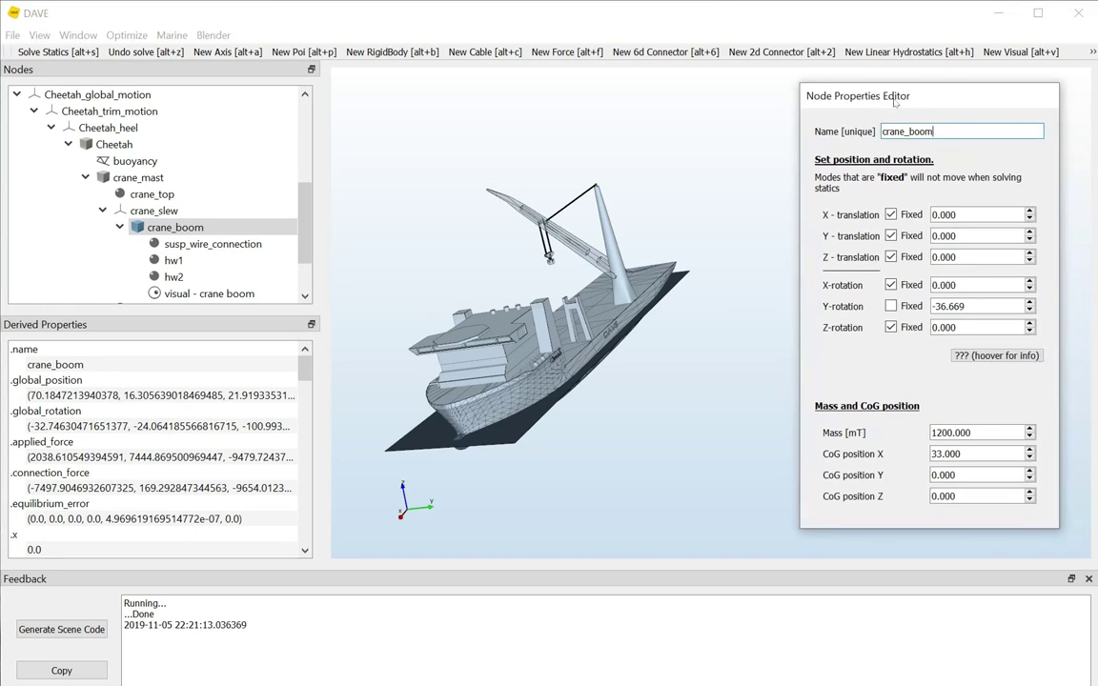
{"action": "left_click", "coordinate": [990, 304]}
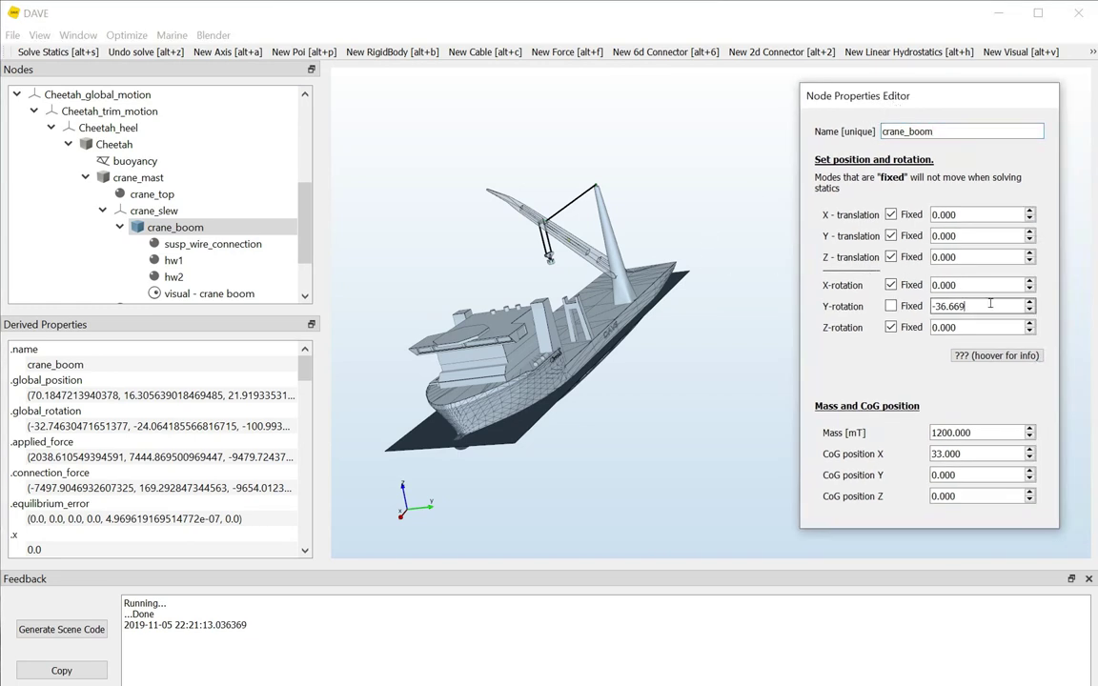
{"action": "scroll", "coordinate": [990, 304], "scroll_direction": "up", "scroll_amount": 20}
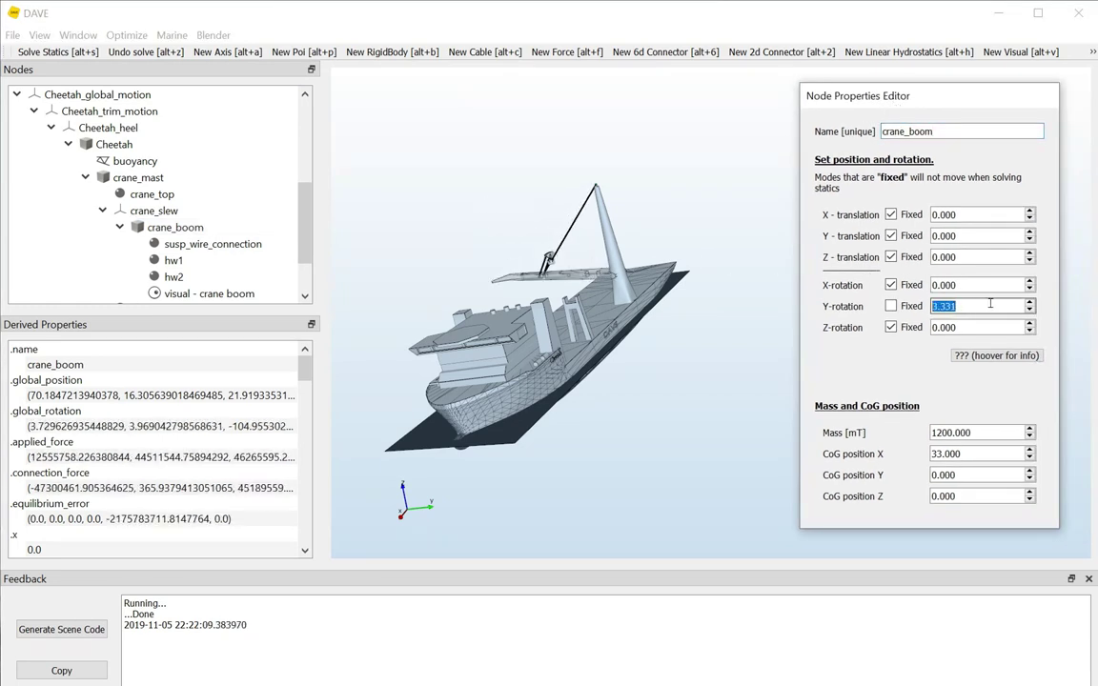
{"action": "scroll", "coordinate": [990, 304], "scroll_direction": "down", "scroll_amount": 10}
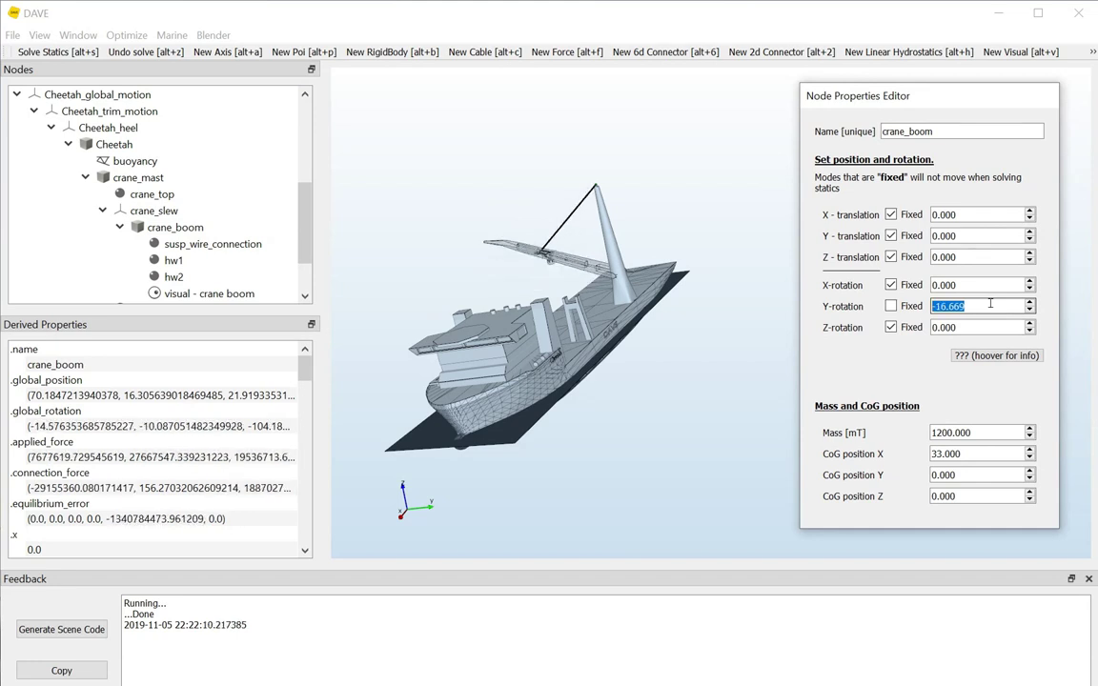
{"action": "scroll", "coordinate": [990, 304], "scroll_direction": "down", "scroll_amount": 20}
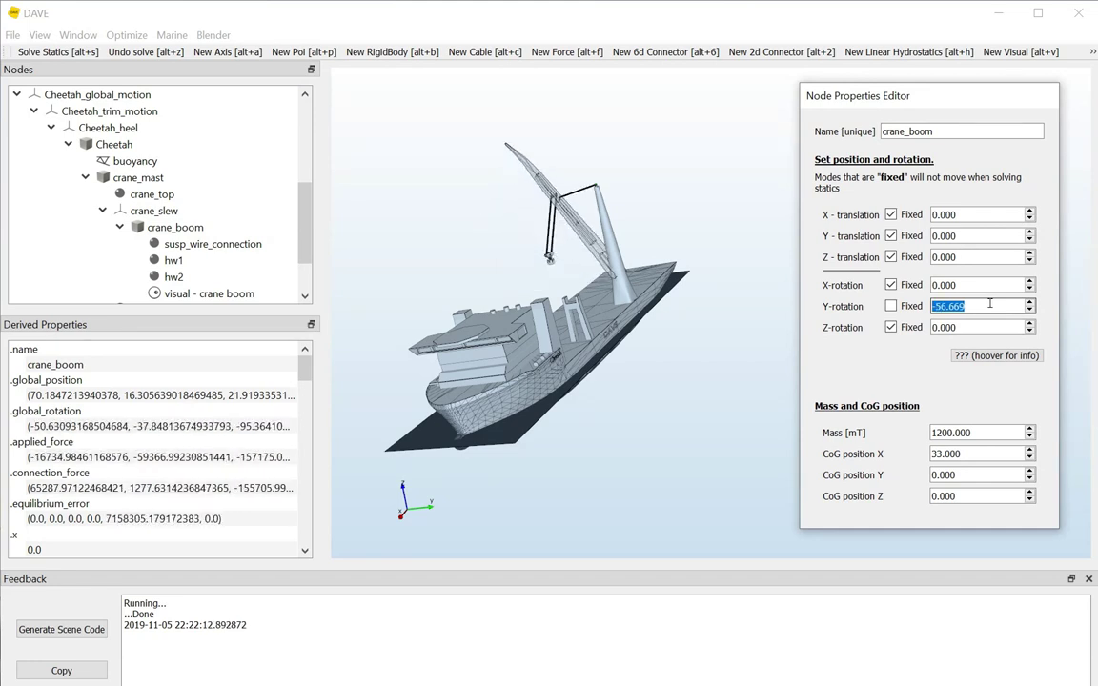
{"action": "scroll", "coordinate": [1000, 302], "scroll_direction": "down", "scroll_amount": 5}
{"action": "scroll", "coordinate": [1001, 302], "scroll_direction": "down", "scroll_amount": 5}
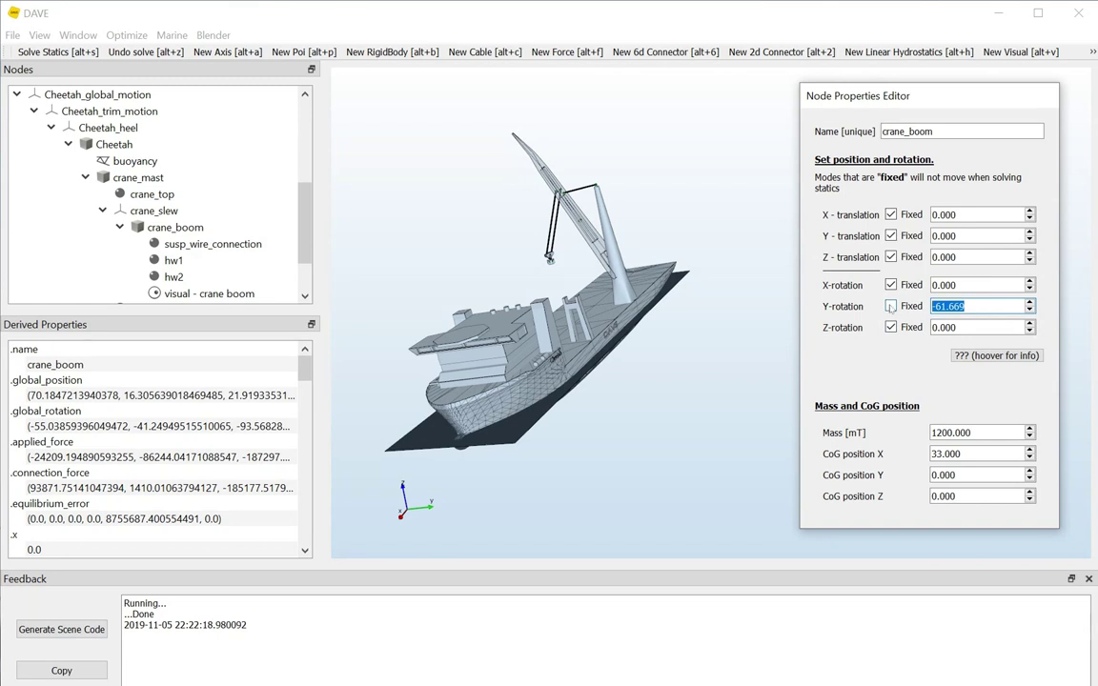
{"action": "scroll", "coordinate": [985, 305], "scroll_direction": "down", "scroll_amount": 5}
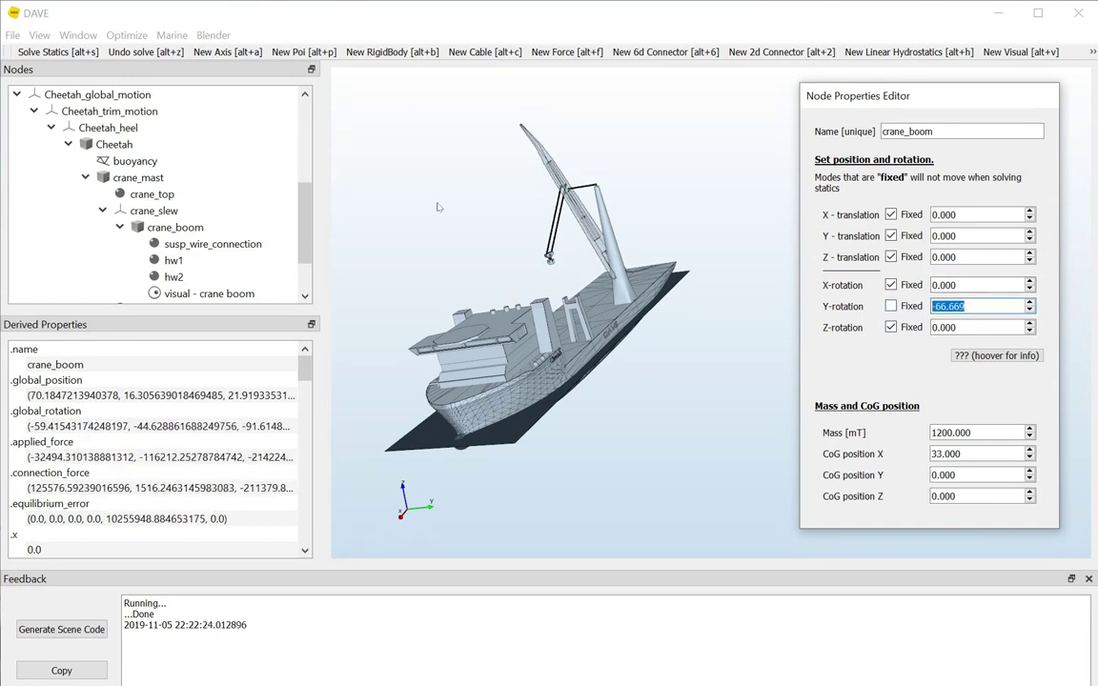
{"action": "left_click", "coordinate": [81, 54]}
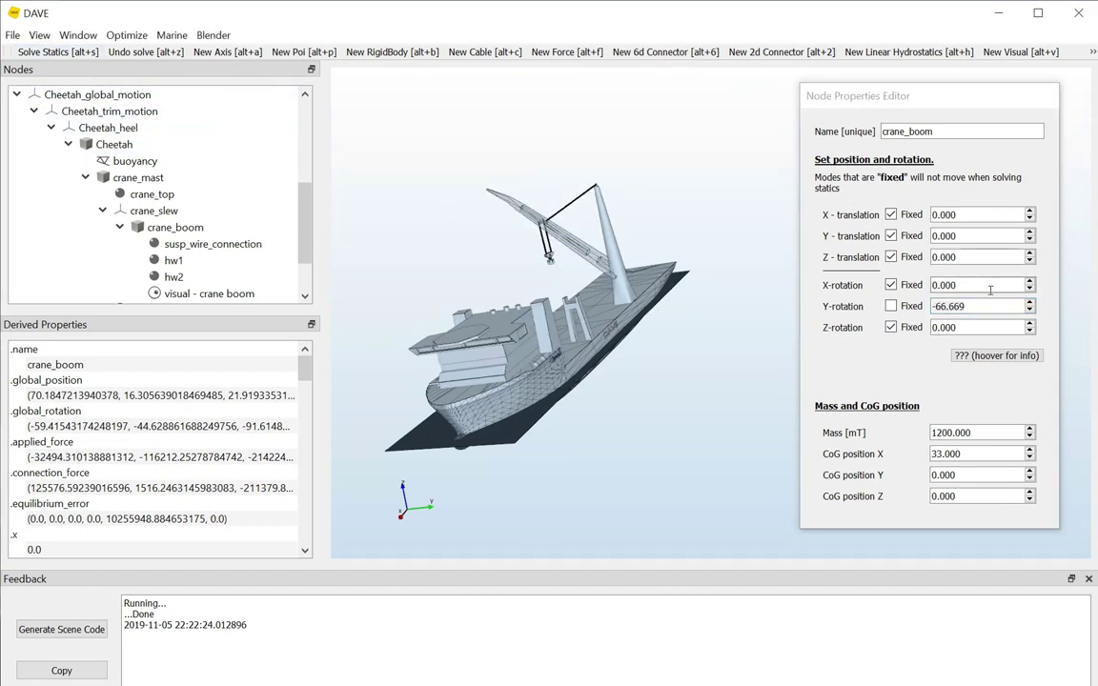
{"action": "left_click_drag", "start_coordinate": [466, 316], "coordinate": [523, 370]}
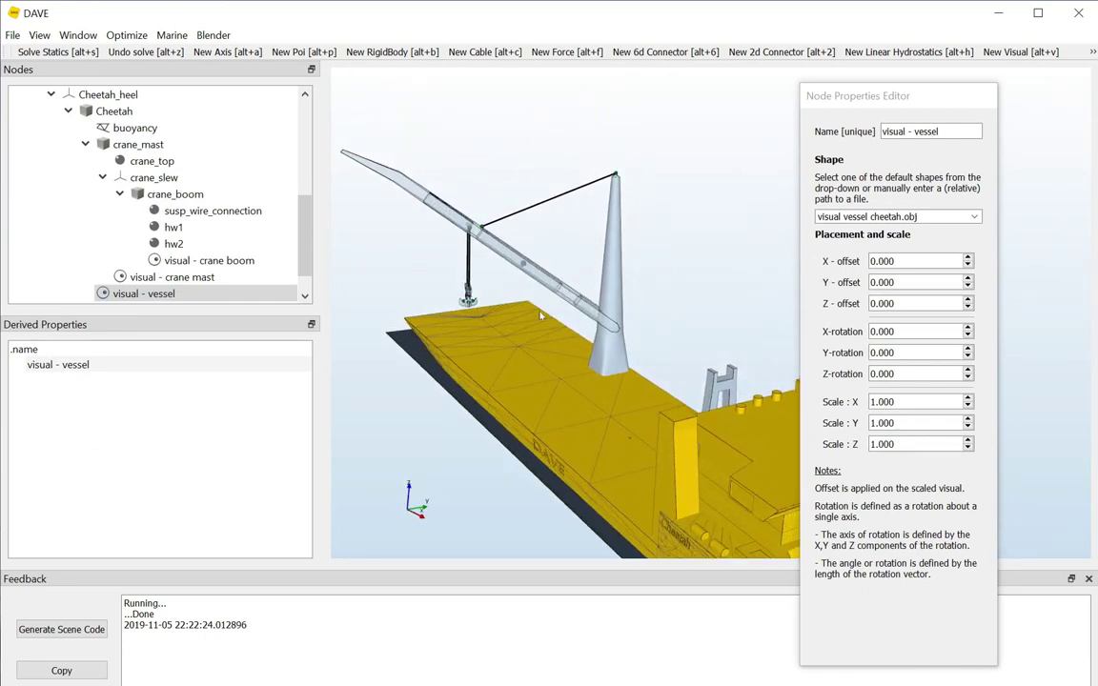
Step: Change crane_Crane_susp_wire's rest length from 41 to 31 m and solve statics
{"action": "left_click", "coordinate": [551, 204]}
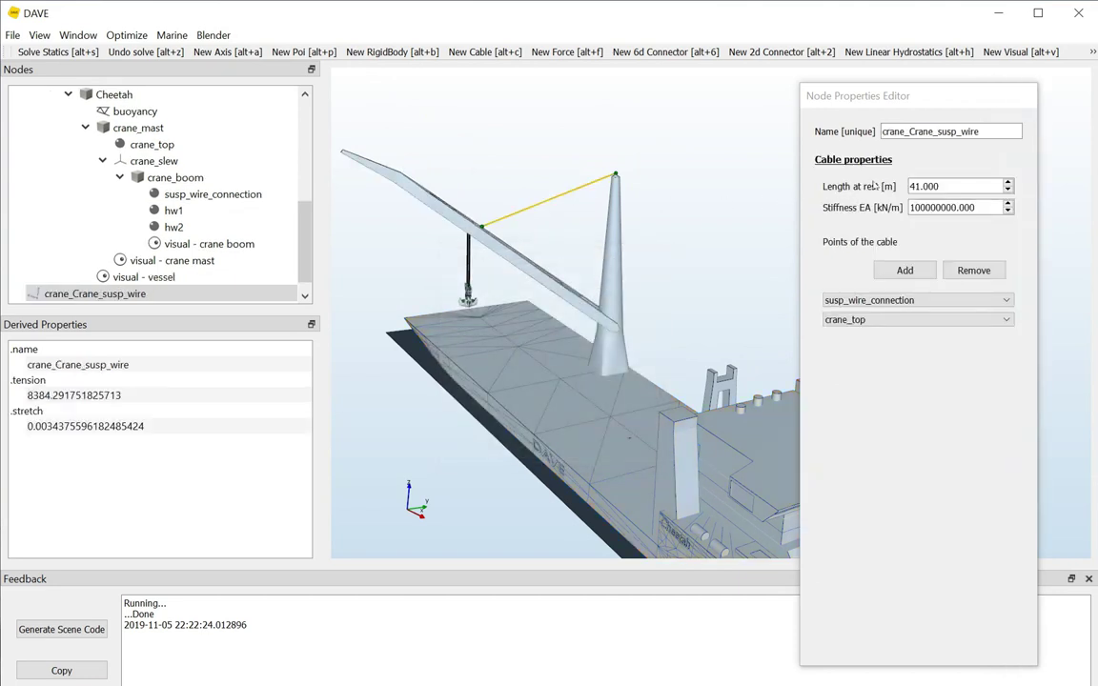
{"action": "left_click_drag", "start_coordinate": [913, 186], "coordinate": [907, 187]}
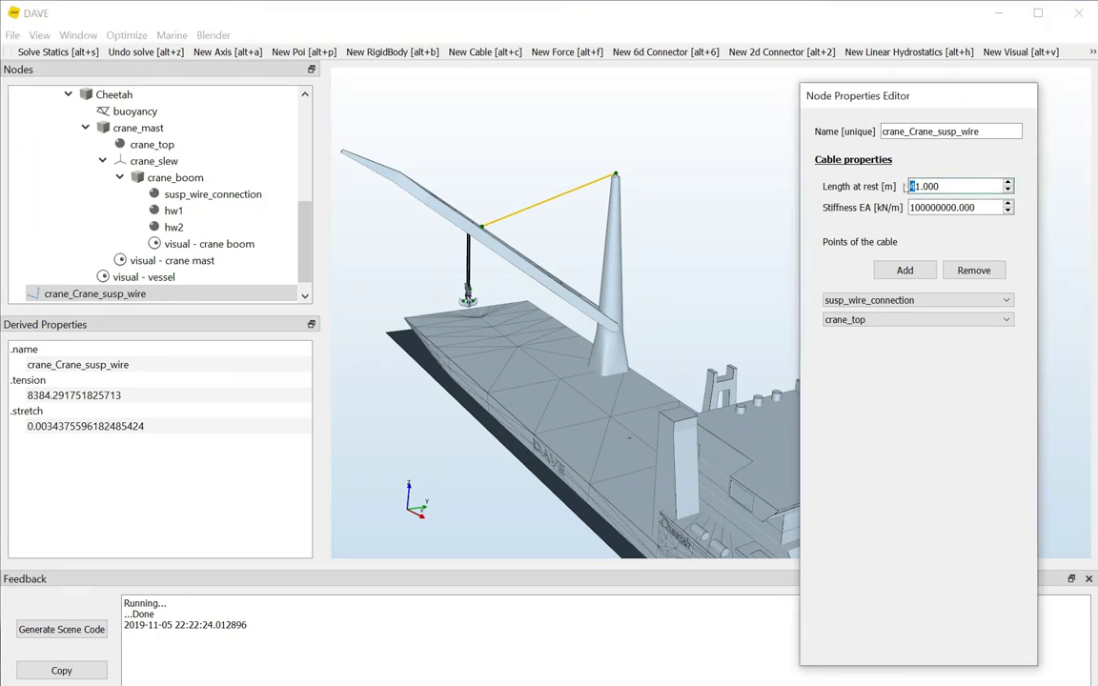
{"action": "type", "text": "3"}
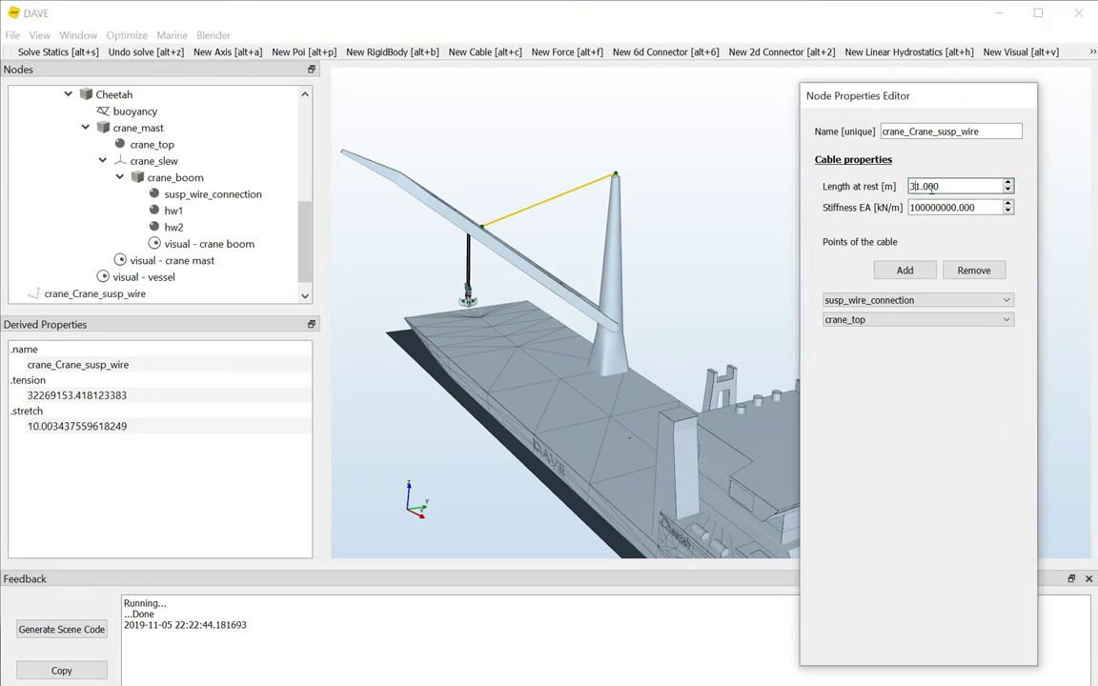
{"action": "left_click", "coordinate": [38, 53]}
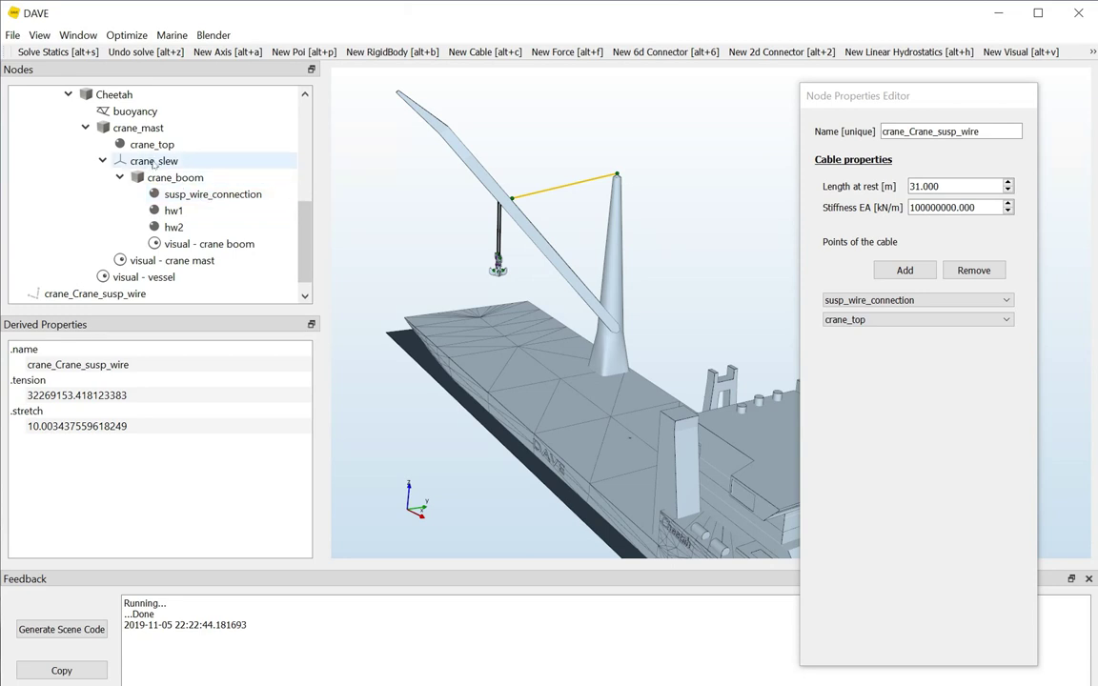
Step: Set crane_slew's Z-rotation to 245, then step it down to 105 degrees
{"action": "left_click", "coordinate": [153, 162]}
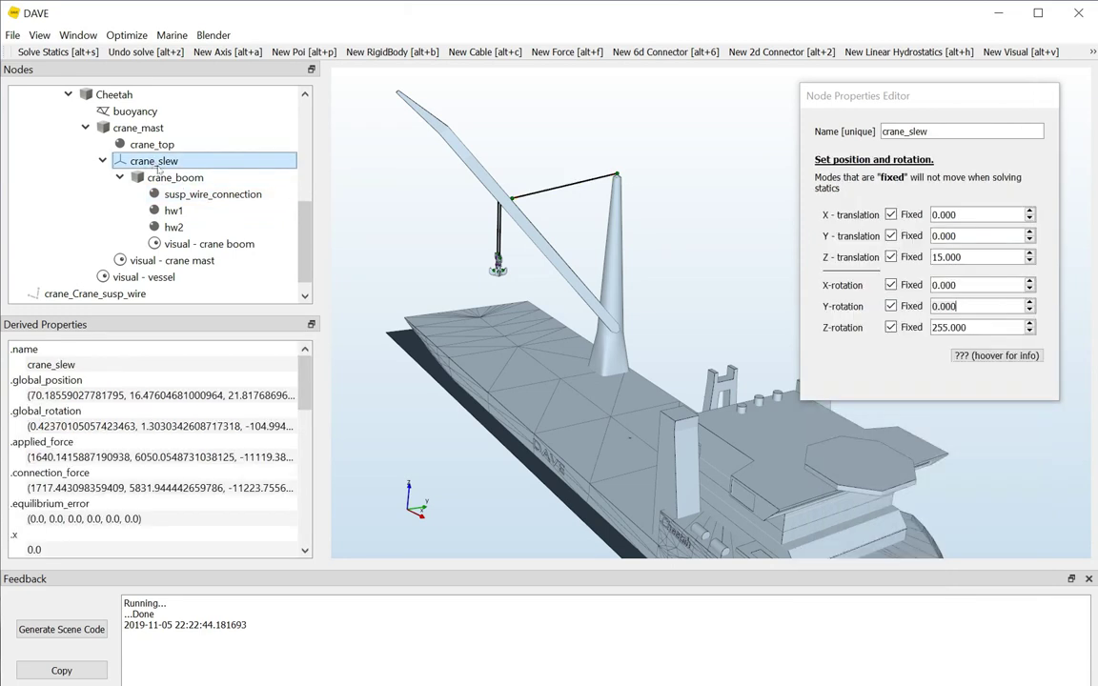
{"action": "double_click", "coordinate": [949, 327]}
{"action": "type", "text": "245"}
{"action": "key", "text": "Return"}
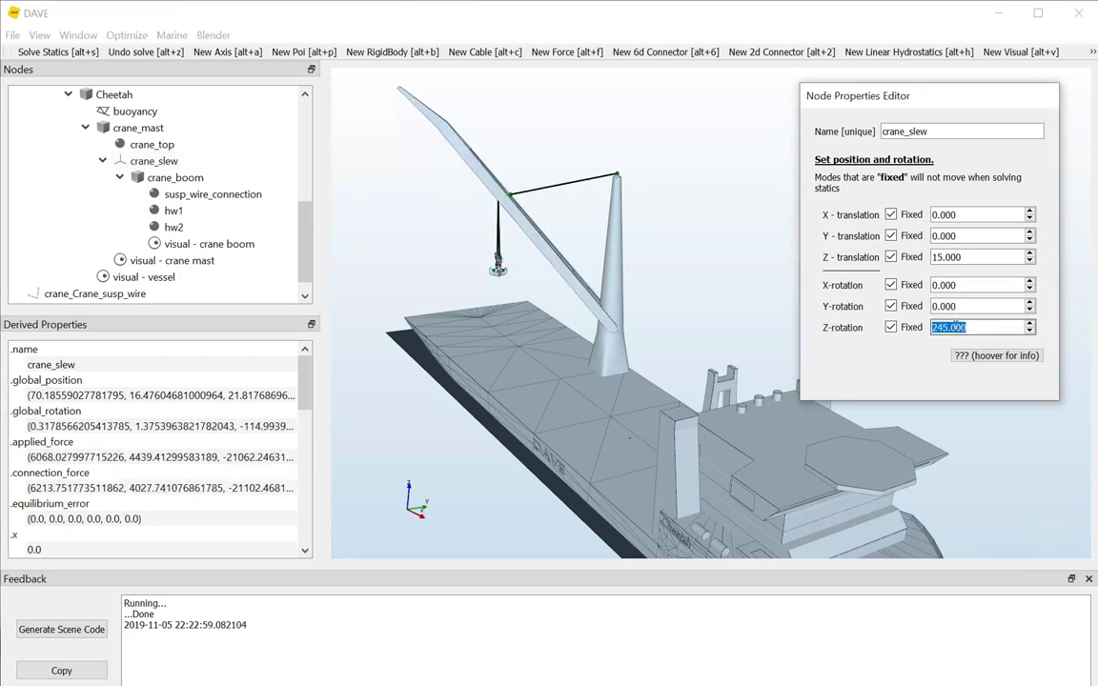
{"action": "key", "text": "Down"}
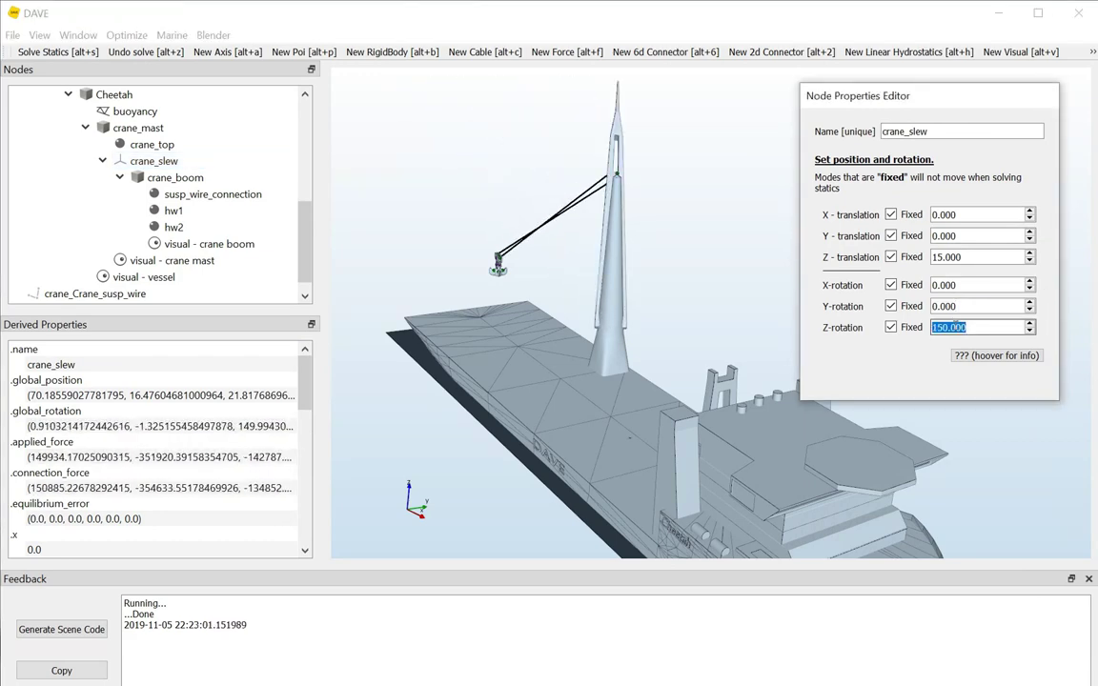
{"action": "key", "text": "Down"}
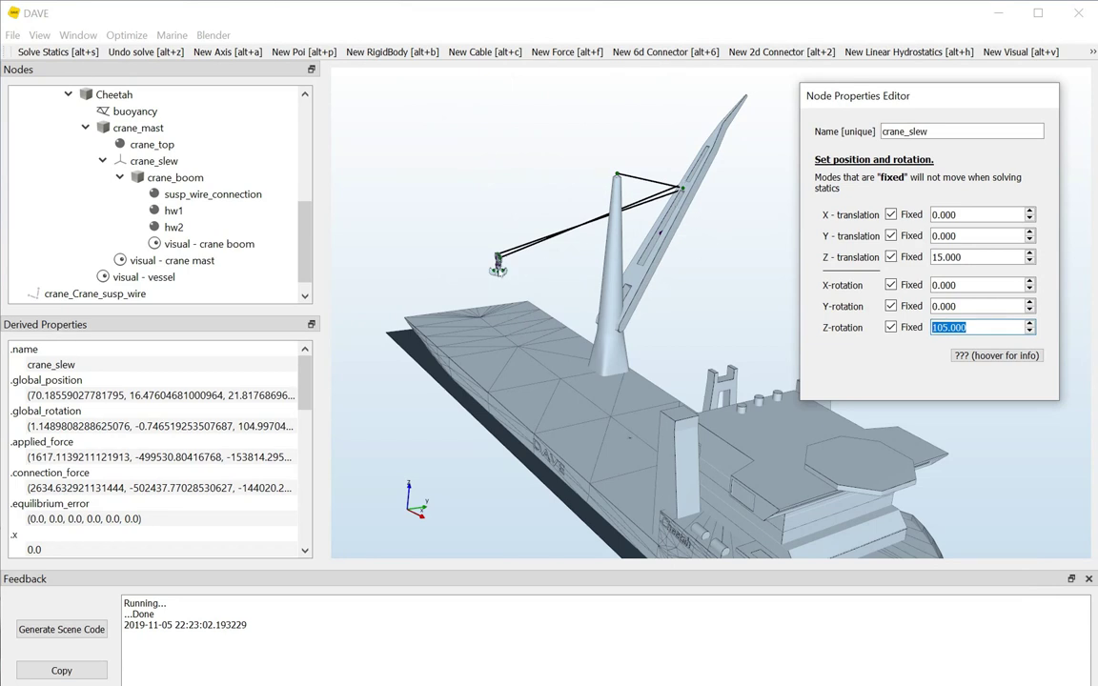
Step: Select the hook, then the Upper block in the Nodes tree, and solve statics
{"action": "left_click", "coordinate": [498, 271]}
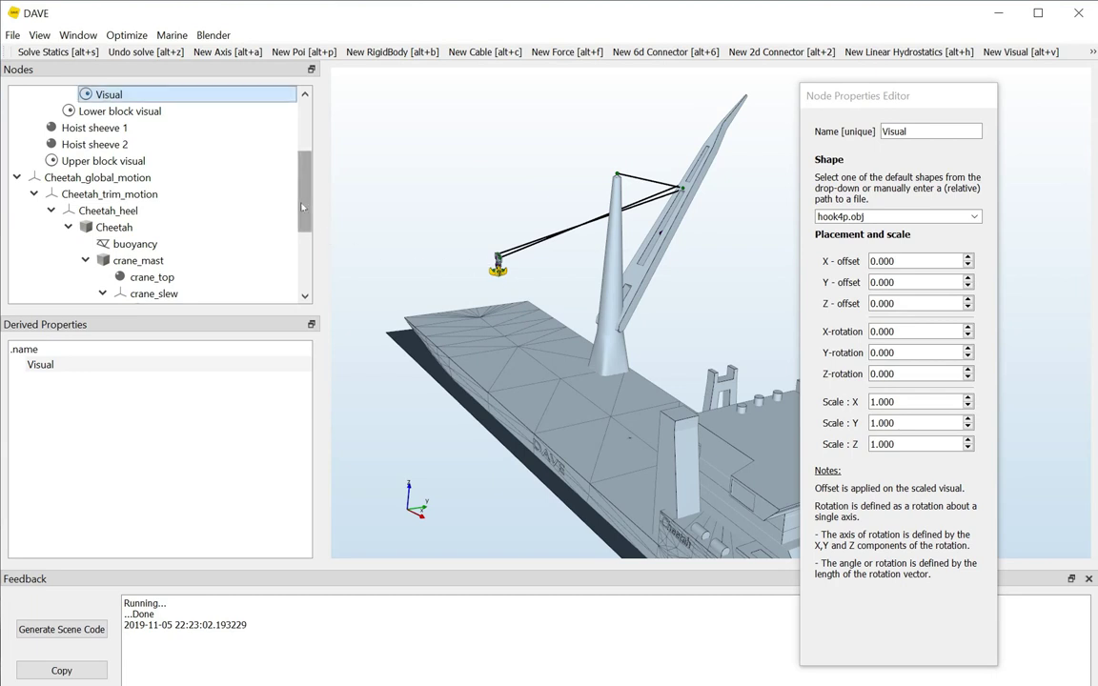
{"action": "scroll", "coordinate": [275, 143], "scroll_direction": "up", "scroll_amount": 3}
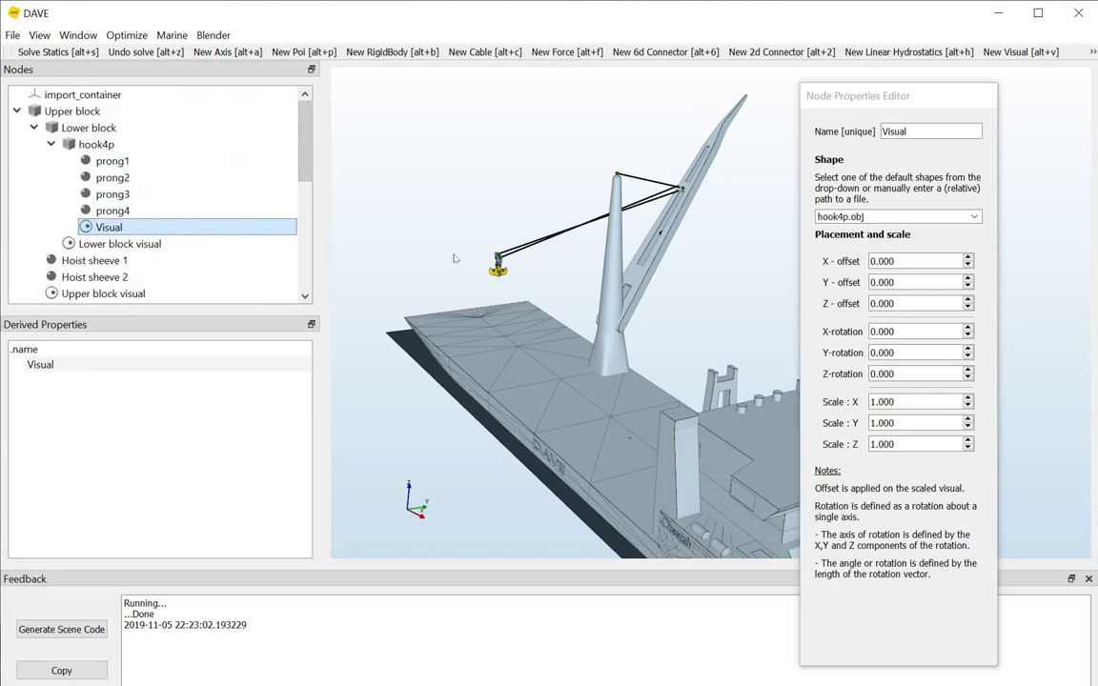
{"action": "left_click", "coordinate": [101, 143]}
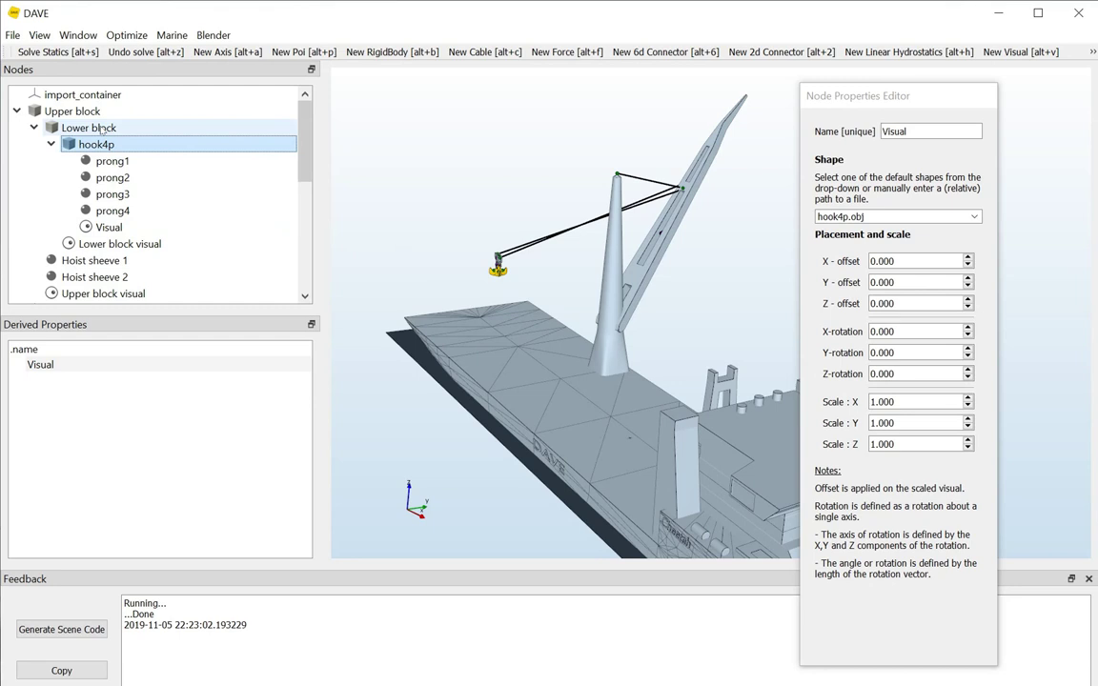
{"action": "left_click", "coordinate": [73, 111]}
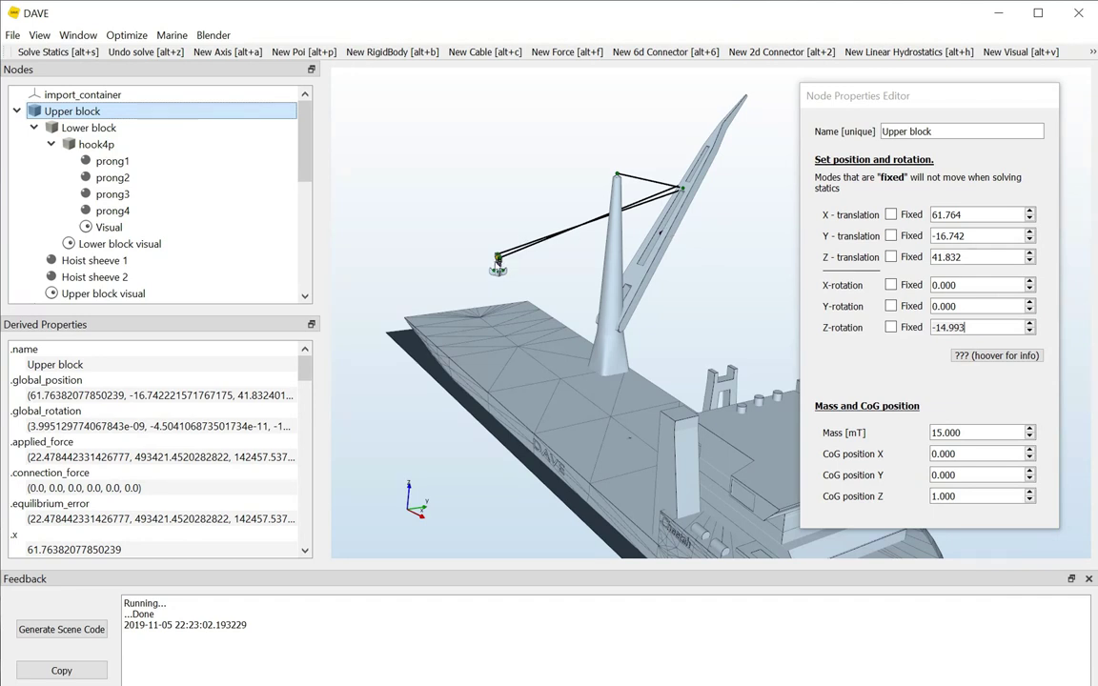
{"action": "left_click", "coordinate": [653, 204]}
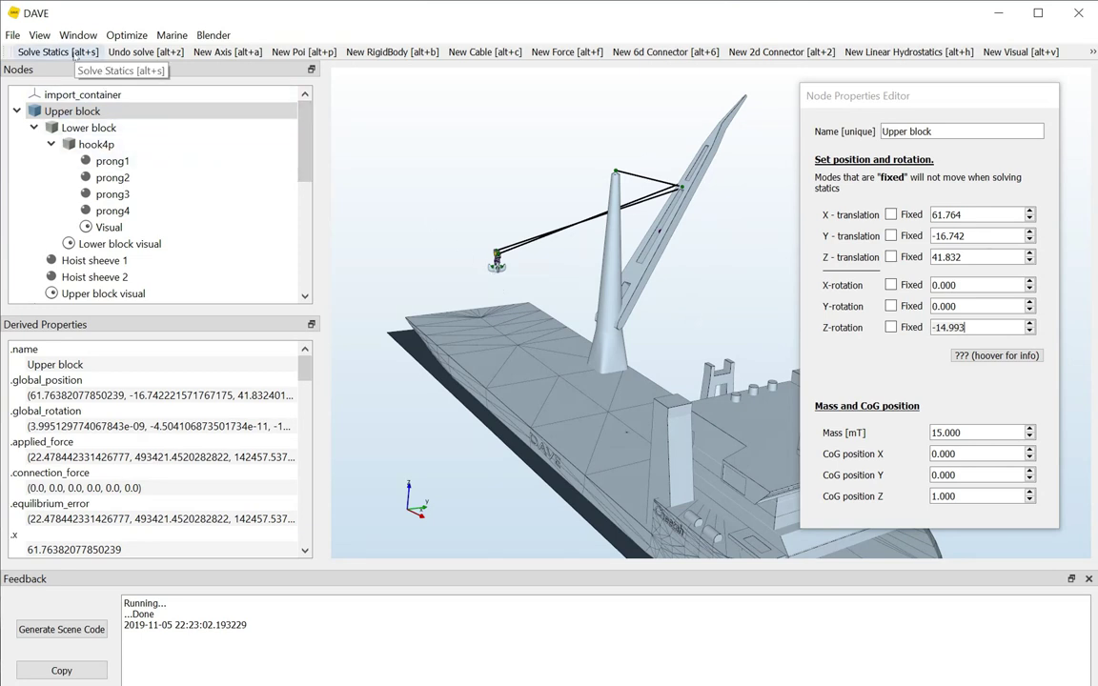
{"action": "left_click", "coordinate": [95, 51]}
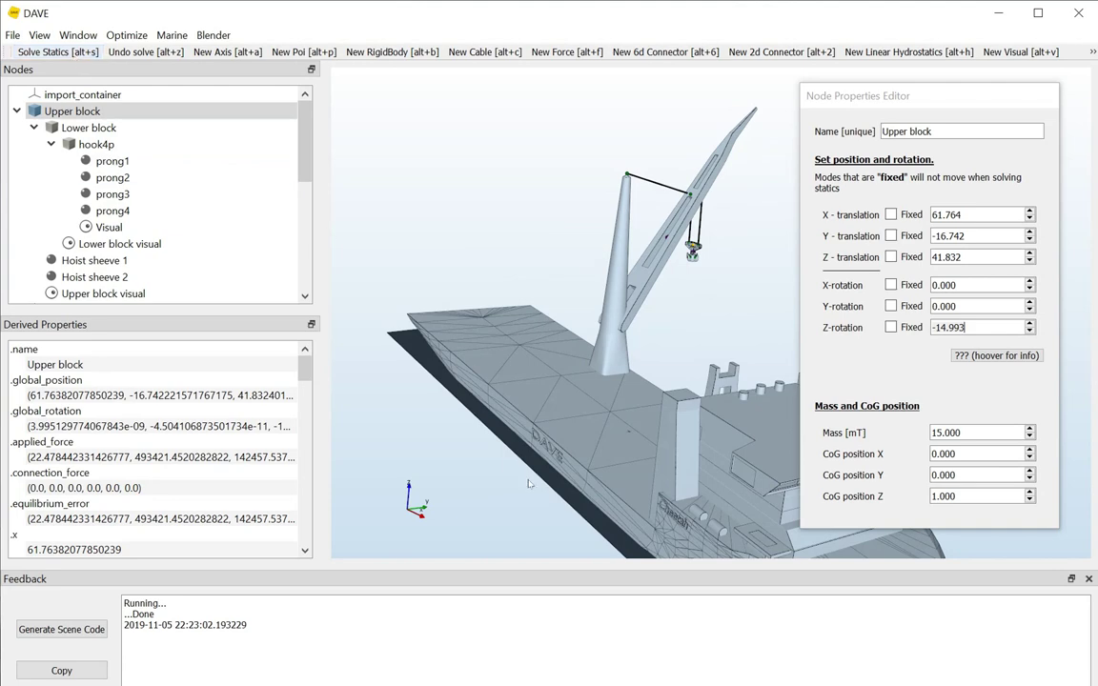
Step: Zoom in toward the hook and set the Lower block's X-rotation to 25 degrees
{"action": "left_click_drag", "start_coordinate": [531, 483], "coordinate": [518, 453]}
{"action": "scroll", "coordinate": [640, 355], "scroll_direction": "up", "scroll_amount": 5}
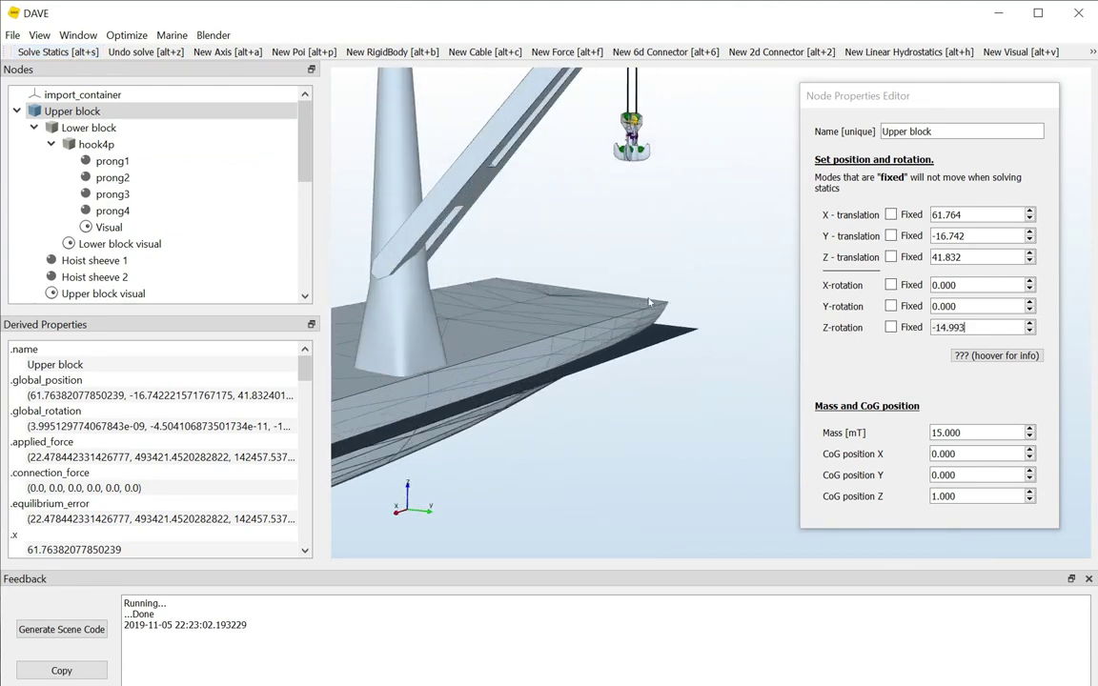
{"action": "left_click_drag", "start_coordinate": [640, 356], "coordinate": [562, 390]}
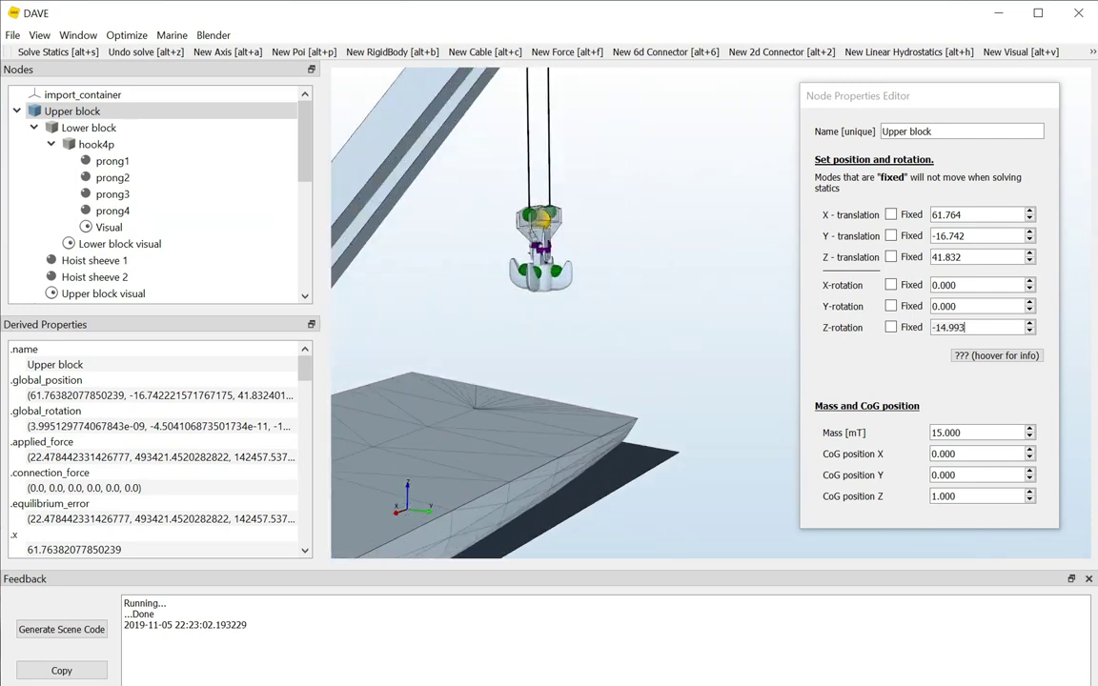
{"action": "left_click", "coordinate": [73, 111]}
{"action": "left_click", "coordinate": [95, 145]}
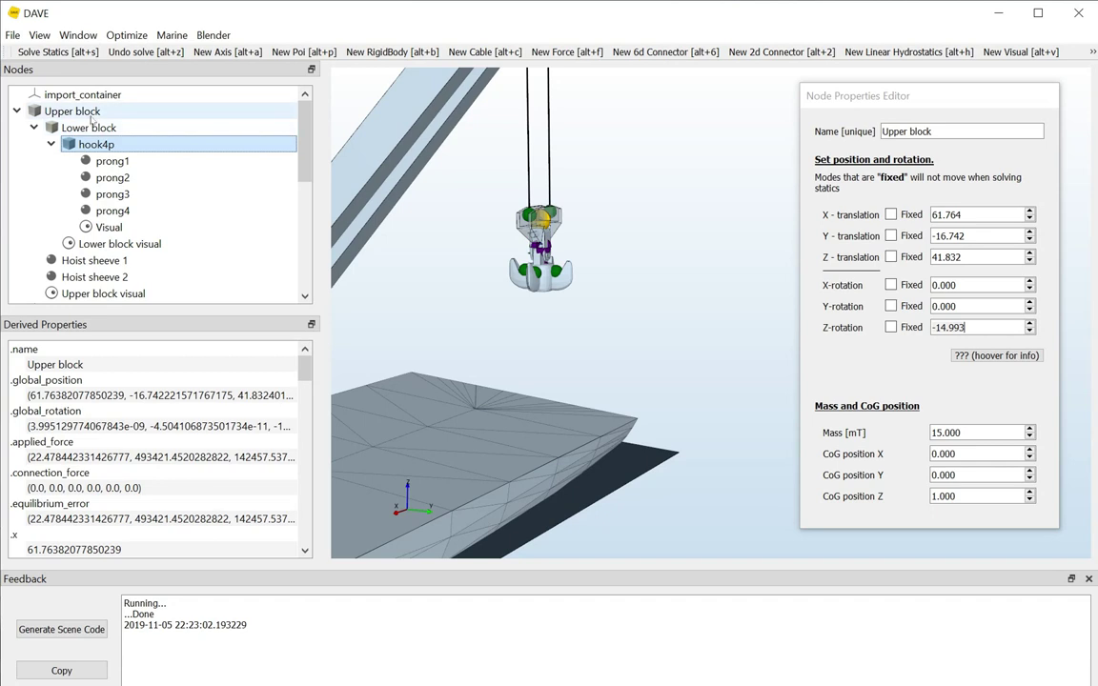
{"action": "left_click", "coordinate": [90, 127]}
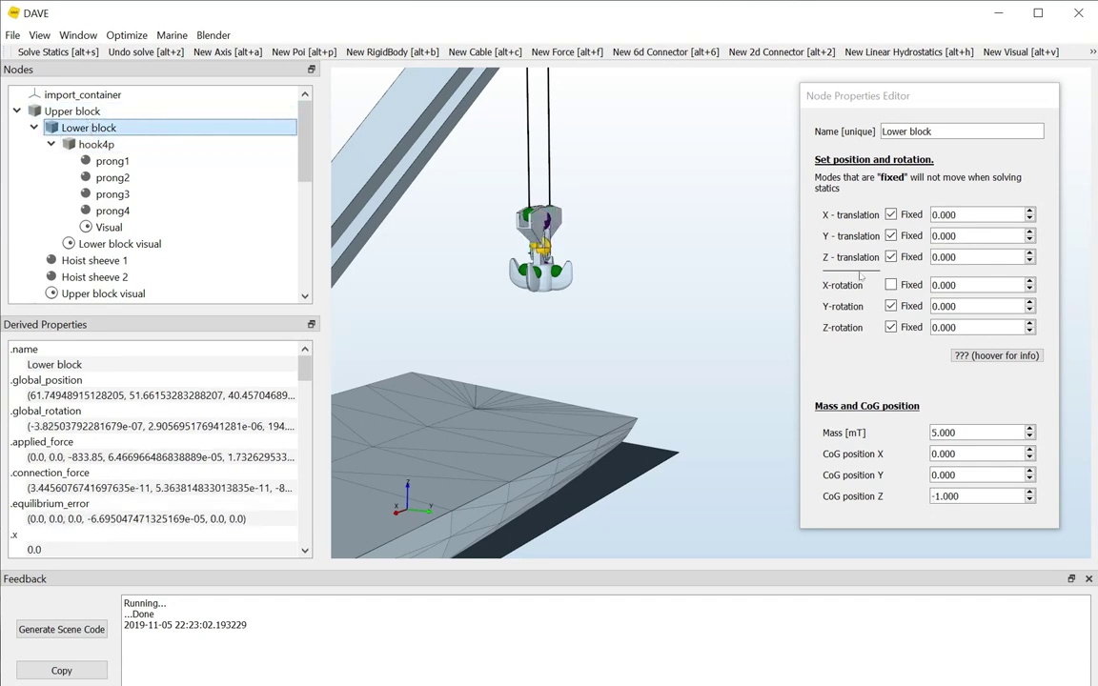
{"action": "double_click", "coordinate": [960, 285]}
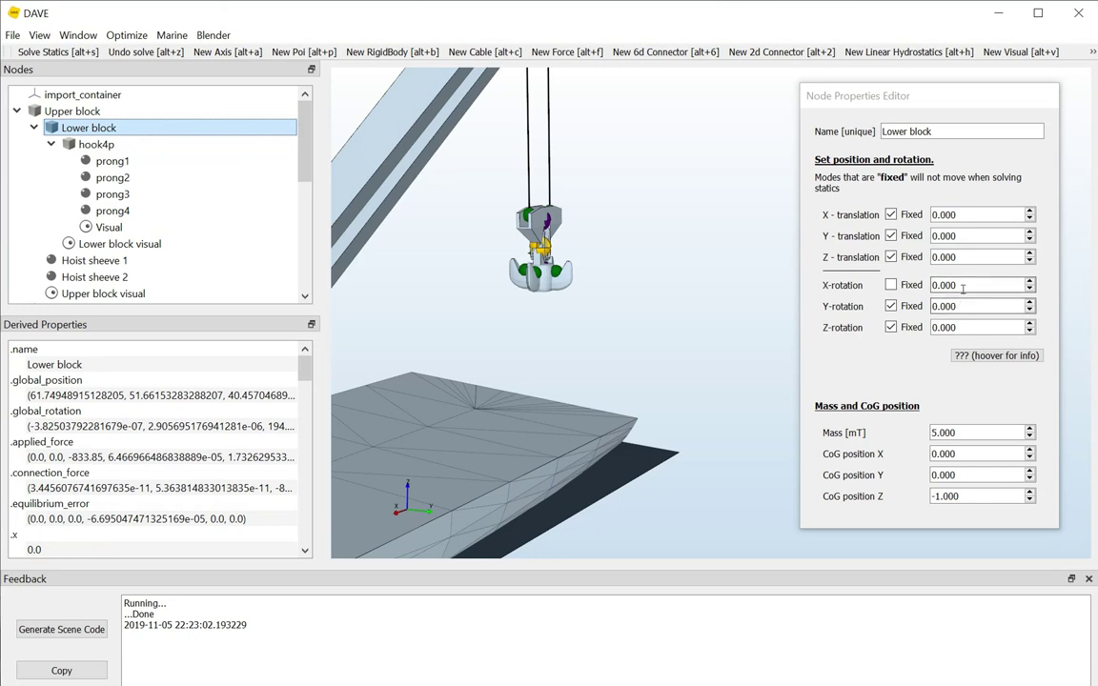
{"action": "type", "text": "10"}
{"action": "key", "text": "Return"}
{"action": "type", "text": "25"}
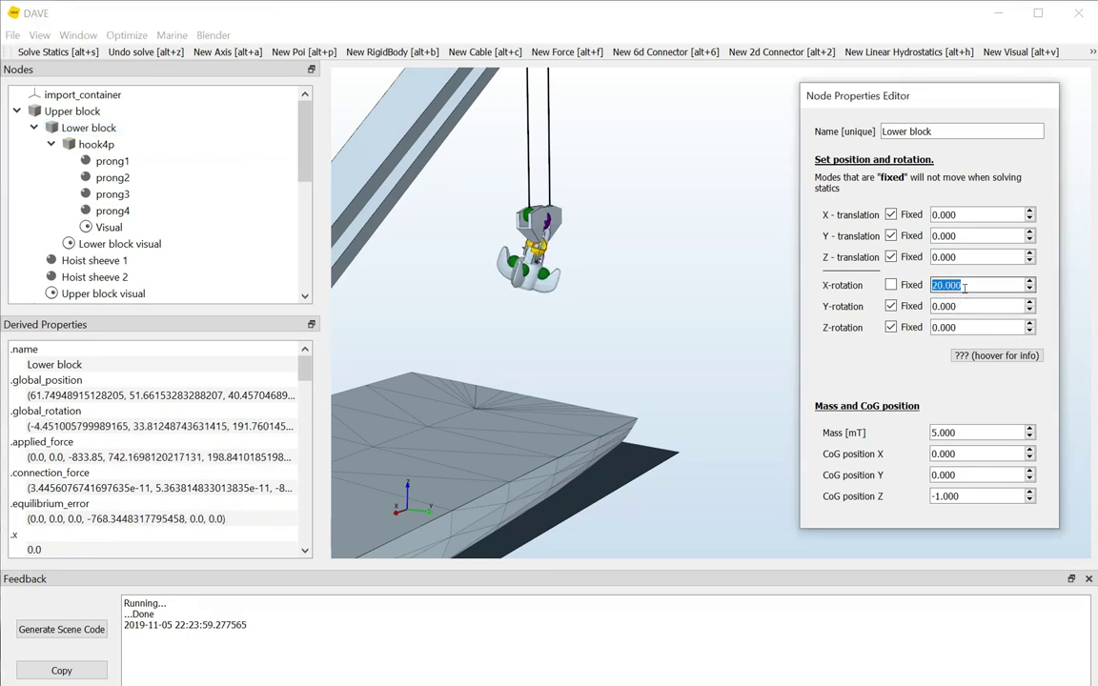
{"action": "key", "text": "Return"}
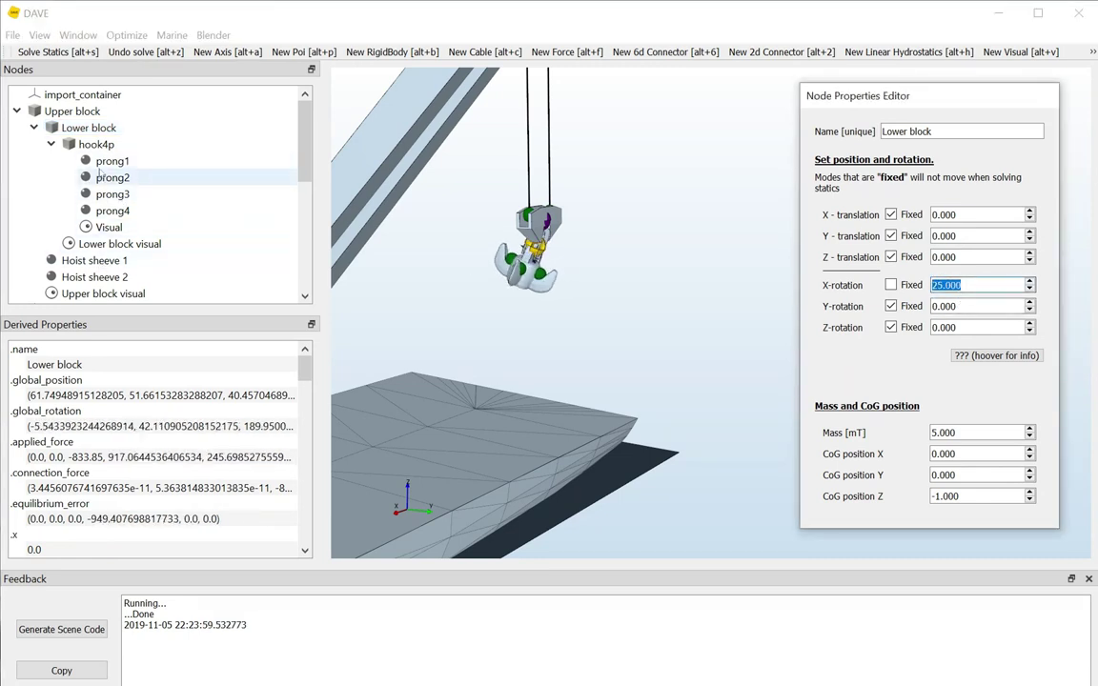
Step: Set hook4p's Y-rotation to 35 degrees, solve statics, and select the prong3 point
{"action": "left_click", "coordinate": [96, 141]}
{"action": "double_click", "coordinate": [965, 306]}
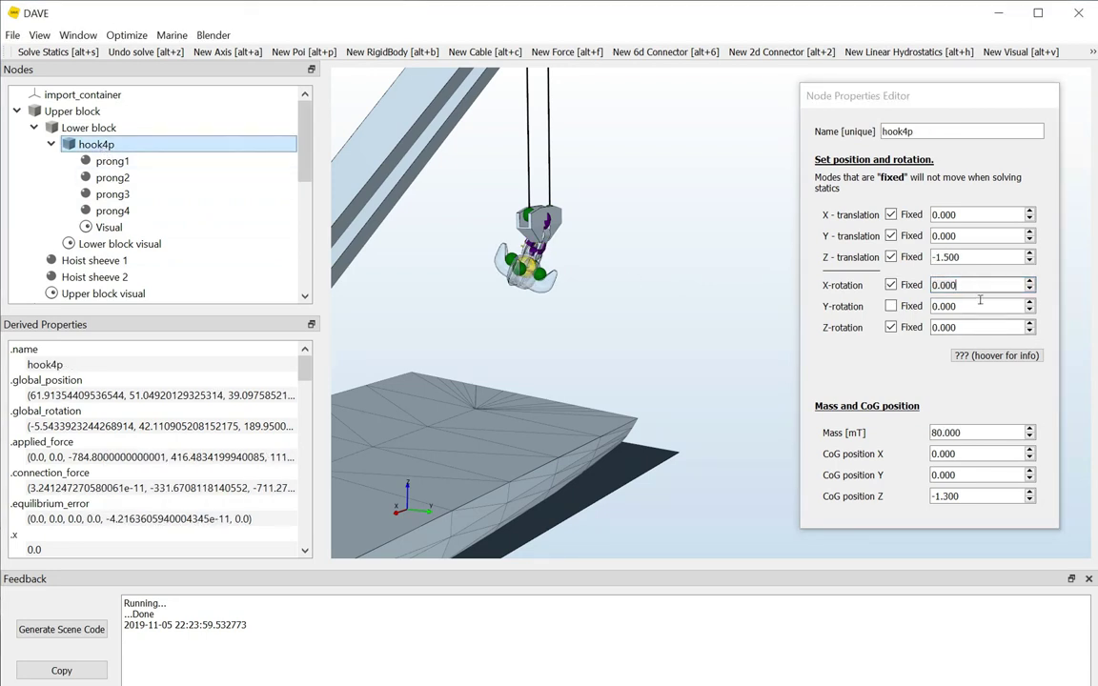
{"action": "type", "text": "-20"}
{"action": "key", "text": "Return"}
{"action": "scroll", "coordinate": [981, 306], "scroll_direction": "up", "scroll_amount": 11}
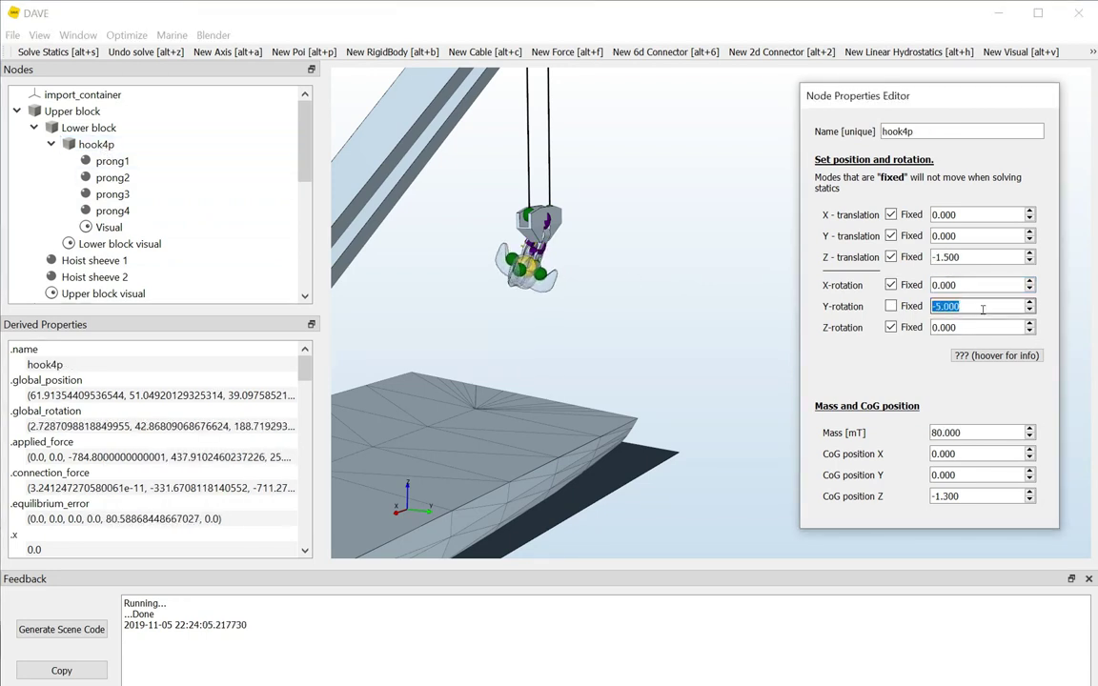
{"action": "scroll", "coordinate": [510, 331], "scroll_direction": "up", "scroll_amount": 2}
{"action": "left_click_drag", "start_coordinate": [510, 331], "coordinate": [581, 335]}
{"action": "left_click", "coordinate": [54, 53]}
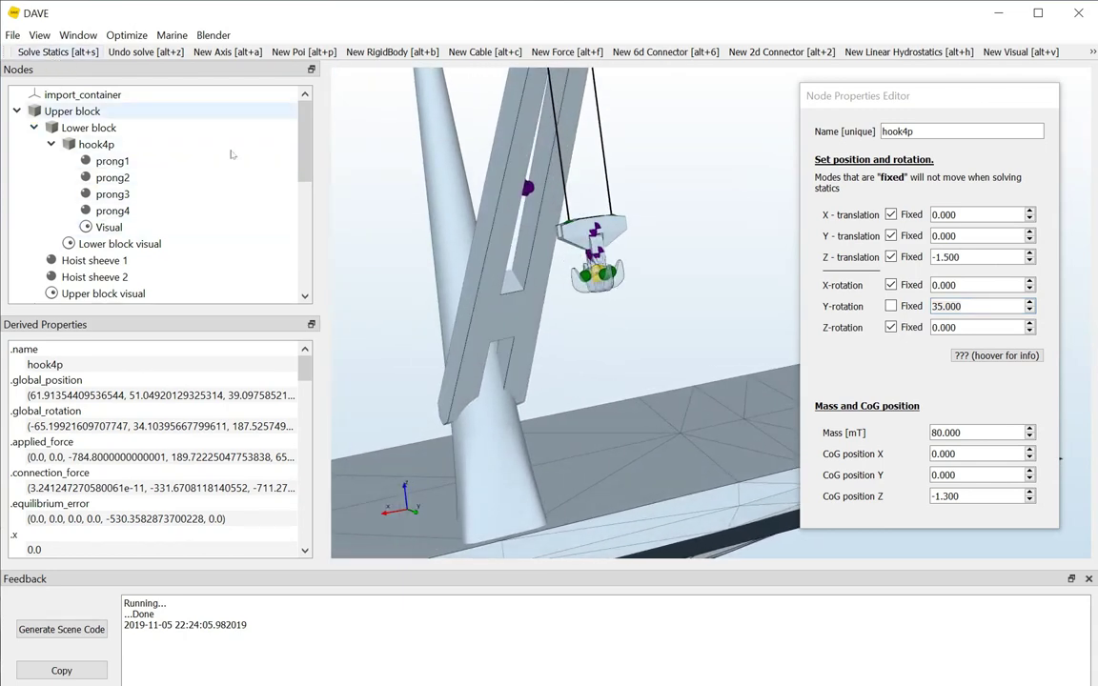
{"action": "left_click", "coordinate": [112, 194]}
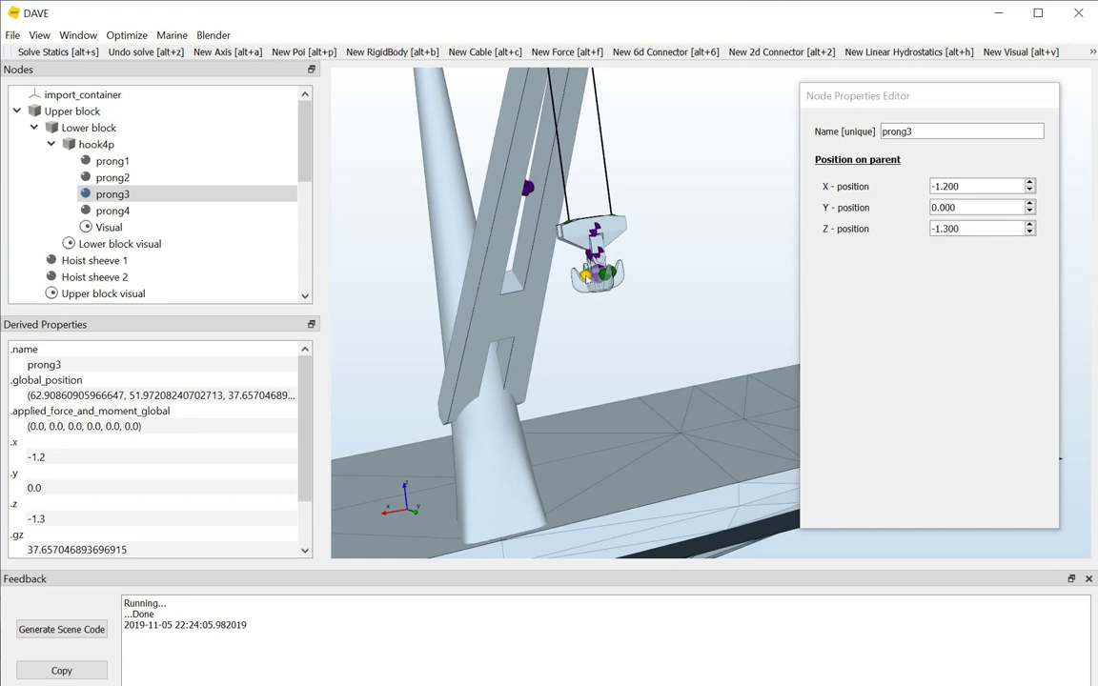
Step: Create a Force under prong1, set its Z component to -20000, and solve statics
{"action": "right_click", "coordinate": [586, 276]}
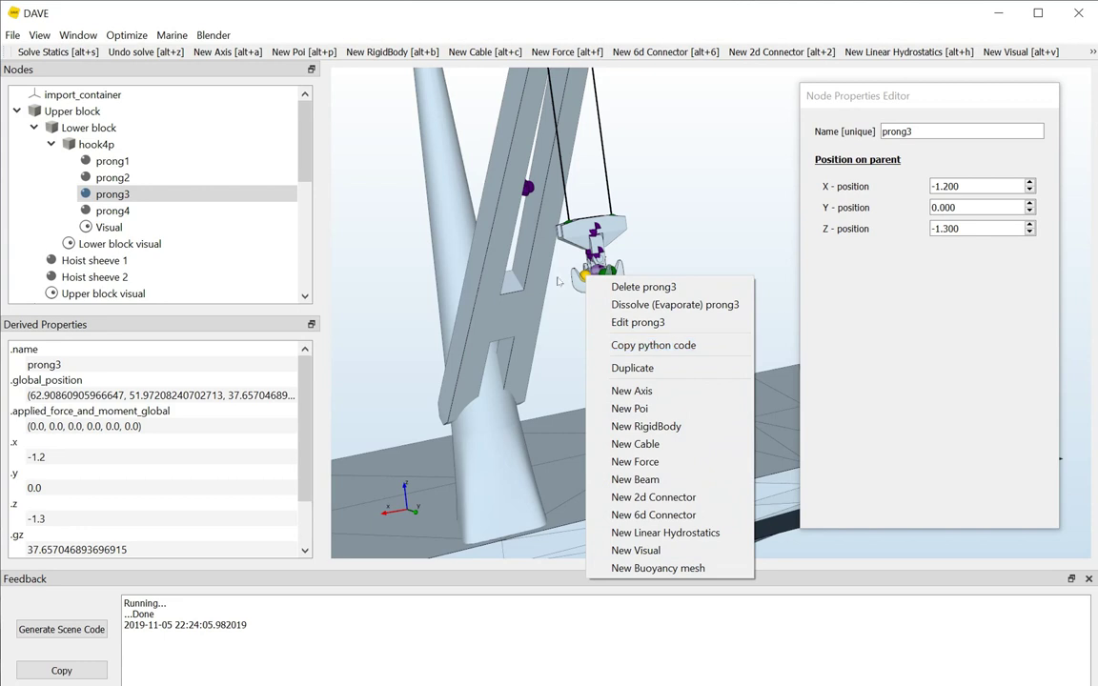
{"action": "left_click", "coordinate": [659, 463]}
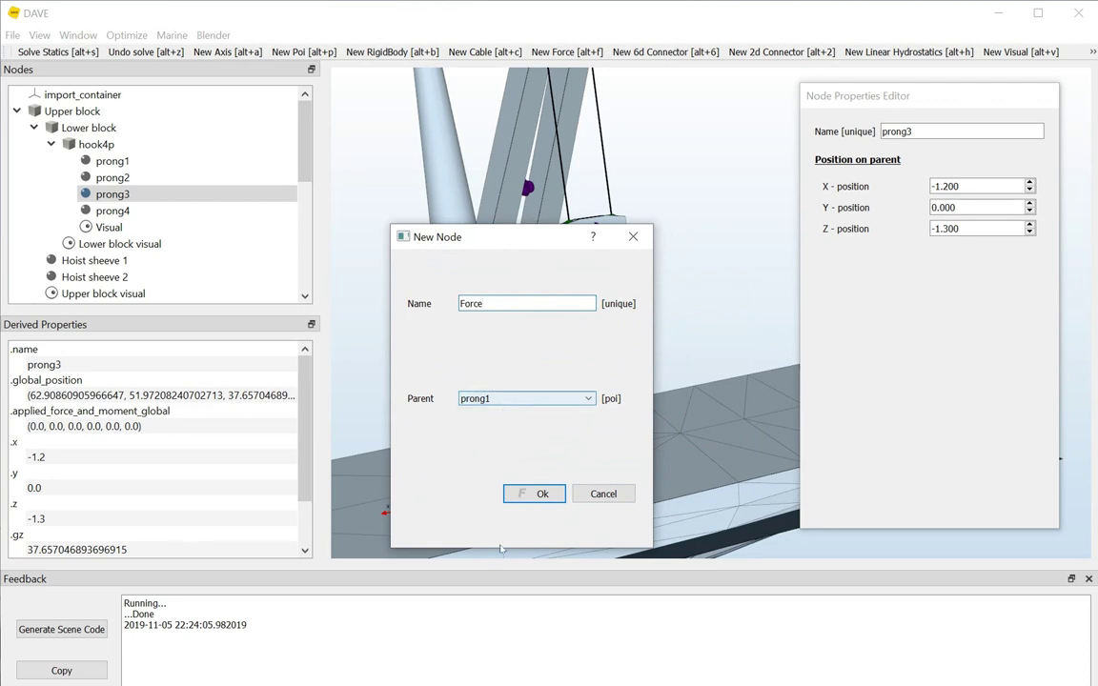
{"action": "key", "text": "Return"}
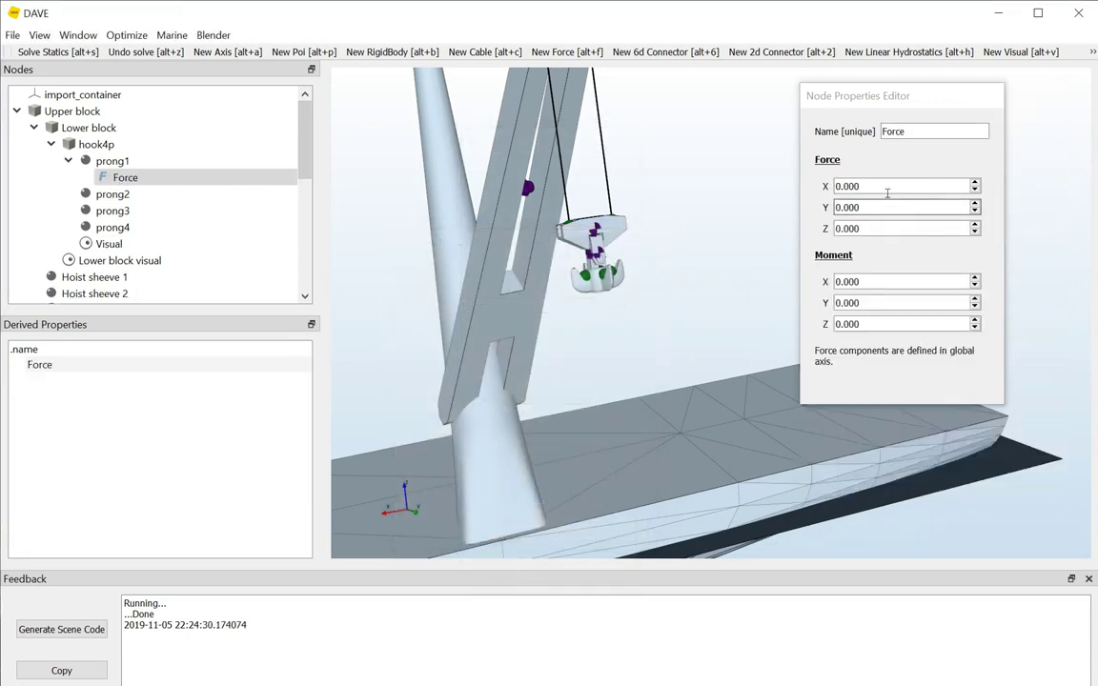
{"action": "left_click", "coordinate": [875, 228]}
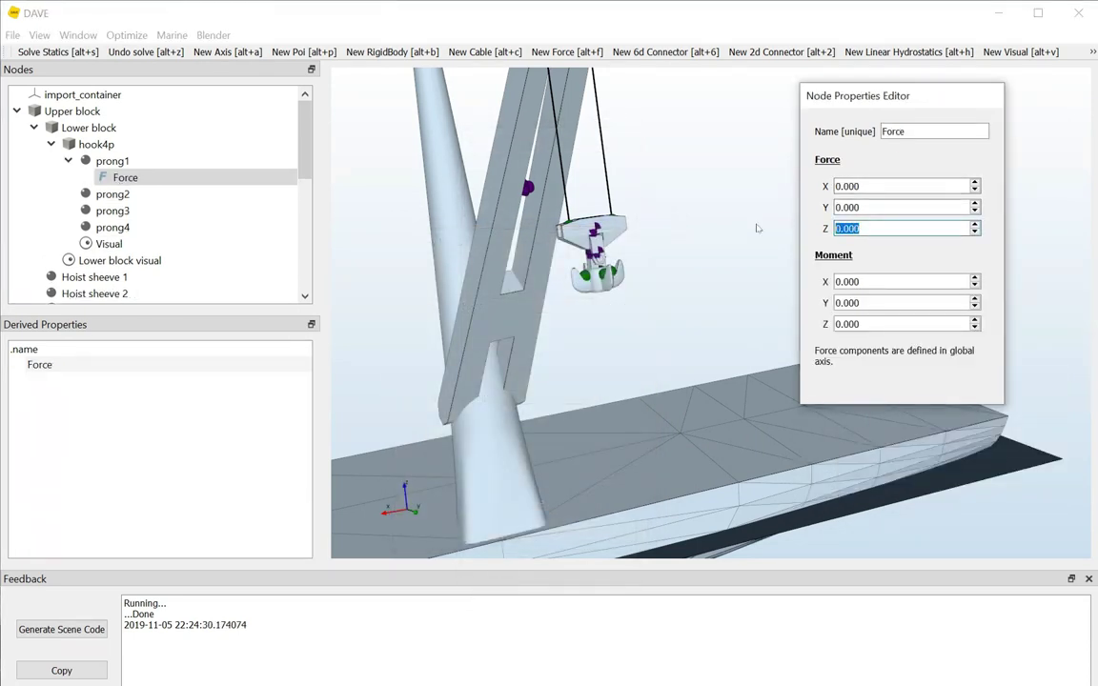
{"action": "type", "text": "20000"}
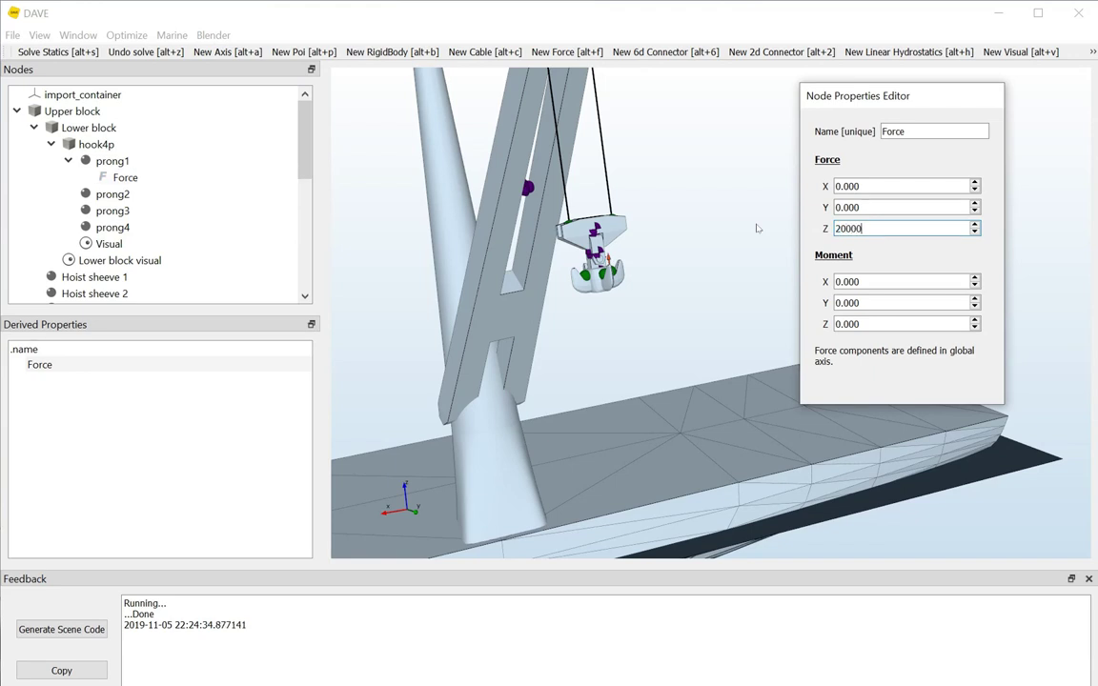
{"action": "type", "text": "-"}
{"action": "left_click", "coordinate": [72, 51]}
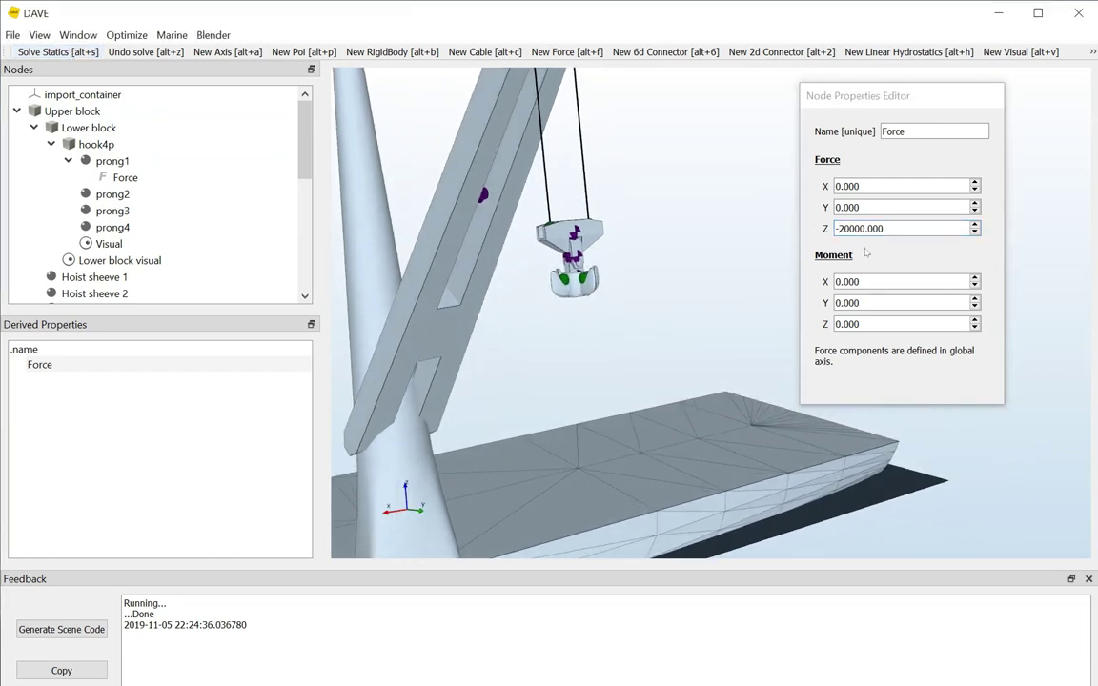
{"action": "scroll", "coordinate": [570, 298], "scroll_direction": "up", "scroll_amount": 3}
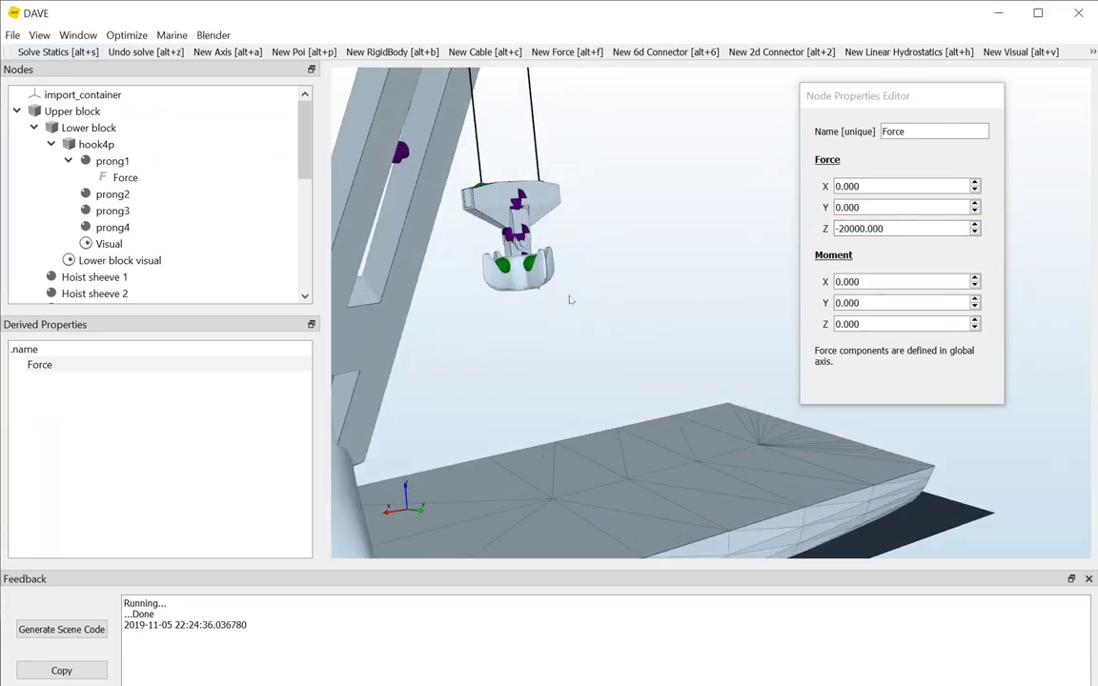
{"action": "left_click_drag", "start_coordinate": [529, 317], "coordinate": [681, 266]}
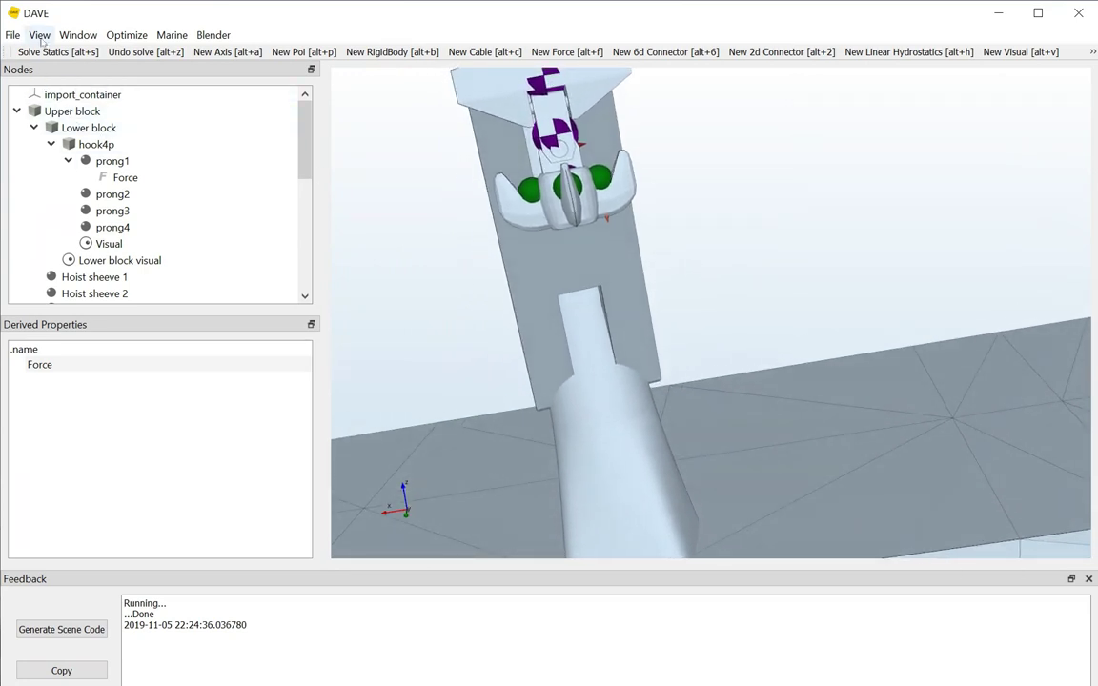
Step: Select prong1 and its Force, and switch Show visuals on in the View menu
{"action": "left_click", "coordinate": [39, 36]}
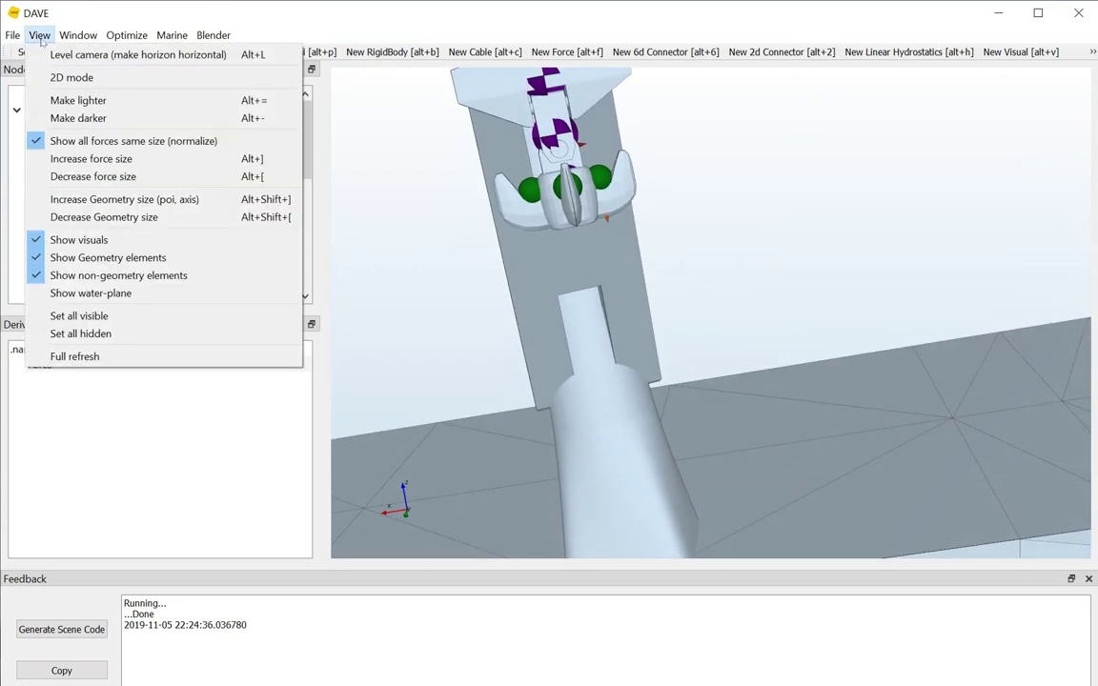
{"action": "left_click", "coordinate": [62, 240]}
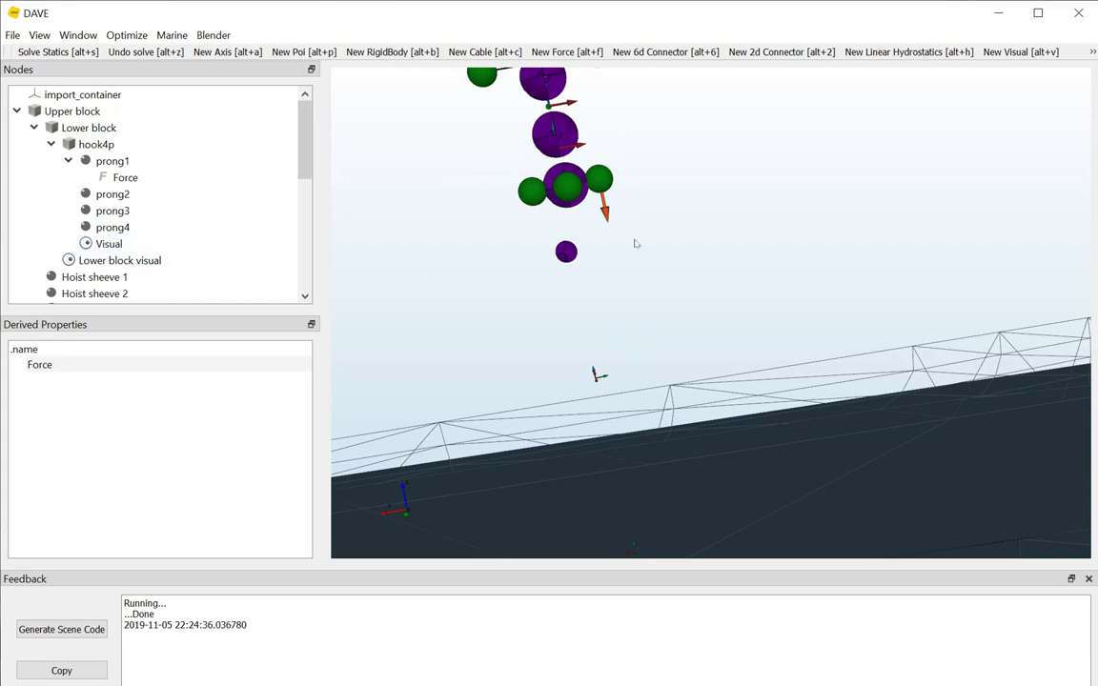
{"action": "left_click", "coordinate": [608, 218]}
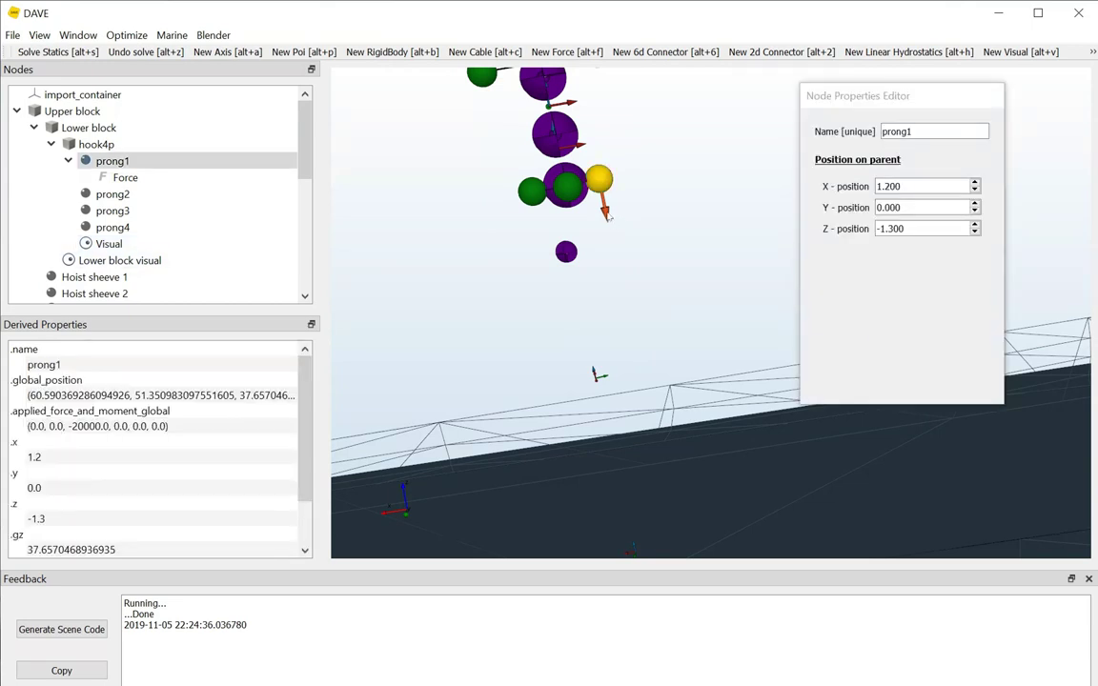
{"action": "left_click", "coordinate": [127, 178]}
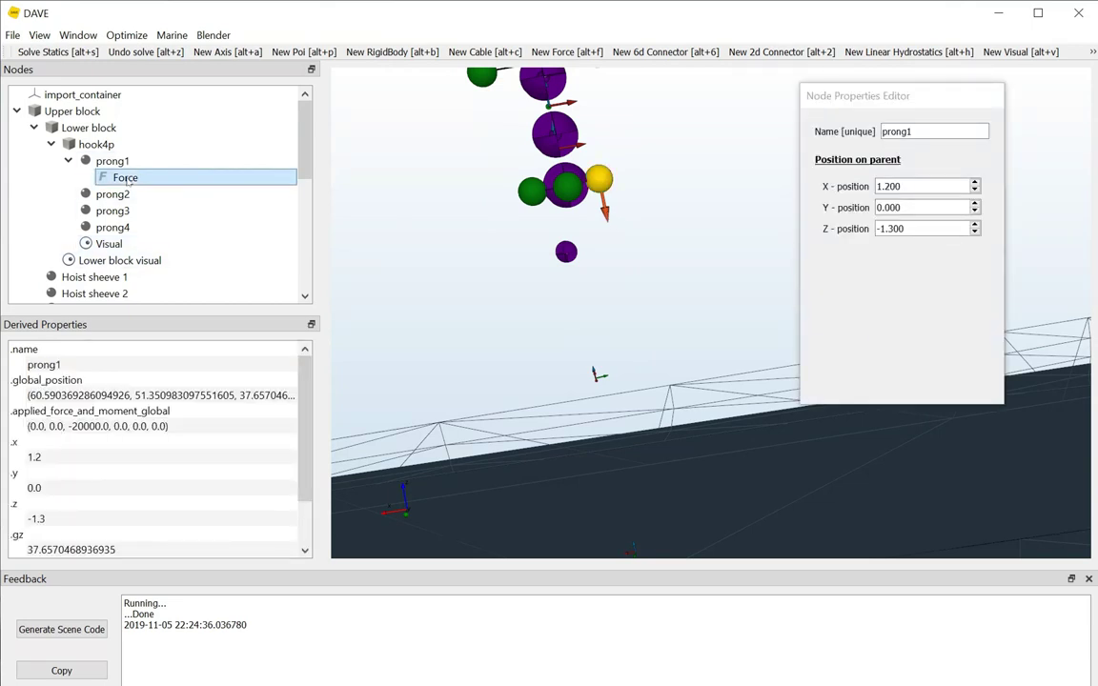
{"action": "left_click", "coordinate": [39, 35]}
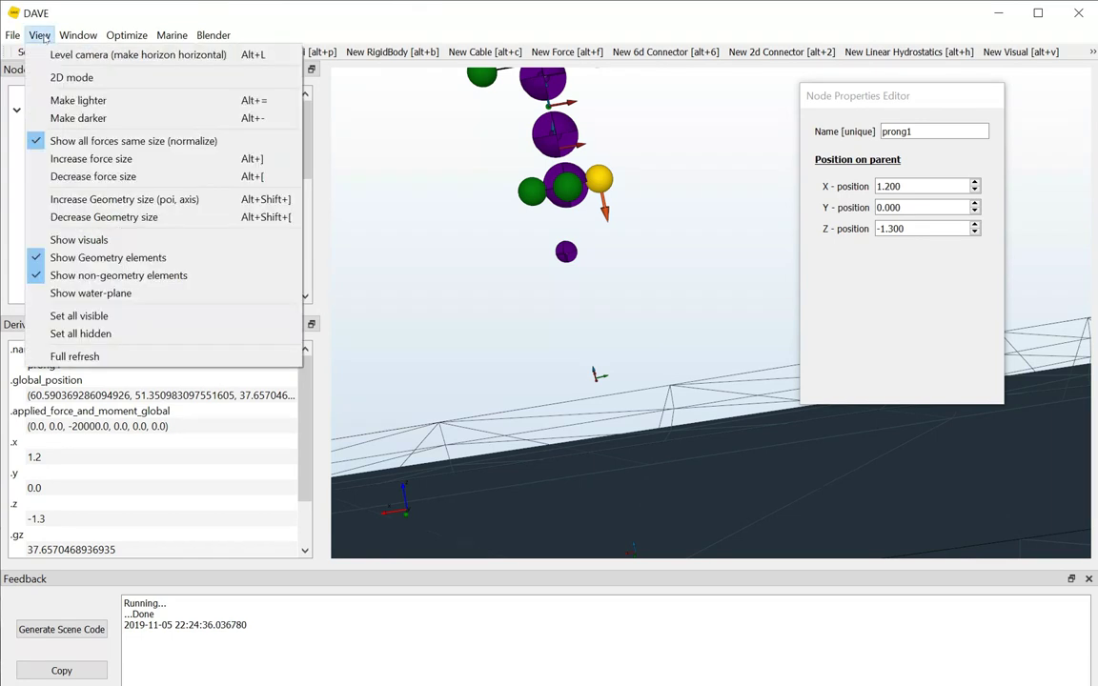
{"action": "left_click", "coordinate": [84, 219]}
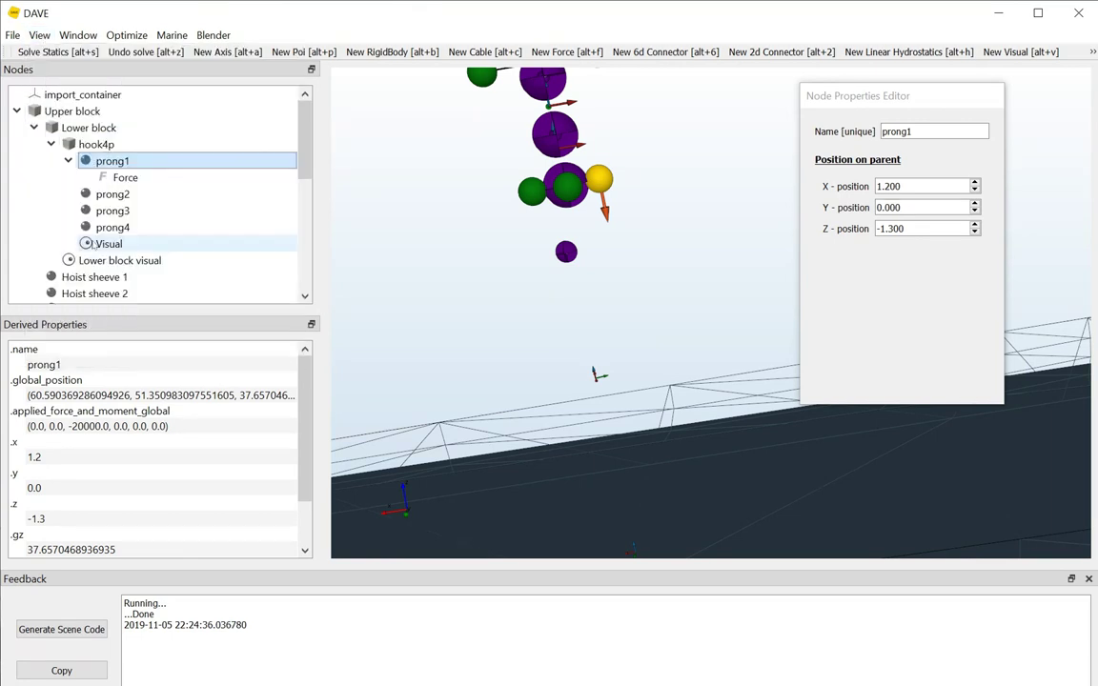
{"action": "left_click", "coordinate": [39, 35]}
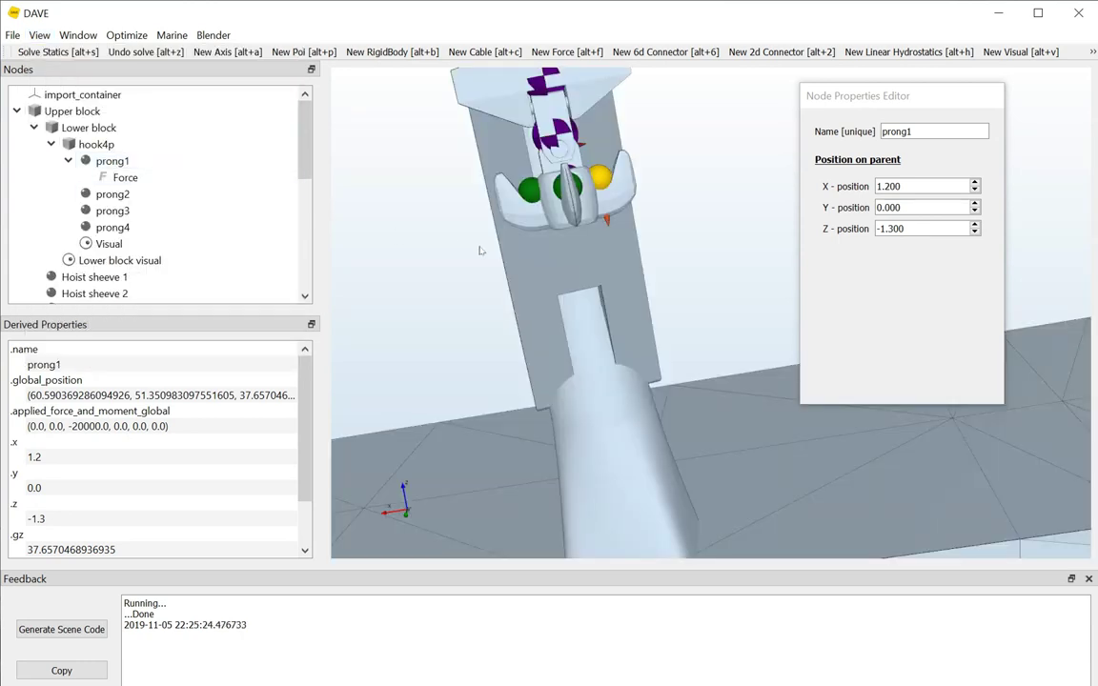
Step: Enlarge the force arrows and solve statics so the hook settles under its load
{"action": "key", "text": "ctrl+Up"}
{"action": "key", "text": "ctrl+Up"}
{"action": "key", "text": "ctrl+Up"}
{"action": "key", "text": "ctrl+Up"}
{"action": "key", "text": "ctrl+Up"}
{"action": "key", "text": "ctrl+Up"}
{"action": "key", "text": "ctrl+Up"}
{"action": "key", "text": "ctrl+Up"}
{"action": "key", "text": "ctrl+Up"}
{"action": "scroll", "coordinate": [480, 251], "scroll_direction": "down", "scroll_amount": 5}
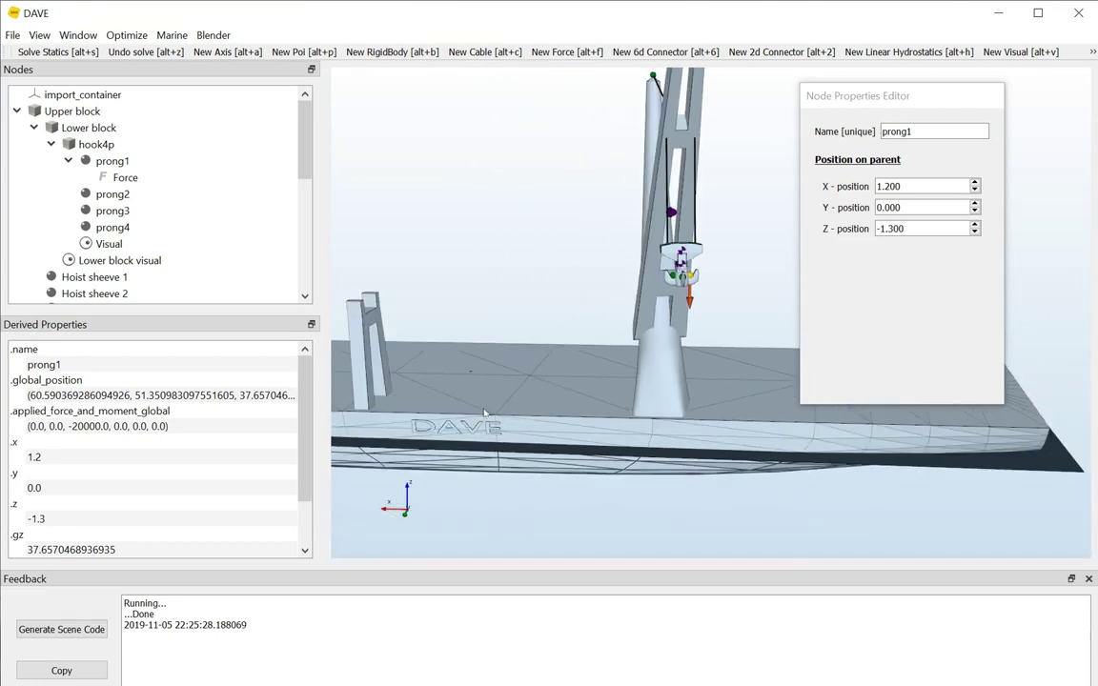
{"action": "left_click", "coordinate": [86, 52]}
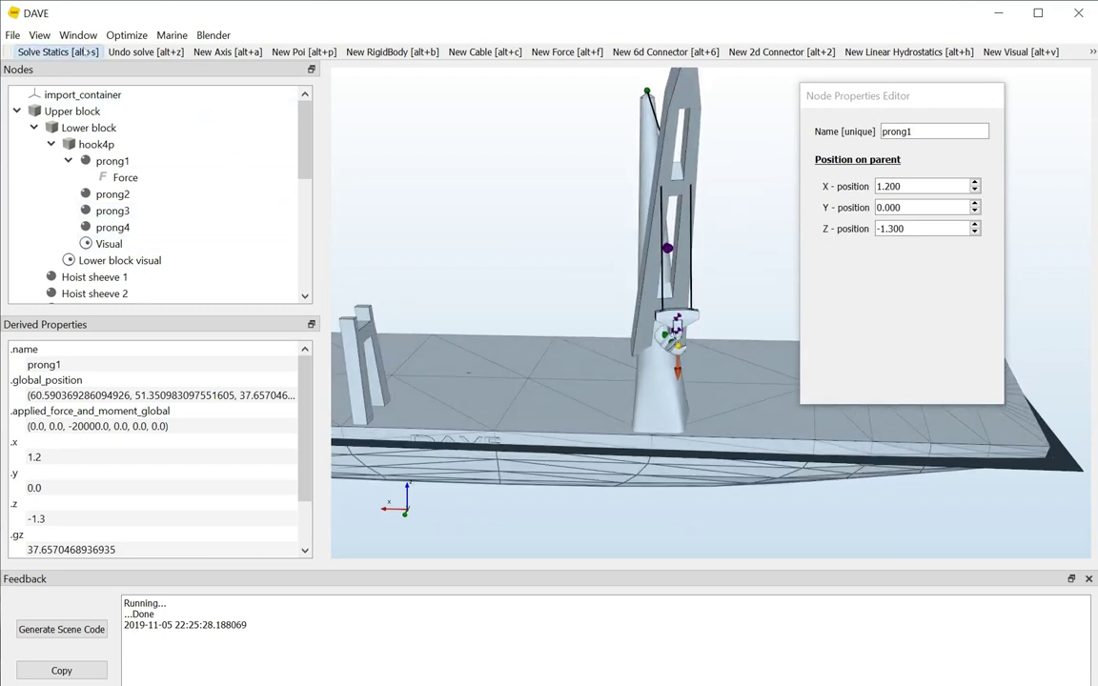
Step: Select the Cheetah vessel node and orbit around the heeled vessel to inspect it
{"action": "scroll", "coordinate": [545, 431], "scroll_direction": "up", "scroll_amount": 5}
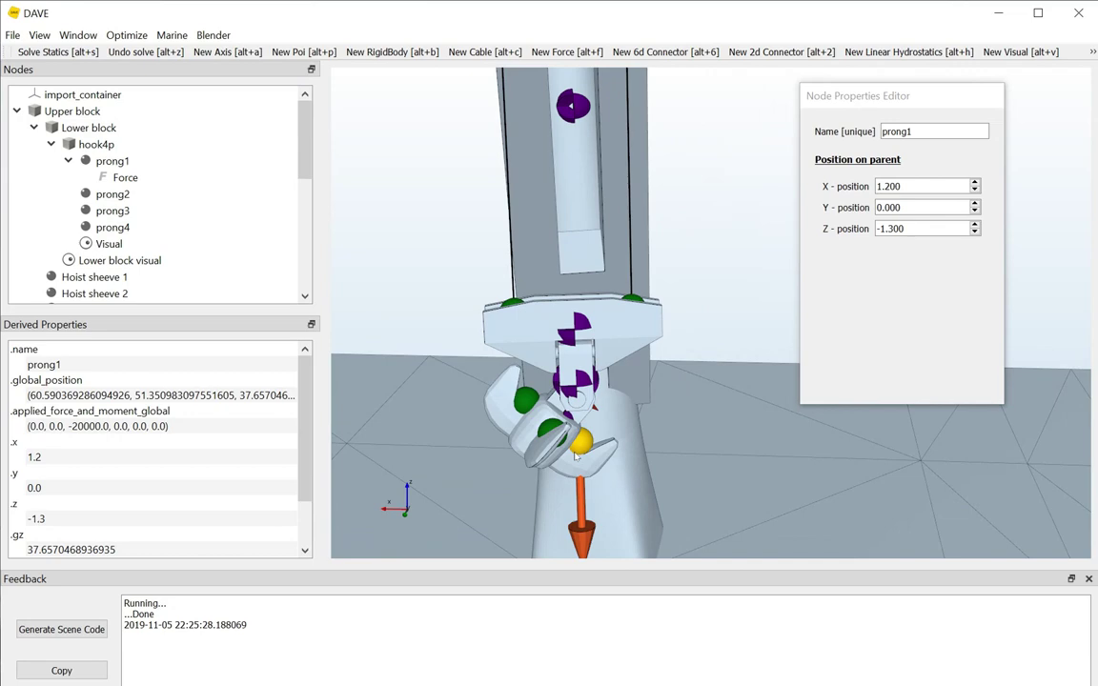
{"action": "scroll", "coordinate": [562, 438], "scroll_direction": "down", "scroll_amount": 5}
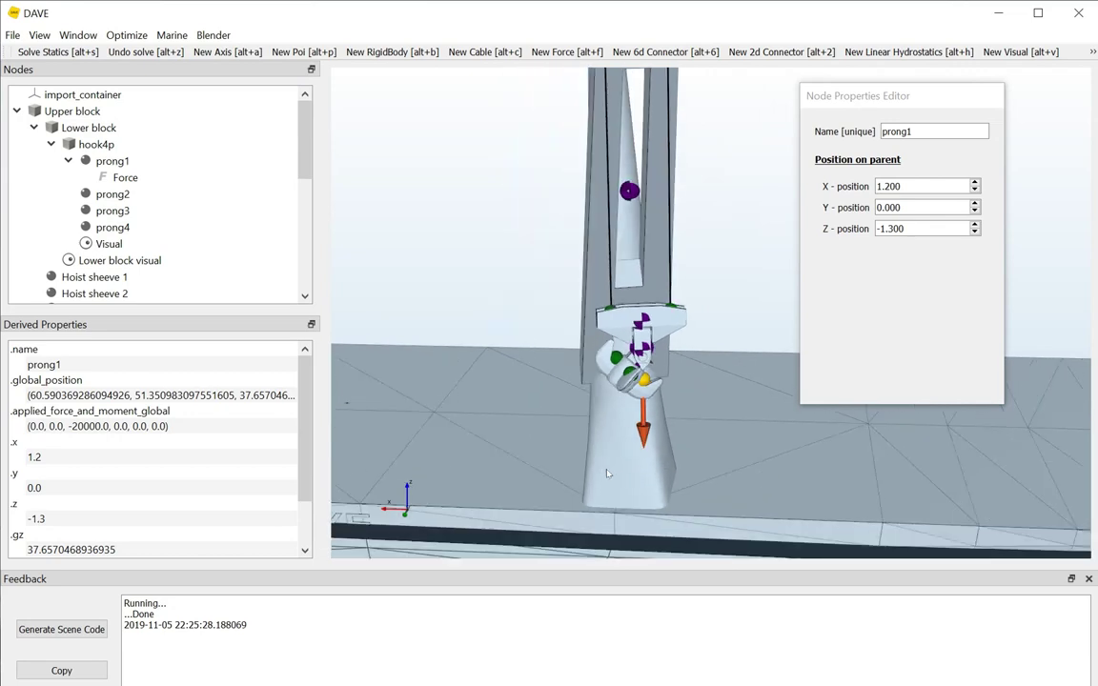
{"action": "mouse_move", "coordinate": [566, 442]}
{"action": "left_mouse_down"}
{"action": "mouse_move", "coordinate": [631, 372]}
{"action": "mouse_move", "coordinate": [697, 410]}
{"action": "mouse_move", "coordinate": [667, 385]}
{"action": "mouse_move", "coordinate": [499, 390]}
{"action": "mouse_move", "coordinate": [548, 436]}
{"action": "left_mouse_up"}
{"action": "left_click", "coordinate": [697, 410]}
{"action": "scroll", "coordinate": [548, 436], "scroll_direction": "up", "scroll_amount": 3}
{"action": "left_click", "coordinate": [505, 386]}
{"action": "left_click_drag", "start_coordinate": [505, 386], "coordinate": [610, 425]}
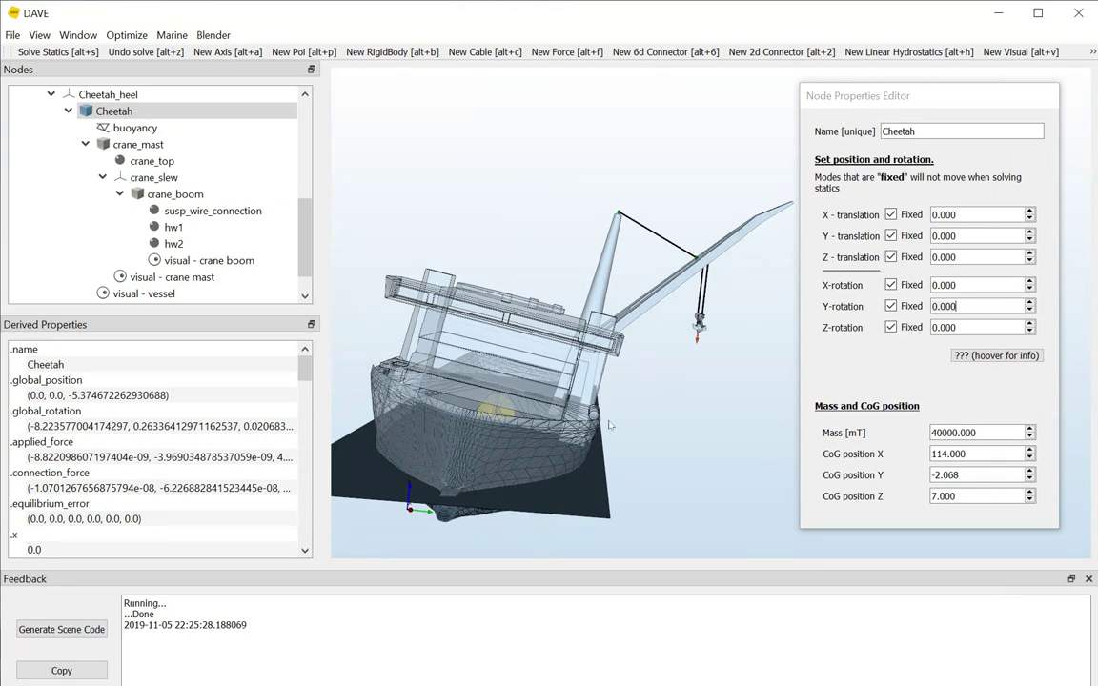
{"action": "left_click_drag", "start_coordinate": [547, 350], "coordinate": [574, 362]}
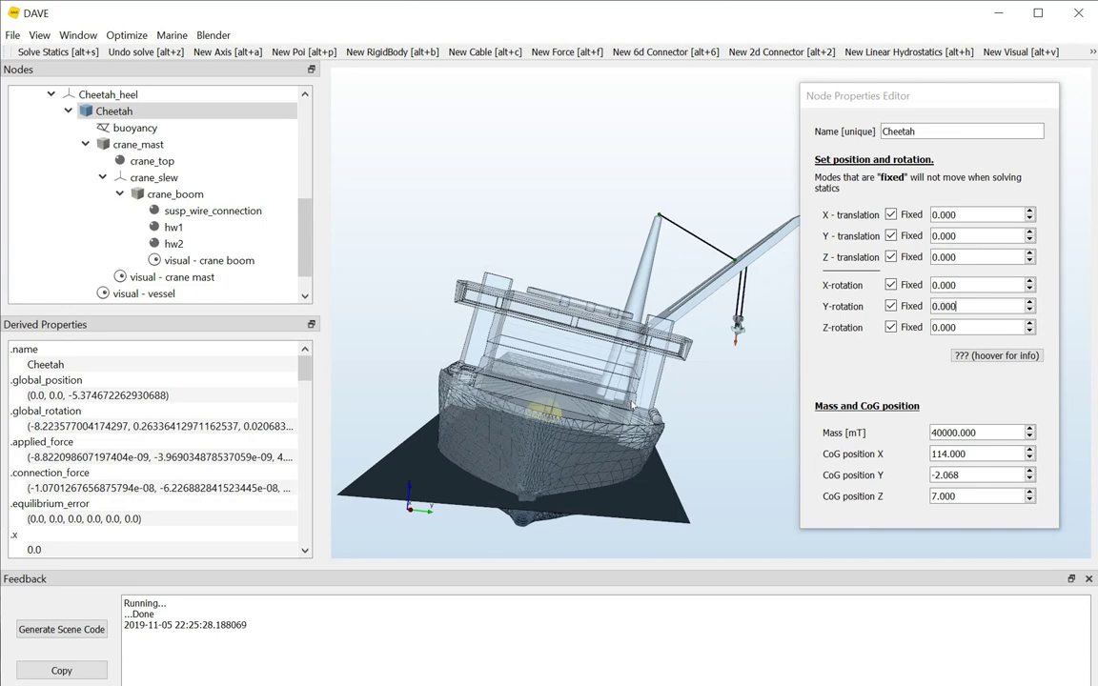
{"action": "left_click_drag", "start_coordinate": [637, 405], "coordinate": [699, 400]}
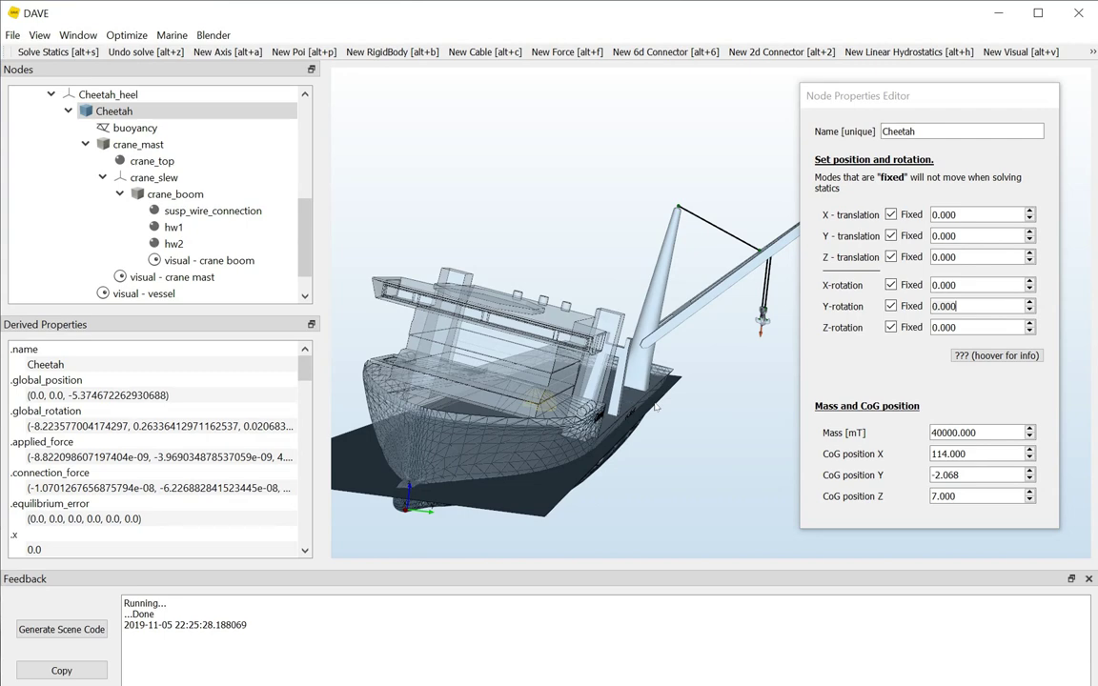
{"action": "left_click_drag", "start_coordinate": [656, 407], "coordinate": [581, 421]}
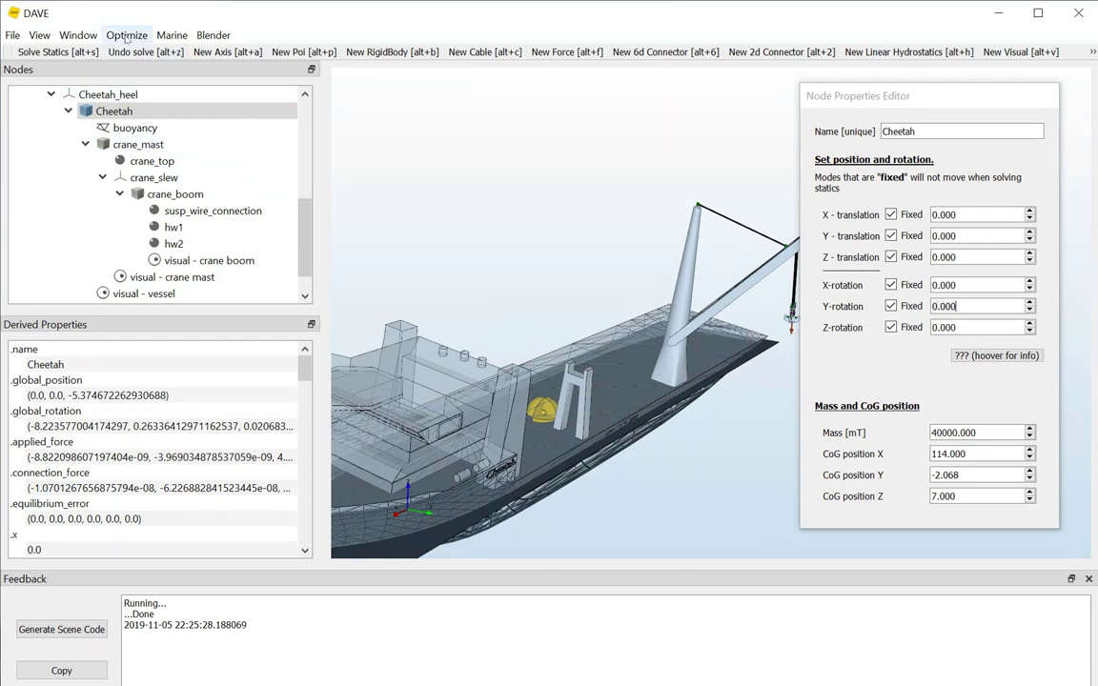
Step: Start a goal-seek targeting property grx of node Cheetah at value 0
{"action": "left_click", "coordinate": [126, 38]}
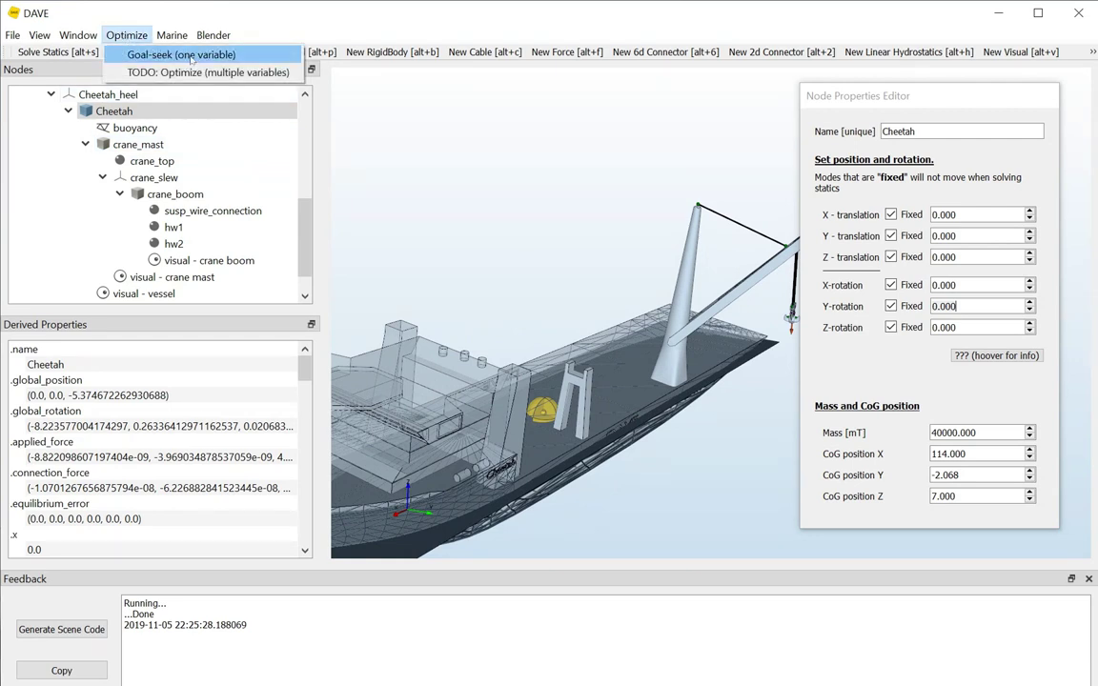
{"action": "left_click", "coordinate": [190, 57]}
{"action": "left_click_drag", "start_coordinate": [643, 354], "coordinate": [526, 139]}
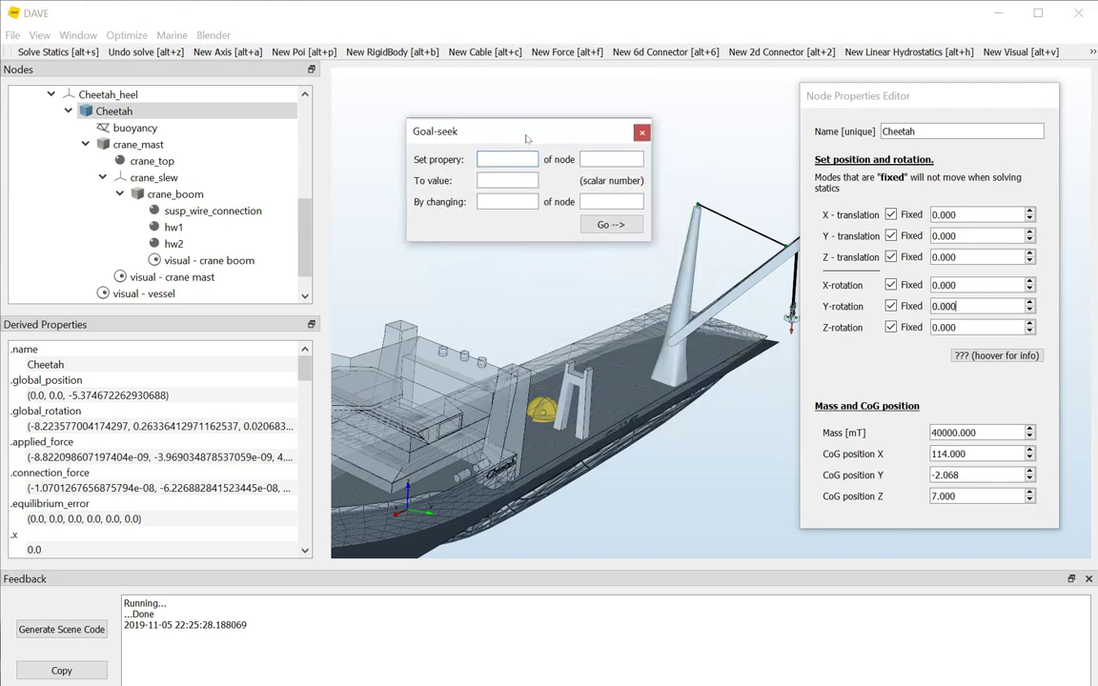
{"action": "left_click", "coordinate": [509, 160]}
{"action": "left_click", "coordinate": [616, 162]}
{"action": "type", "text": "Cheetah"}
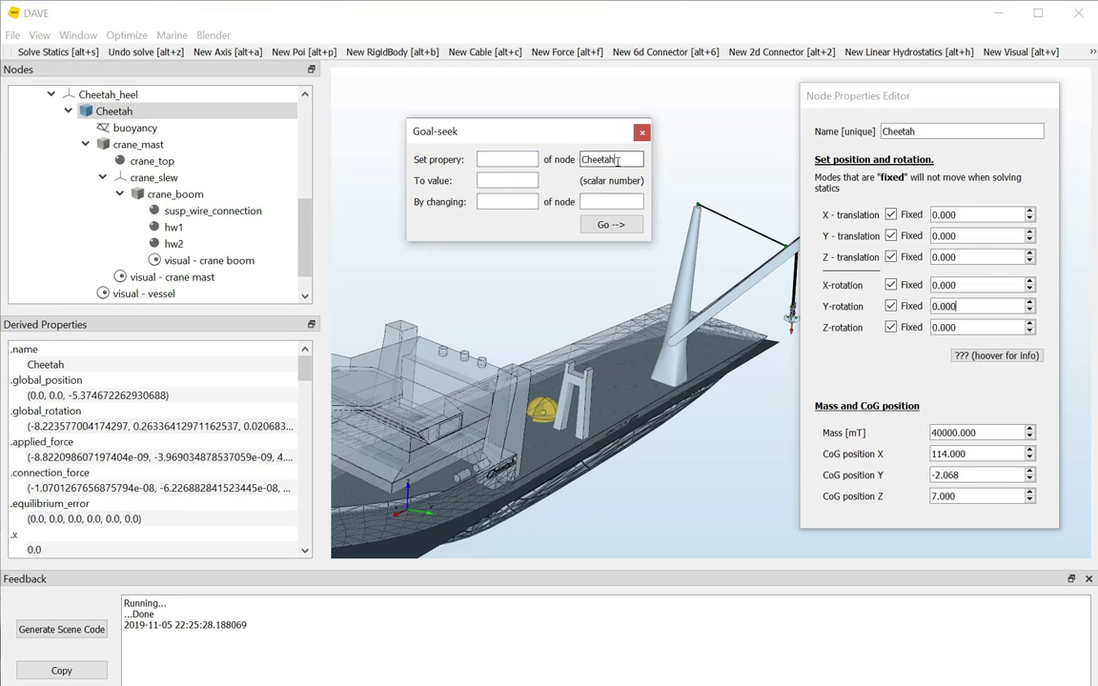
{"action": "left_click", "coordinate": [524, 161]}
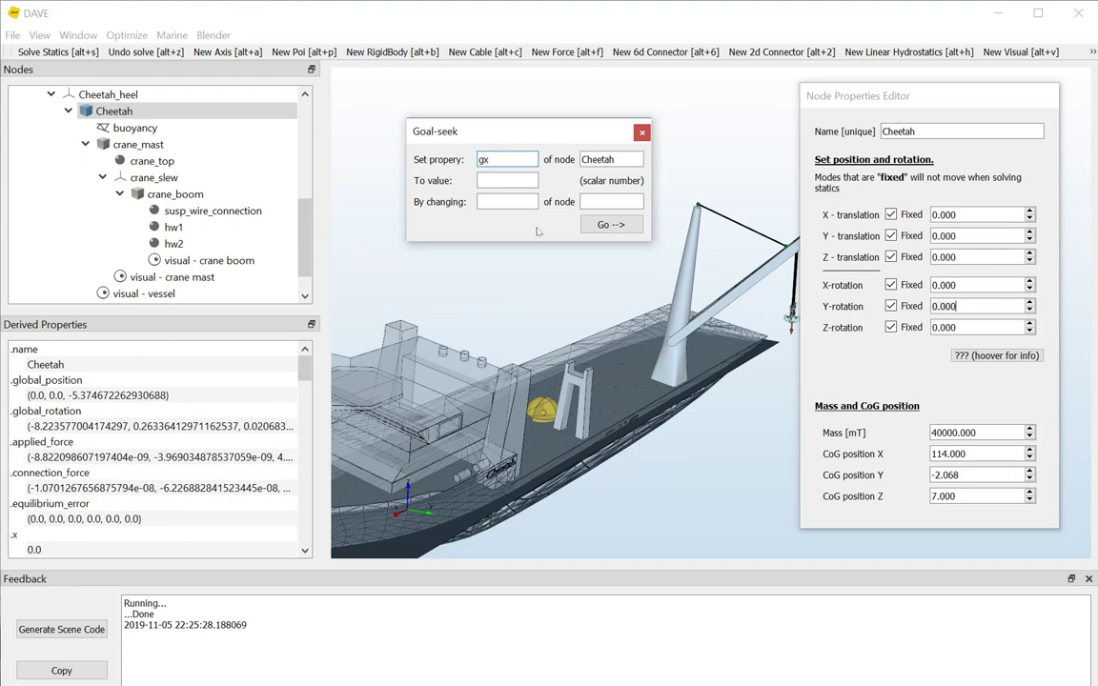
{"action": "left_click", "coordinate": [500, 181]}
{"action": "type", "text": "0"}
Step: Use Cheetah's cogy as the changed variable and run the goal-seek, converging near -5.472
{"action": "left_click", "coordinate": [519, 202]}
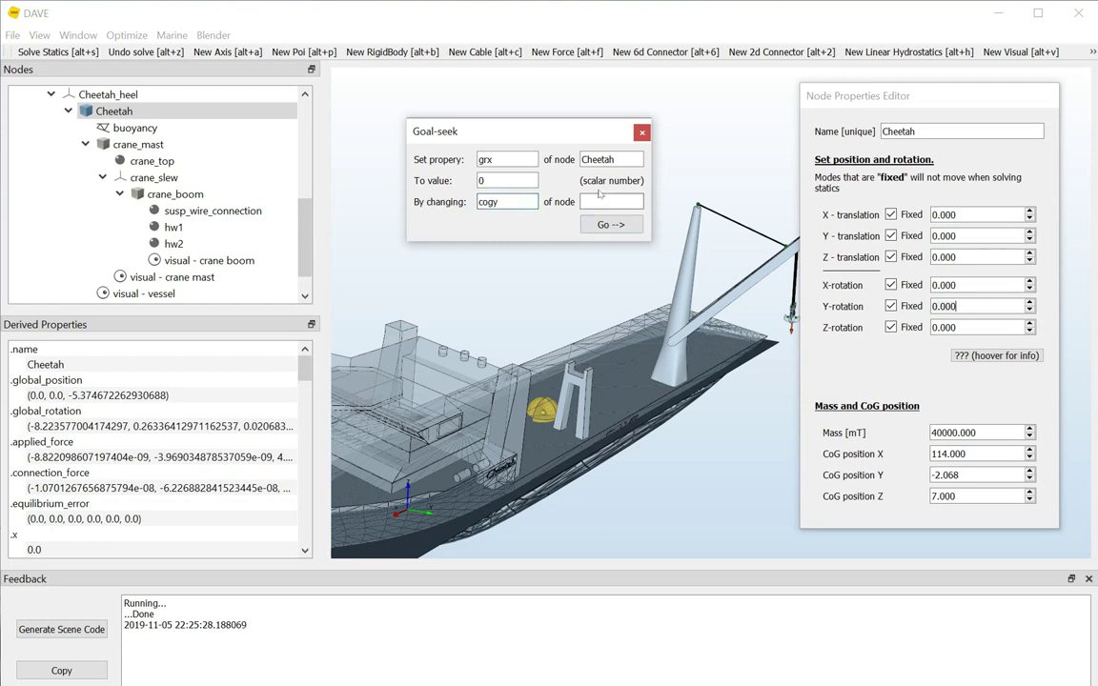
{"action": "left_click", "coordinate": [604, 201]}
{"action": "type", "text": "Cheetah"}
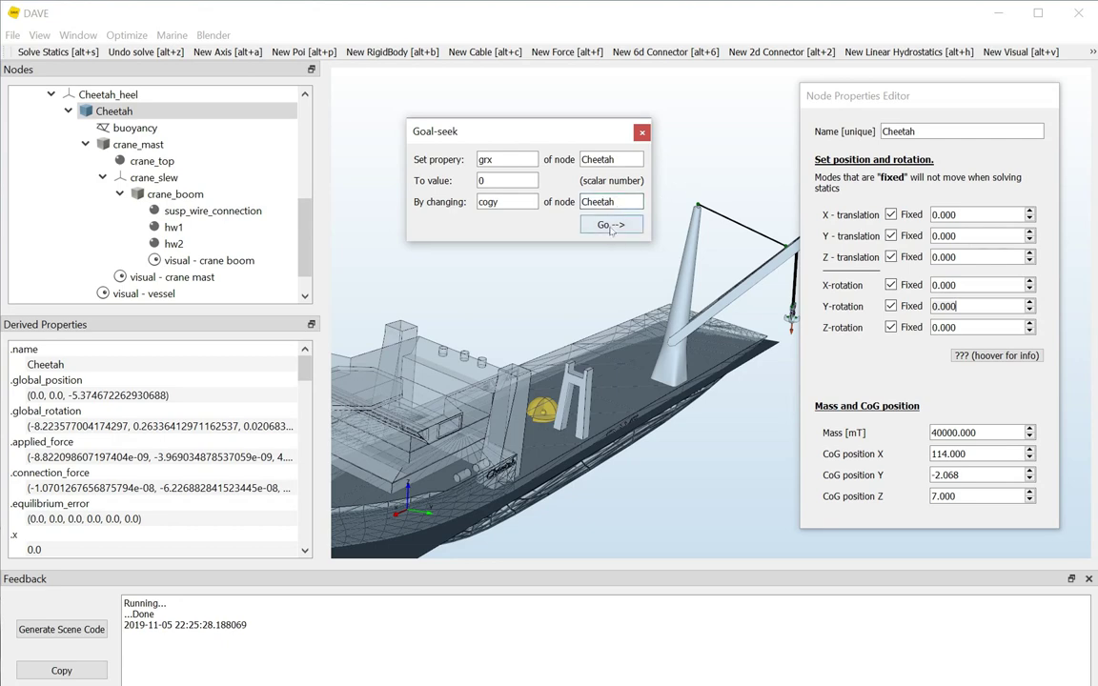
{"action": "left_click", "coordinate": [611, 225]}
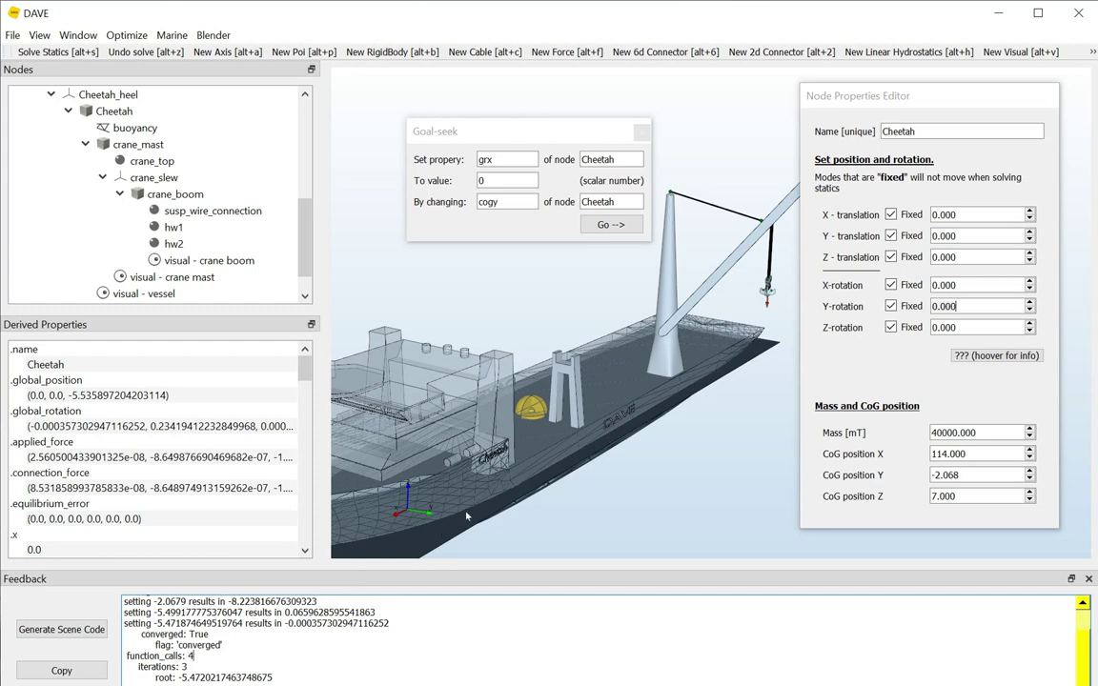
Step: Select the Cheetah node and check its new CoG Y value of -5.472
{"action": "left_click", "coordinate": [492, 410]}
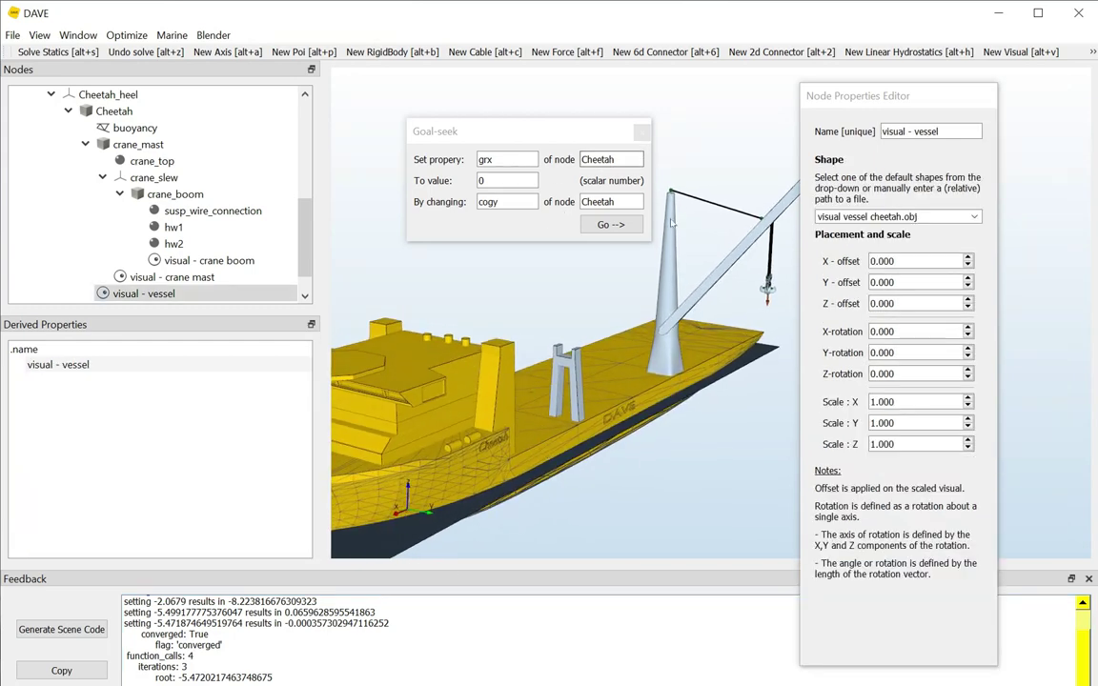
{"action": "scroll", "coordinate": [300, 174], "scroll_direction": "up", "scroll_amount": 4}
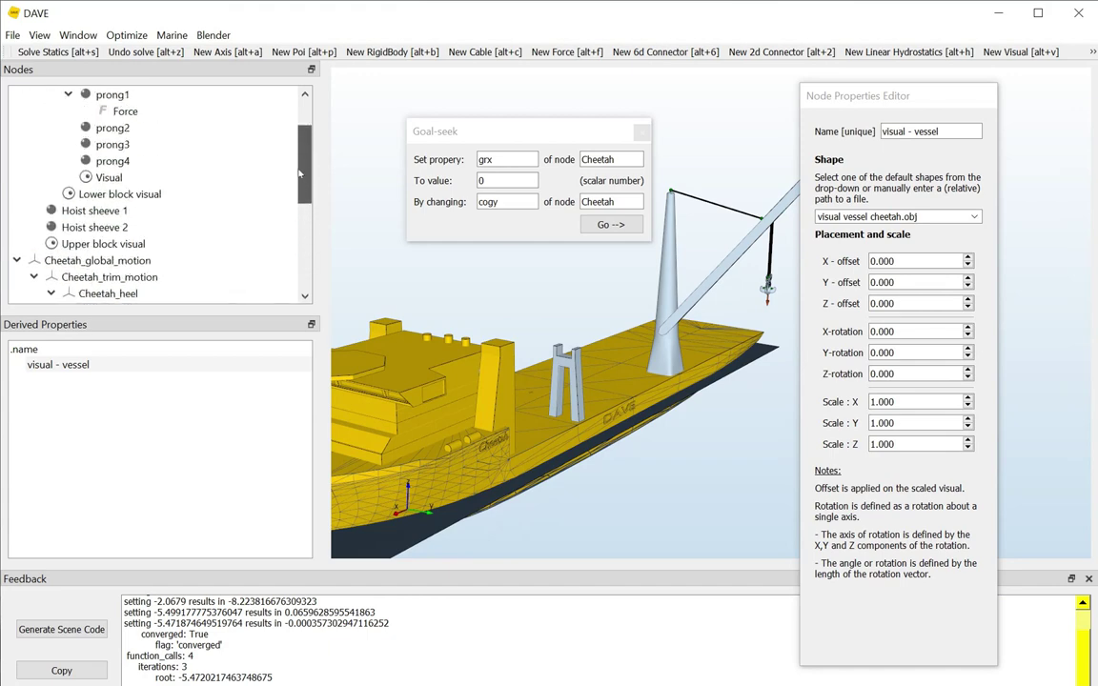
{"action": "scroll", "coordinate": [300, 174], "scroll_direction": "up", "scroll_amount": 2}
{"action": "left_click", "coordinate": [16, 111]}
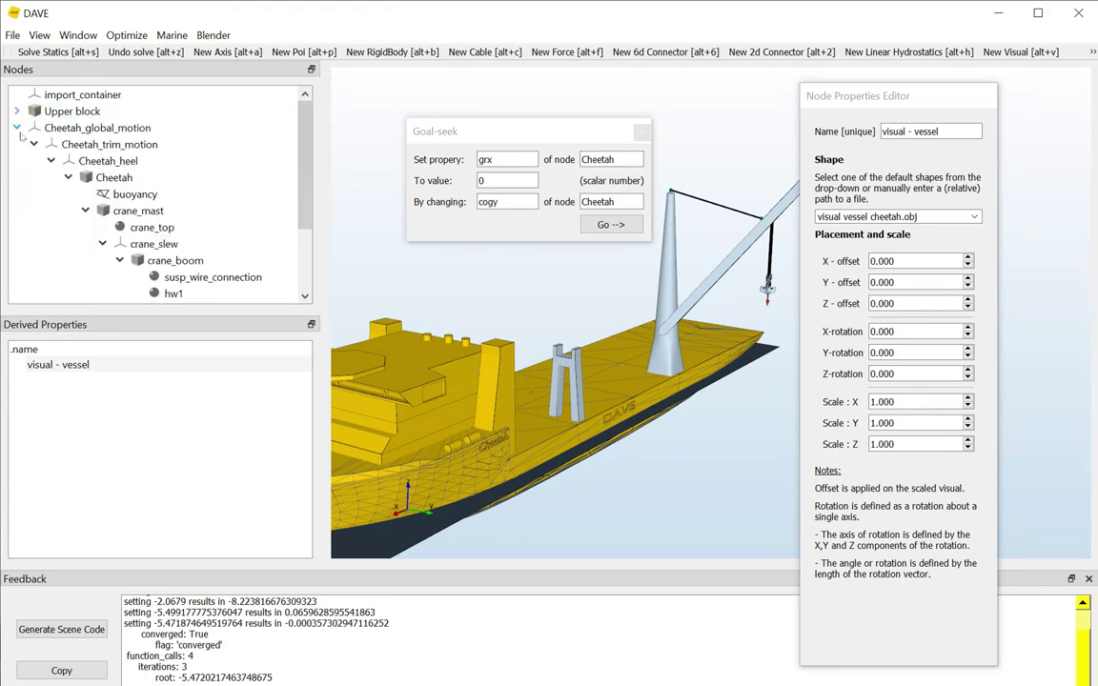
{"action": "left_click", "coordinate": [112, 178]}
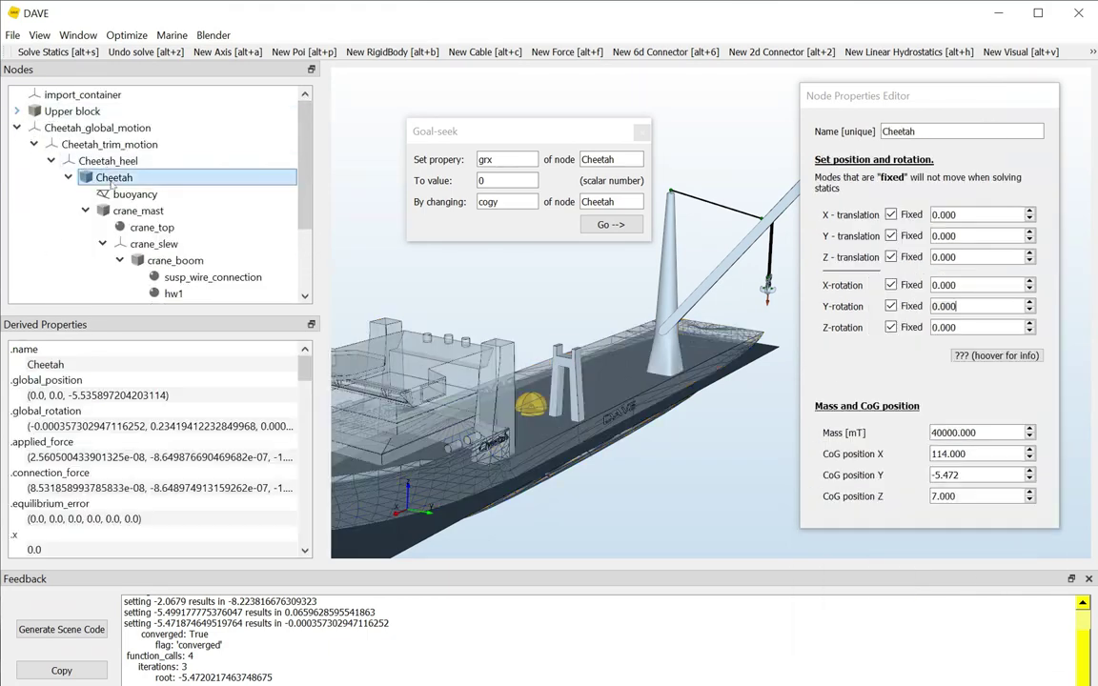
{"action": "left_click_drag", "start_coordinate": [958, 475], "coordinate": [811, 433]}
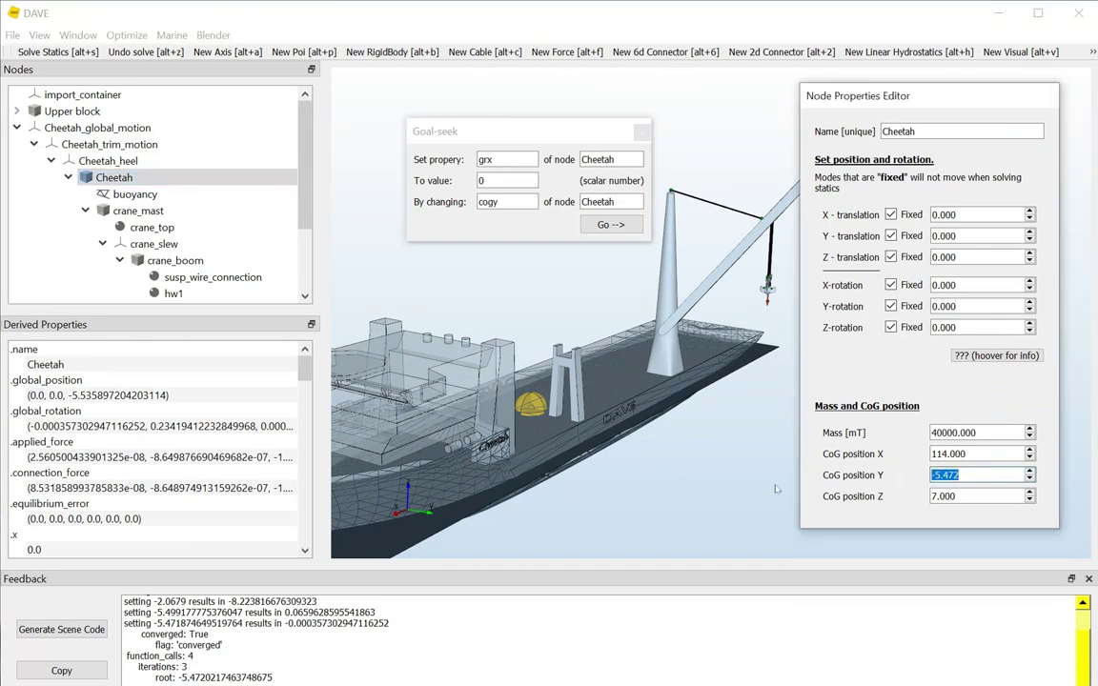
Step: Re-solve statics and inspect the buoyancy node's centre of buoyancy and displacement
{"action": "left_click_drag", "start_coordinate": [583, 426], "coordinate": [703, 446]}
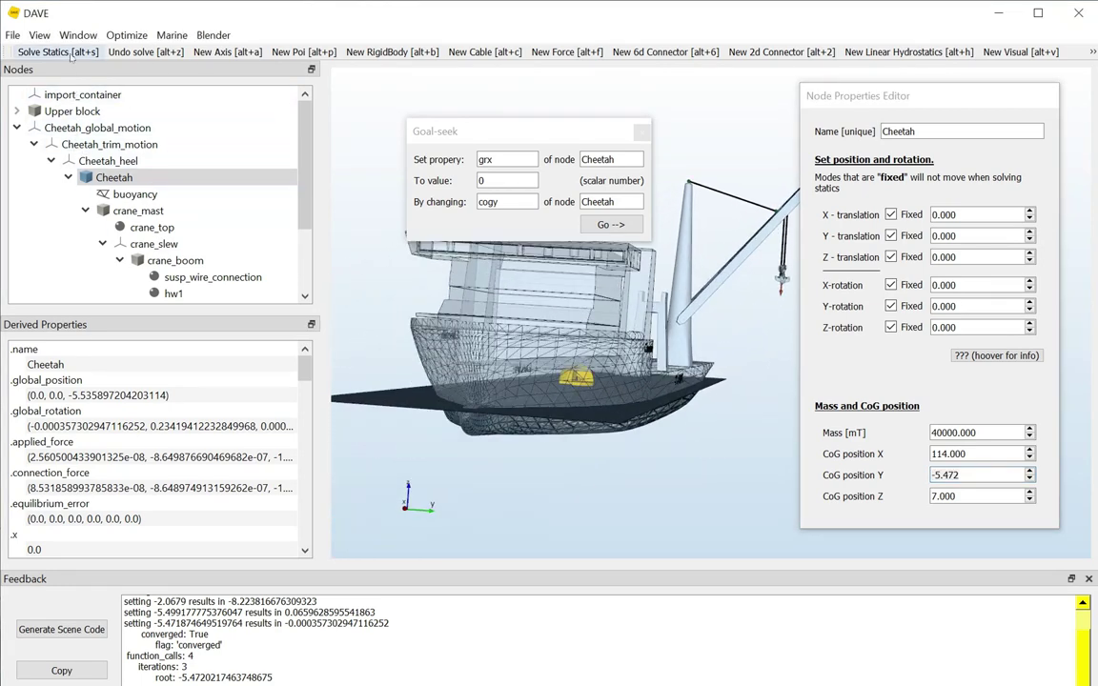
{"action": "left_click", "coordinate": [68, 52]}
{"action": "left_click", "coordinate": [470, 347]}
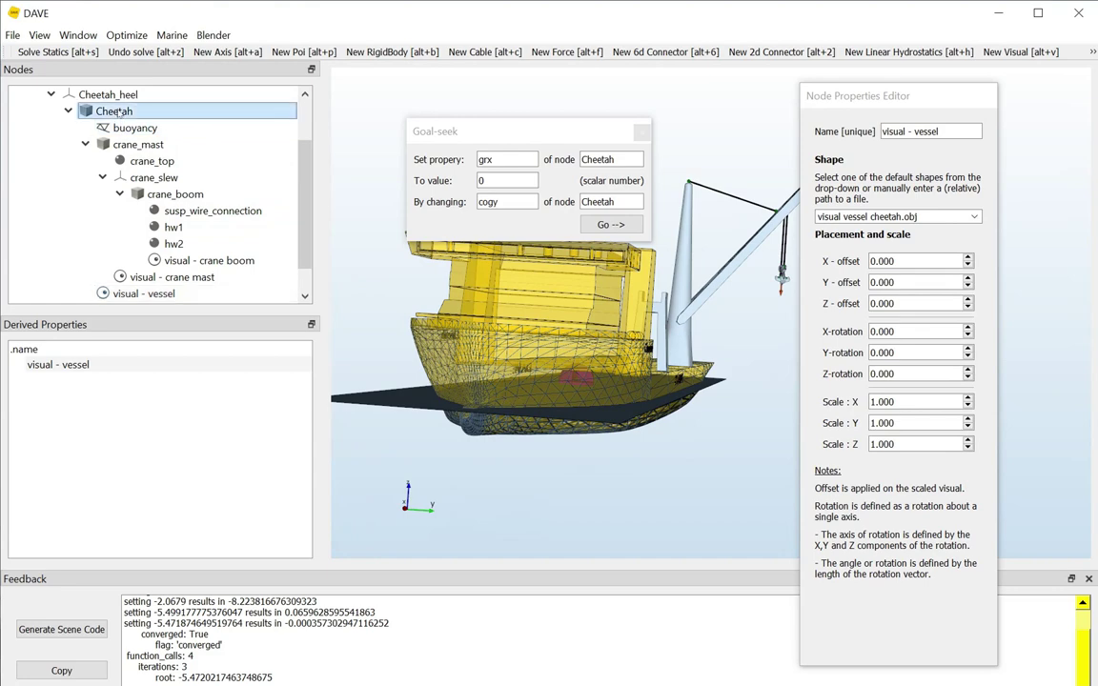
{"action": "left_click", "coordinate": [114, 111]}
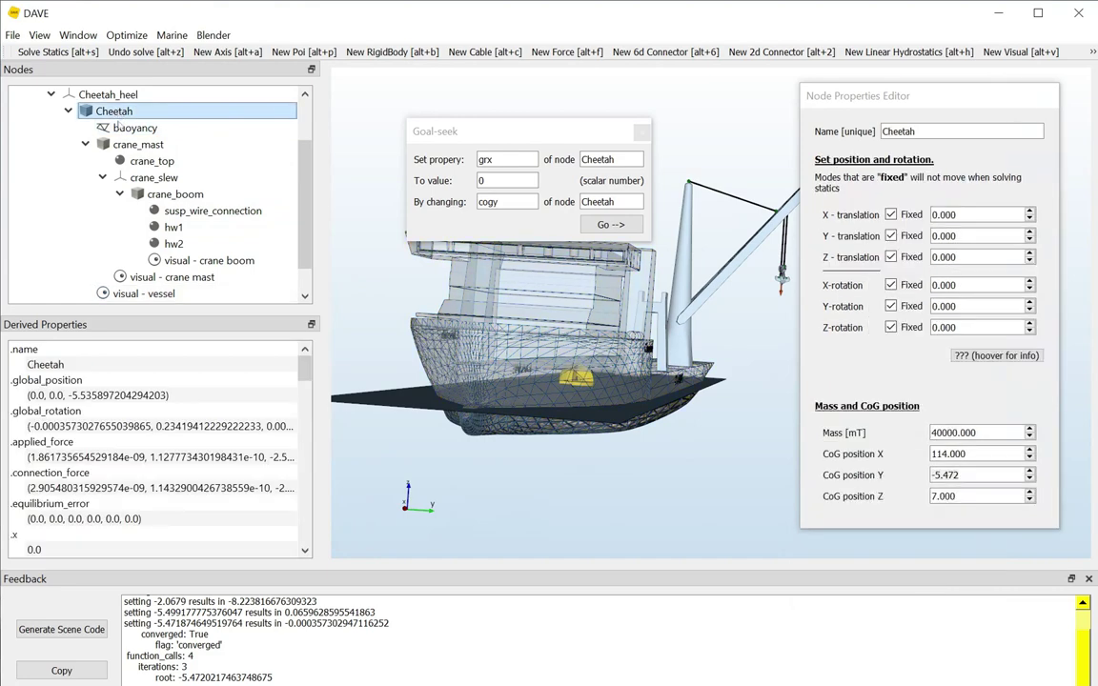
{"action": "left_click", "coordinate": [305, 384]}
{"action": "left_click_drag", "start_coordinate": [308, 384], "coordinate": [314, 414]}
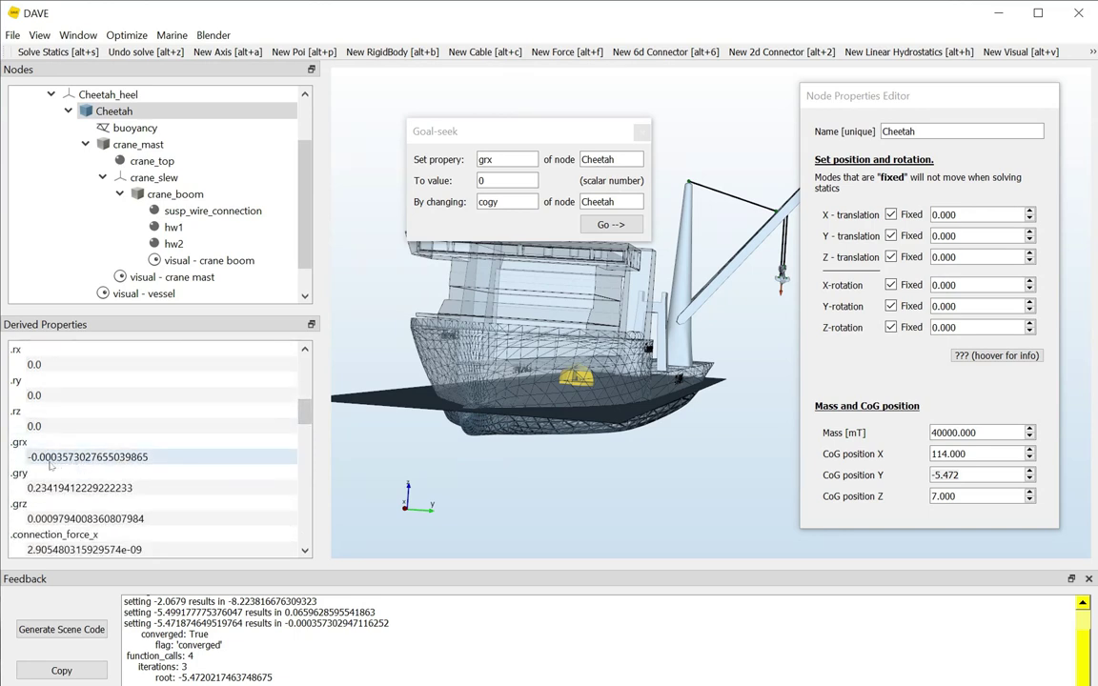
{"action": "left_click", "coordinate": [512, 430]}
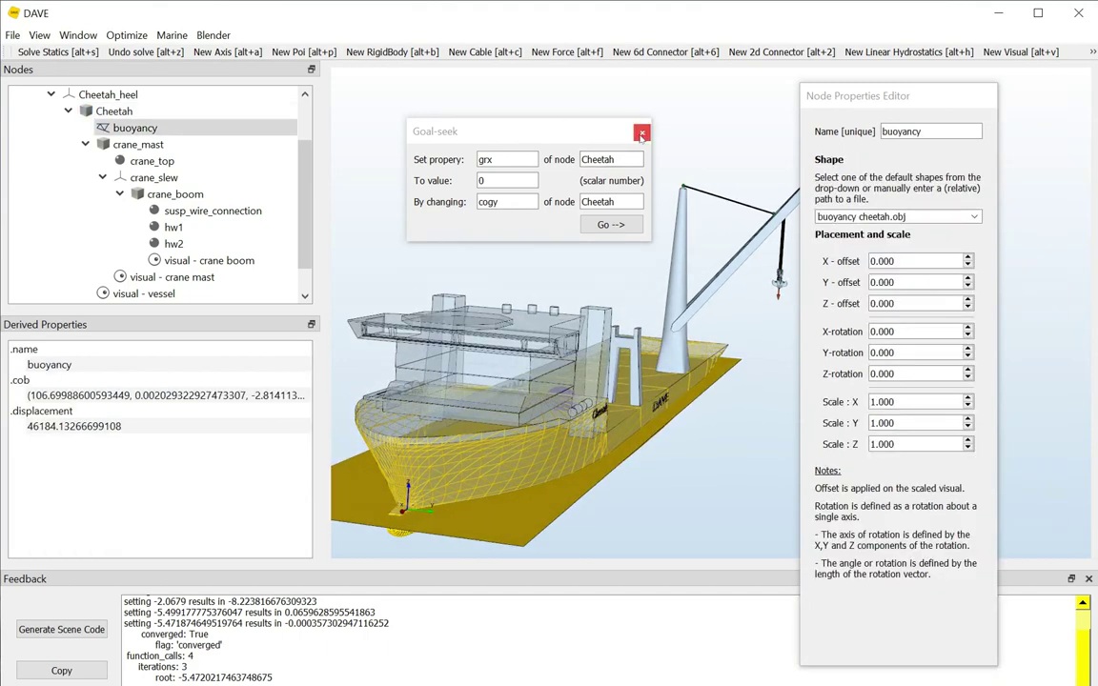
Step: Close the goal-seek window and float the node properties editor as a separate window
{"action": "left_click", "coordinate": [641, 134]}
{"action": "left_click_drag", "start_coordinate": [799, 91], "coordinate": [962, 93]}
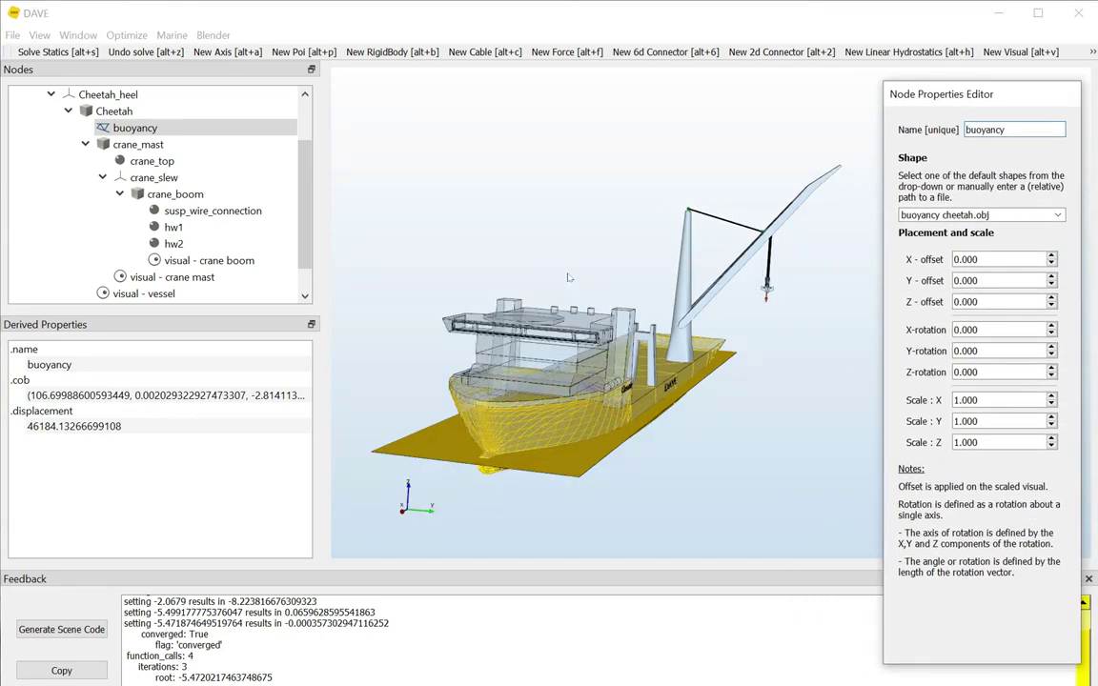
{"action": "left_click", "coordinate": [685, 341]}
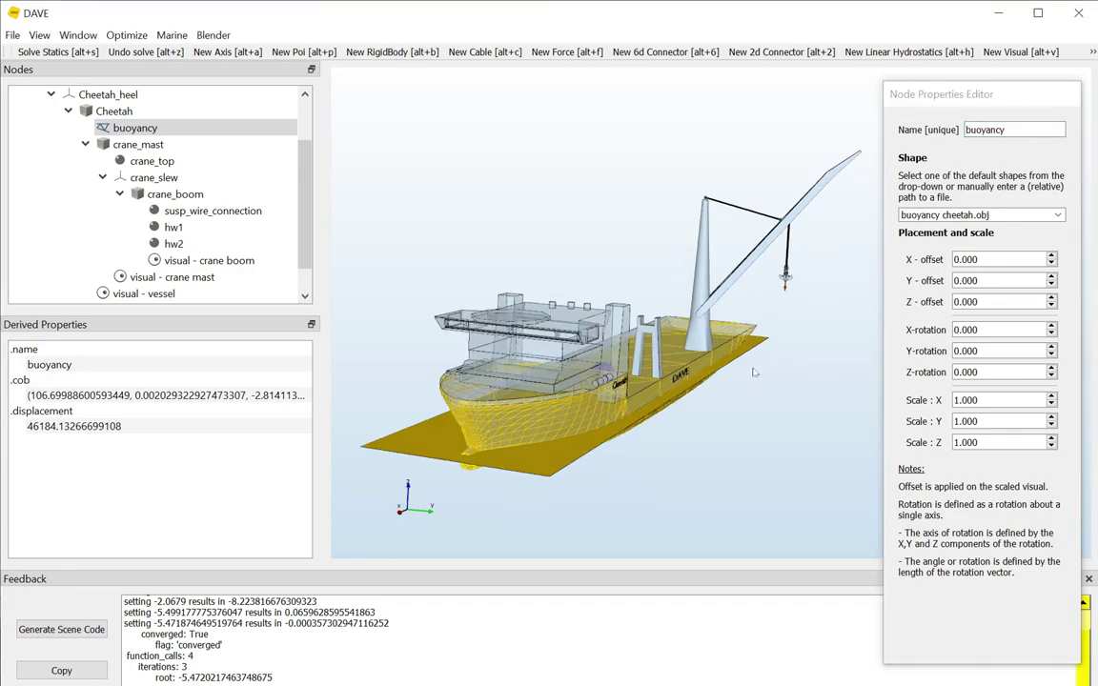
Step: Show the water plane around the Cheetah and orbit to a fresh viewing angle
{"action": "left_click", "coordinate": [38, 35]}
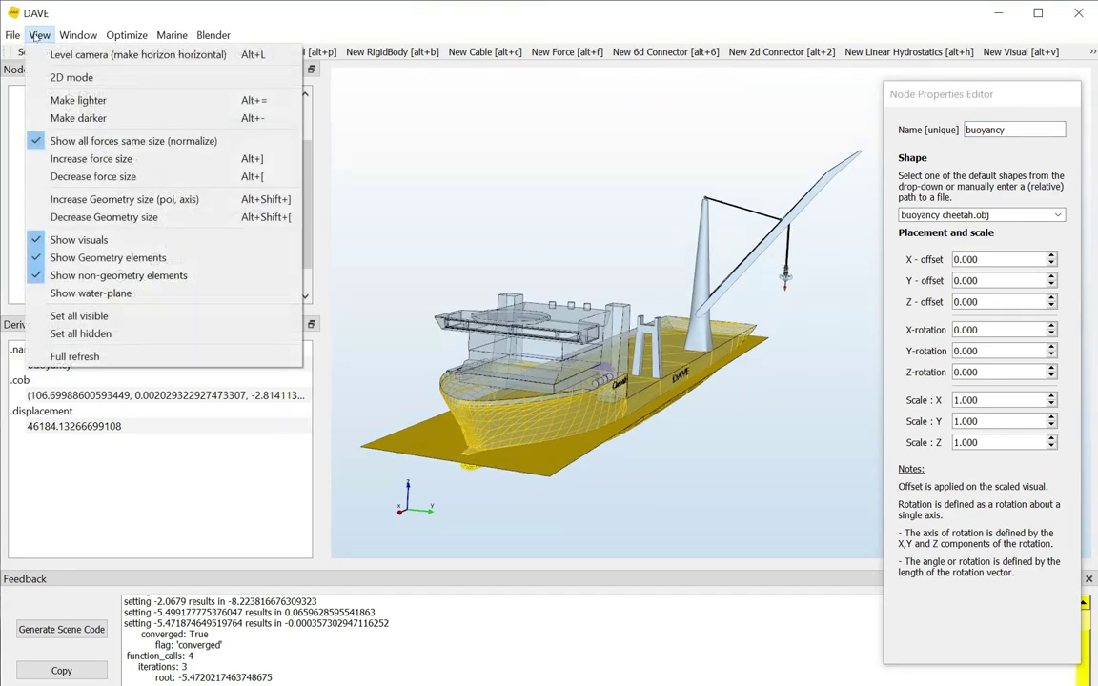
{"action": "left_click", "coordinate": [92, 293]}
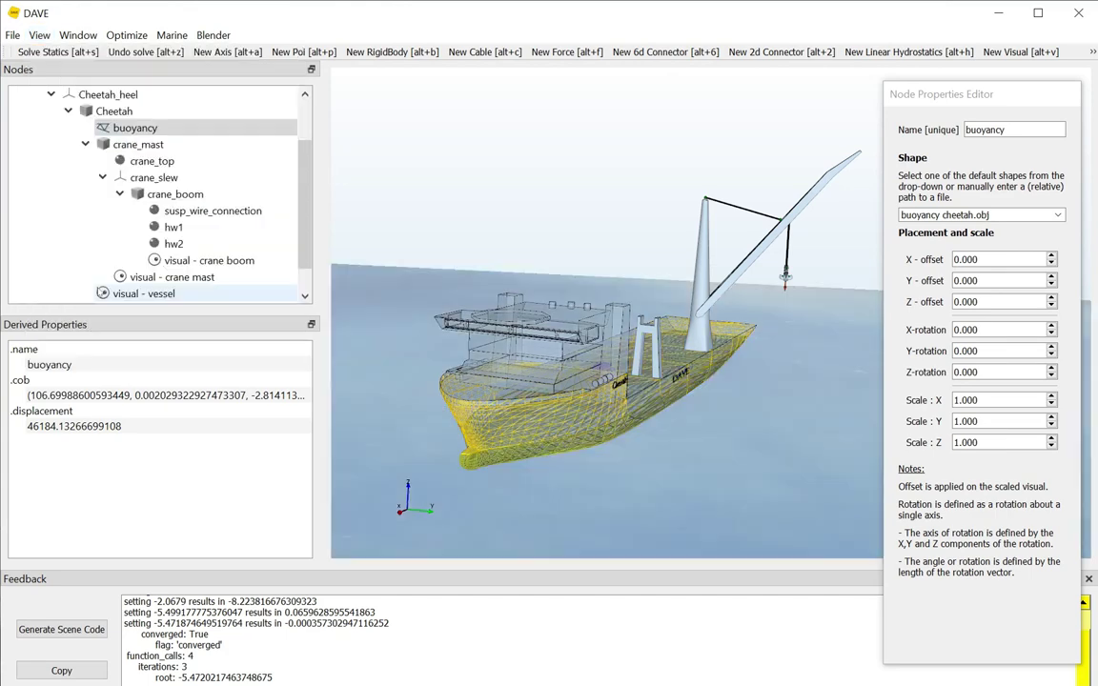
{"action": "left_click", "coordinate": [626, 335]}
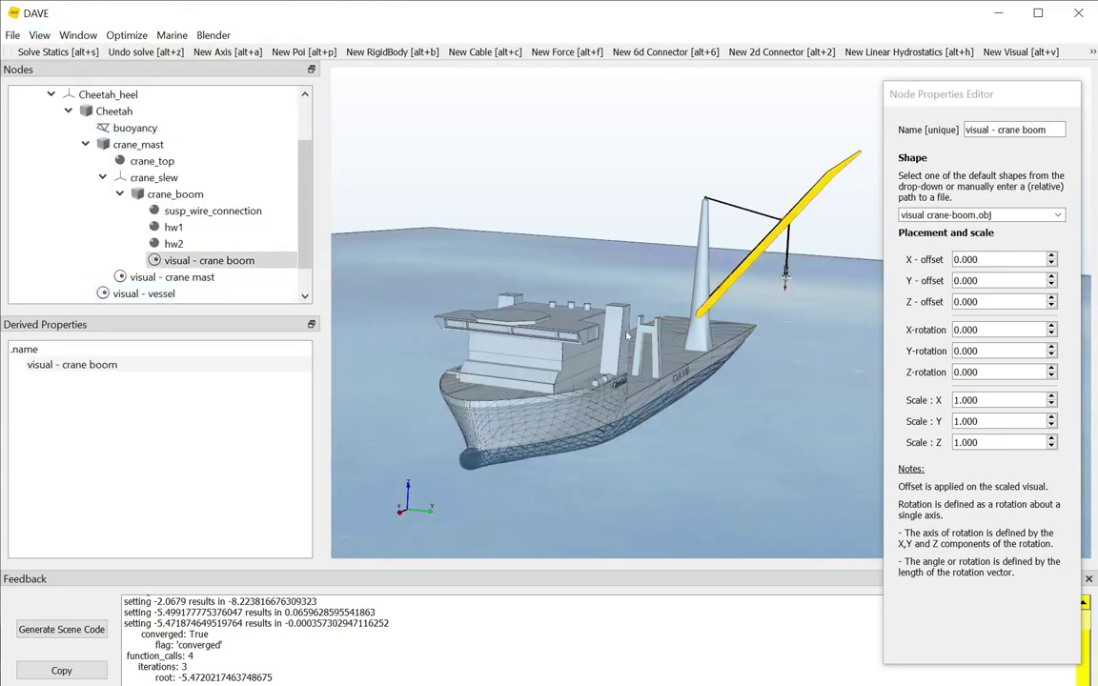
{"action": "left_click", "coordinate": [829, 382]}
{"action": "mouse_move", "coordinate": [887, 394]}
{"action": "left_mouse_down"}
{"action": "mouse_move", "coordinate": [923, 385]}
{"action": "mouse_move", "coordinate": [887, 399]}
{"action": "left_mouse_up"}
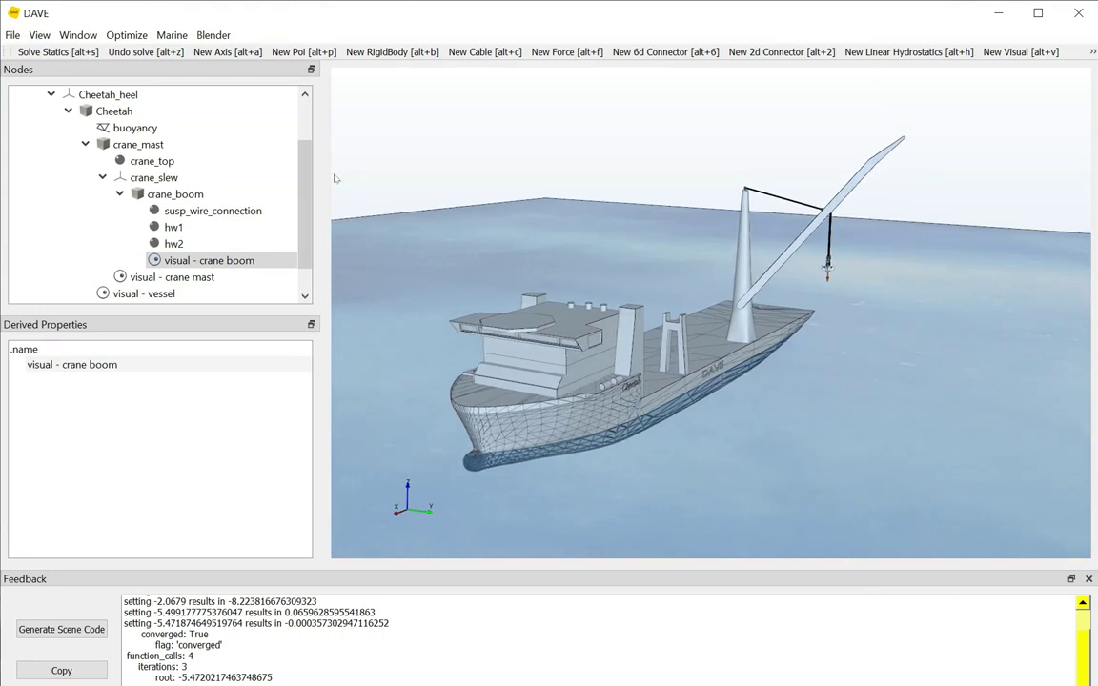
{"action": "left_click", "coordinate": [211, 37]}
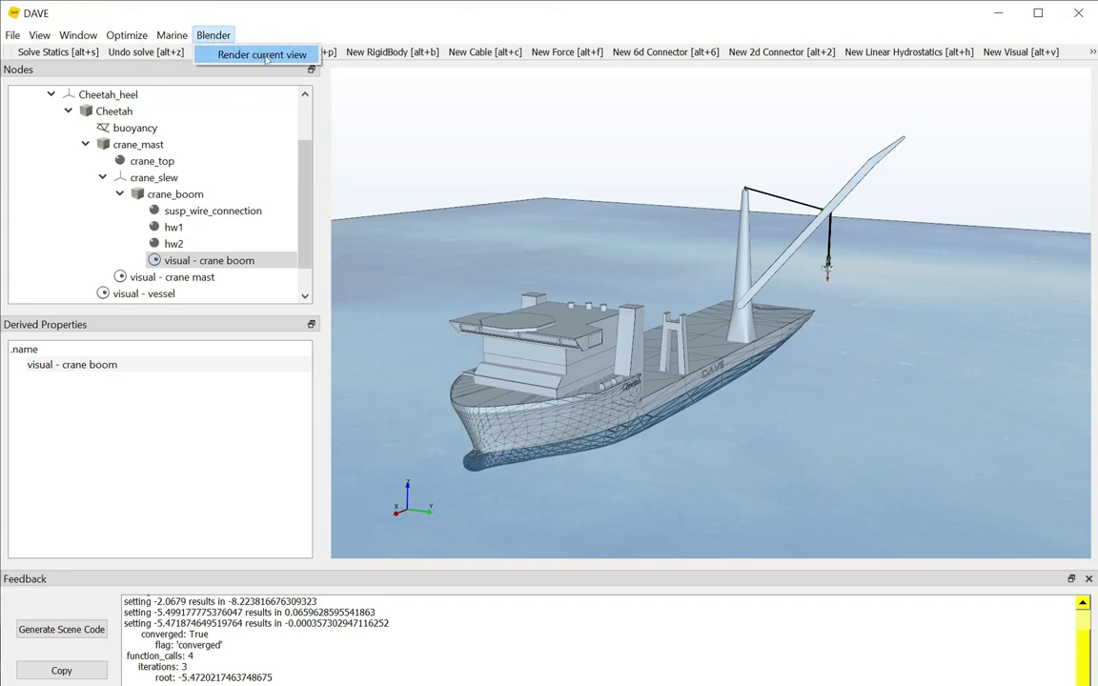
Step: Render the current view into Blender, then zoom and orbit onto the crane hook
{"action": "left_click", "coordinate": [265, 59]}
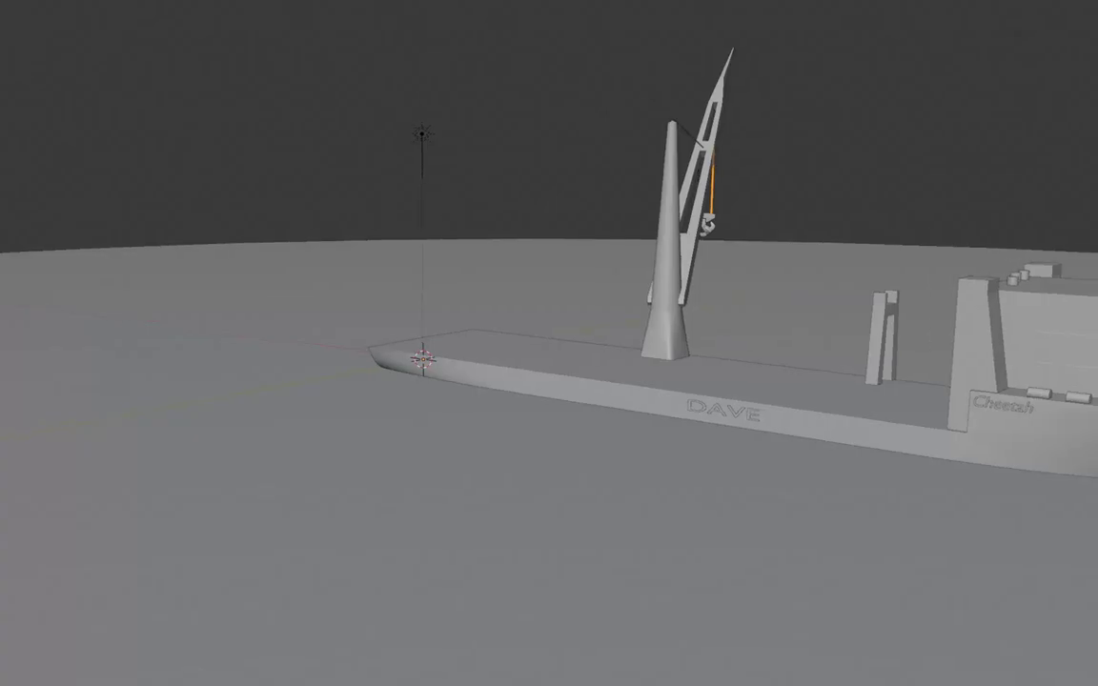
{"action": "key", "text": "Escape"}
{"action": "middle_click_drag", "start_coordinate": [764, 428], "coordinate": [652, 432]}
{"action": "scroll", "coordinate": [652, 432], "scroll_direction": "up", "scroll_amount": 5}
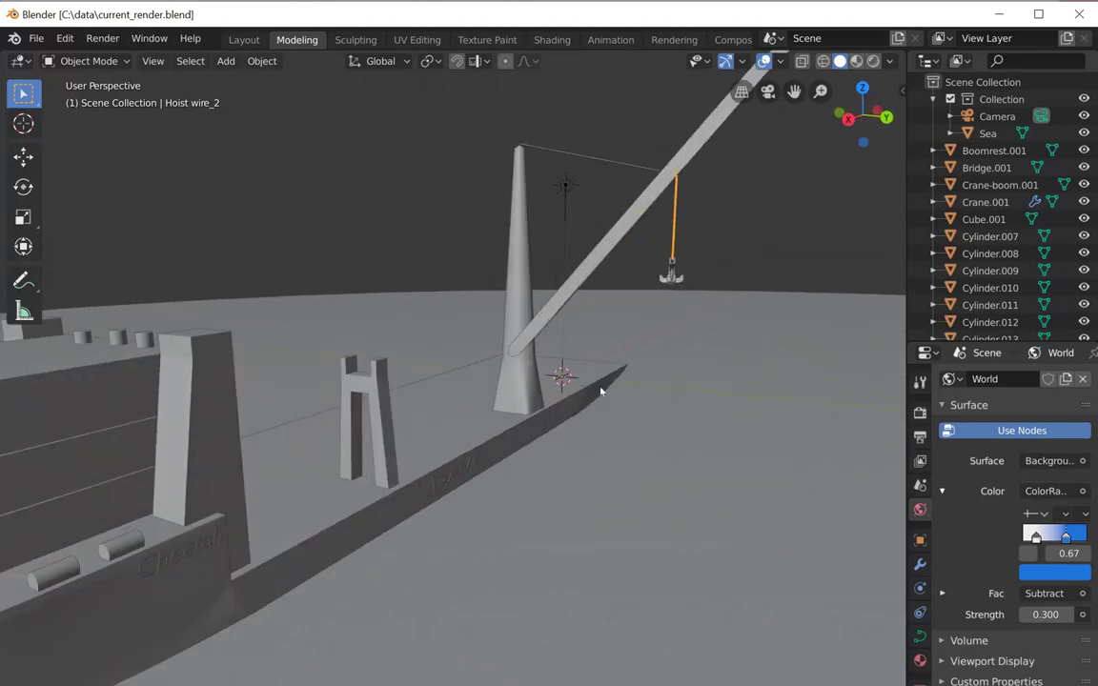
{"action": "scroll", "coordinate": [667, 302], "scroll_direction": "up", "scroll_amount": 8}
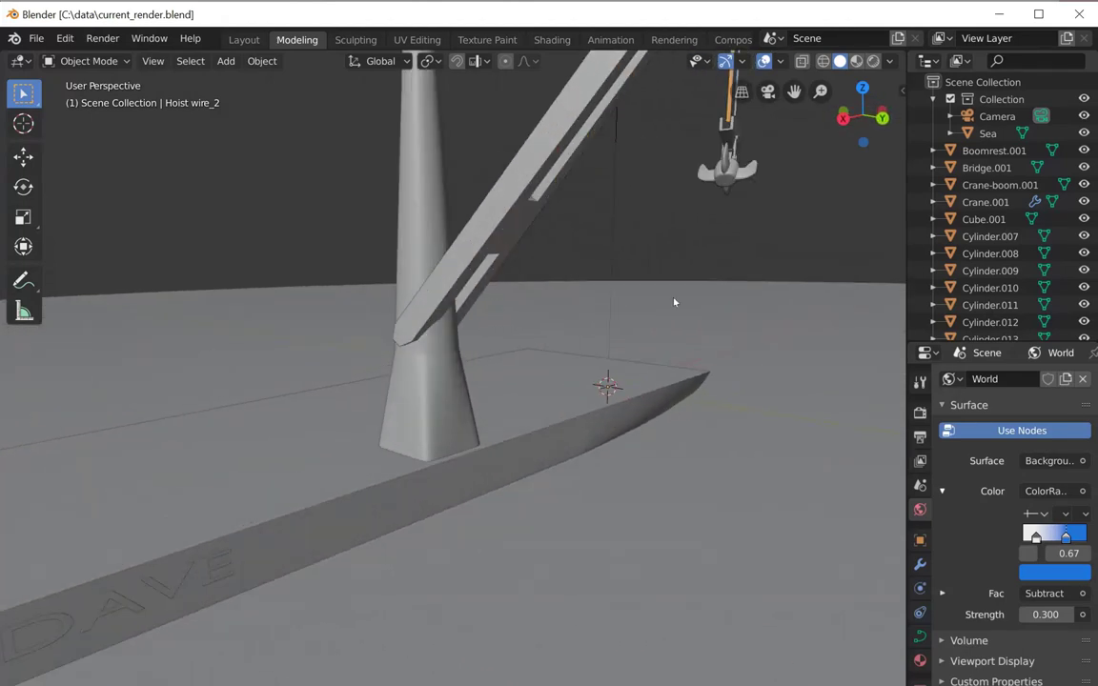
{"action": "scroll", "coordinate": [666, 304], "scroll_direction": "up", "scroll_amount": 3}
{"action": "scroll", "coordinate": [490, 286], "scroll_direction": "up", "scroll_amount": 5}
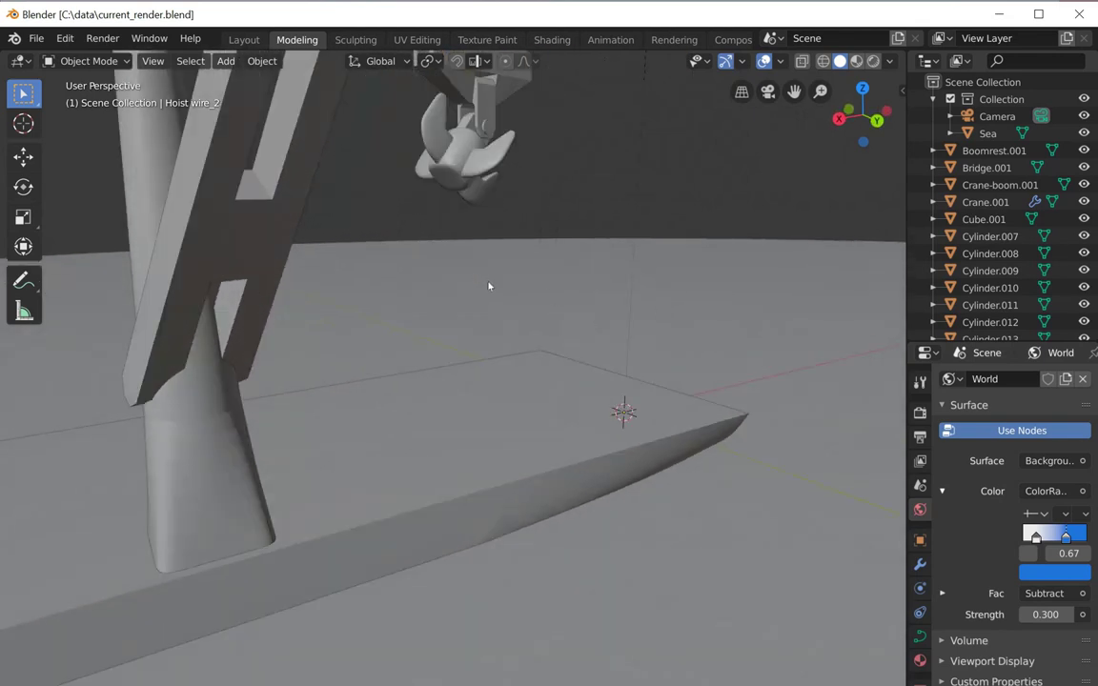
{"action": "middle_click_drag", "start_coordinate": [490, 291], "coordinate": [439, 262]}
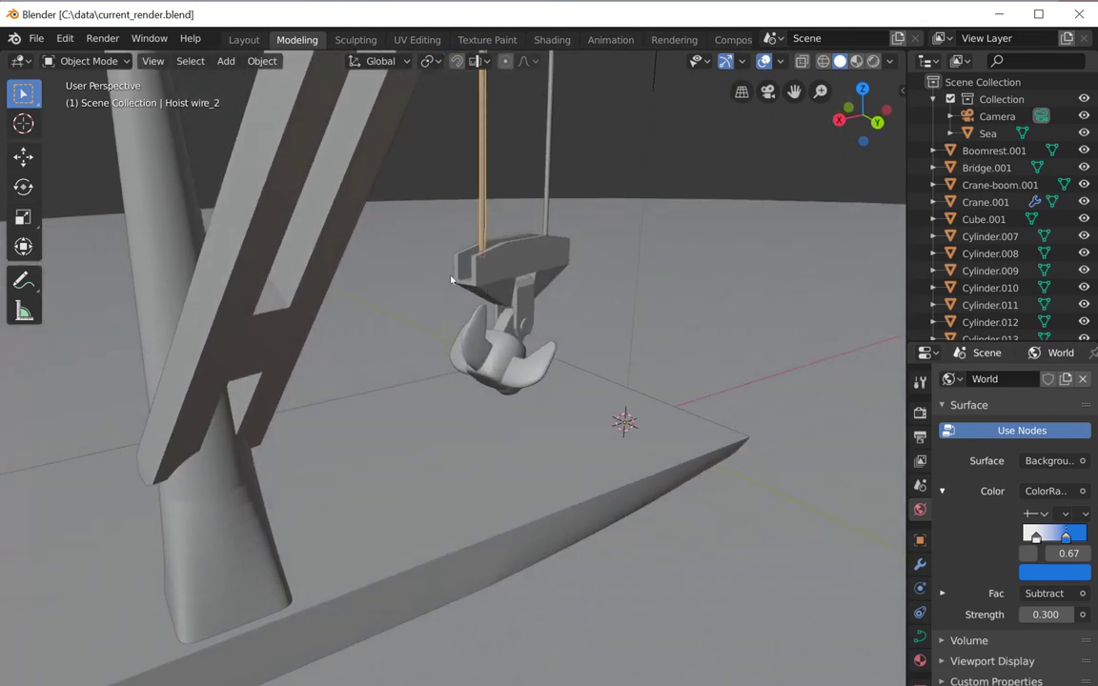
{"action": "scroll", "coordinate": [753, 214], "scroll_direction": "down", "scroll_amount": 6}
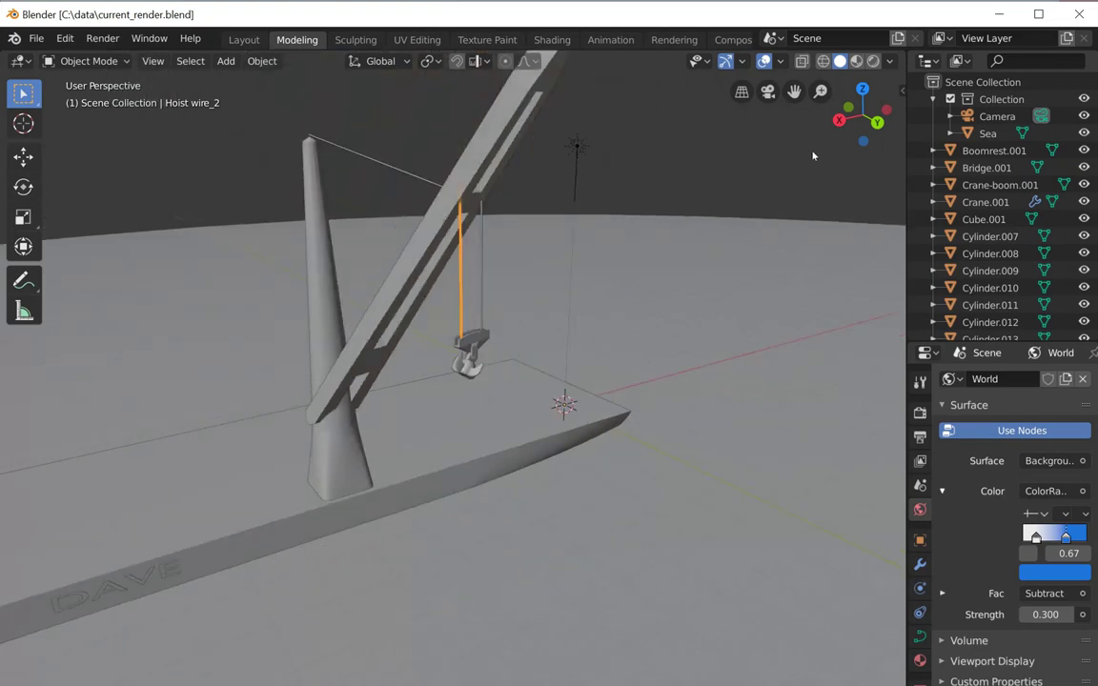
Step: Switch to rendered shading to preview the sky and select the Sea object
{"action": "key", "text": "z"}
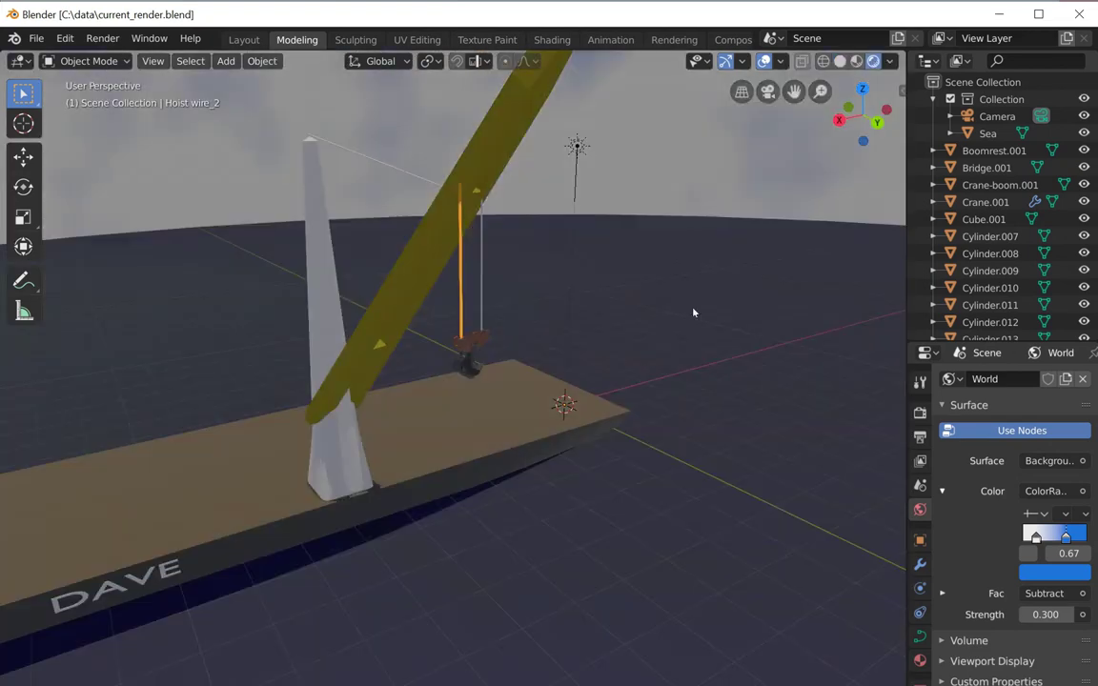
{"action": "scroll", "coordinate": [693, 313], "scroll_direction": "down", "scroll_amount": 4}
{"action": "middle_click_drag", "start_coordinate": [458, 508], "coordinate": [508, 485]}
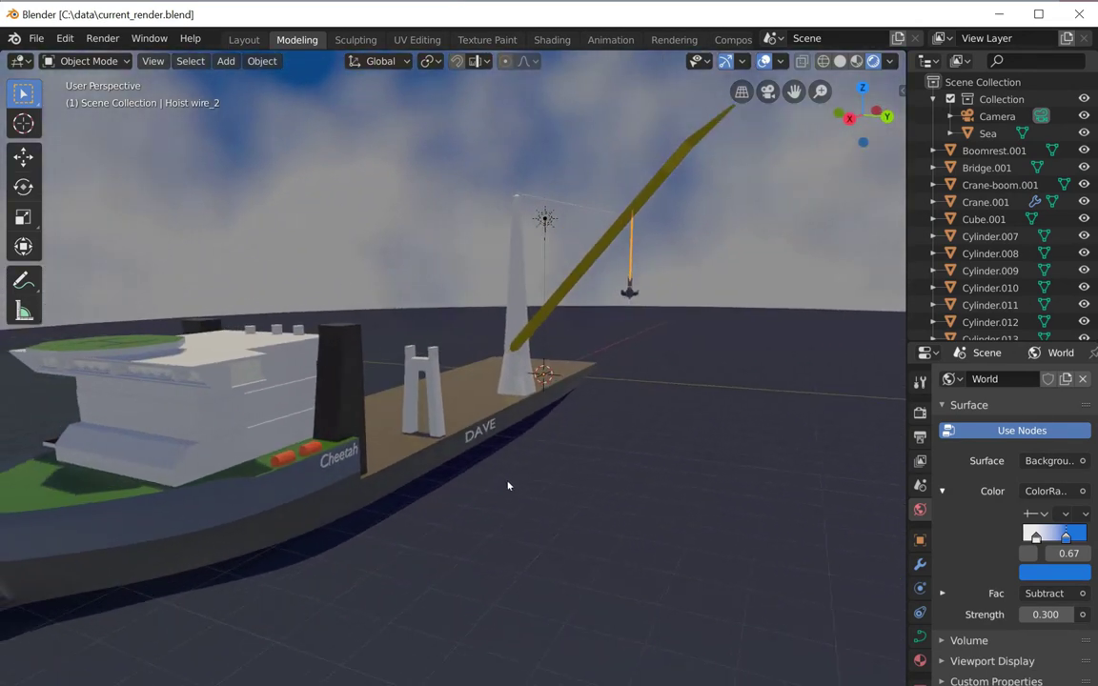
{"action": "left_click", "coordinate": [458, 463]}
{"action": "left_click", "coordinate": [523, 459]}
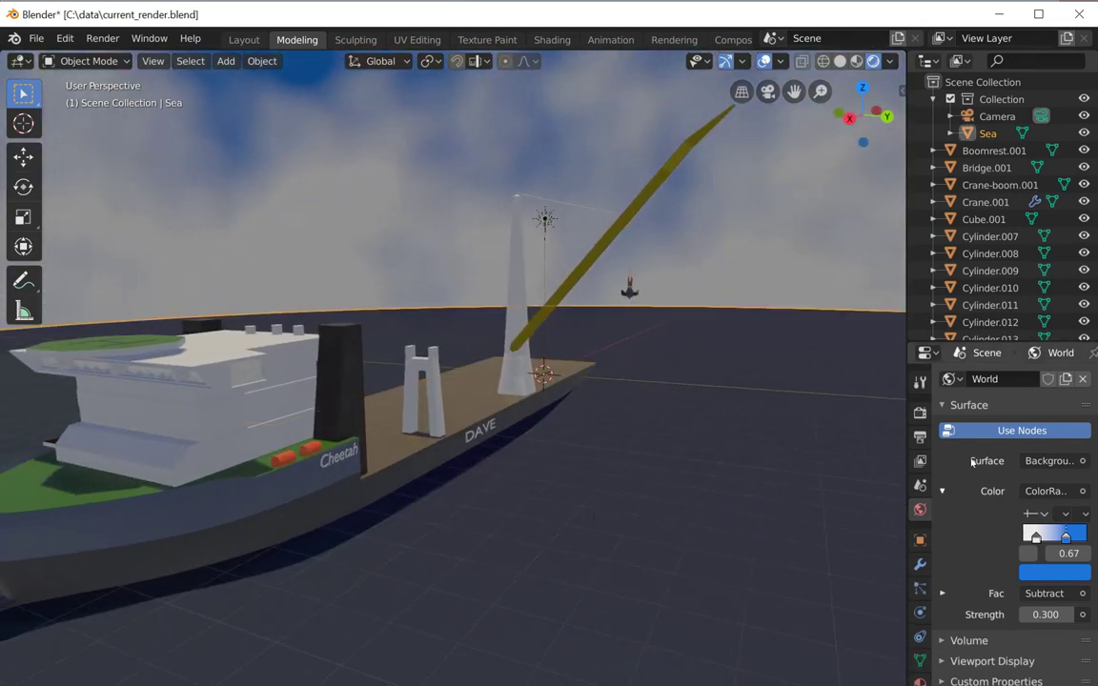
Step: Set the render engine to Cycles on GPU Compute, then reselect the Sea
{"action": "left_click", "coordinate": [919, 413]}
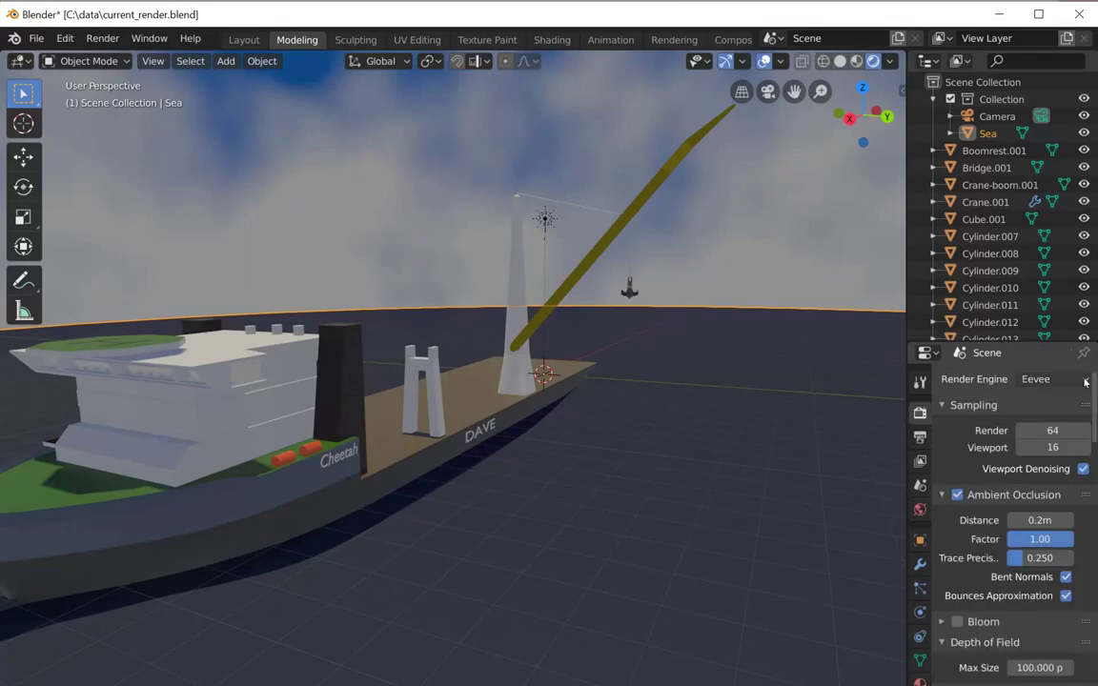
{"action": "left_click", "coordinate": [1048, 379]}
{"action": "left_click", "coordinate": [1012, 436]}
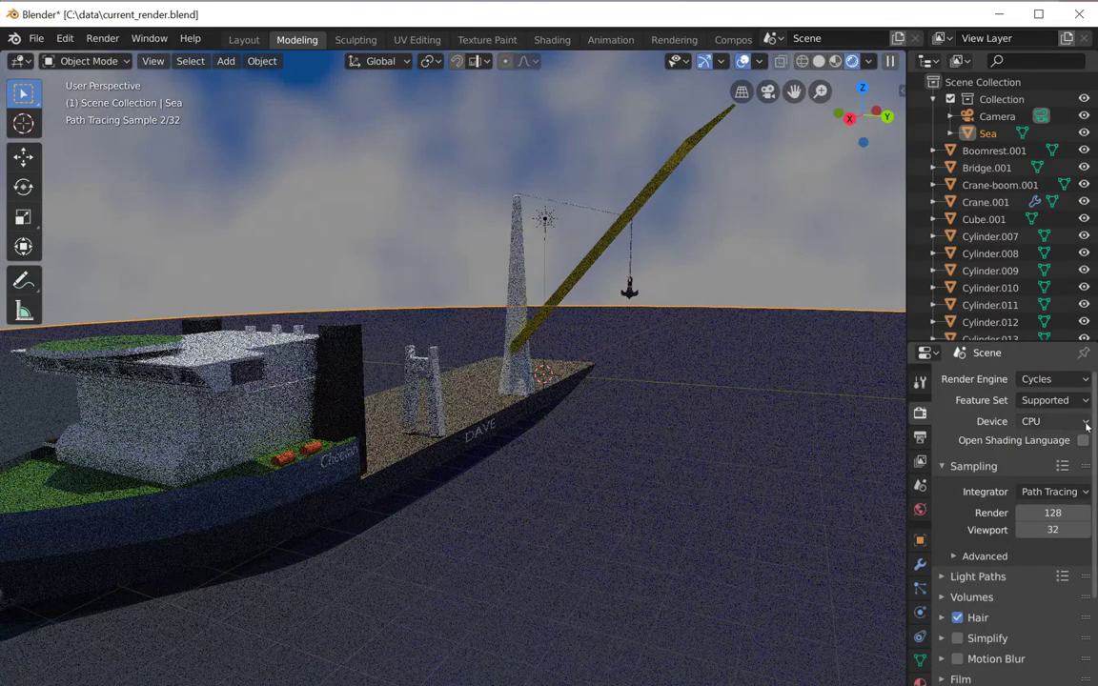
{"action": "left_click", "coordinate": [1085, 422]}
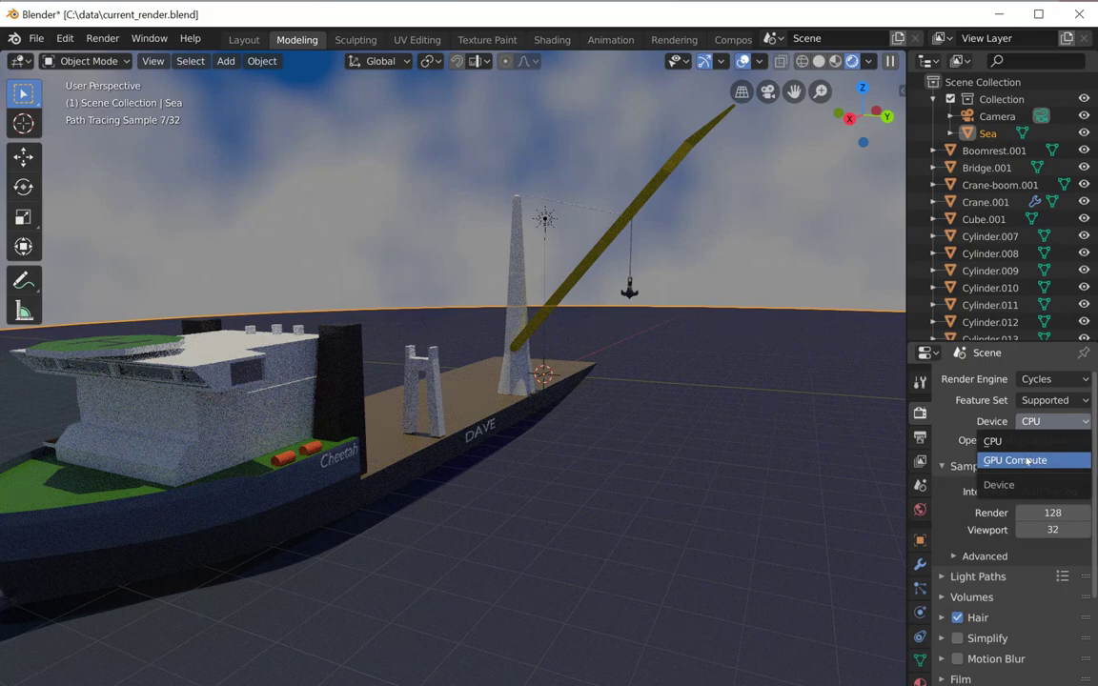
{"action": "left_click", "coordinate": [1014, 458]}
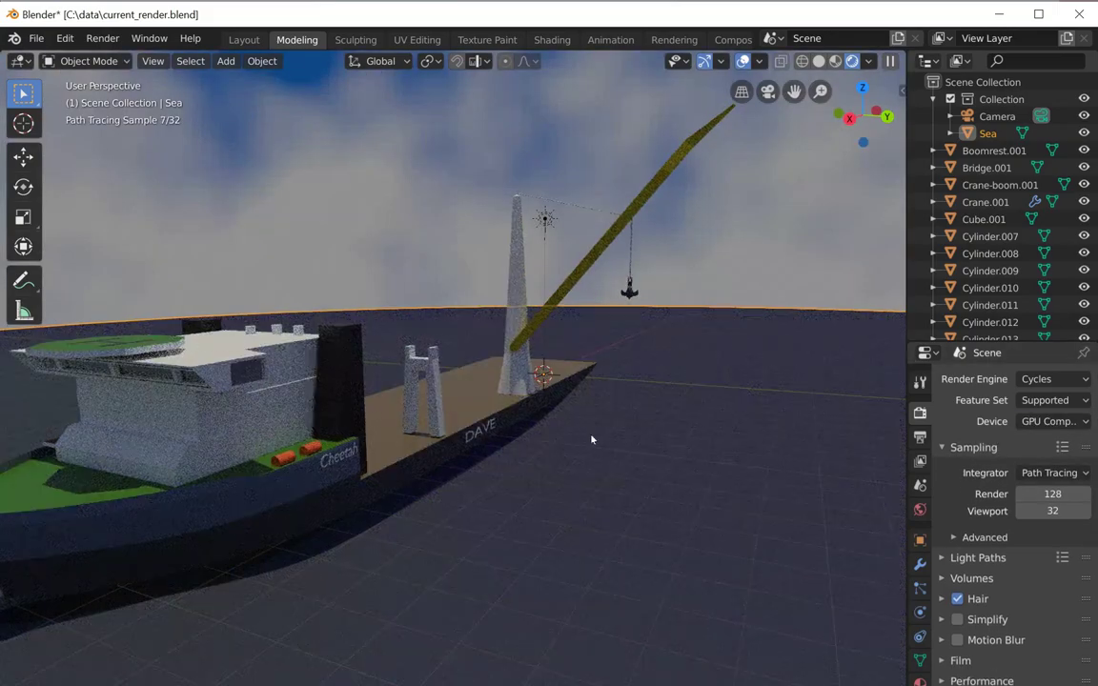
{"action": "middle_click_drag", "start_coordinate": [561, 435], "coordinate": [557, 426]}
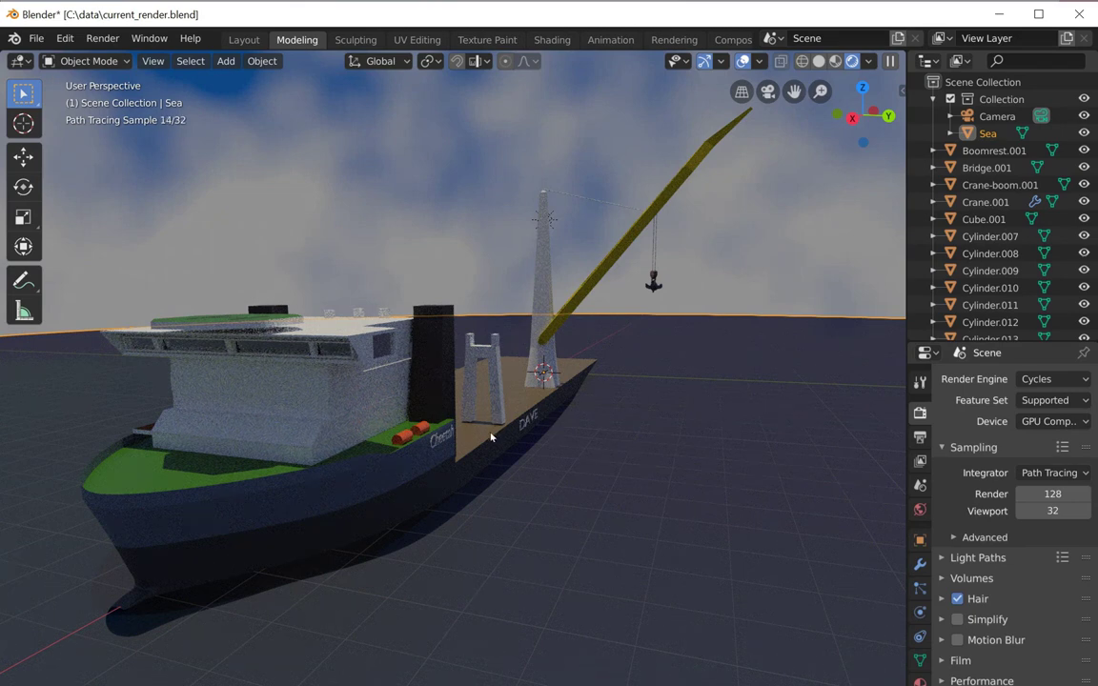
{"action": "left_click", "coordinate": [448, 460]}
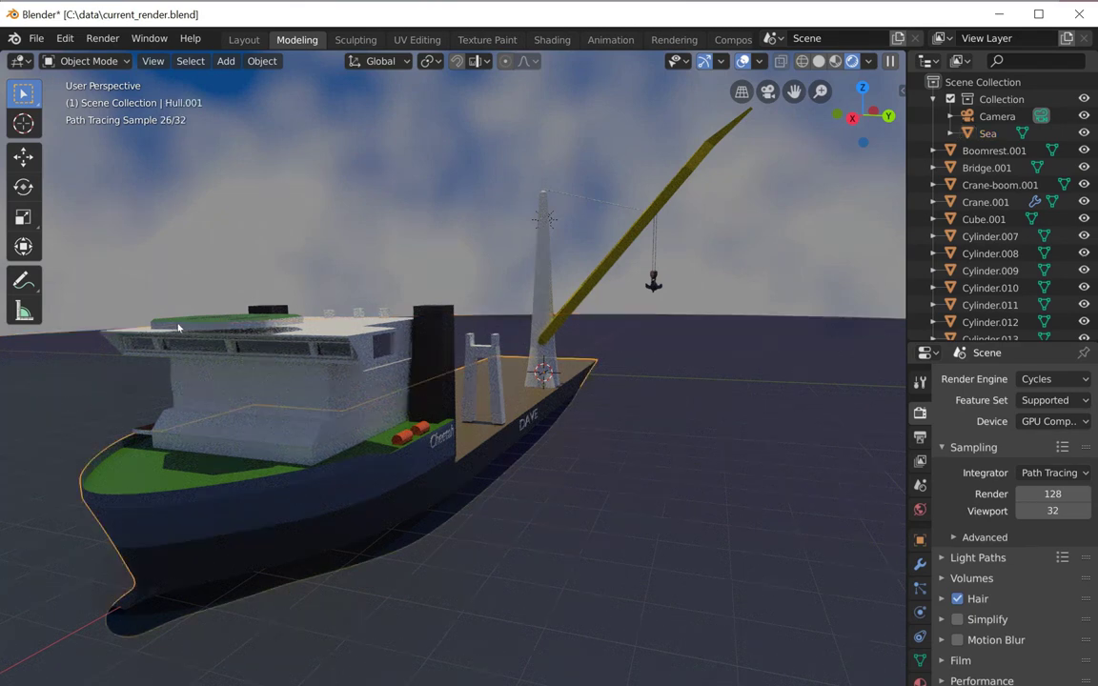
{"action": "left_click", "coordinate": [210, 318]}
{"action": "left_click", "coordinate": [674, 466]}
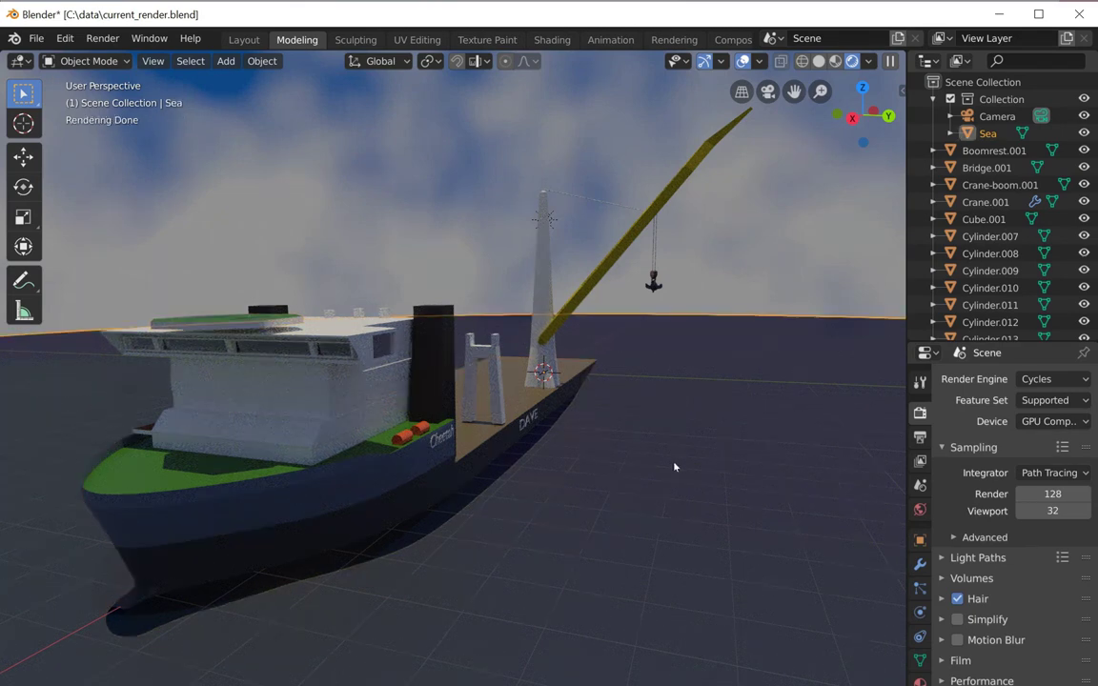
Step: Zoom out to frame the whole Cheetah vessel for the final Cycles render
{"action": "scroll", "coordinate": [448, 381], "scroll_direction": "down", "scroll_amount": 3}
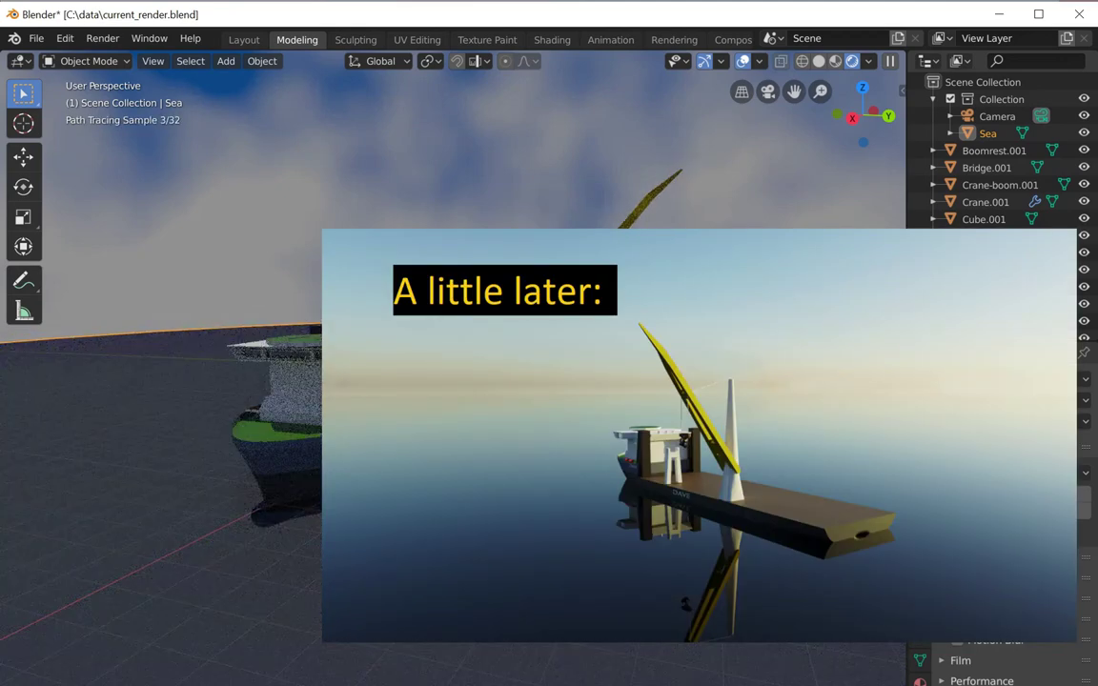